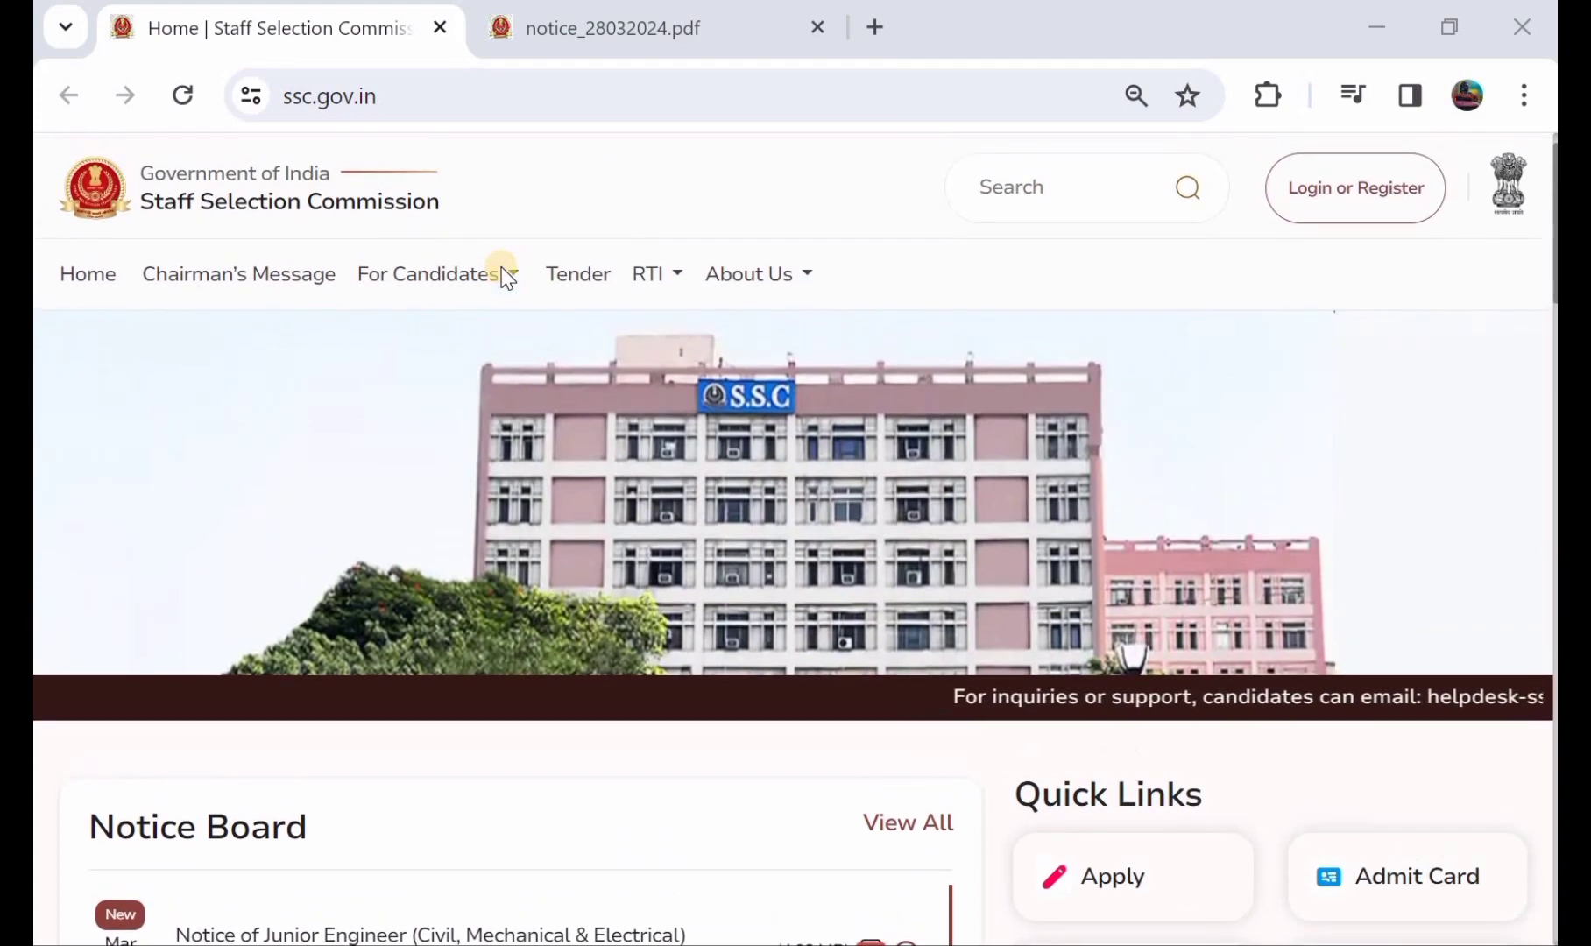
- Switch to the notice_28032024.pdf notice and review its table of application, fee payment, form correction and examination dates
{"action": "scroll", "coordinate": [507, 276], "scroll_direction": "down", "scroll_amount": 1}
{"action": "scroll", "coordinate": [501, 267], "scroll_direction": "down", "scroll_amount": 5}
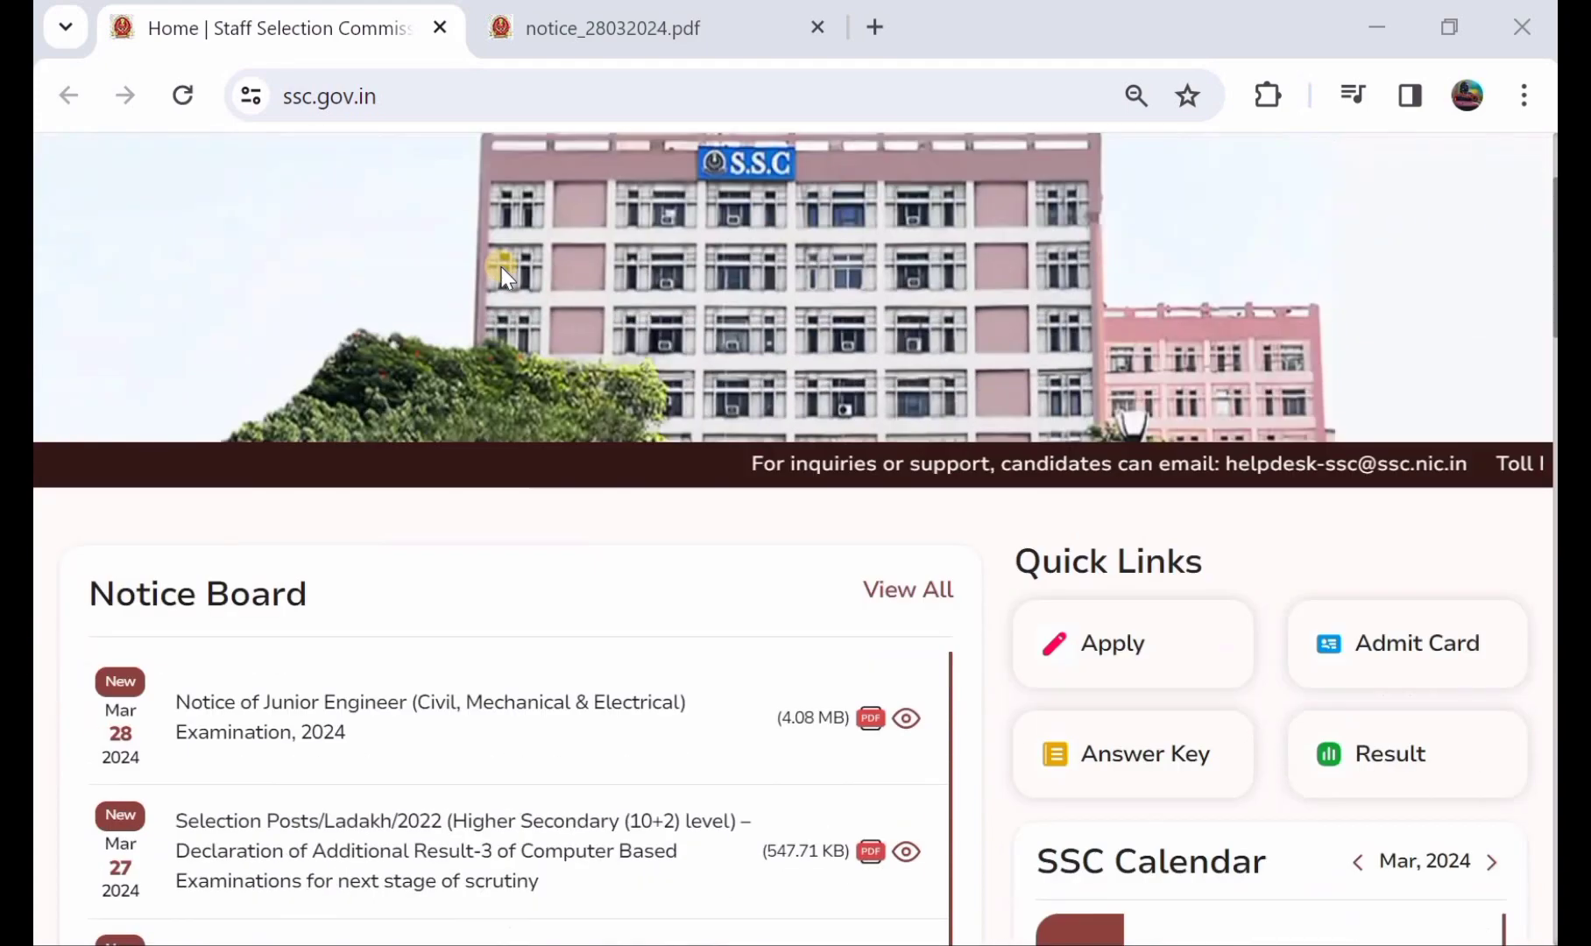
{"action": "scroll", "coordinate": [502, 267], "scroll_direction": "up", "scroll_amount": 6}
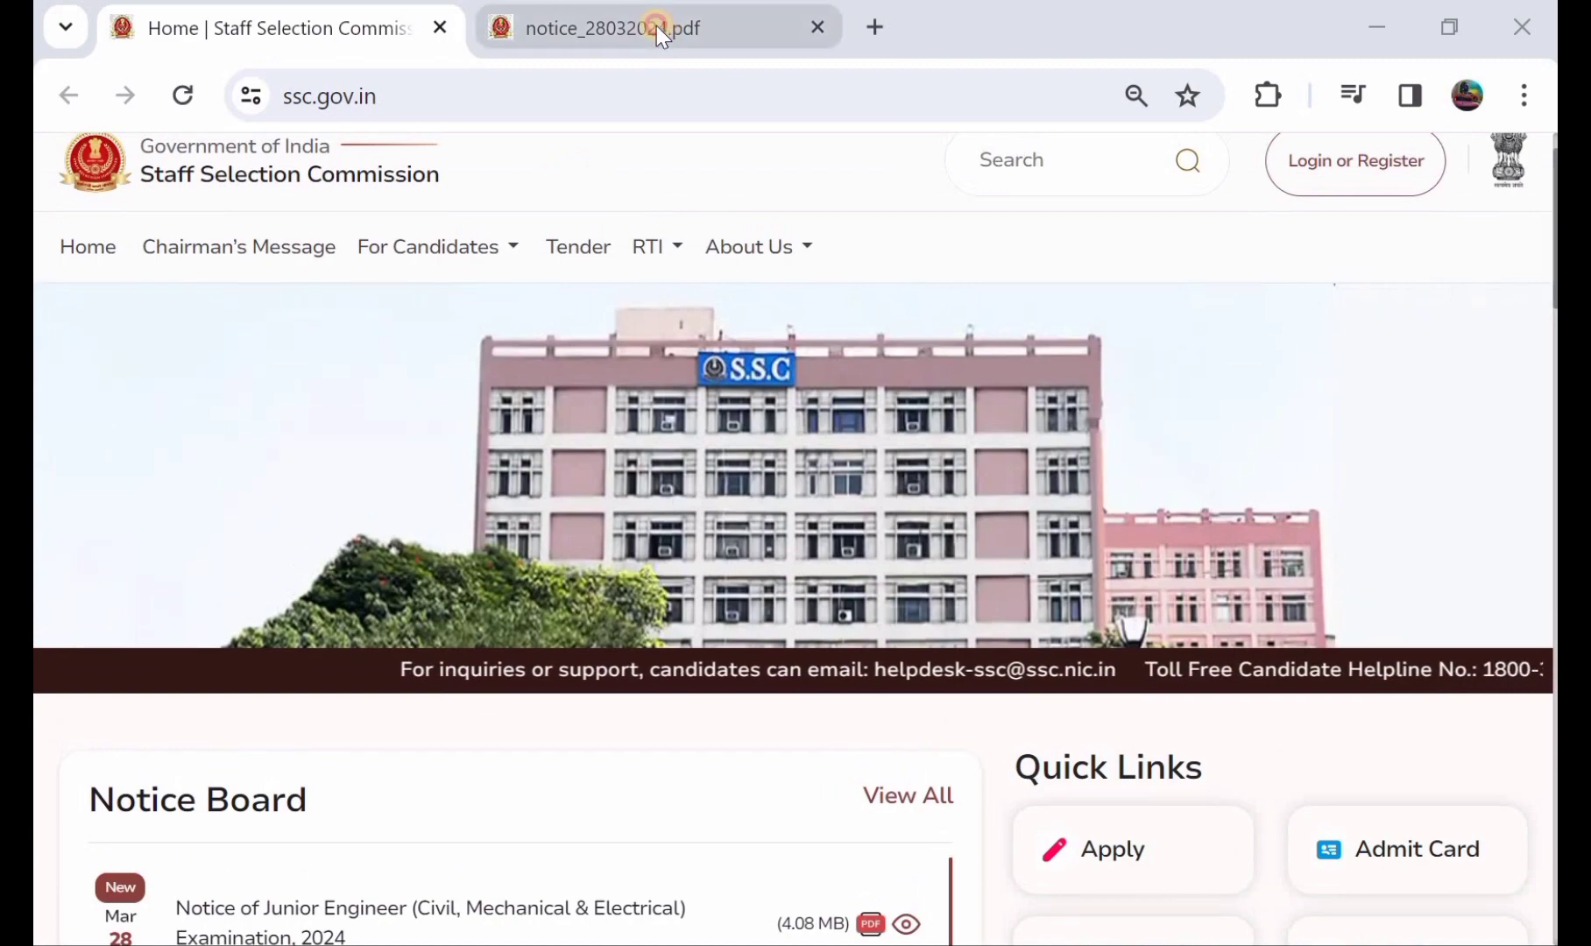
{"action": "left_click", "coordinate": [656, 27]}
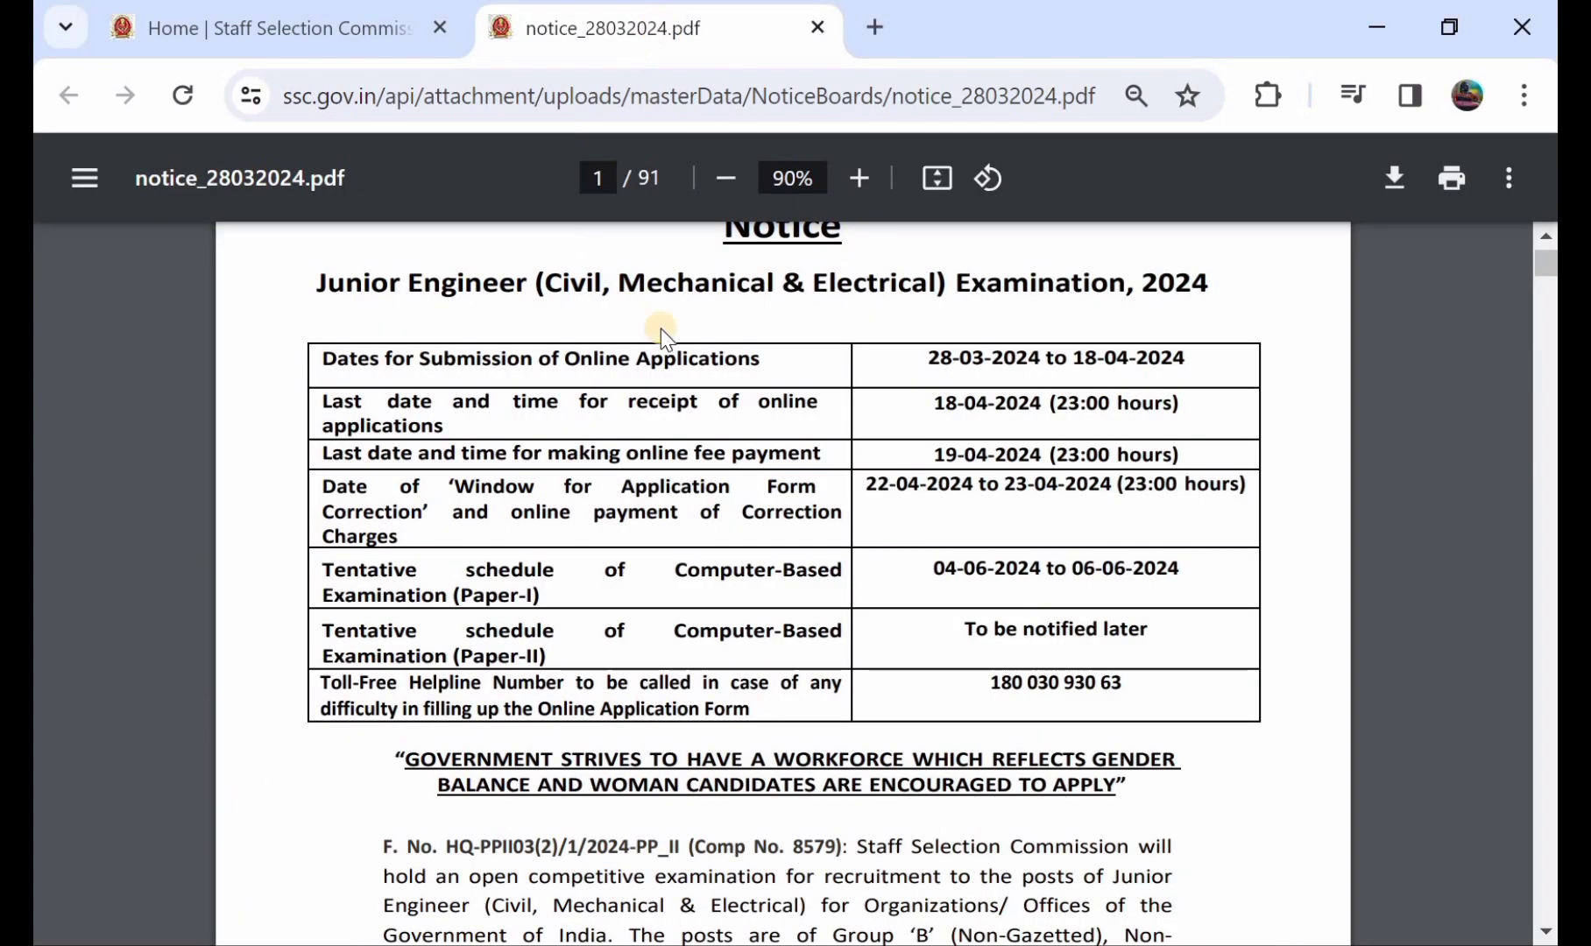
{"action": "scroll", "coordinate": [696, 343], "scroll_direction": "up", "scroll_amount": 2}
{"action": "scroll", "coordinate": [697, 341], "scroll_direction": "down", "scroll_amount": 1}
{"action": "scroll", "coordinate": [698, 341], "scroll_direction": "down", "scroll_amount": 1}
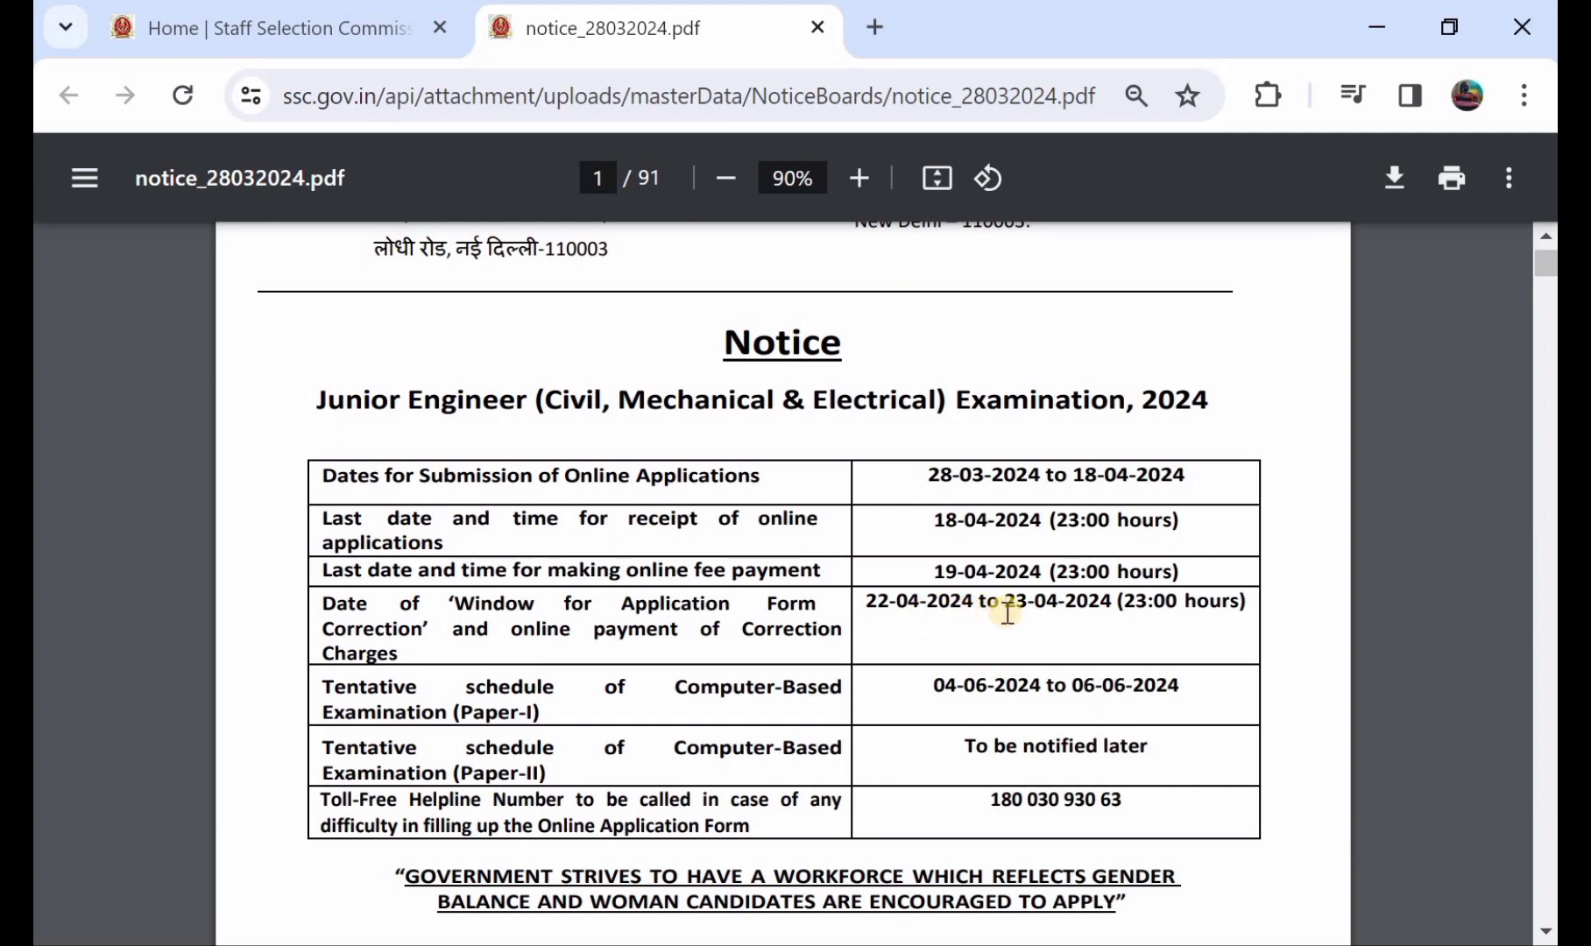
{"action": "scroll", "coordinate": [955, 618], "scroll_direction": "down", "scroll_amount": 1}
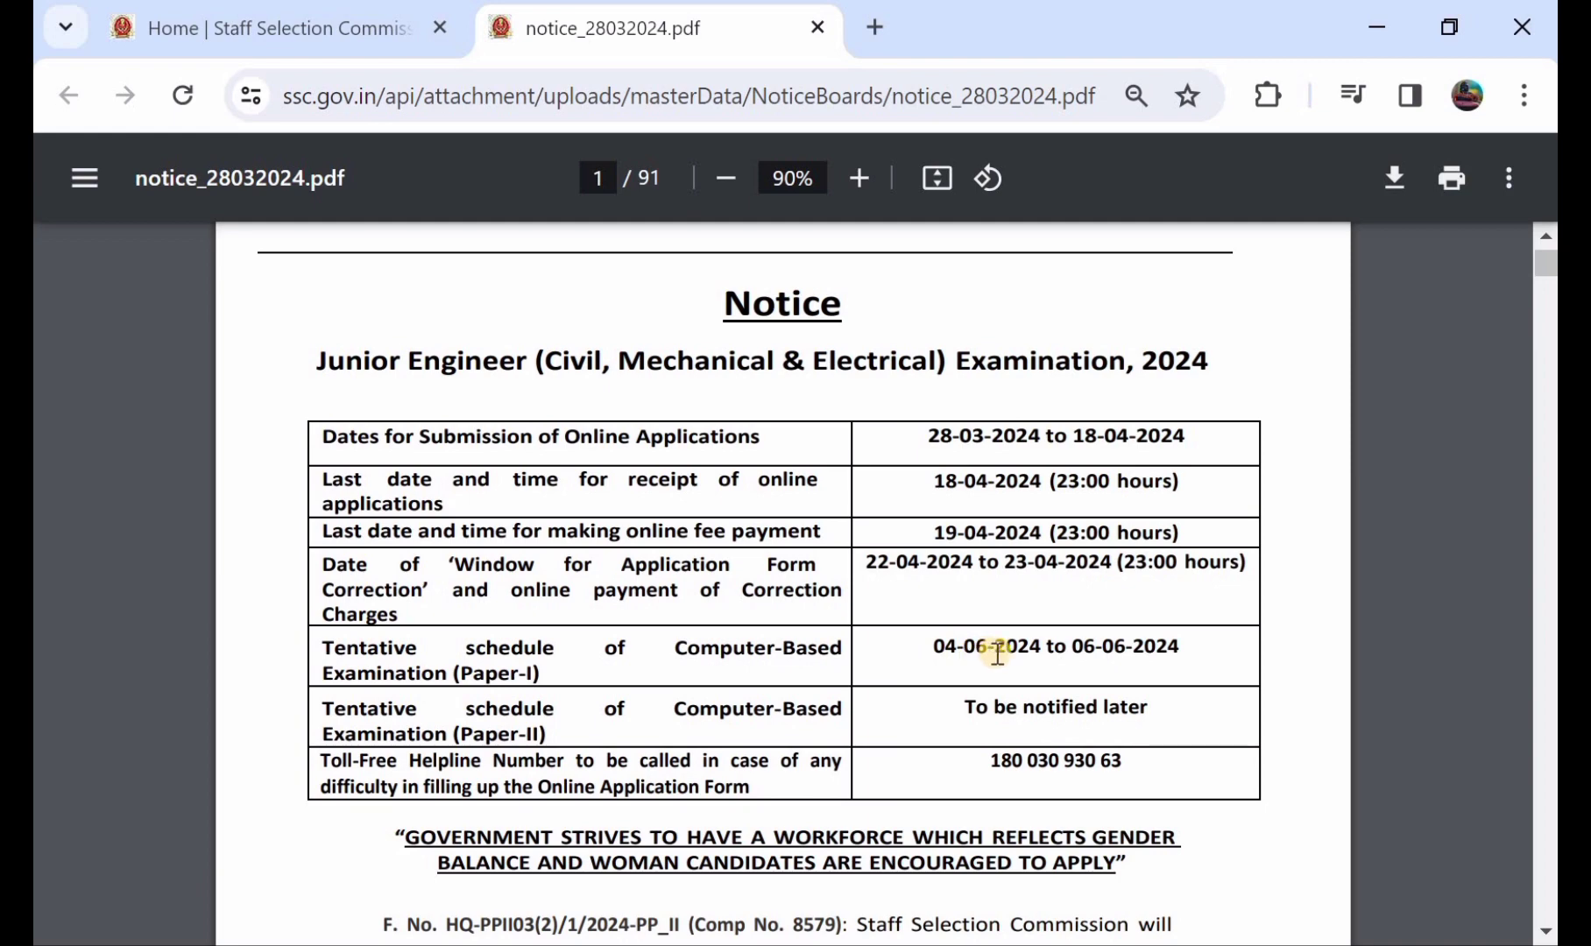
{"action": "scroll", "coordinate": [997, 653], "scroll_direction": "down", "scroll_amount": 1}
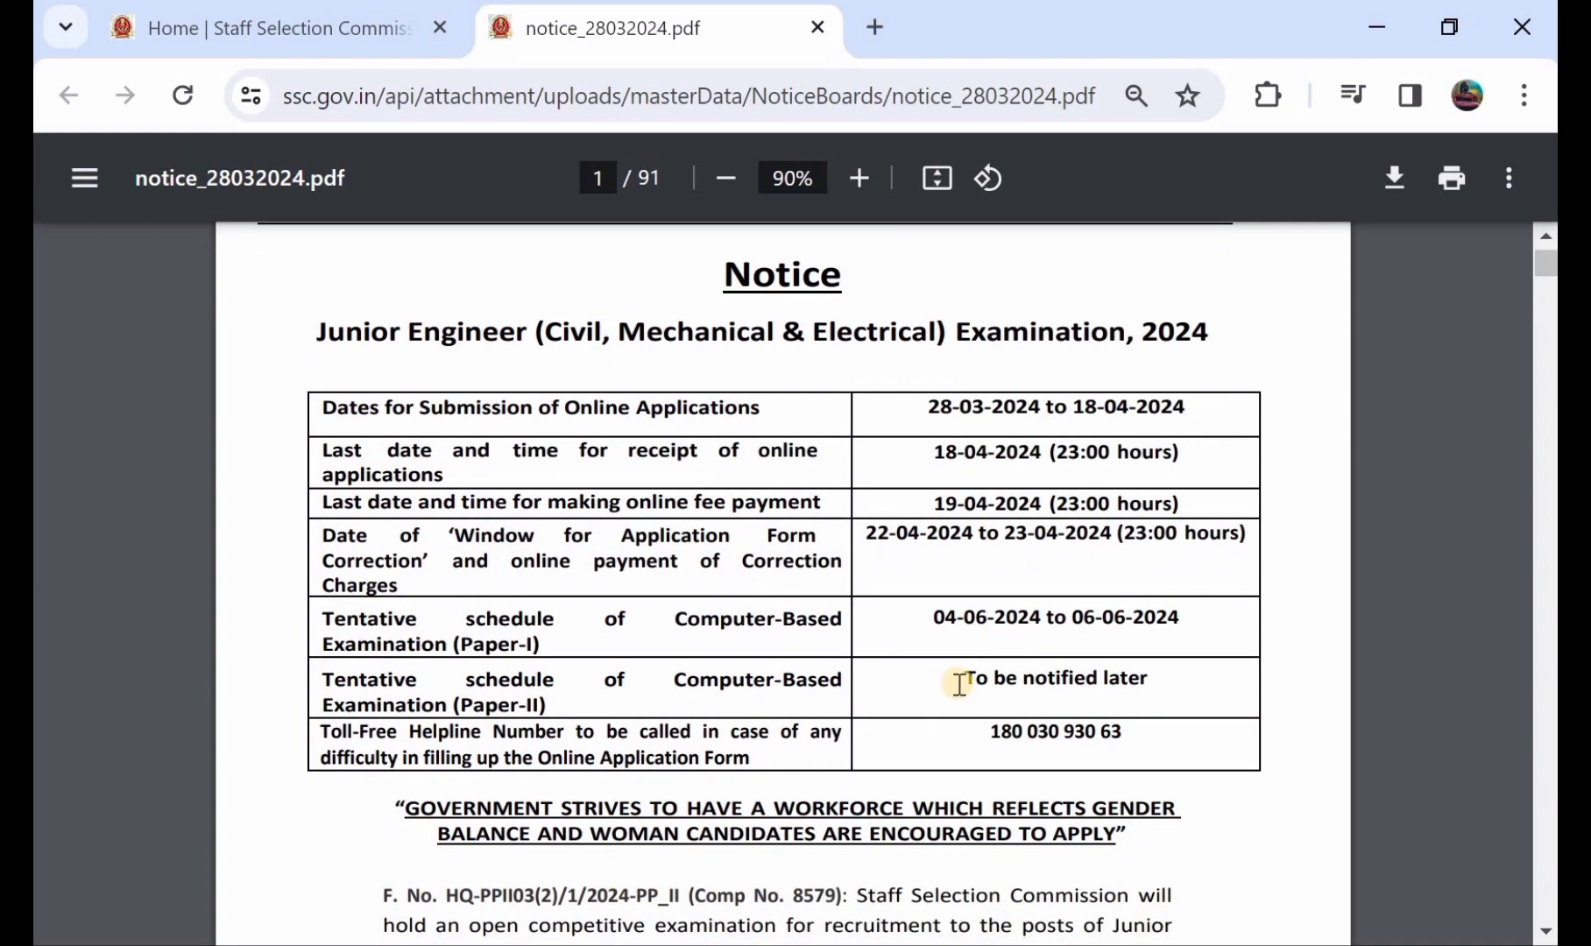
{"action": "scroll", "coordinate": [960, 684], "scroll_direction": "down", "scroll_amount": 3}
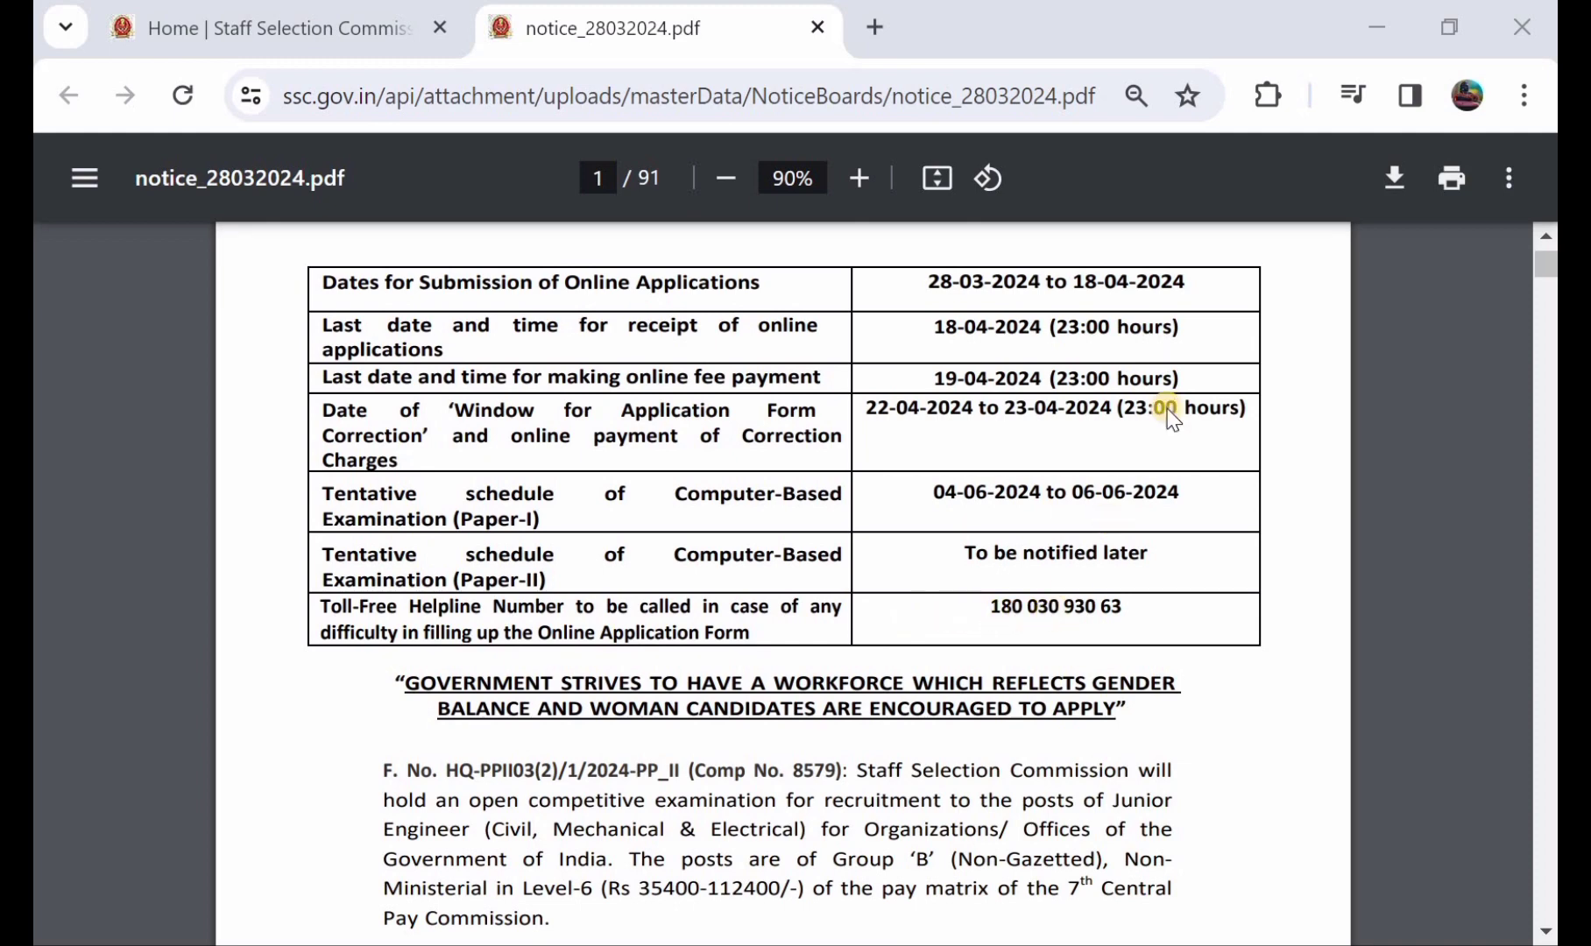
- Read the notice's section on posts, essential educational qualifications and age limits for each organization
{"action": "scroll", "coordinate": [1167, 408], "scroll_direction": "down", "scroll_amount": 5}
{"action": "scroll", "coordinate": [1168, 407], "scroll_direction": "down", "scroll_amount": 3}
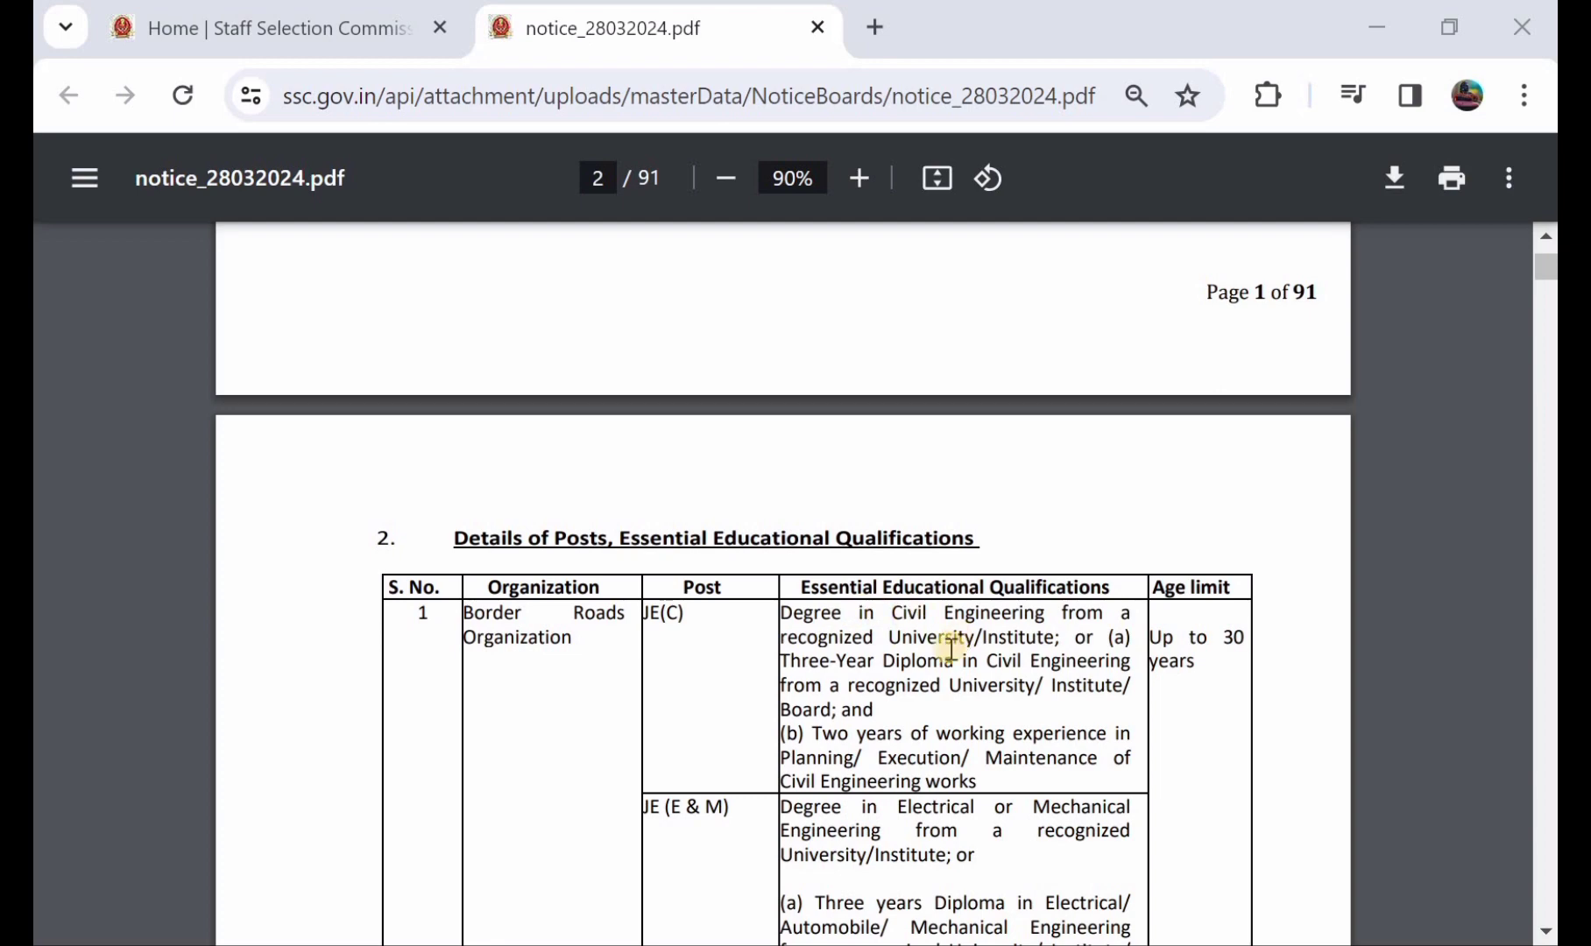
{"action": "scroll", "coordinate": [889, 670], "scroll_direction": "down", "scroll_amount": 3}
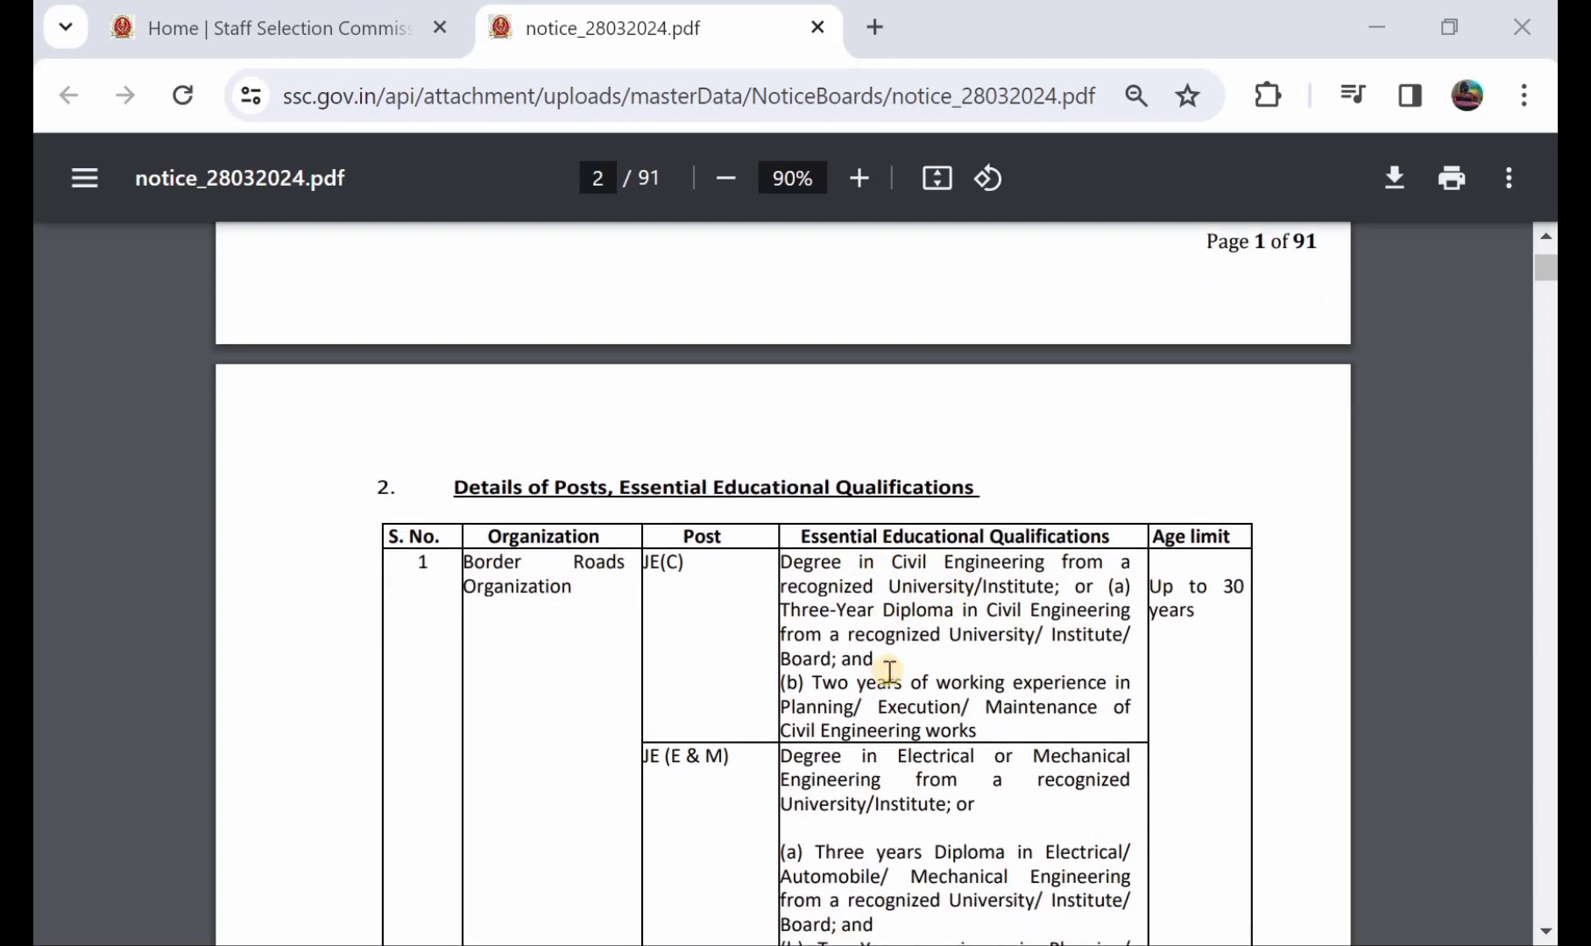
{"action": "scroll", "coordinate": [888, 670], "scroll_direction": "down", "scroll_amount": 1}
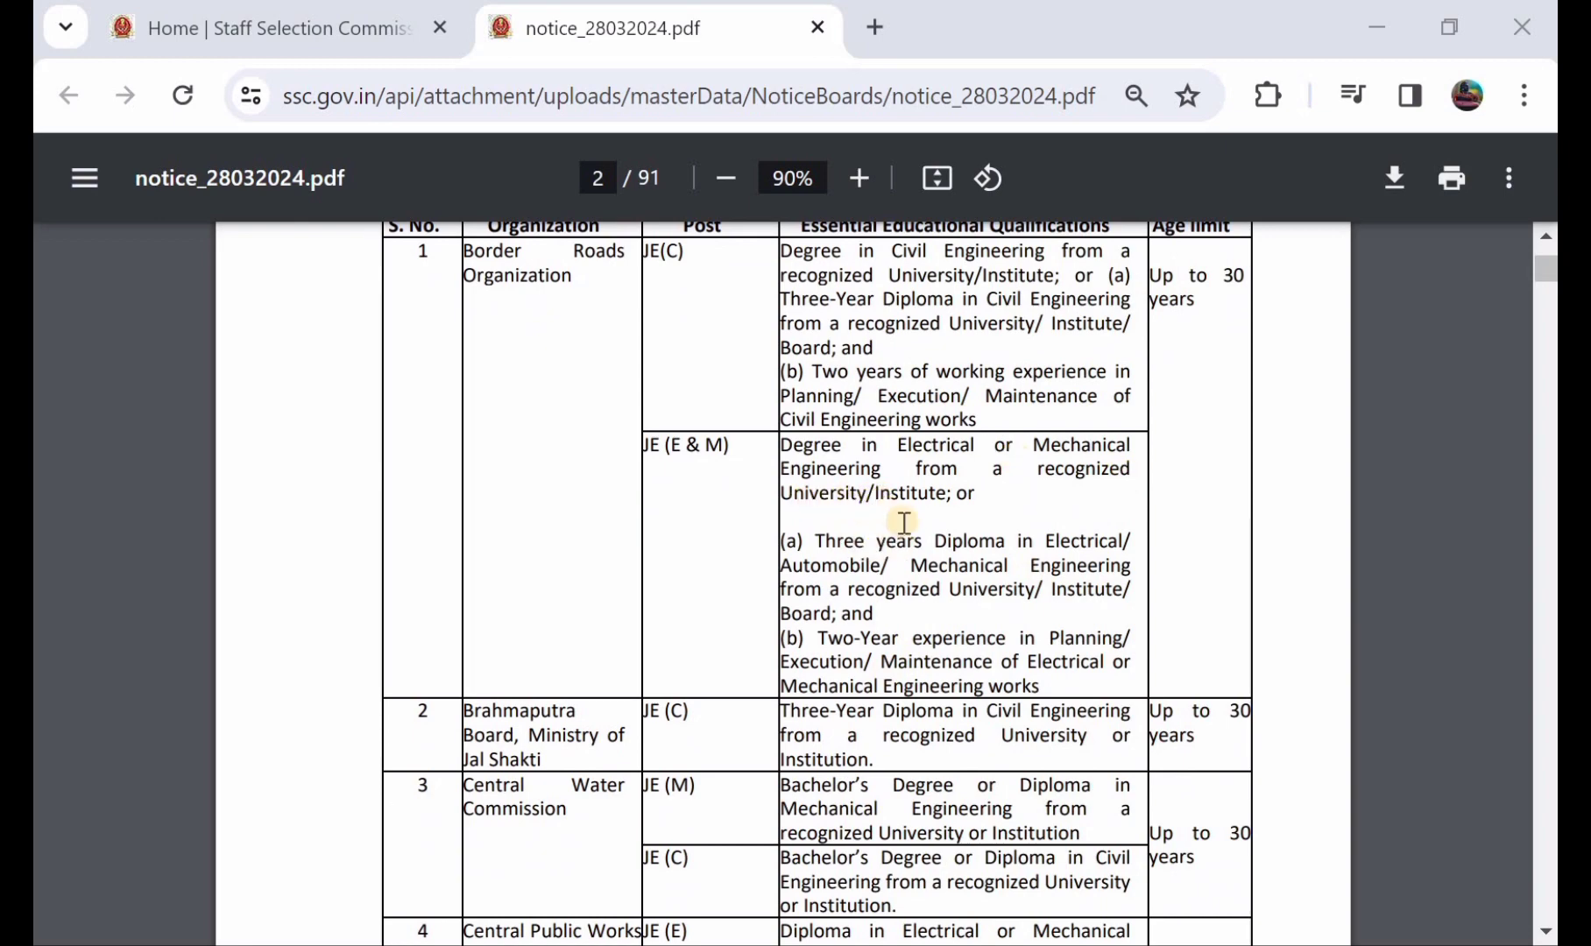
{"action": "scroll", "coordinate": [906, 542], "scroll_direction": "down", "scroll_amount": 3}
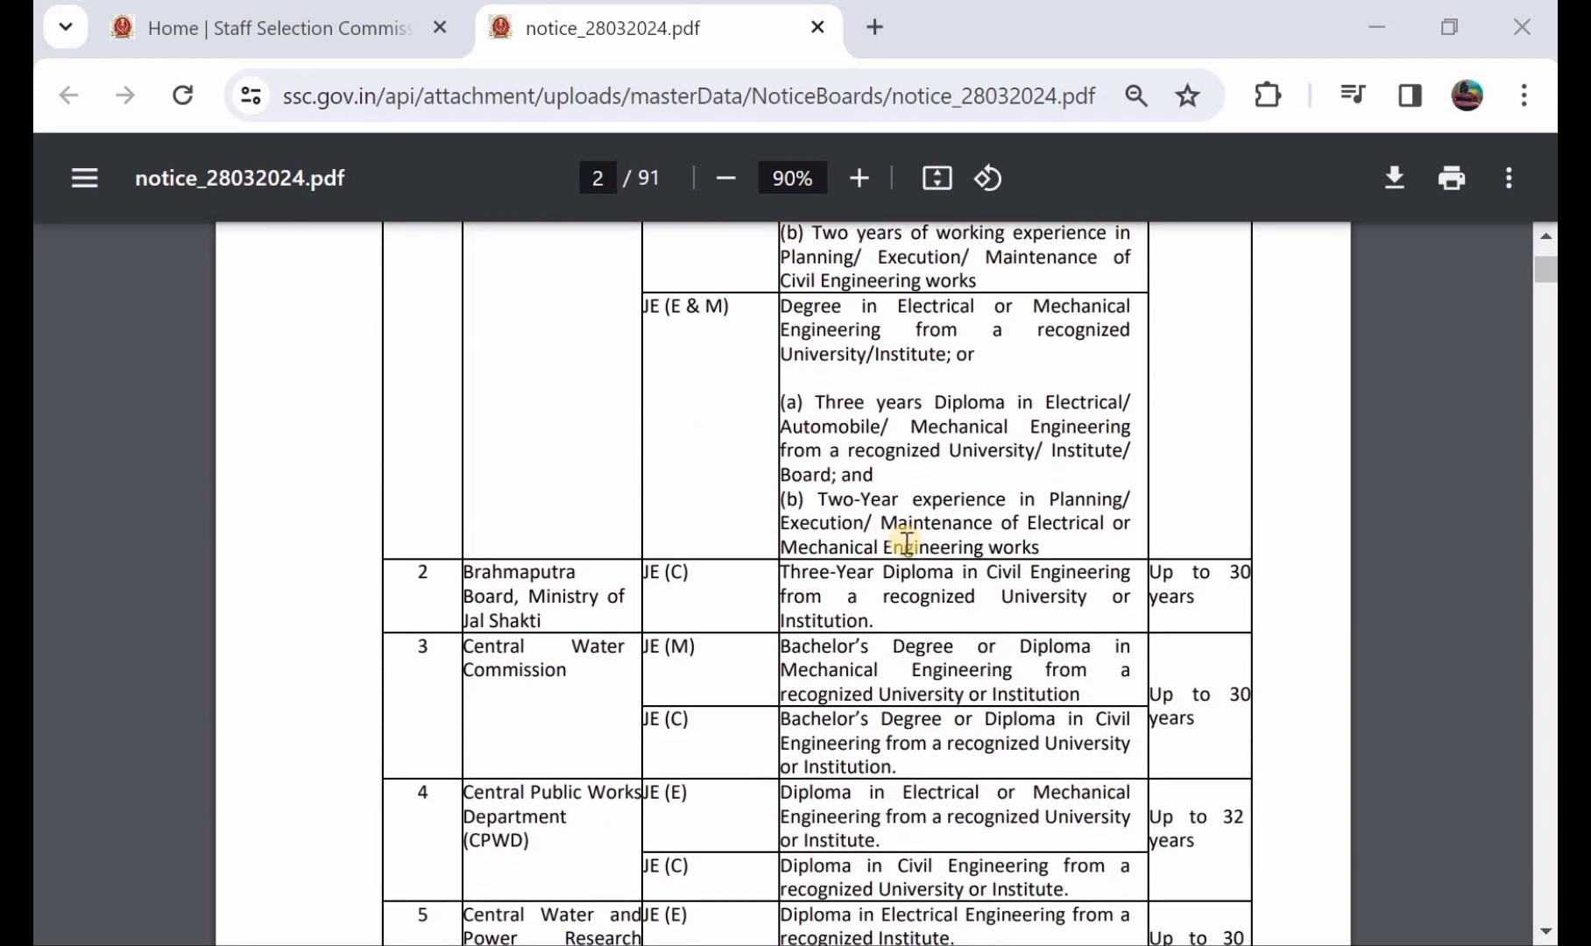
{"action": "scroll", "coordinate": [906, 542], "scroll_direction": "down", "scroll_amount": 5}
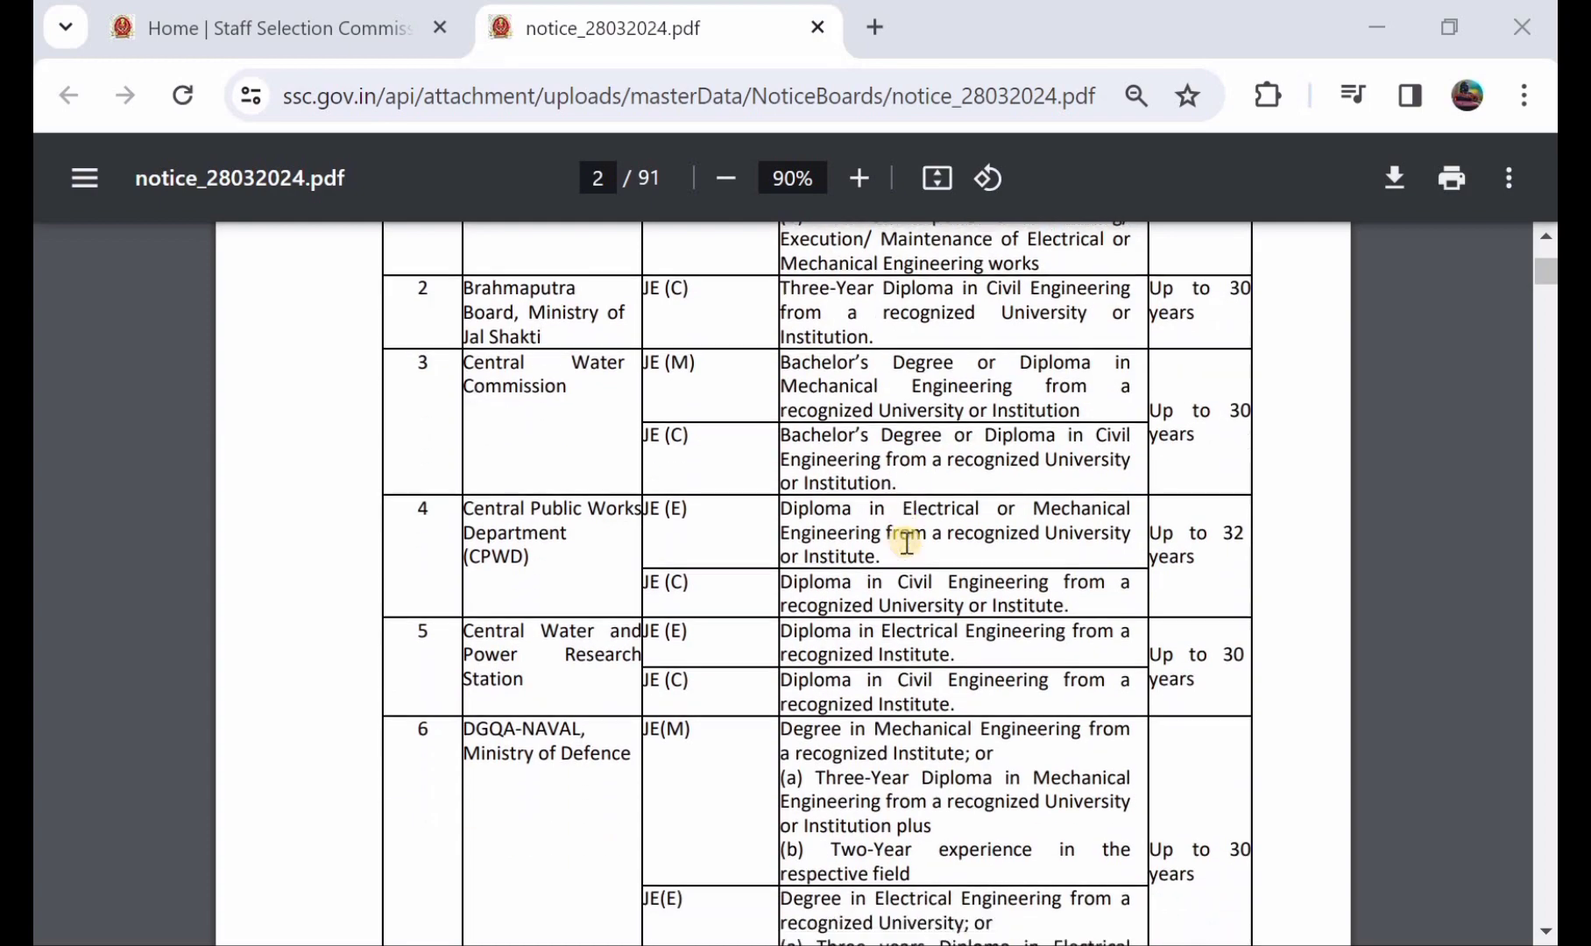
{"action": "scroll", "coordinate": [906, 543], "scroll_direction": "down", "scroll_amount": 4}
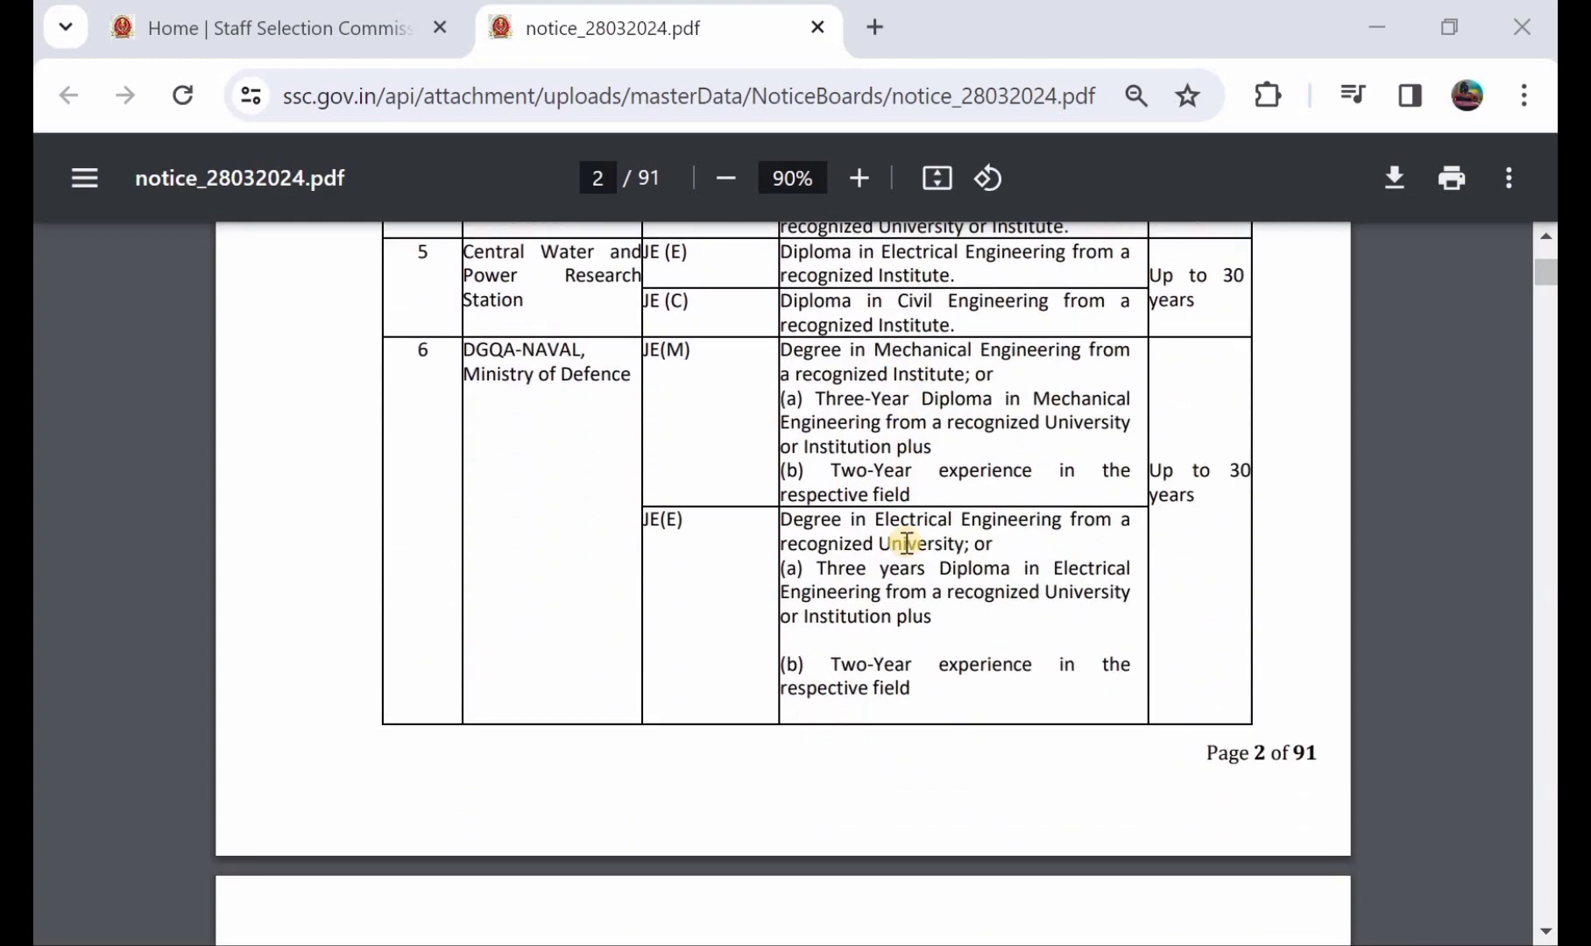
{"action": "scroll", "coordinate": [906, 542], "scroll_direction": "down", "scroll_amount": 6}
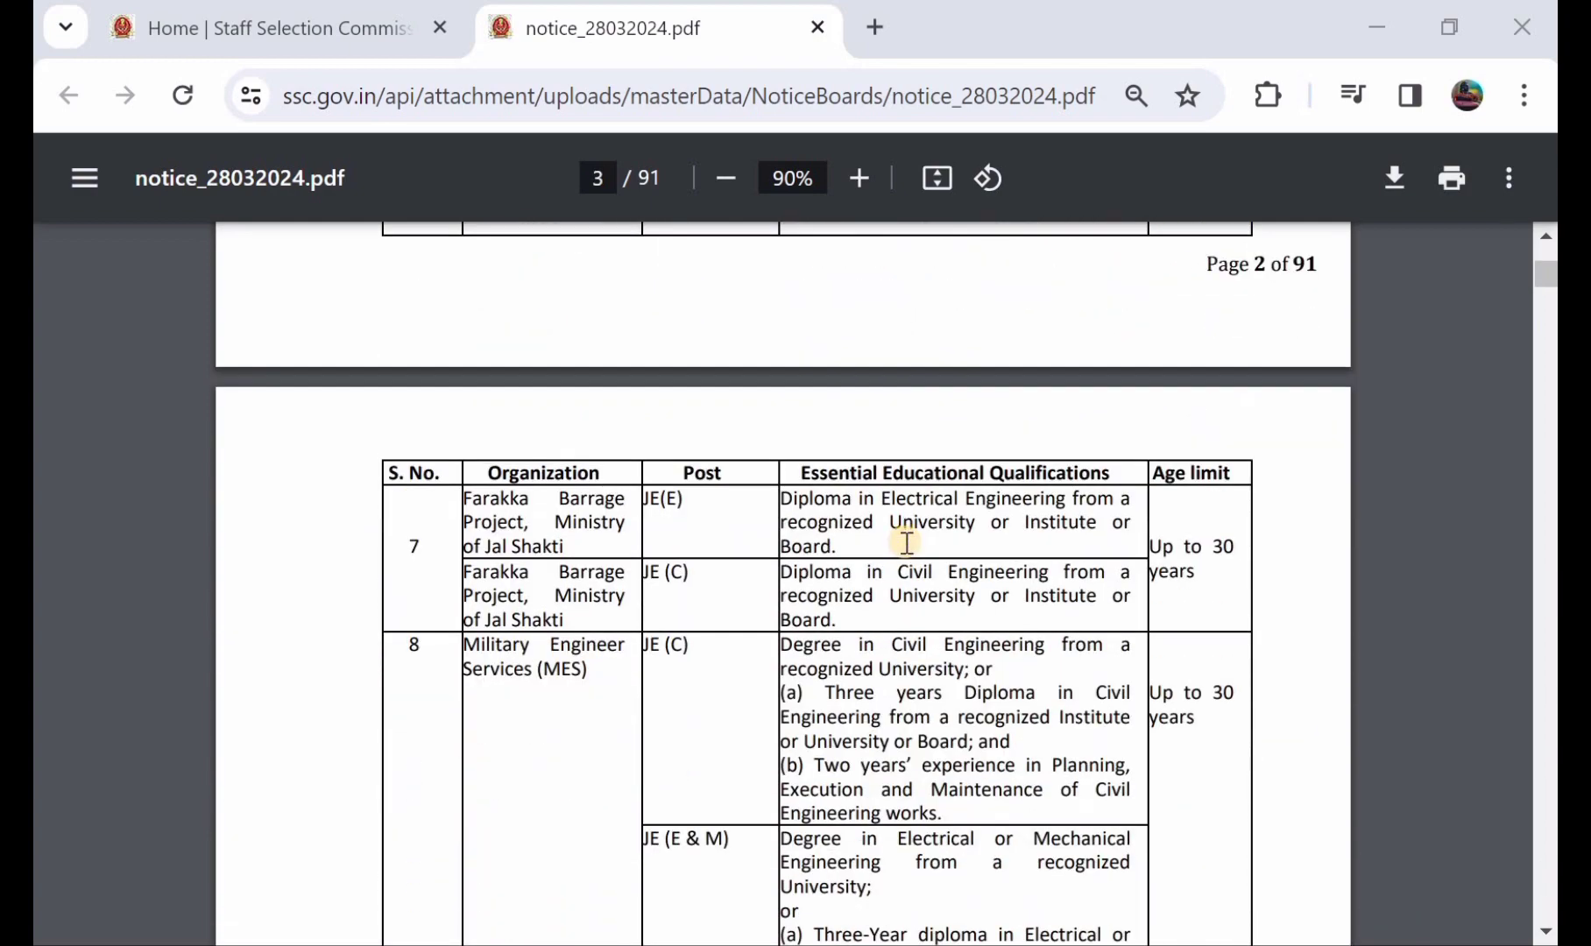
{"action": "scroll", "coordinate": [906, 542], "scroll_direction": "down", "scroll_amount": 6}
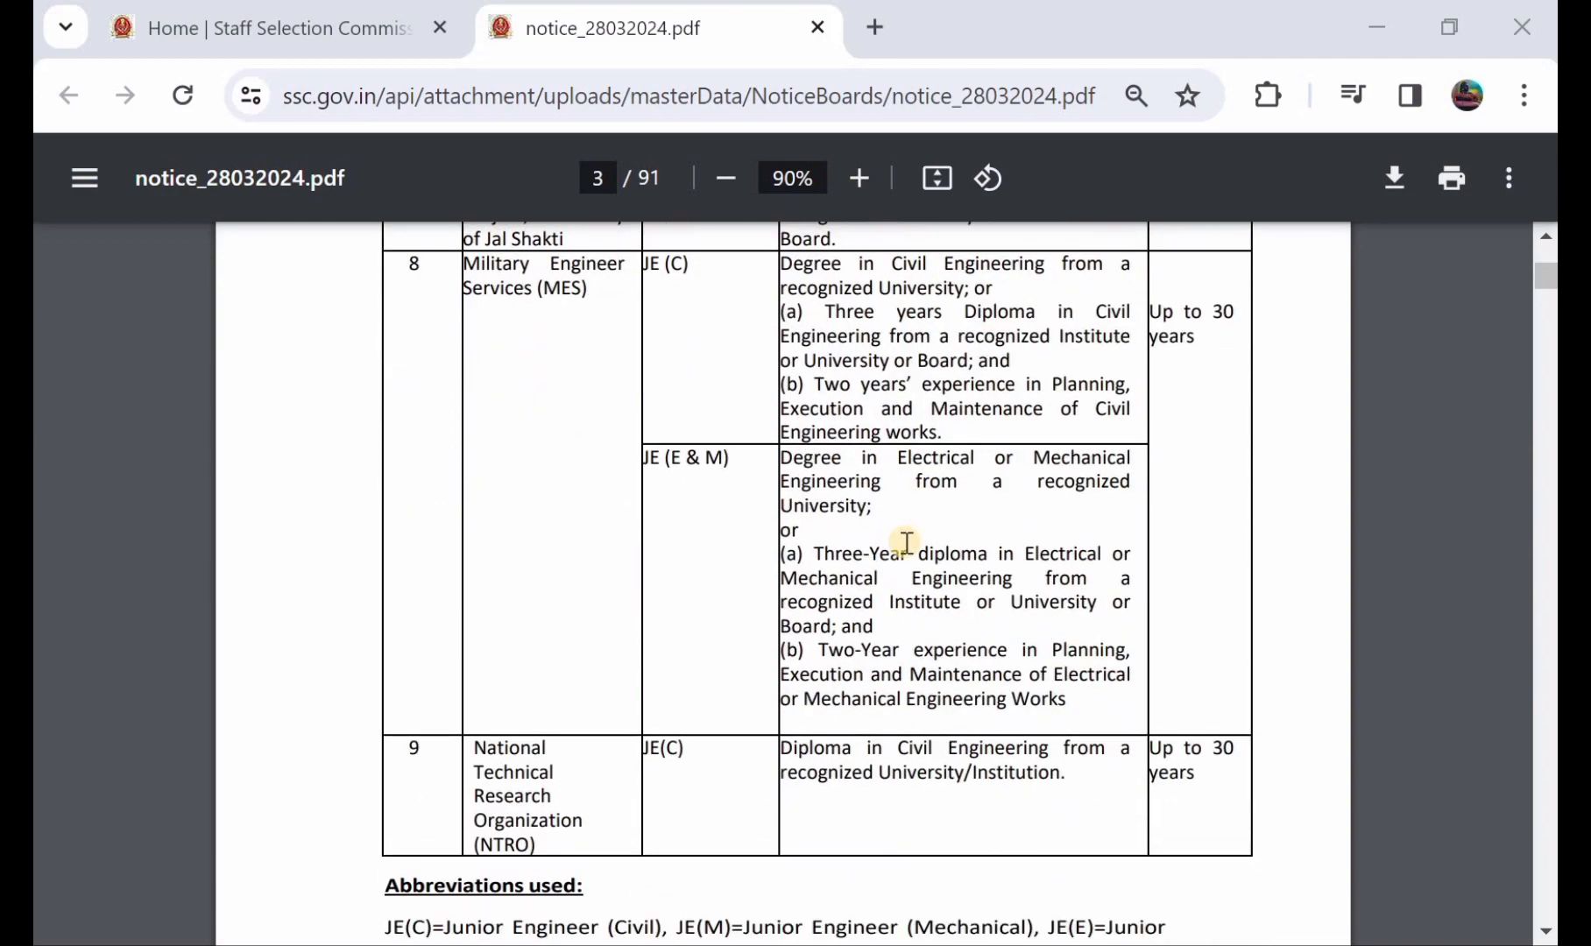
{"action": "scroll", "coordinate": [906, 542], "scroll_direction": "down", "scroll_amount": 14}
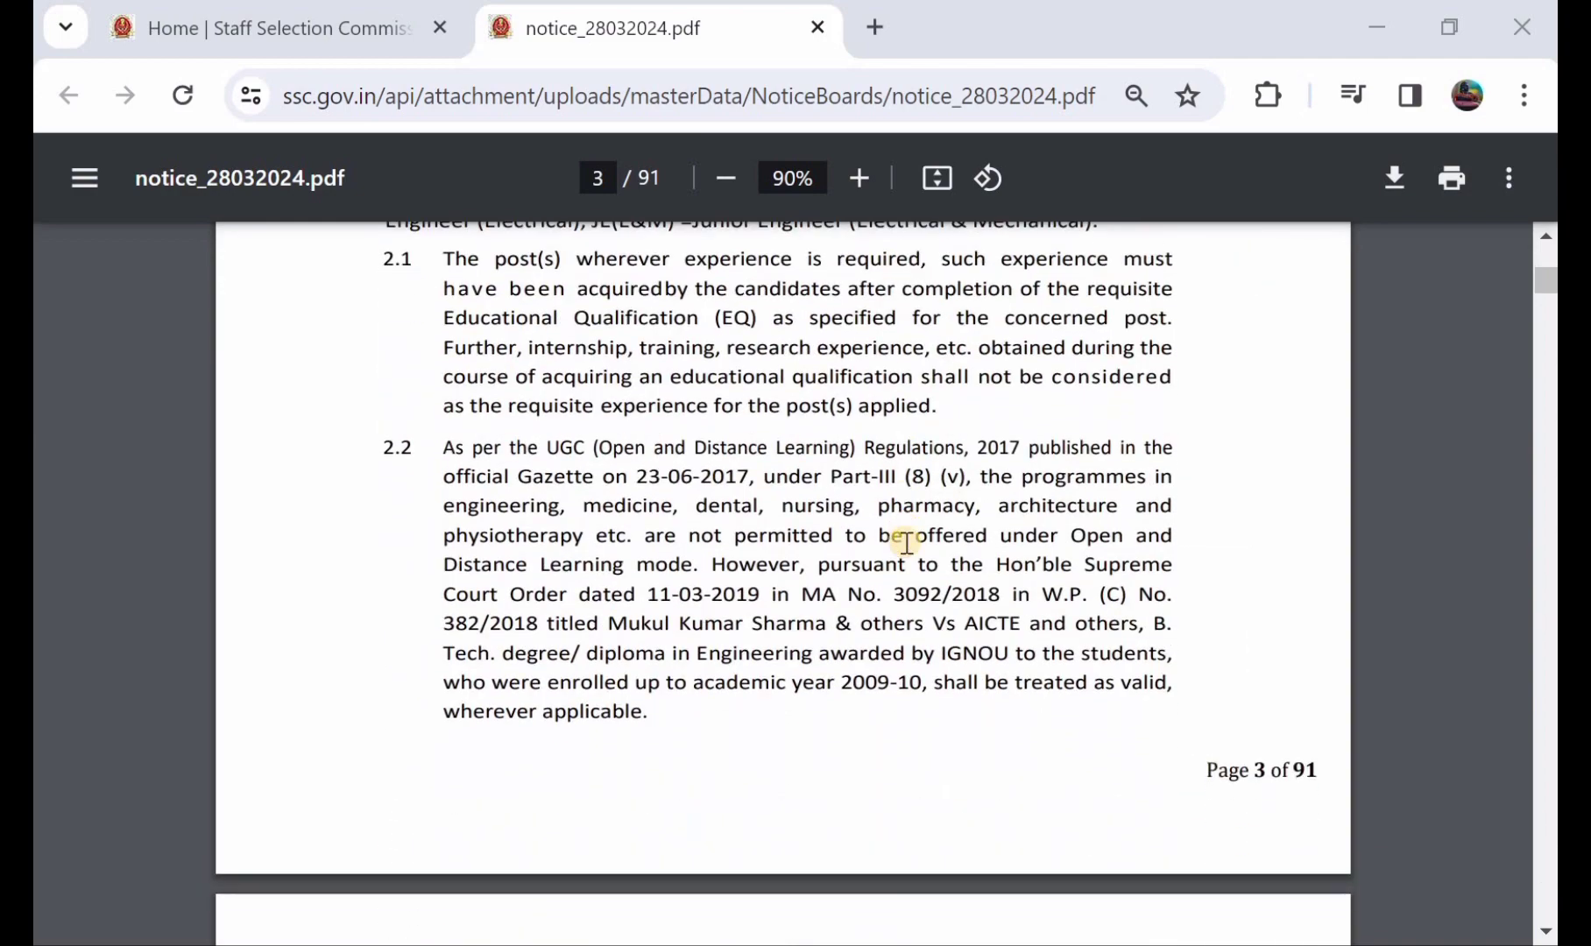
- Examine the department-wise vacancies table and the provisions on reservation and permissible disabilities in the notice
{"action": "scroll", "coordinate": [876, 561], "scroll_direction": "down", "scroll_amount": 5}
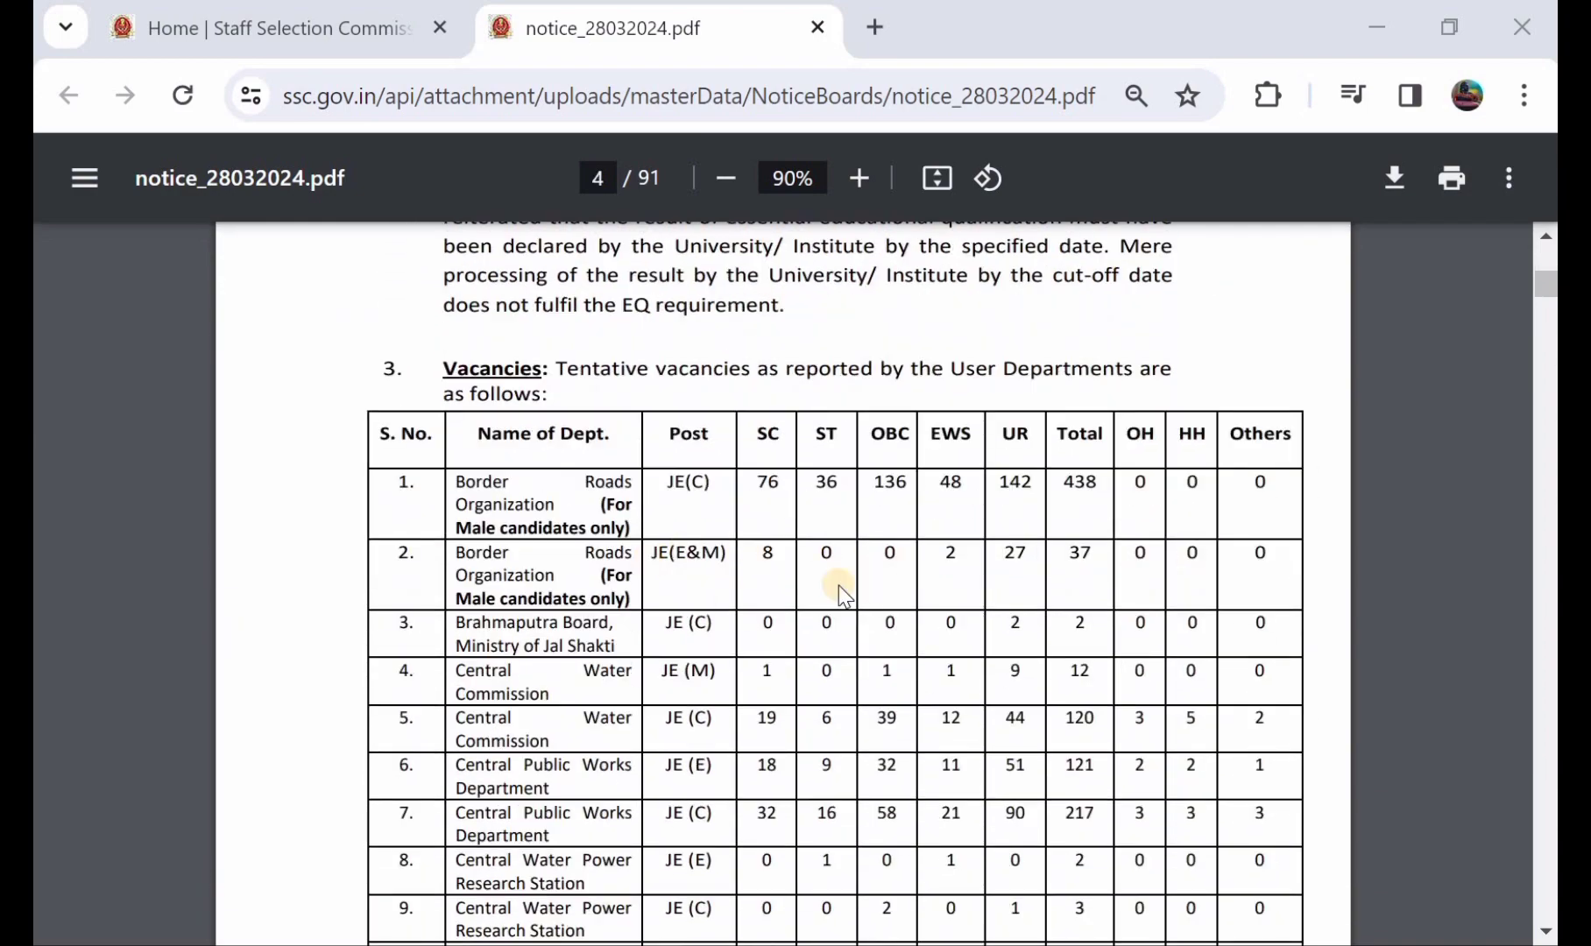
{"action": "scroll", "coordinate": [837, 586], "scroll_direction": "down", "scroll_amount": 2}
{"action": "scroll", "coordinate": [834, 588], "scroll_direction": "down", "scroll_amount": 13}
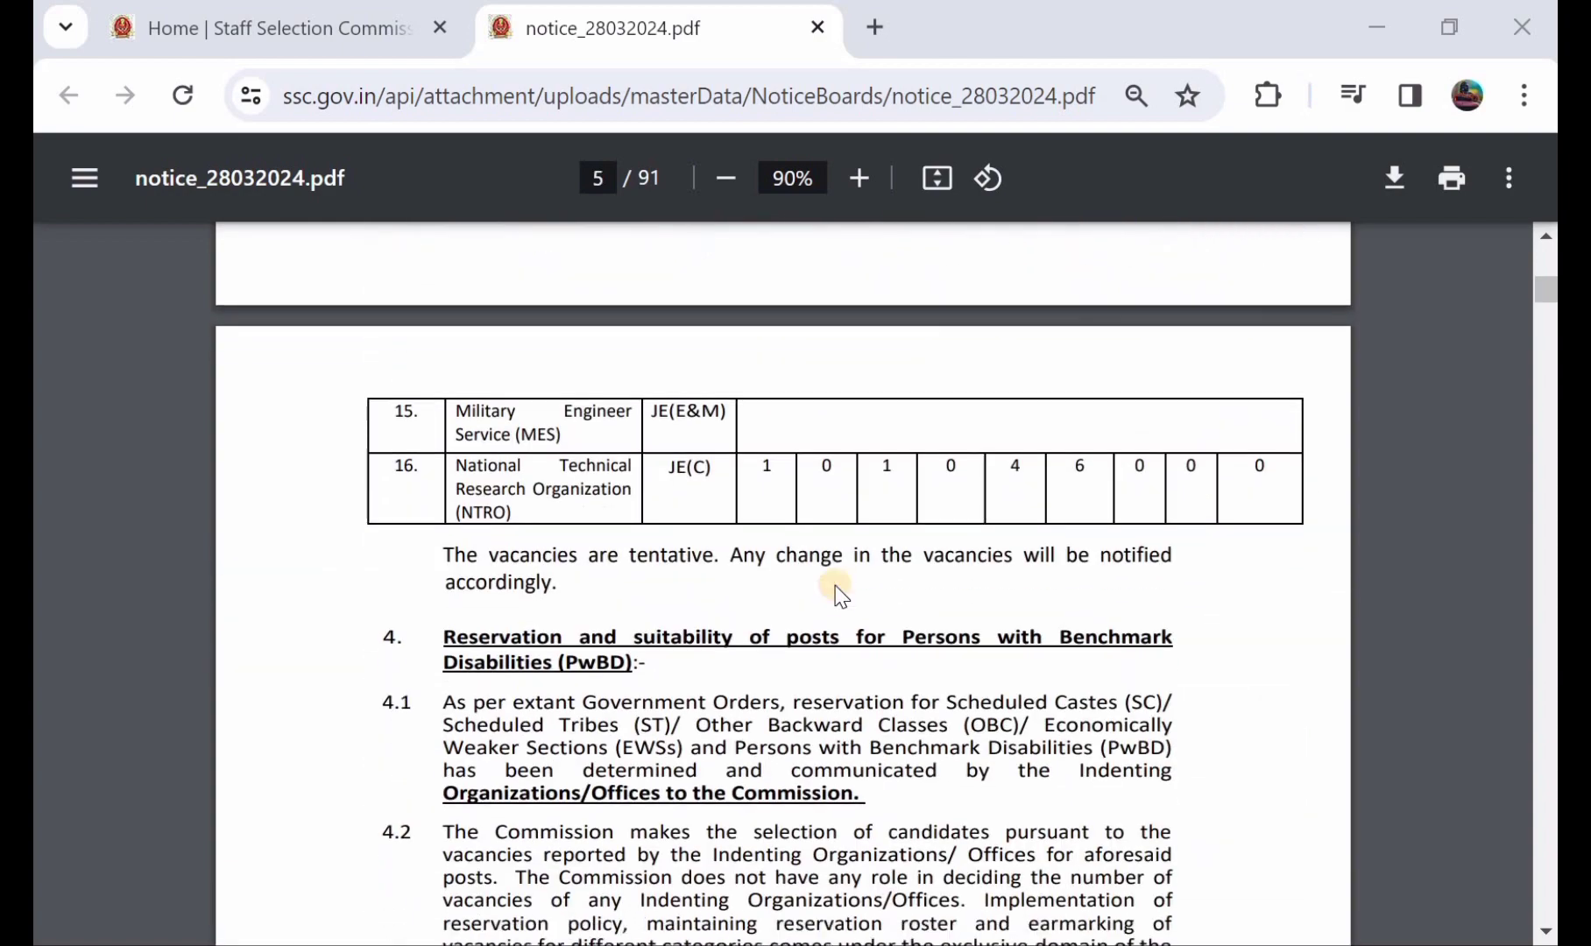
{"action": "scroll", "coordinate": [840, 596], "scroll_direction": "down", "scroll_amount": 12}
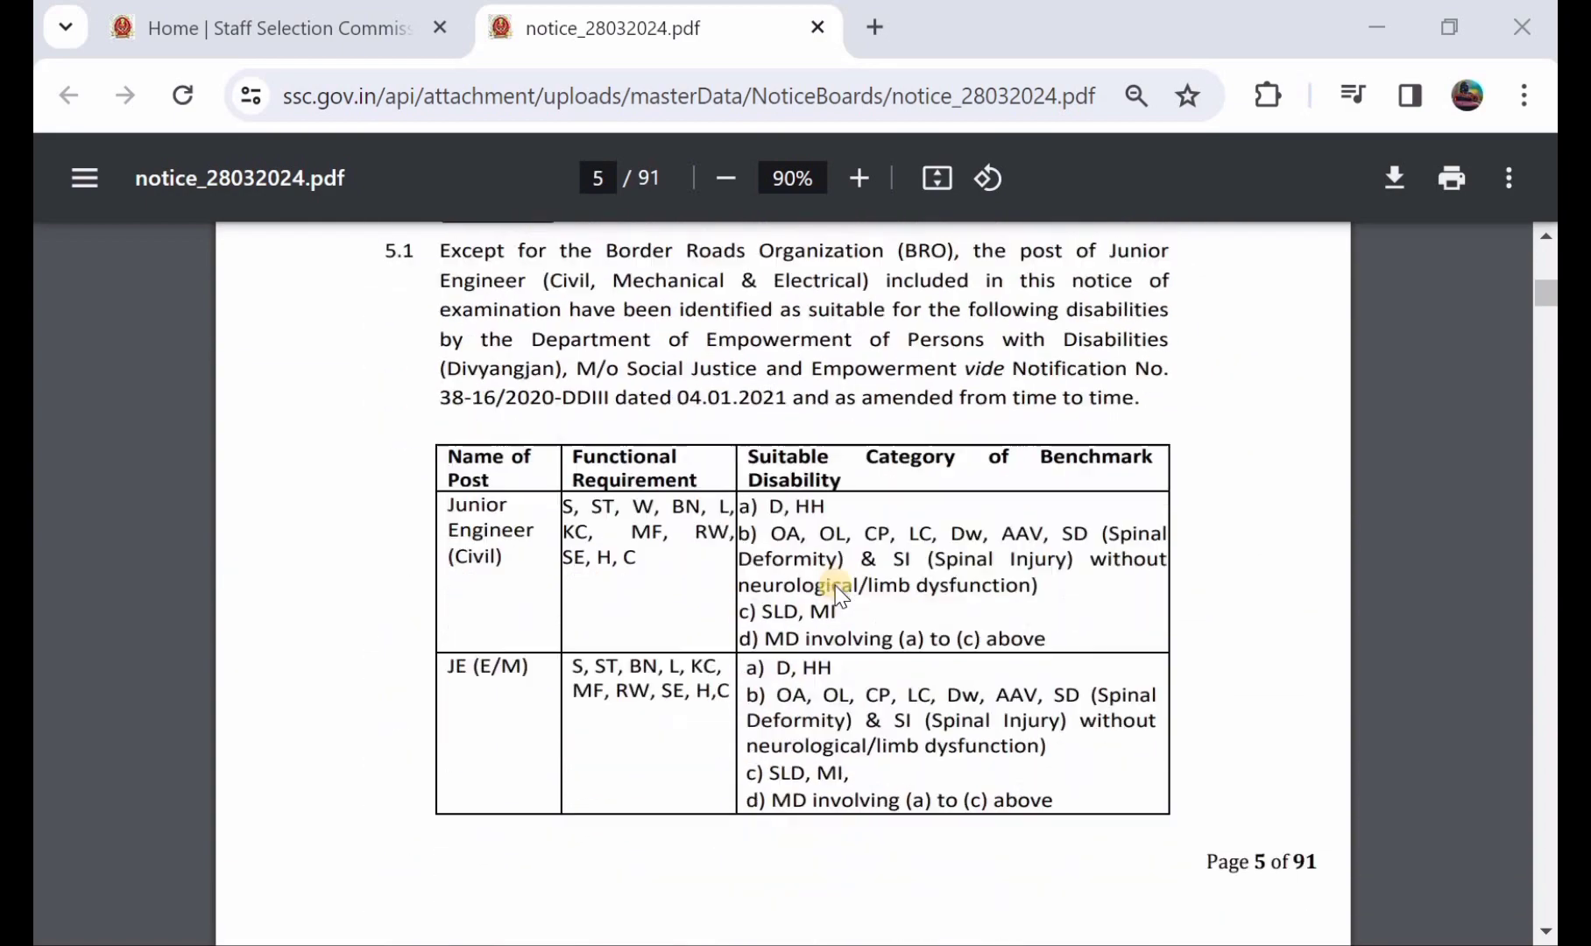
{"action": "scroll", "coordinate": [840, 596], "scroll_direction": "down", "scroll_amount": 4}
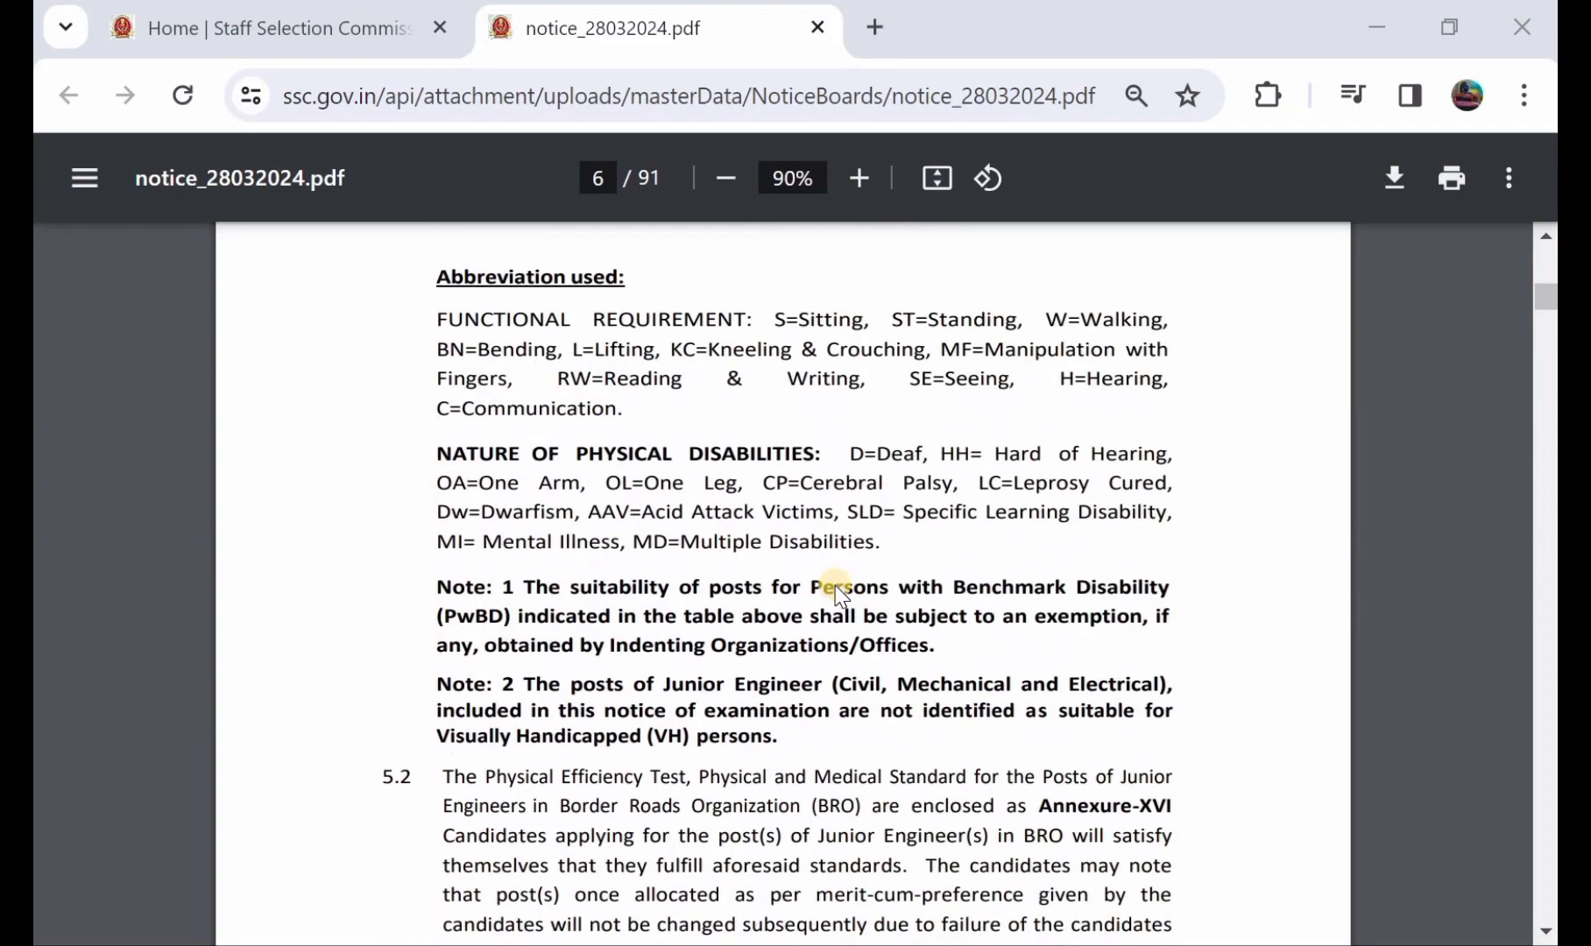
{"action": "scroll", "coordinate": [839, 594], "scroll_direction": "up", "scroll_amount": 8}
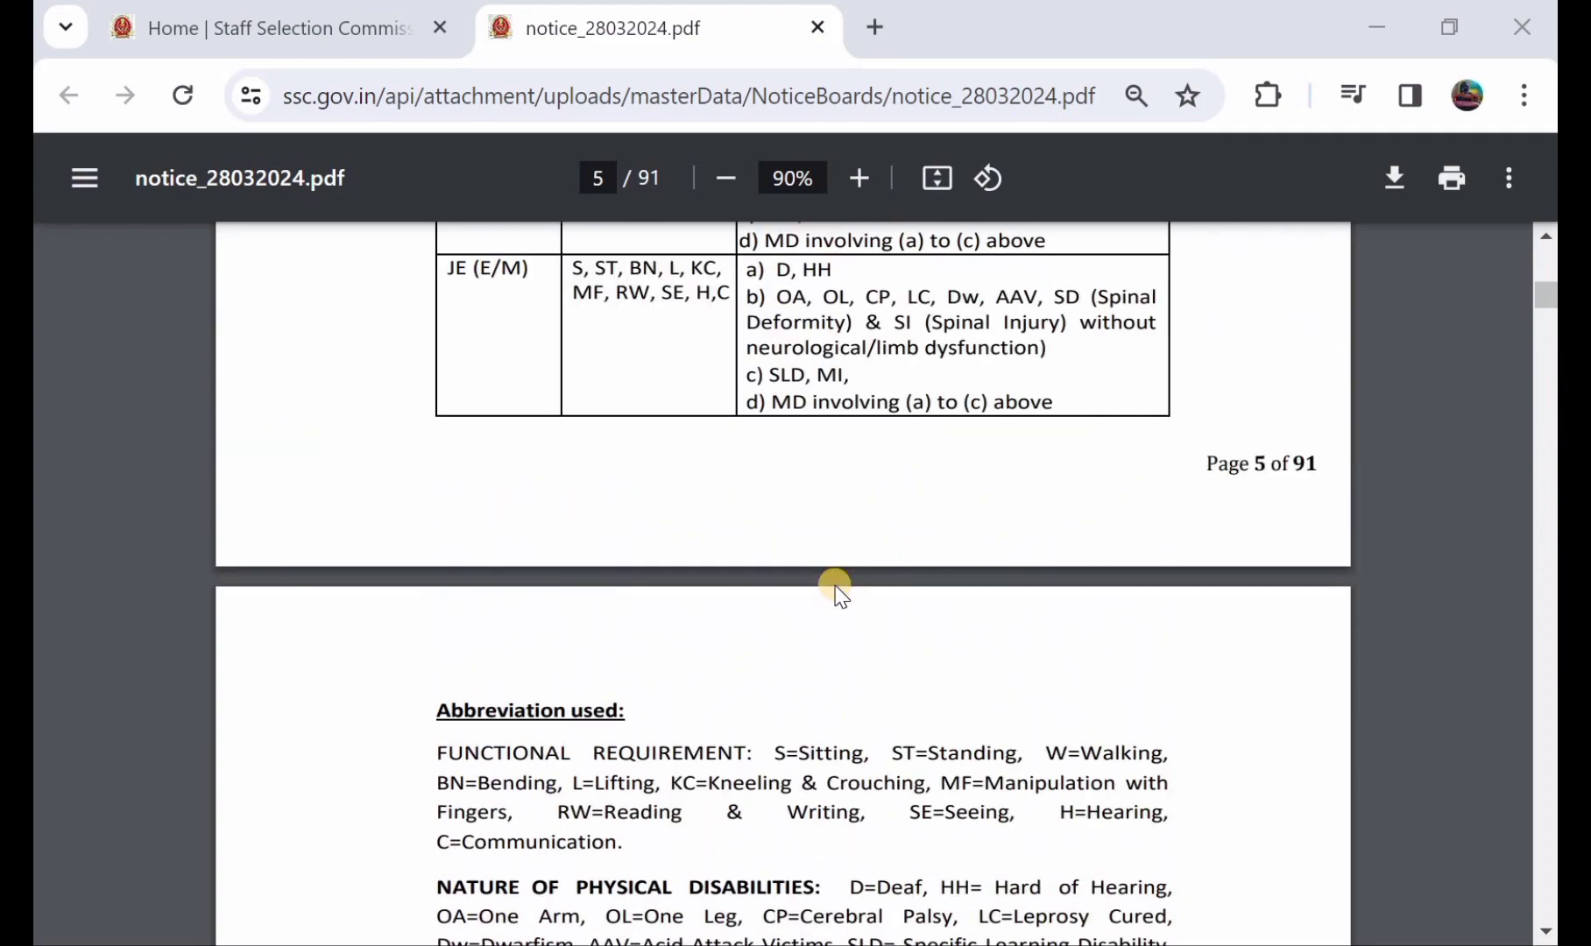
{"action": "scroll", "coordinate": [839, 595], "scroll_direction": "up", "scroll_amount": 12}
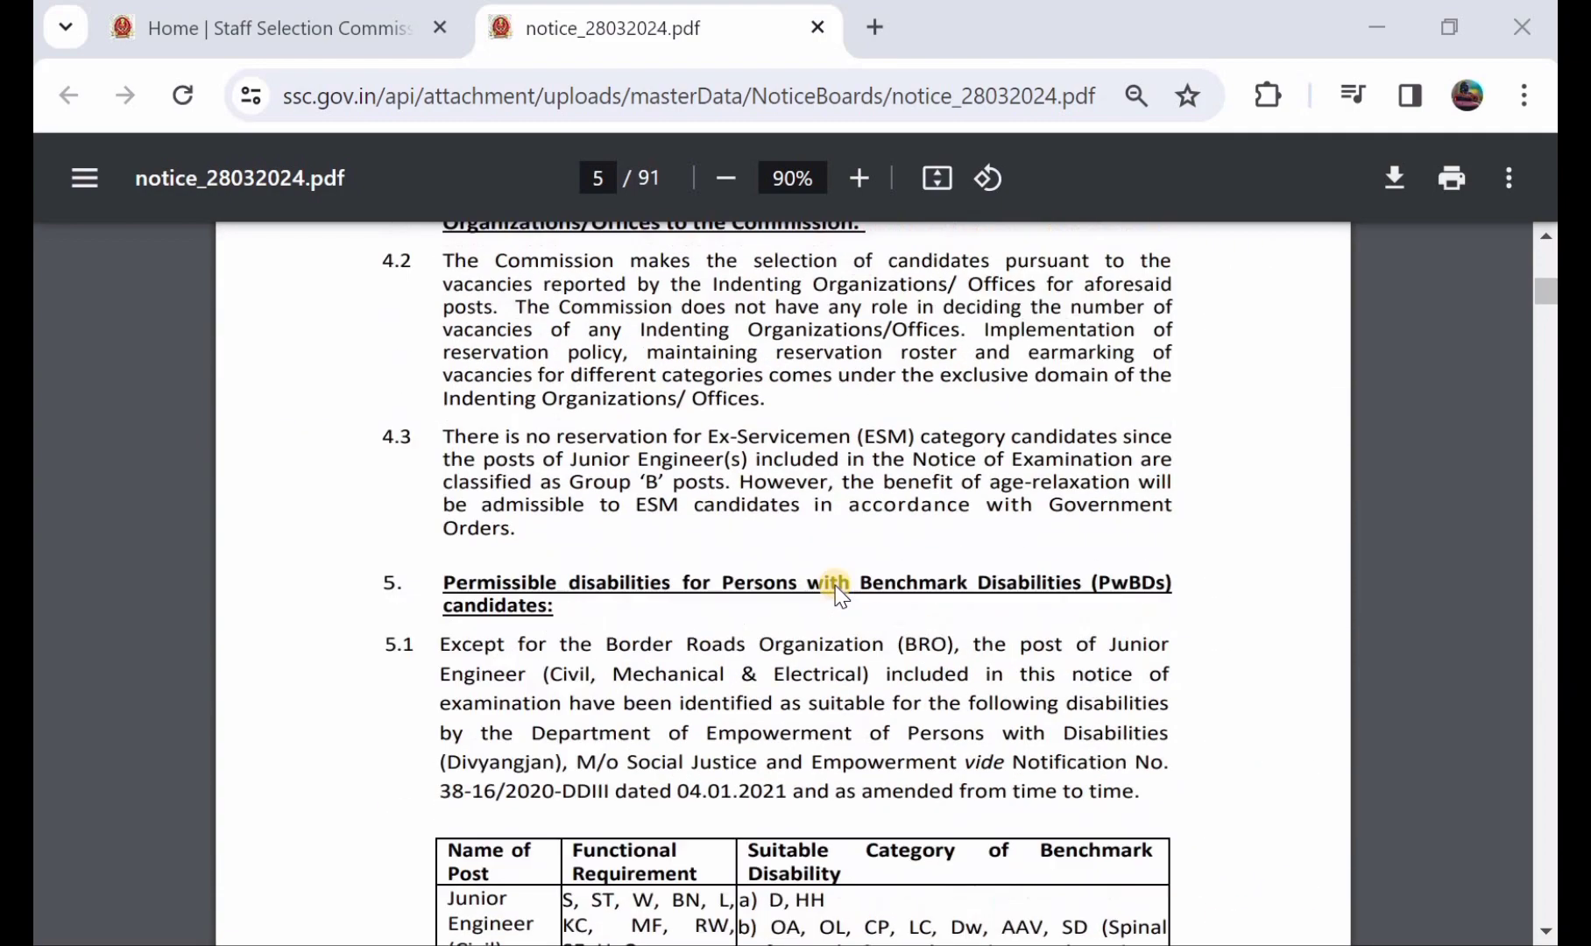
{"action": "scroll", "coordinate": [837, 591], "scroll_direction": "up", "scroll_amount": 3}
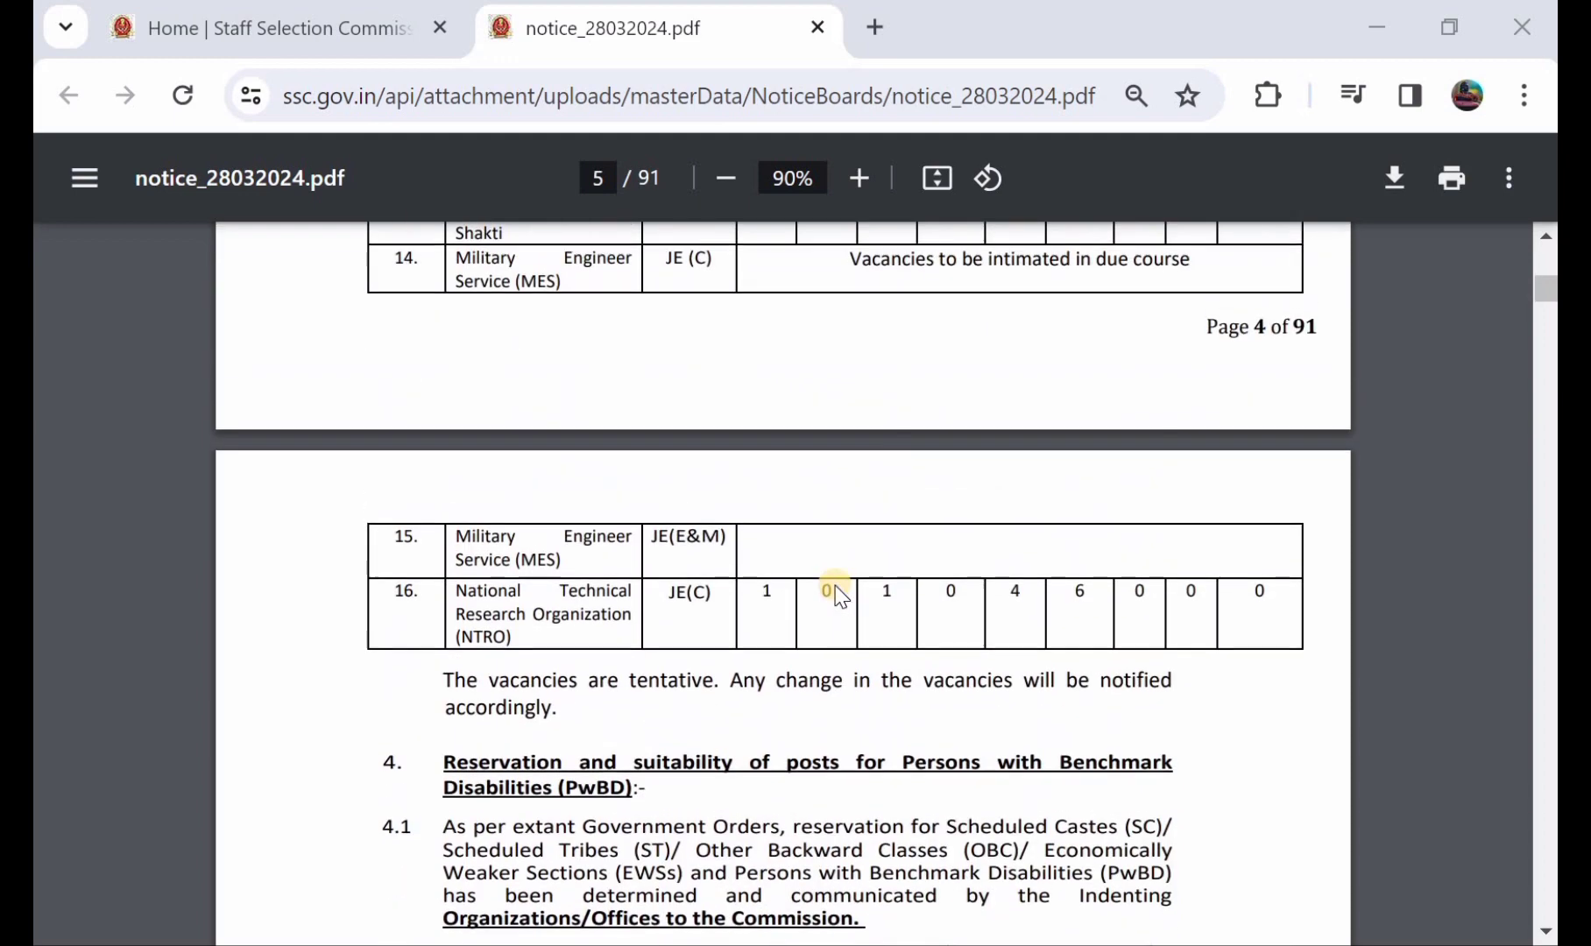
{"action": "scroll", "coordinate": [837, 592], "scroll_direction": "up", "scroll_amount": 3}
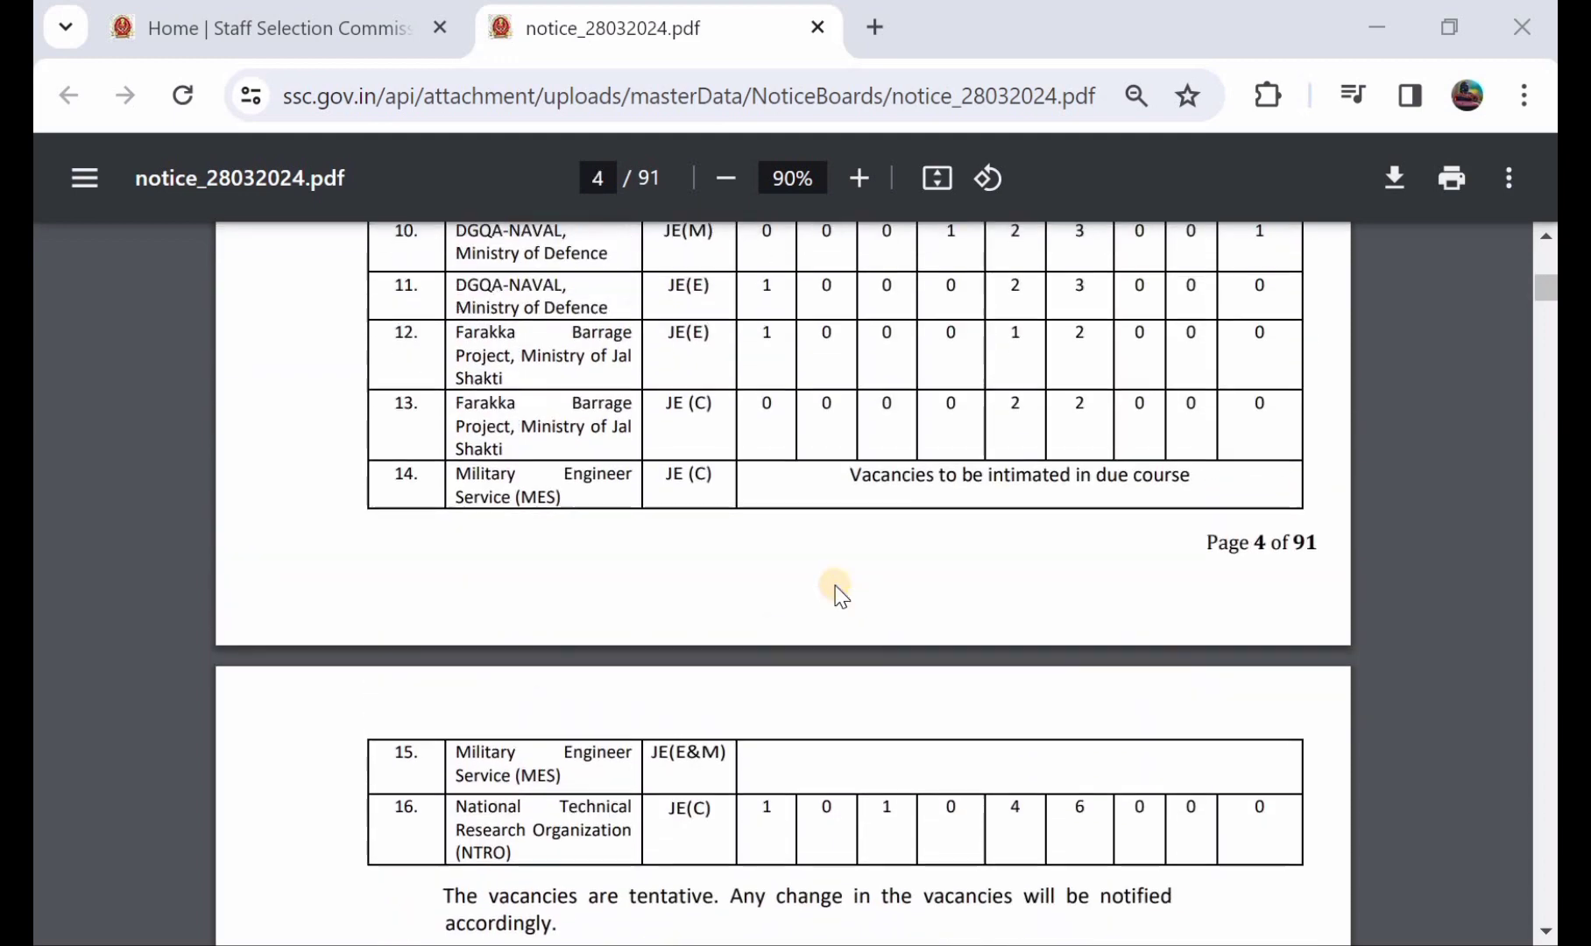
- Return to the Staff Selection Commission home page and open the candidate login or registration
{"action": "key", "text": "ctrl+shift+Tab"}
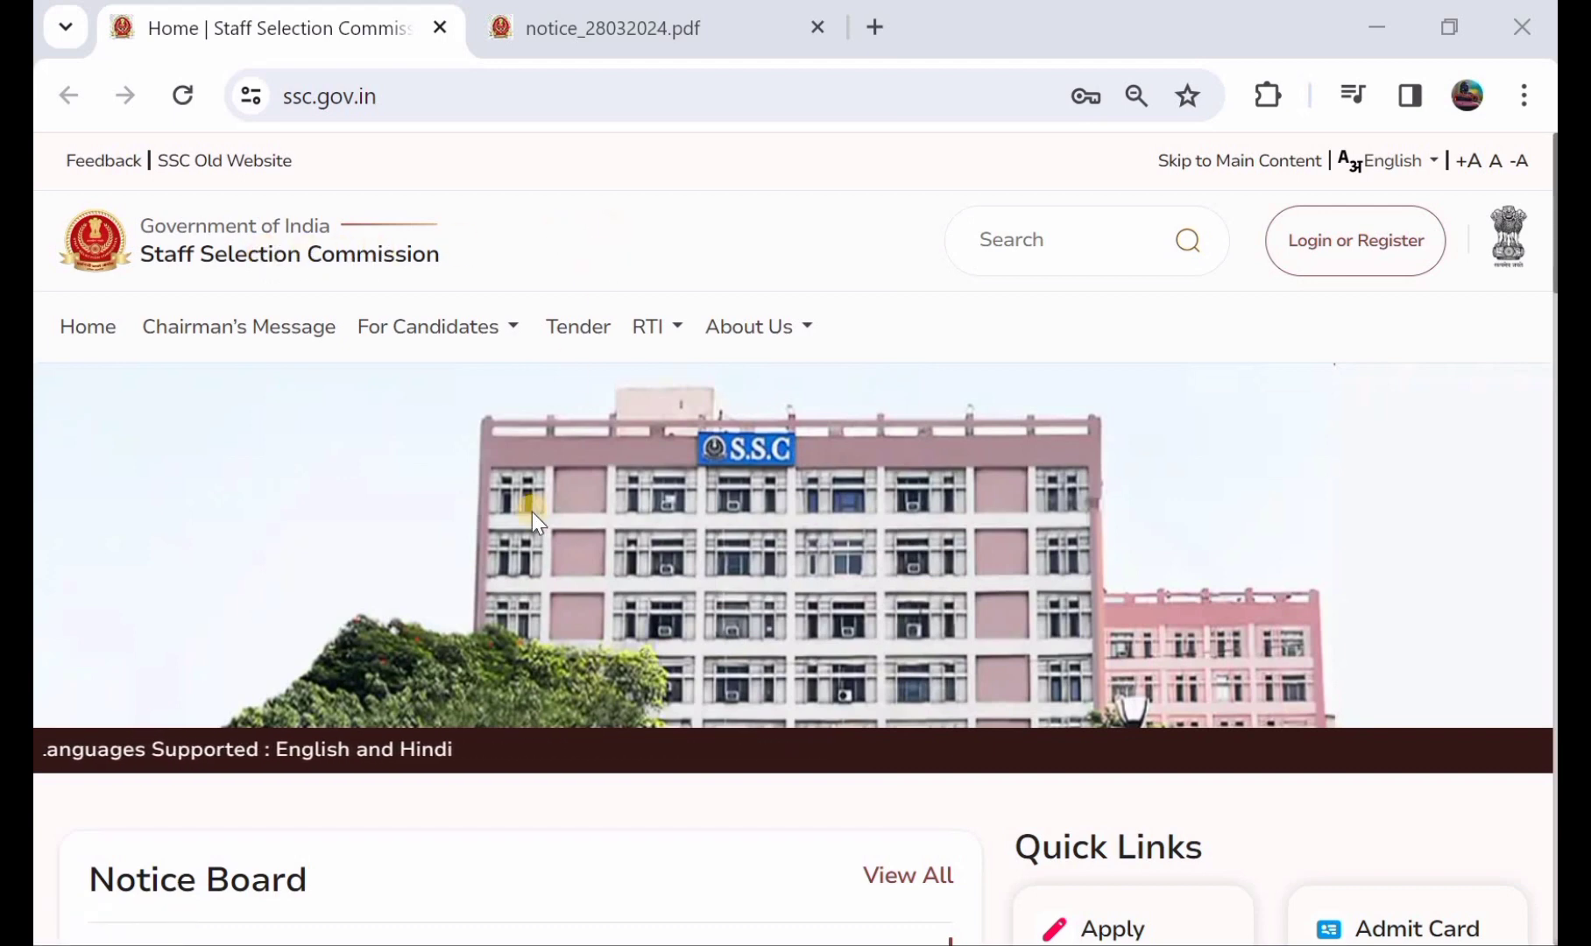
{"action": "scroll", "coordinate": [531, 513], "scroll_direction": "down", "scroll_amount": 1}
{"action": "scroll", "coordinate": [531, 512], "scroll_direction": "down", "scroll_amount": 1}
{"action": "scroll", "coordinate": [532, 513], "scroll_direction": "up", "scroll_amount": 2}
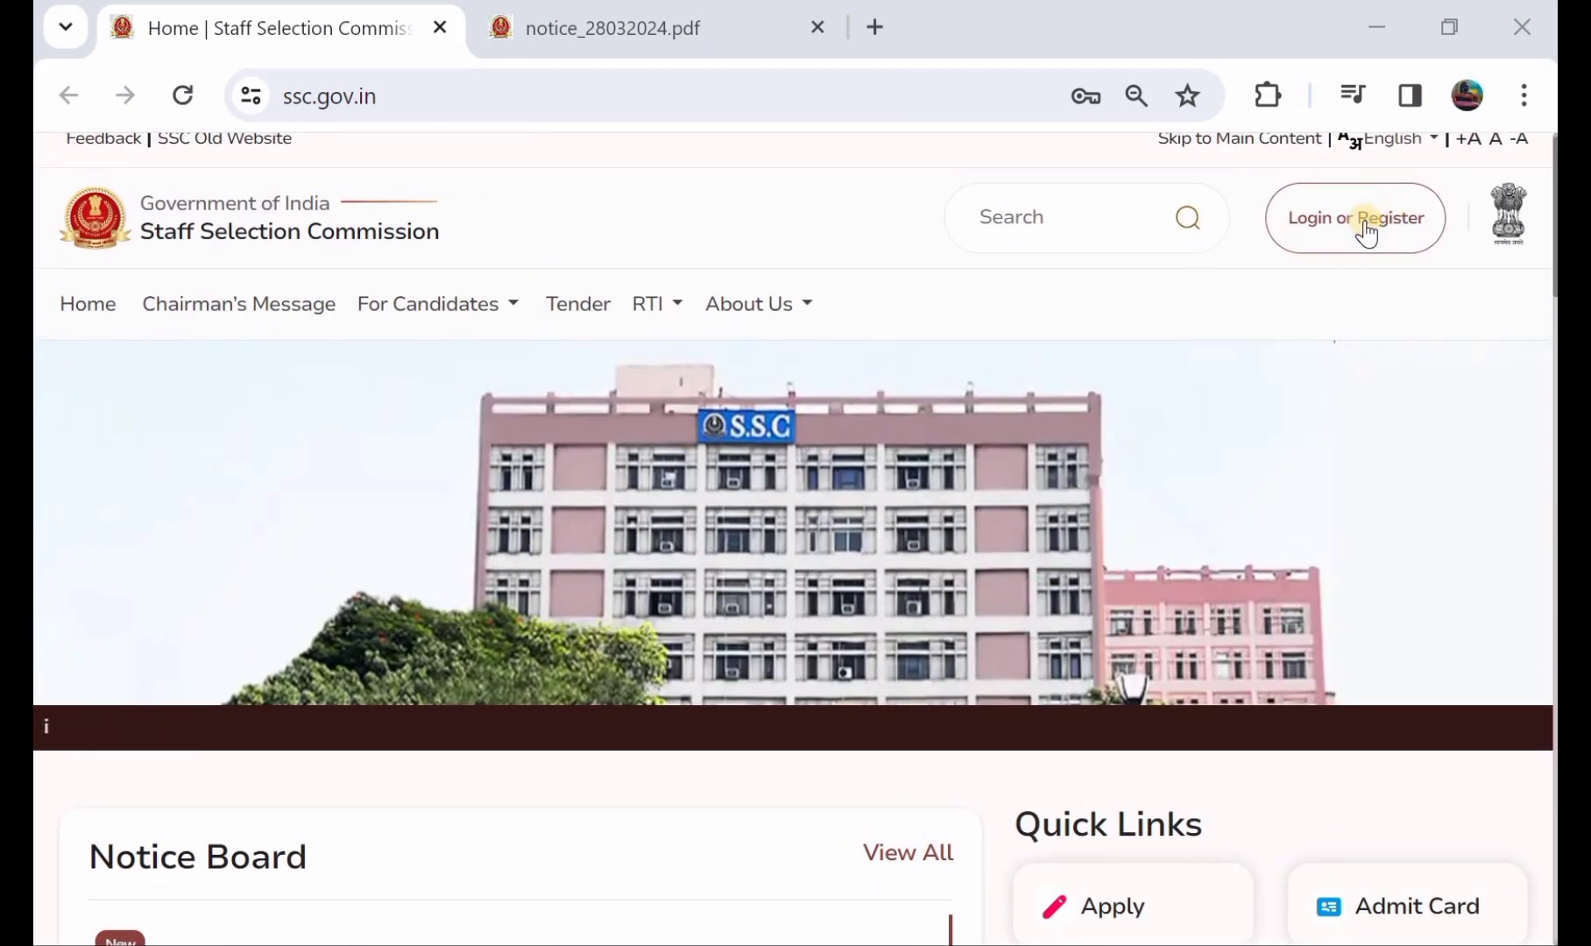
{"action": "left_click", "coordinate": [1365, 229]}
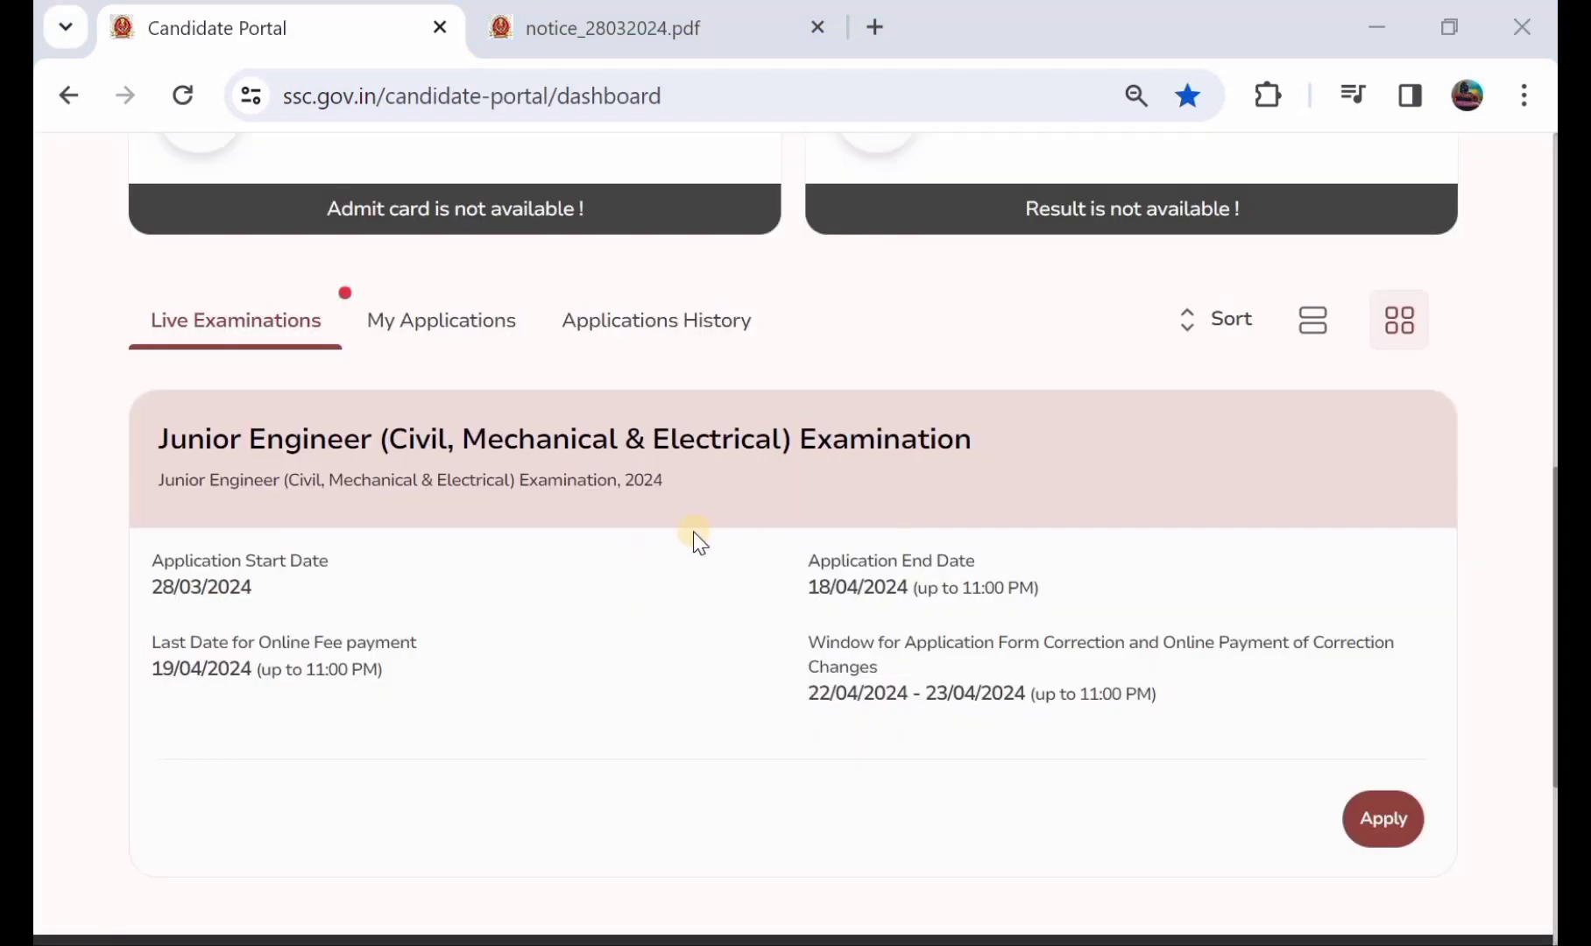
- Apply for the live Junior Engineer (Civil, Mechanical & Electrical) Examination, 2024 and proceed past the instructions to the application form
{"action": "scroll", "coordinate": [698, 539], "scroll_direction": "up", "scroll_amount": 1}
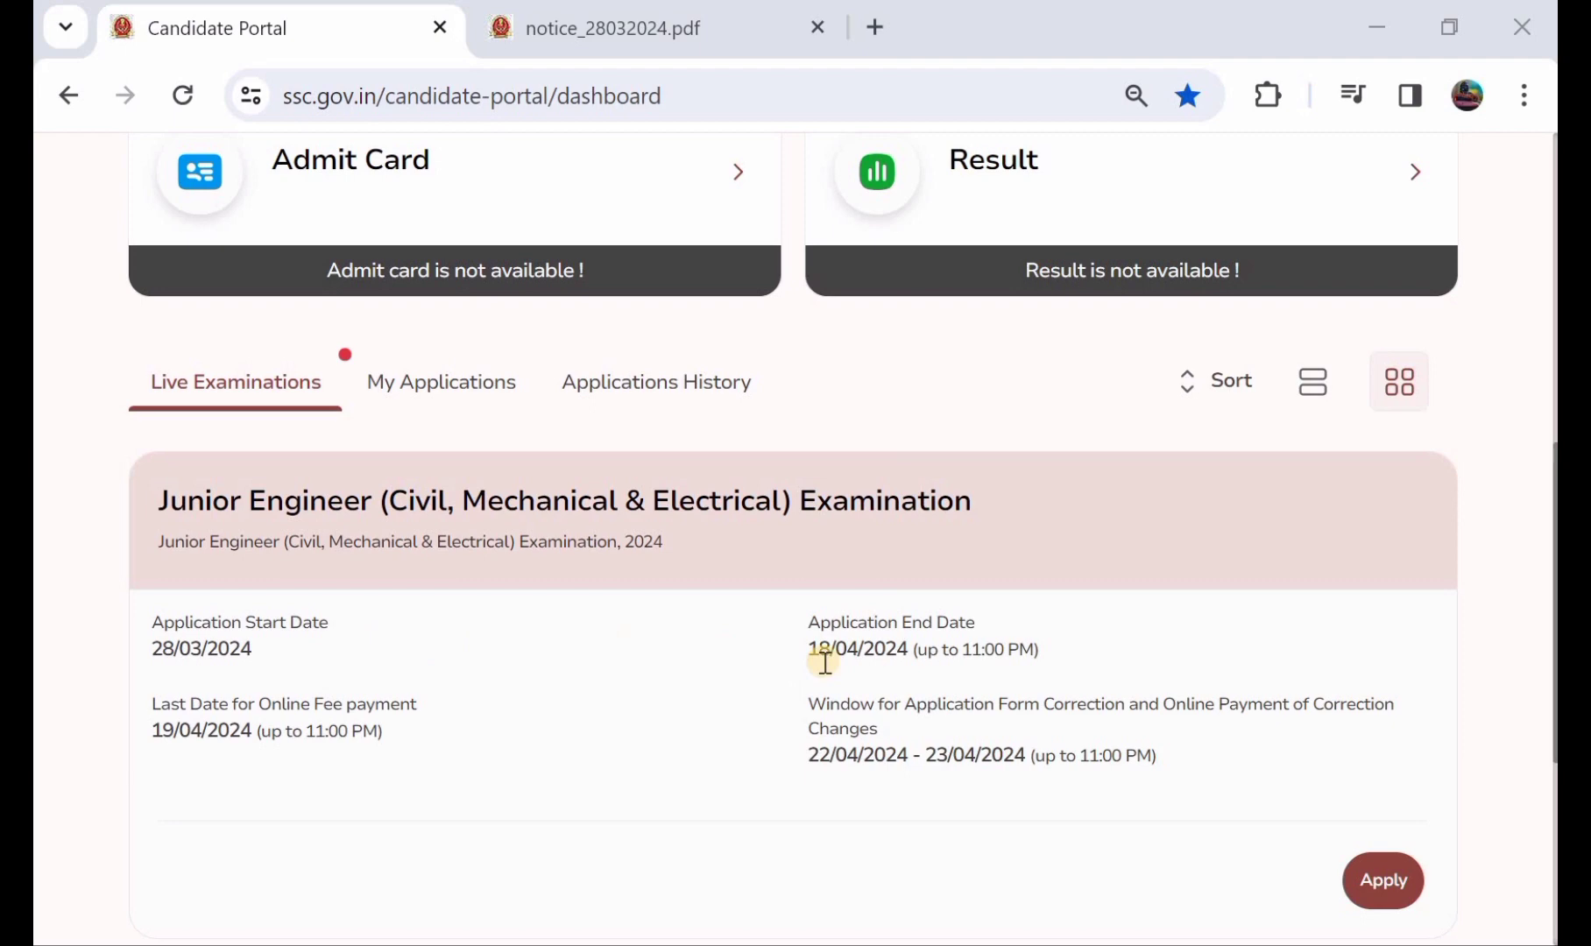
{"action": "scroll", "coordinate": [825, 661], "scroll_direction": "down", "scroll_amount": 2}
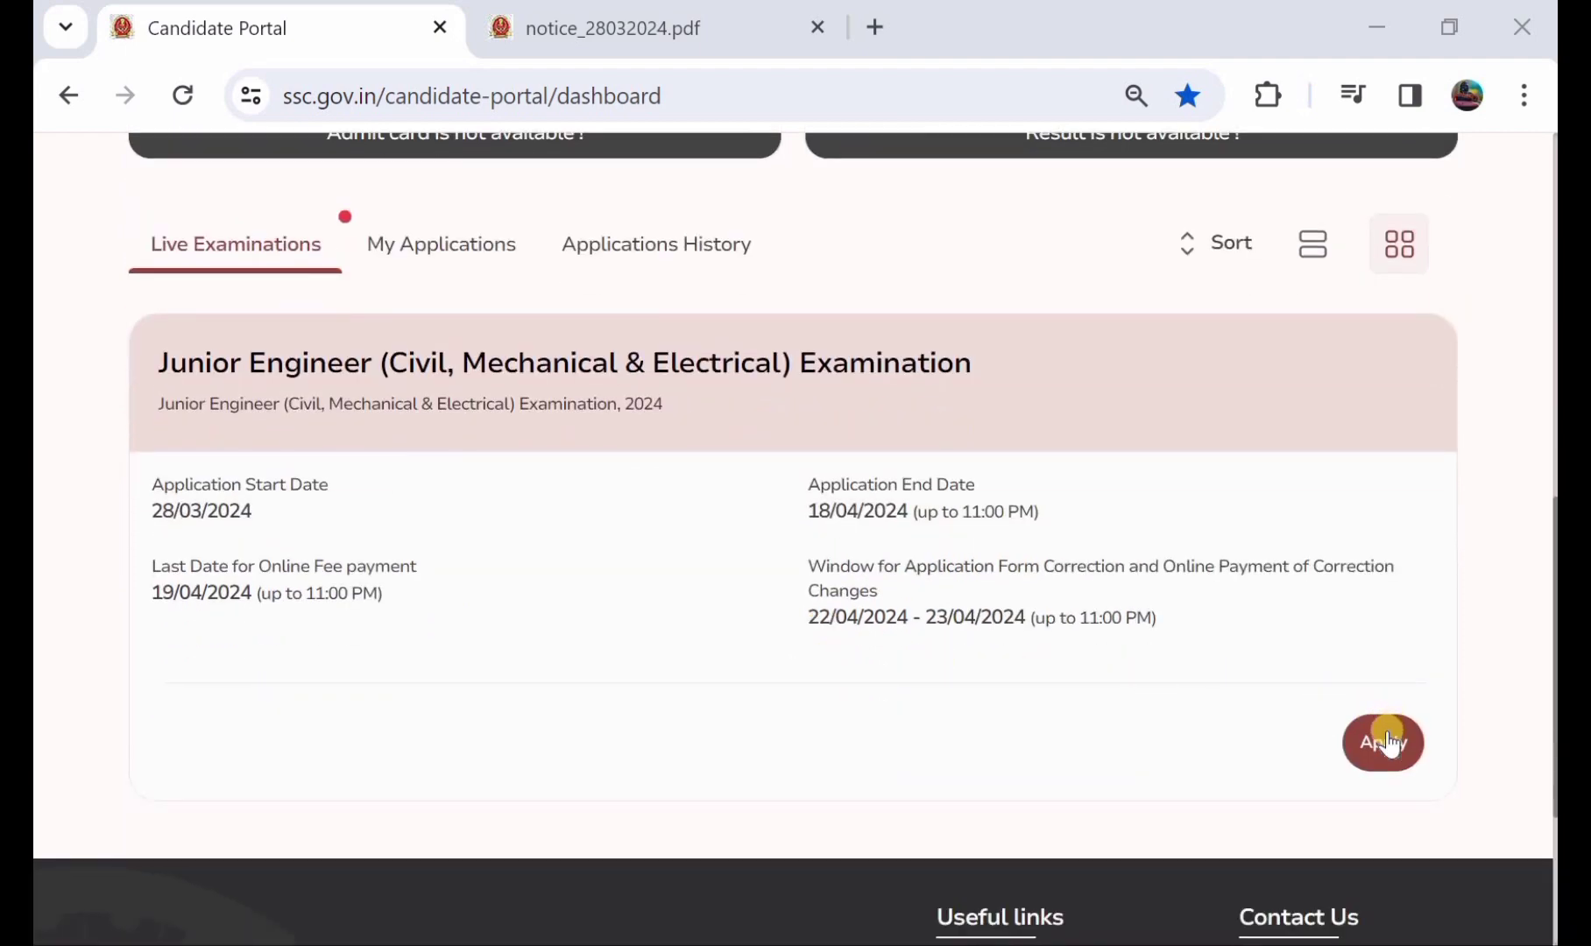
{"action": "left_click", "coordinate": [1387, 743]}
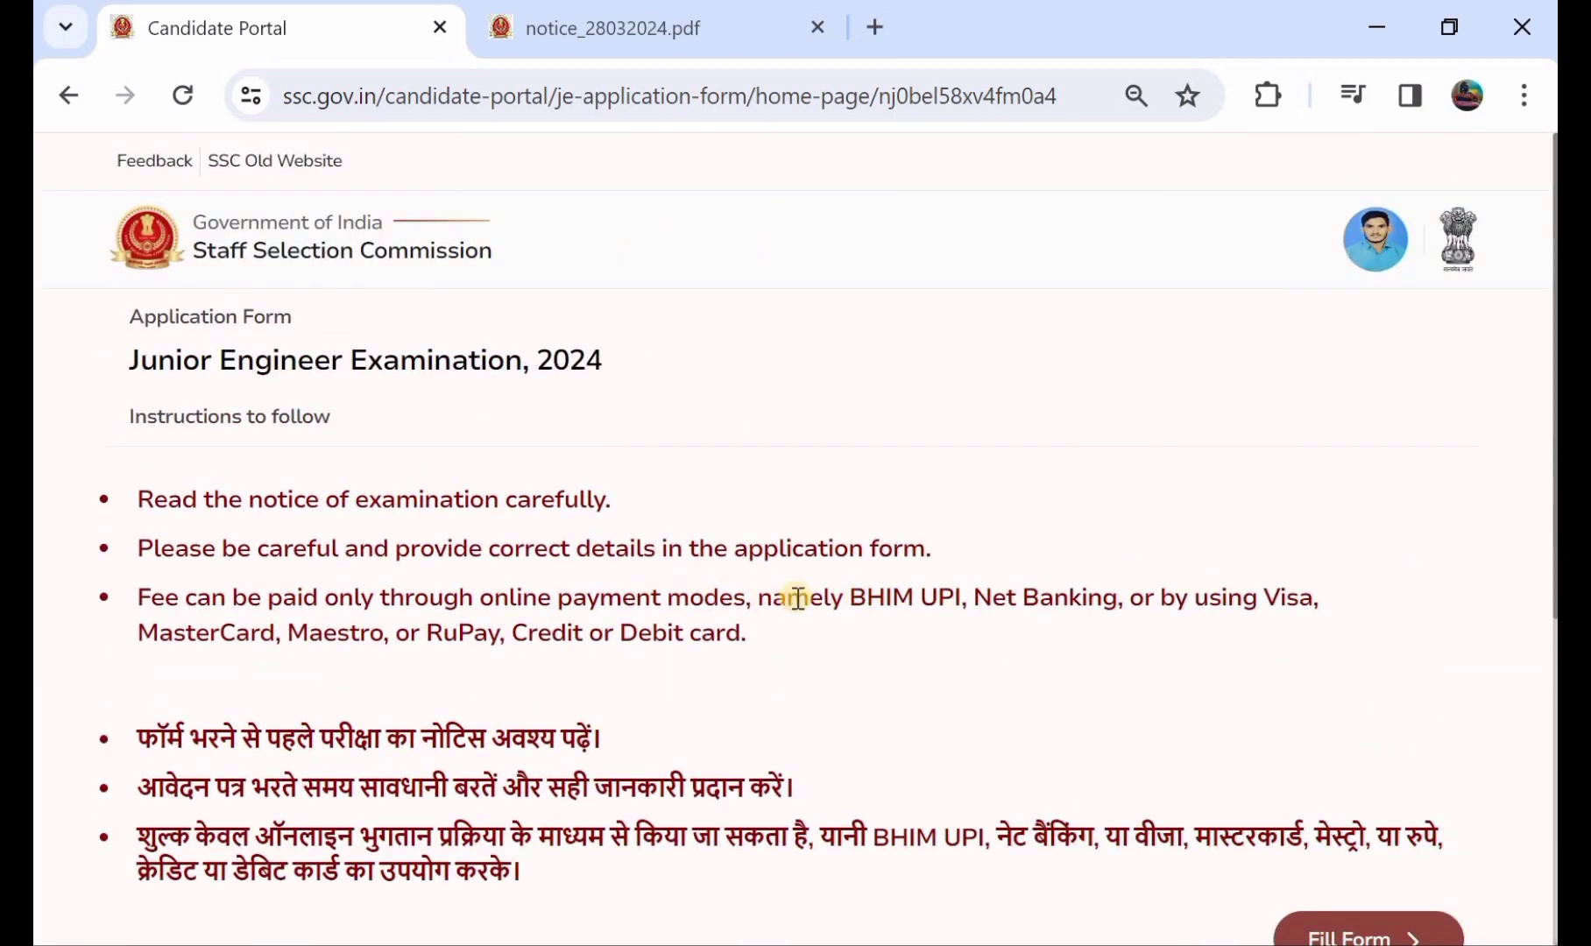
{"action": "scroll", "coordinate": [795, 598], "scroll_direction": "down", "scroll_amount": 2}
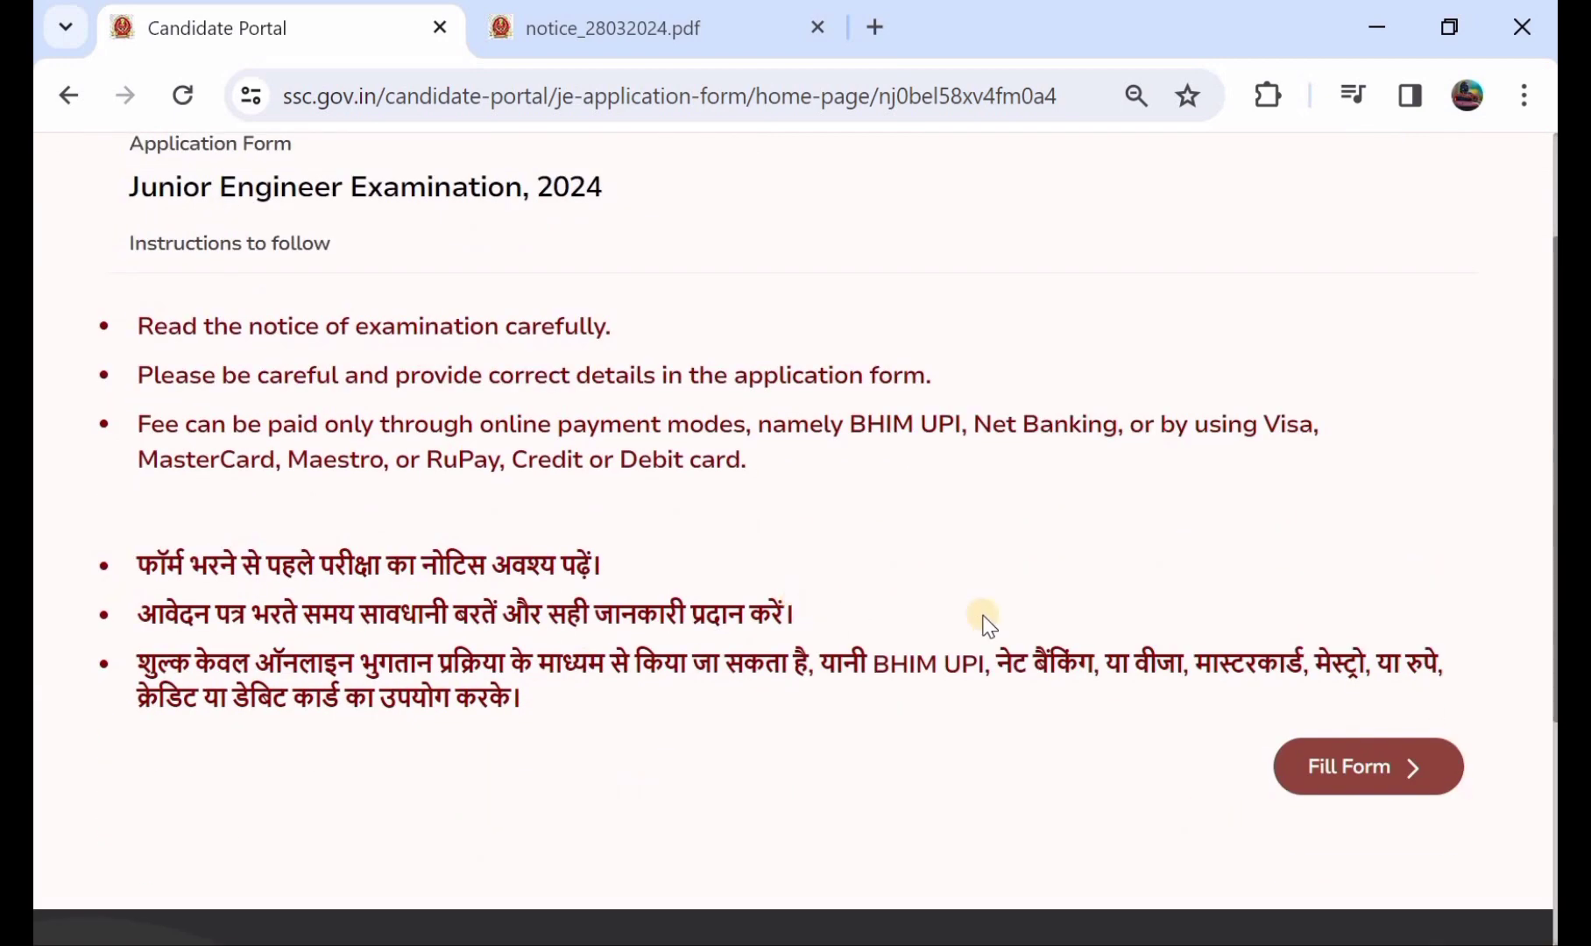
{"action": "left_click", "coordinate": [1353, 775]}
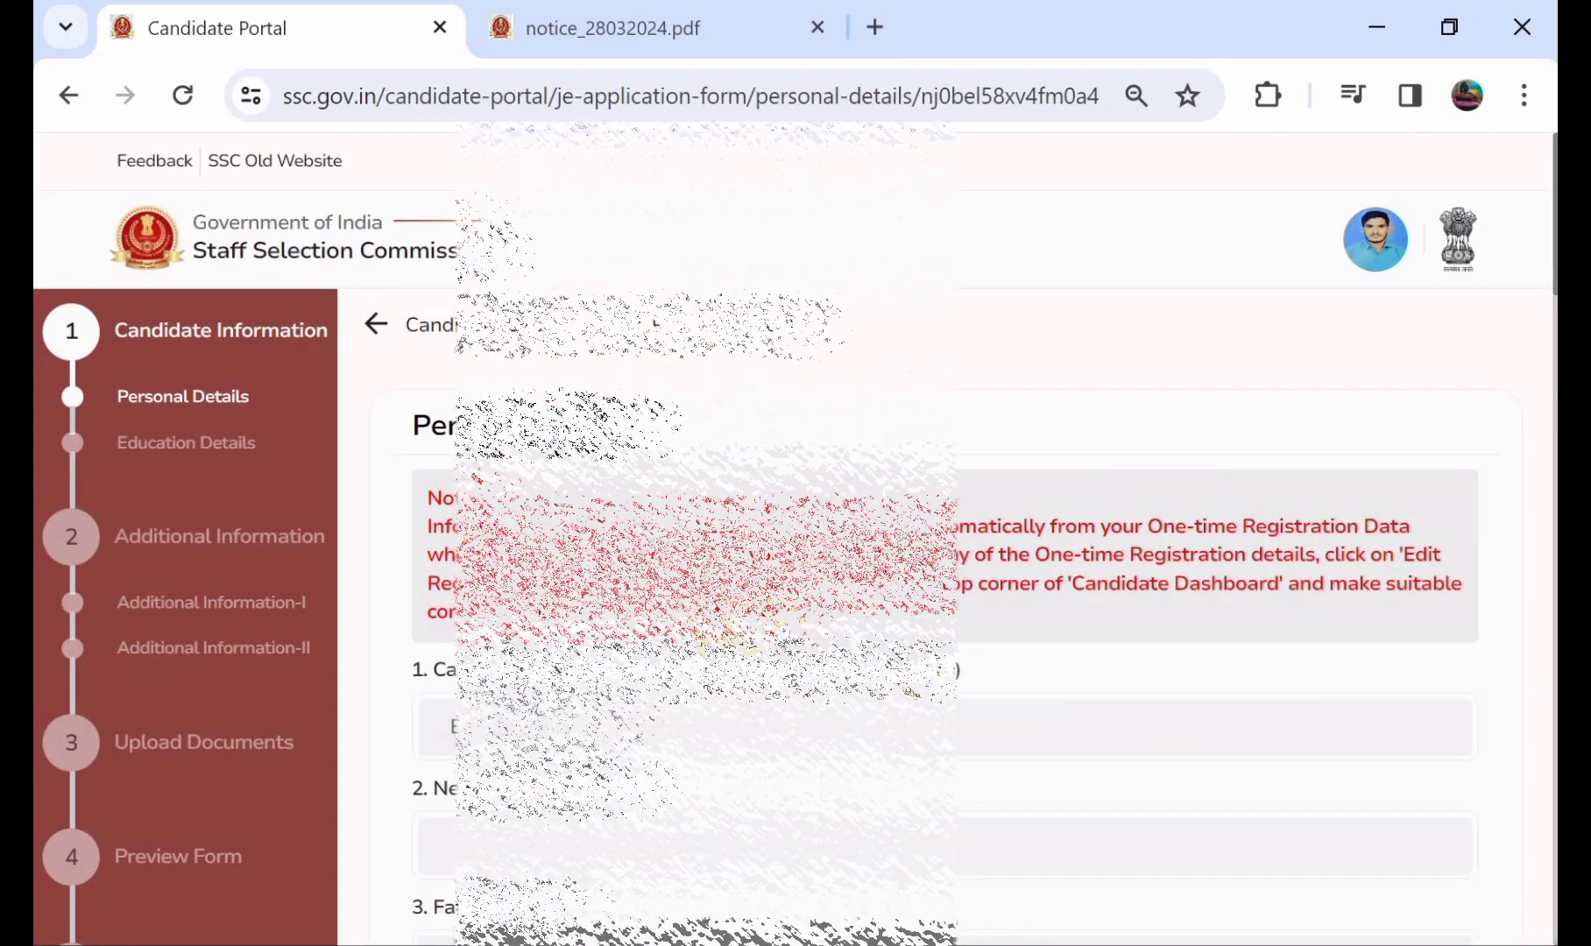
- Review the prefilled personal details down to the mobile number and continue to the Education Details page
{"action": "scroll", "coordinate": [946, 535], "scroll_direction": "down", "scroll_amount": 4}
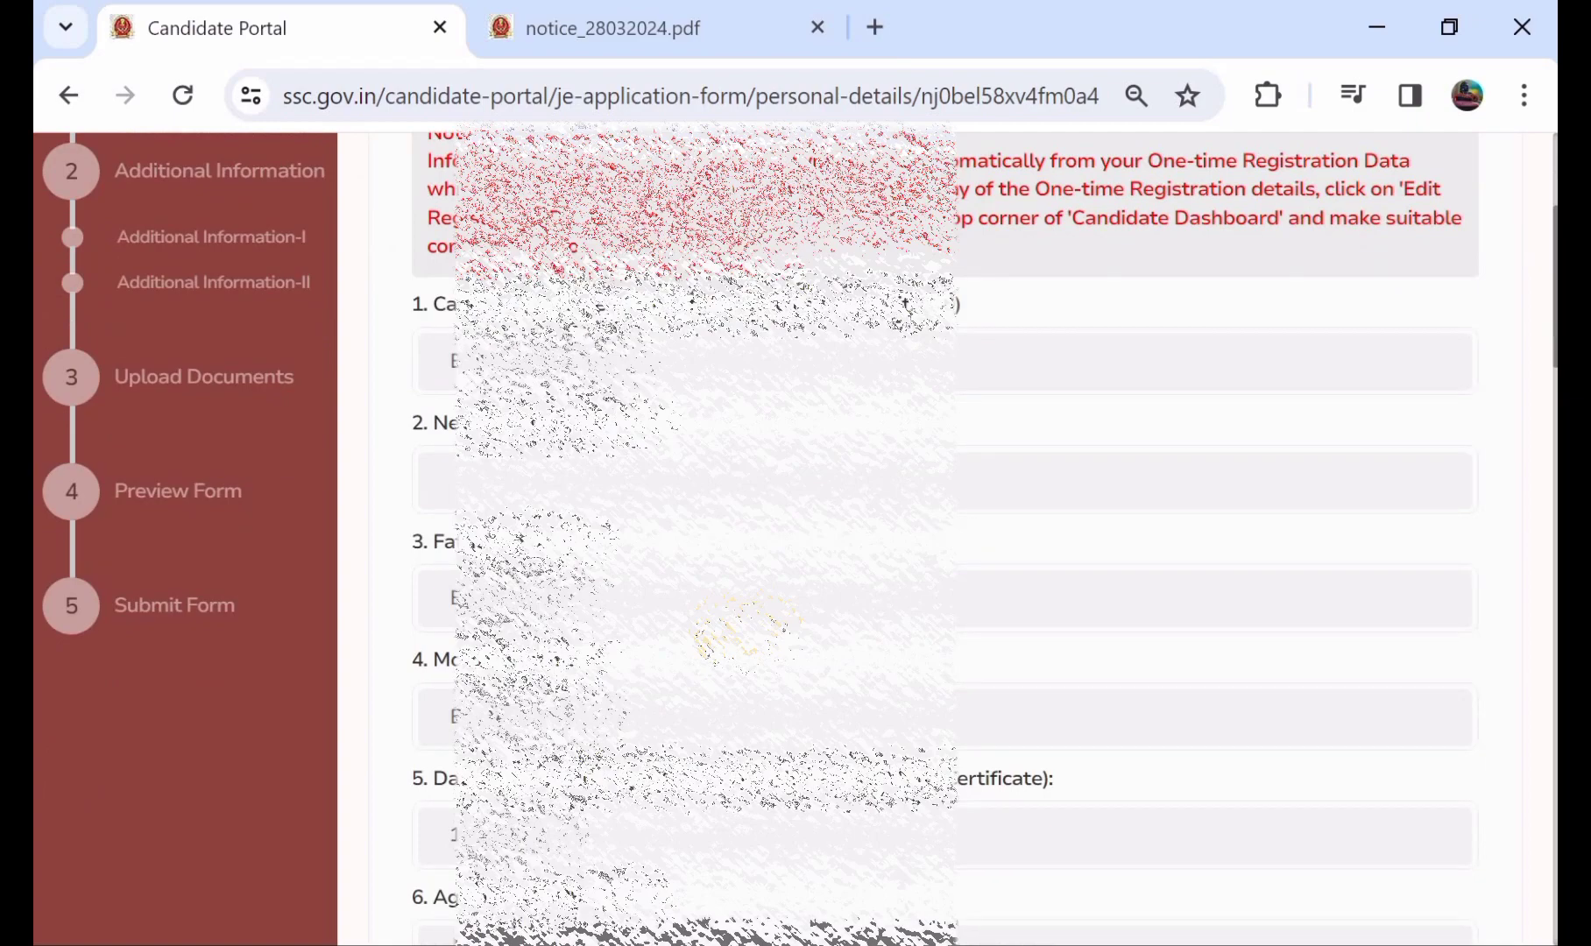
{"action": "scroll", "coordinate": [946, 534], "scroll_direction": "down", "scroll_amount": 1}
{"action": "scroll", "coordinate": [946, 534], "scroll_direction": "up", "scroll_amount": 1}
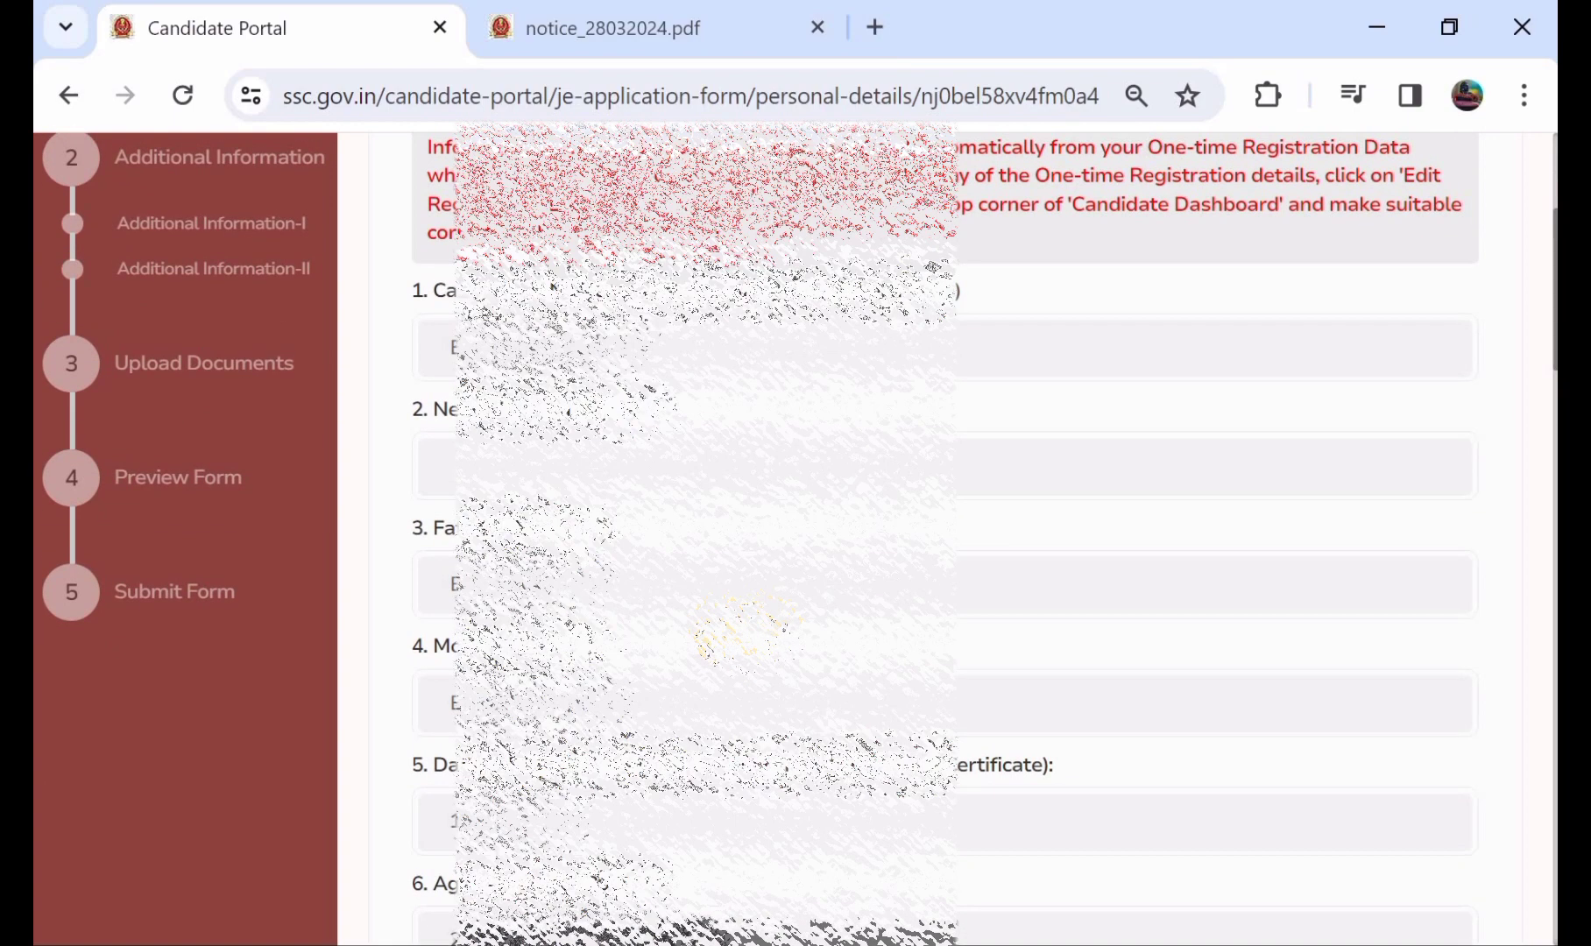
{"action": "scroll", "coordinate": [946, 535], "scroll_direction": "down", "scroll_amount": 5}
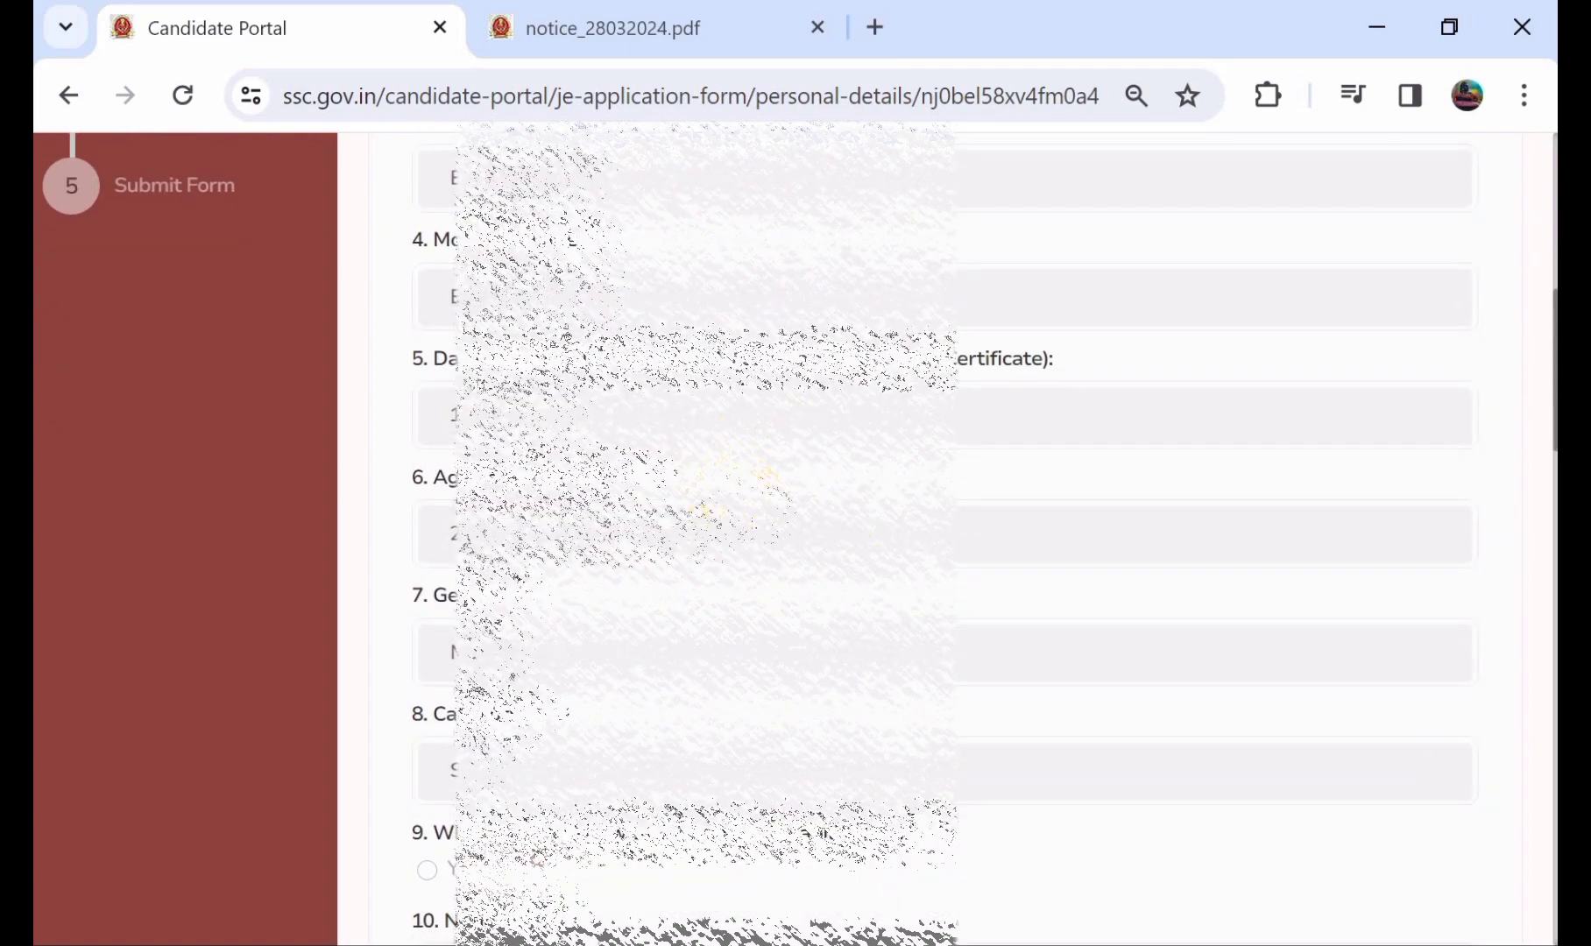
{"action": "scroll", "coordinate": [946, 535], "scroll_direction": "down", "scroll_amount": 1}
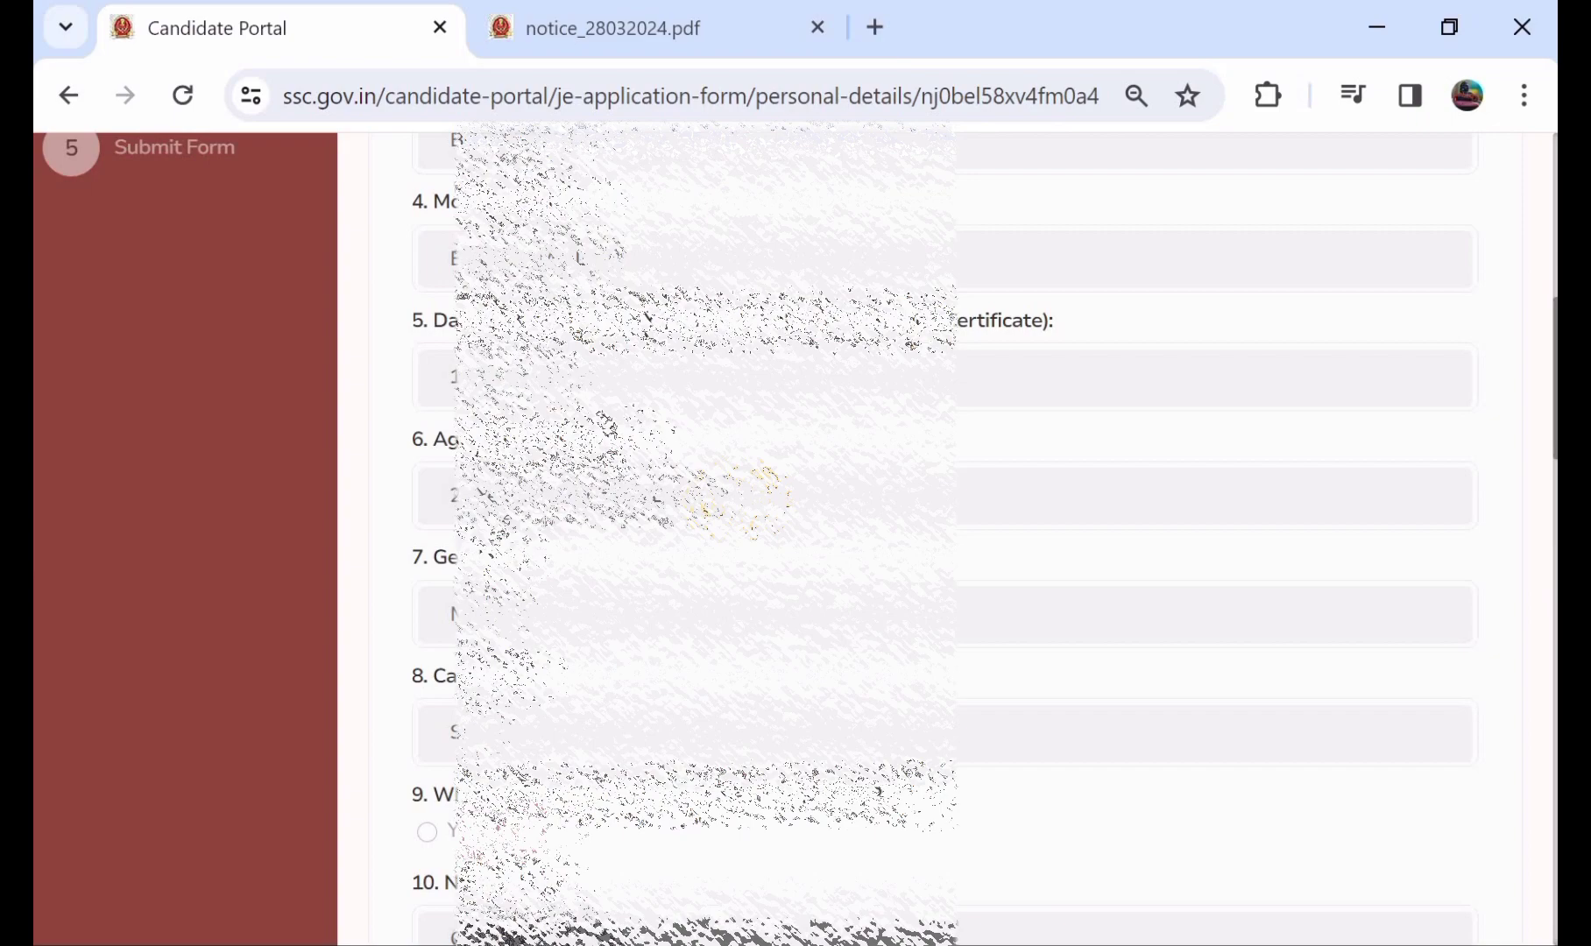
{"action": "scroll", "coordinate": [879, 791], "scroll_direction": "down", "scroll_amount": 8}
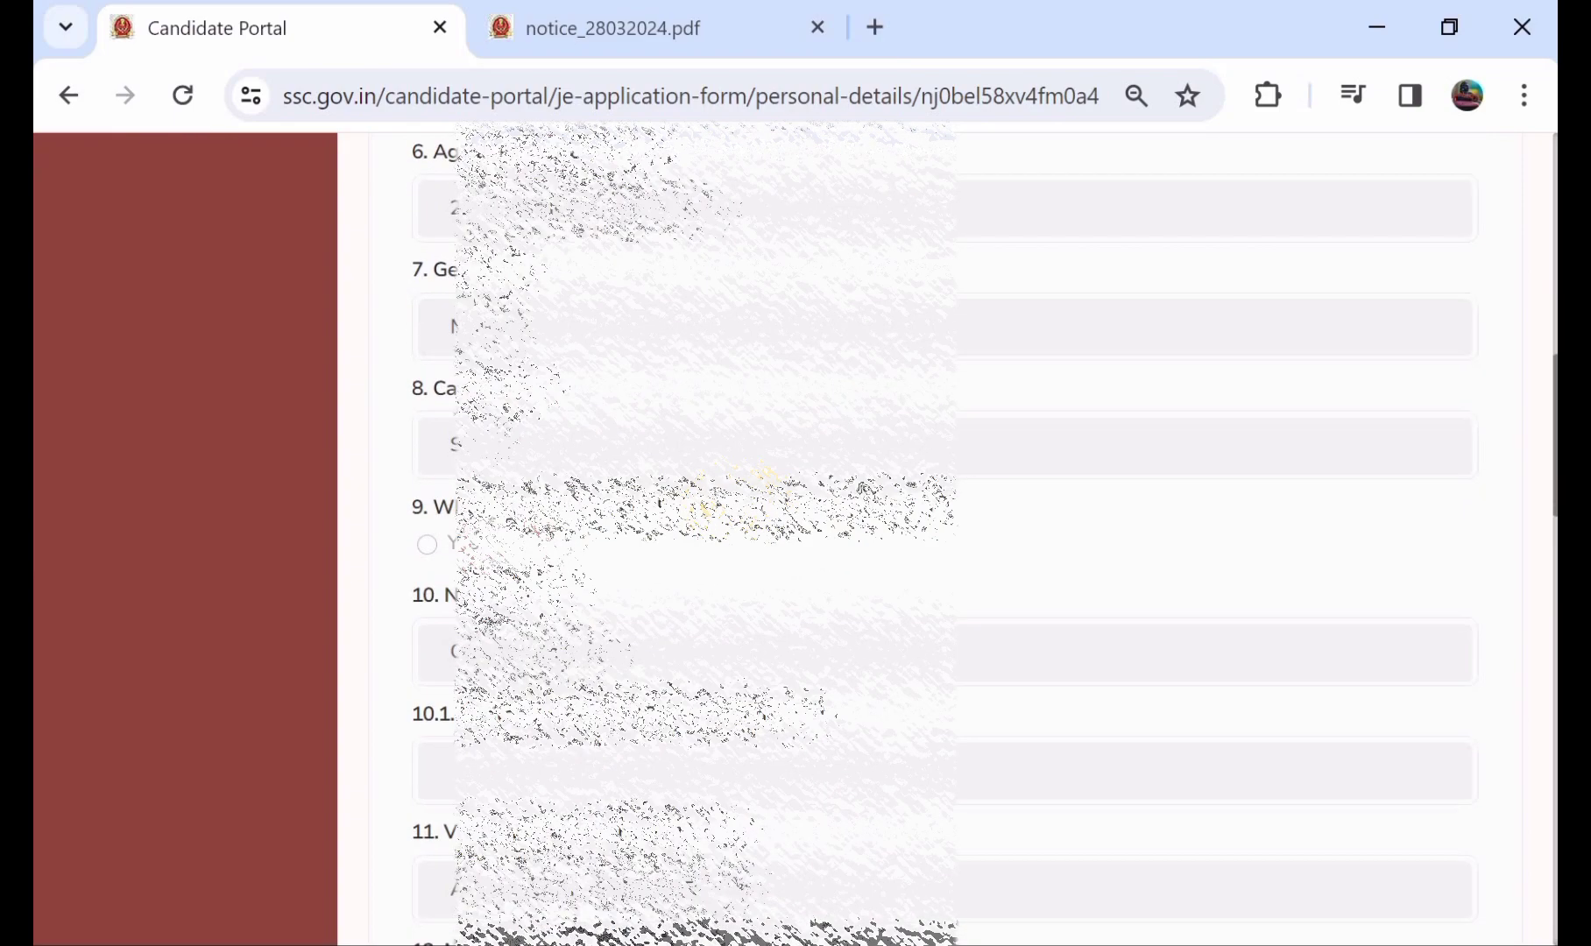
{"action": "scroll", "coordinate": [767, 478], "scroll_direction": "down", "scroll_amount": 15}
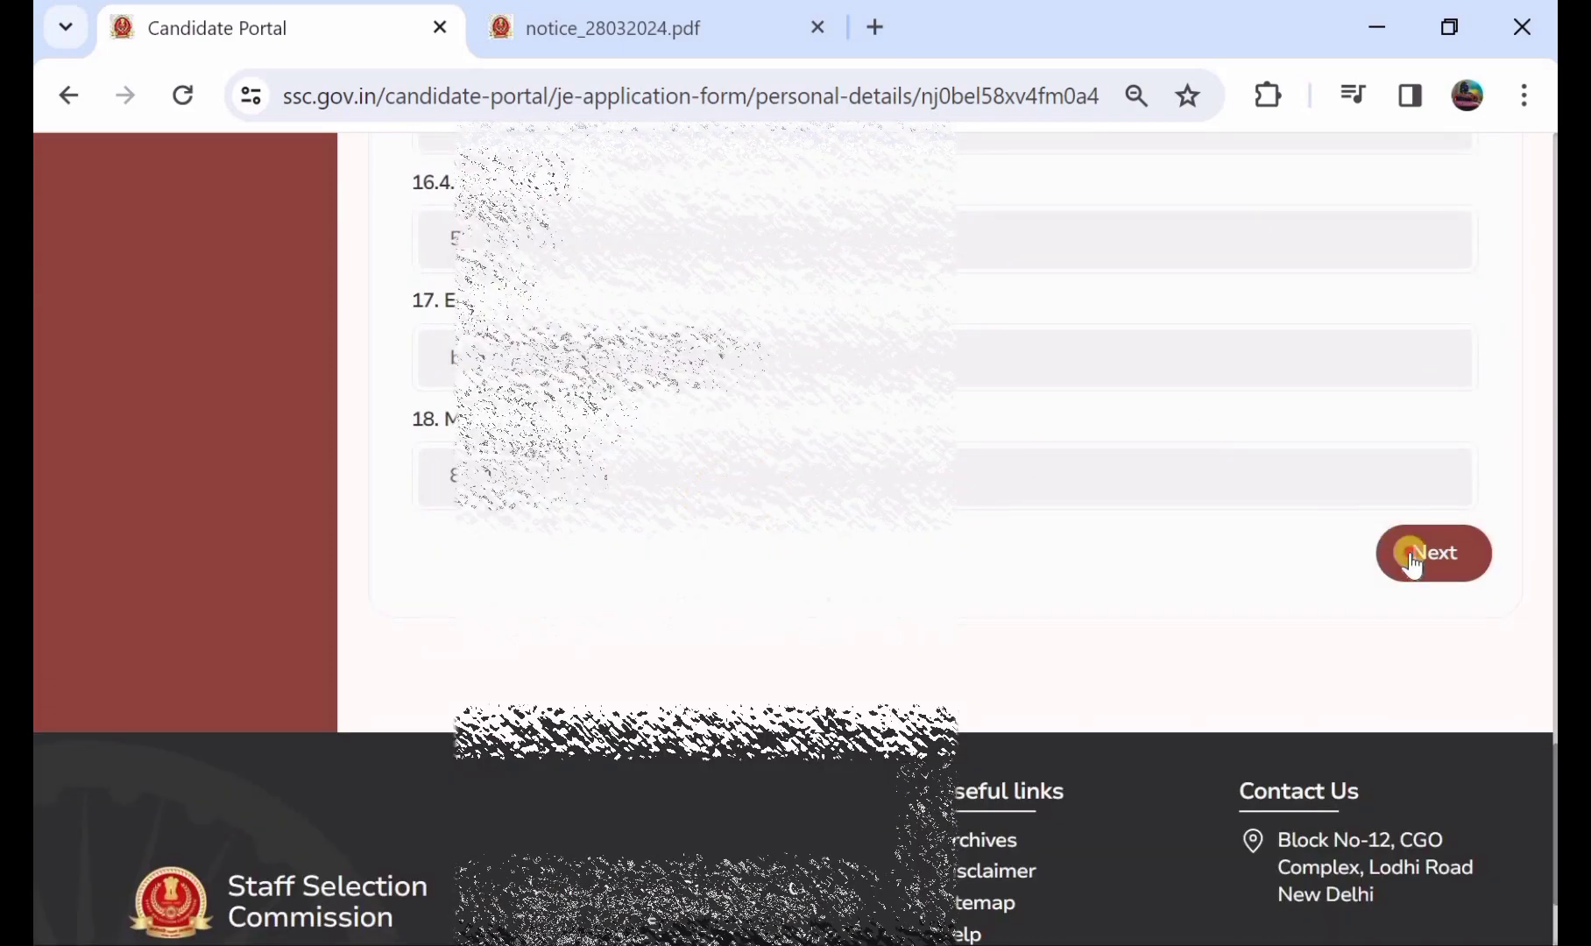
{"action": "left_click", "coordinate": [1412, 550]}
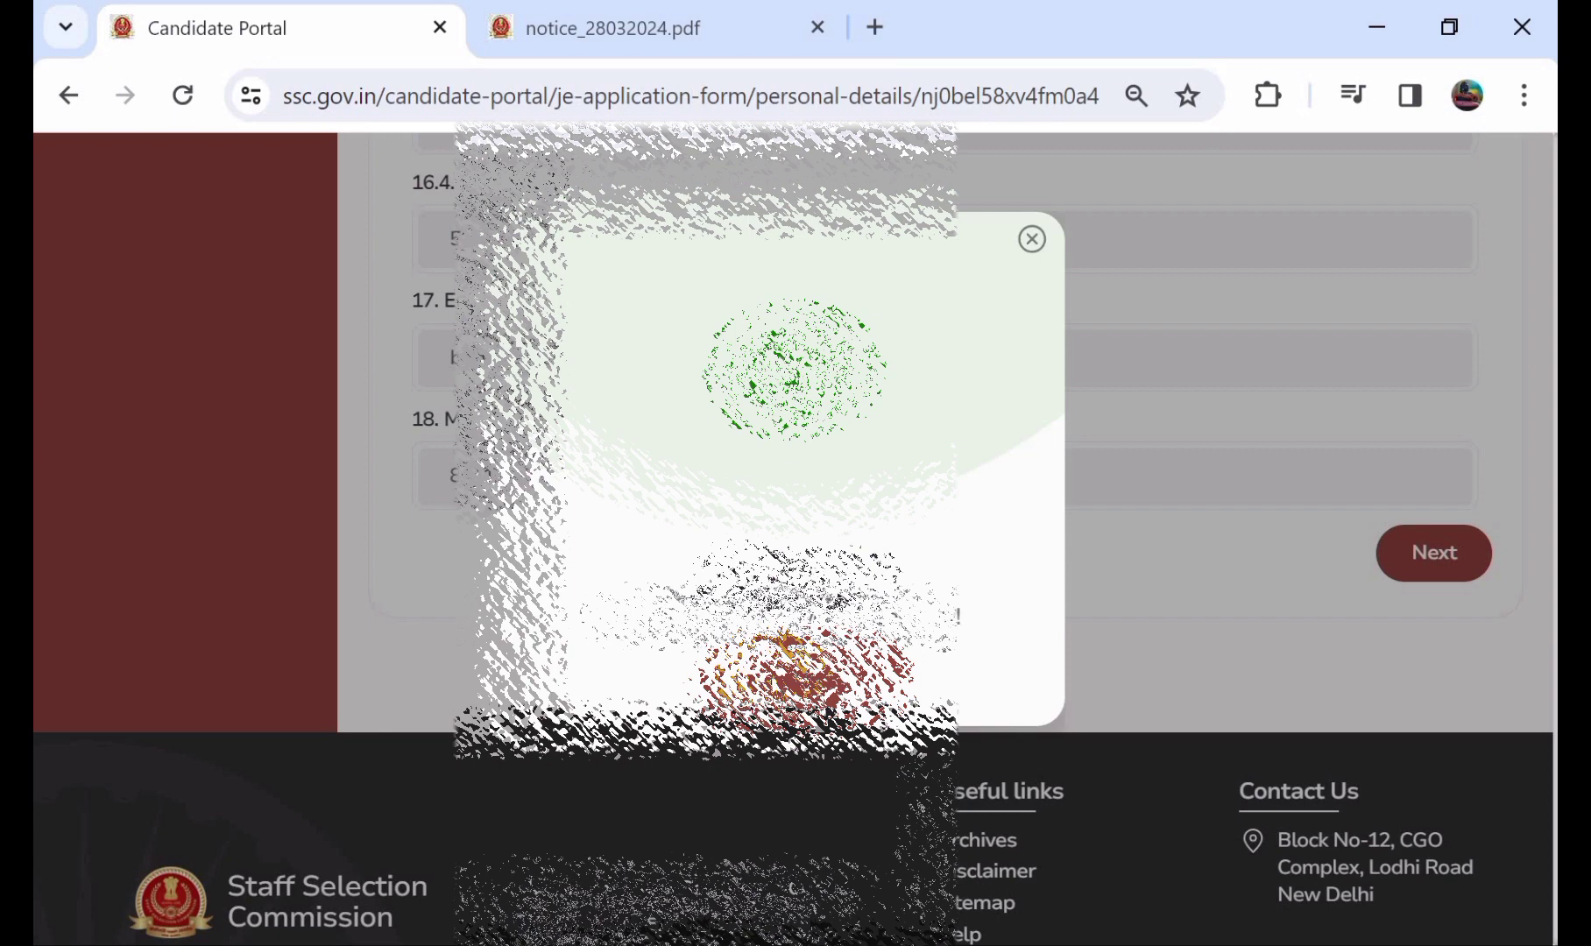
{"action": "scroll", "coordinate": [656, 374], "scroll_direction": "up", "scroll_amount": 10}
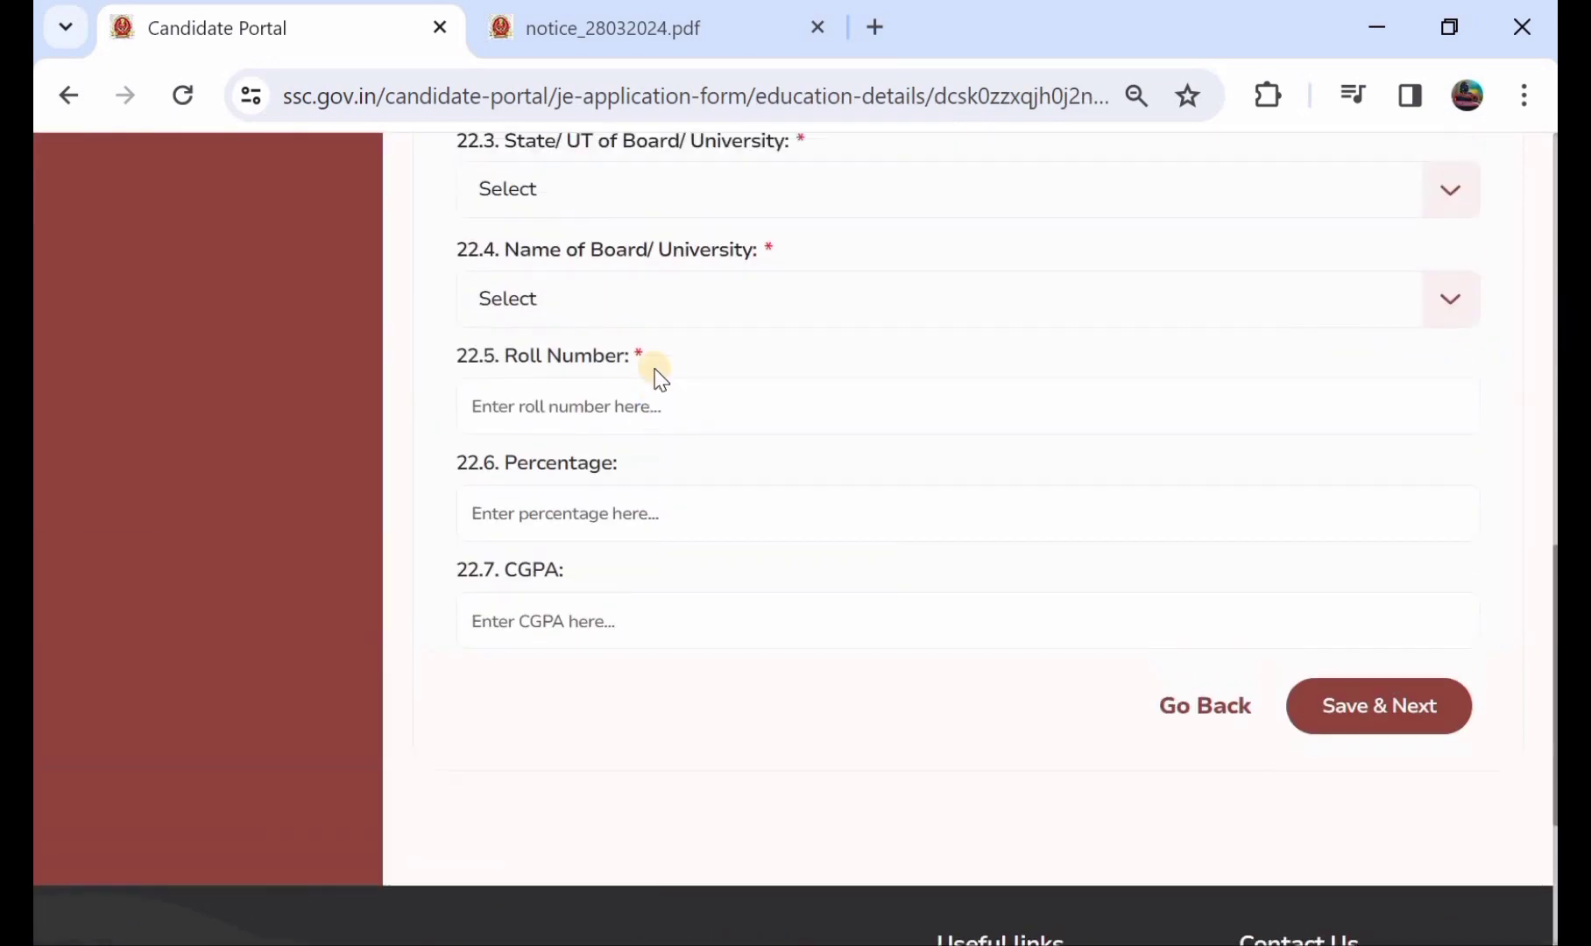
- Set both the stream/subject of educational qualification and its verification field to Civil Engineering
{"action": "scroll", "coordinate": [661, 379], "scroll_direction": "up", "scroll_amount": 5}
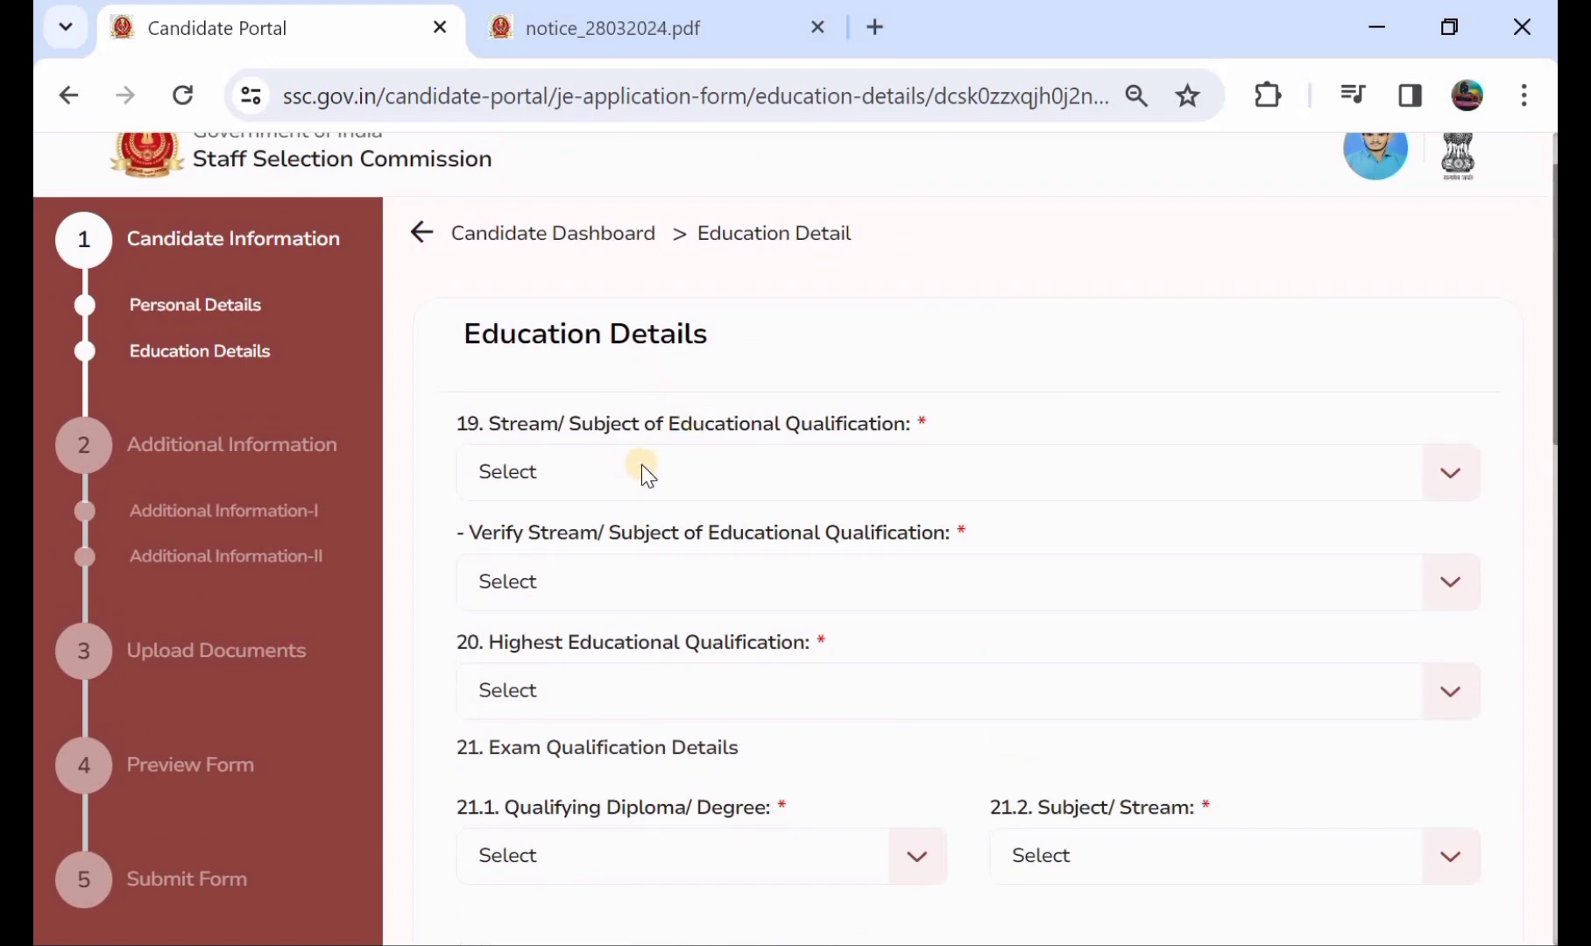
{"action": "left_click", "coordinate": [641, 465]}
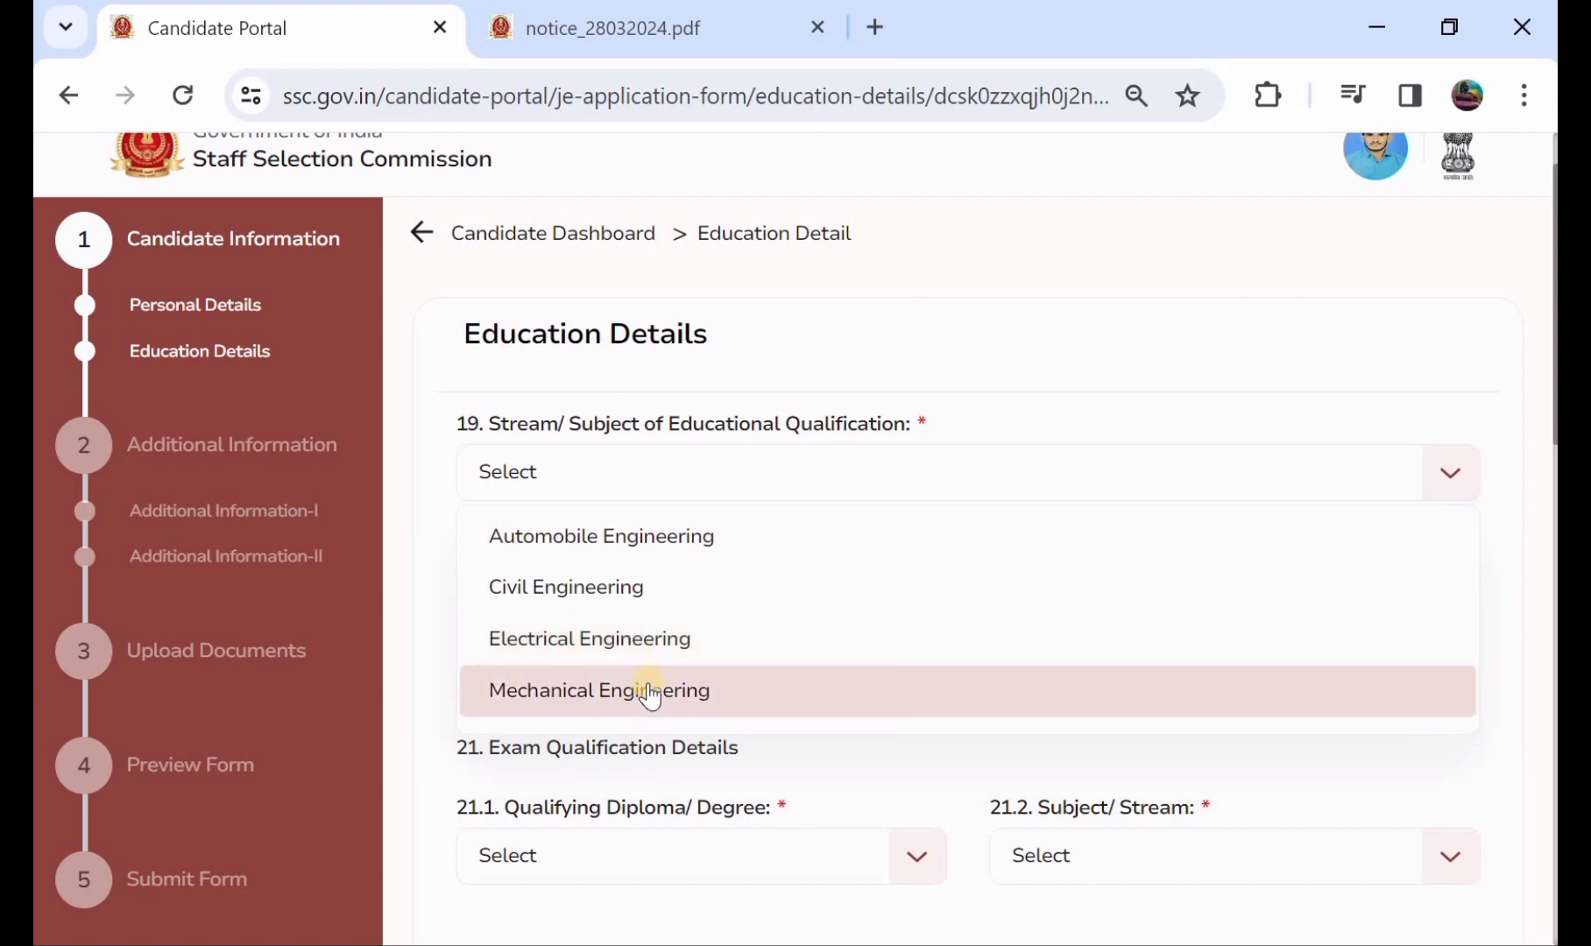
{"action": "left_click", "coordinate": [649, 604]}
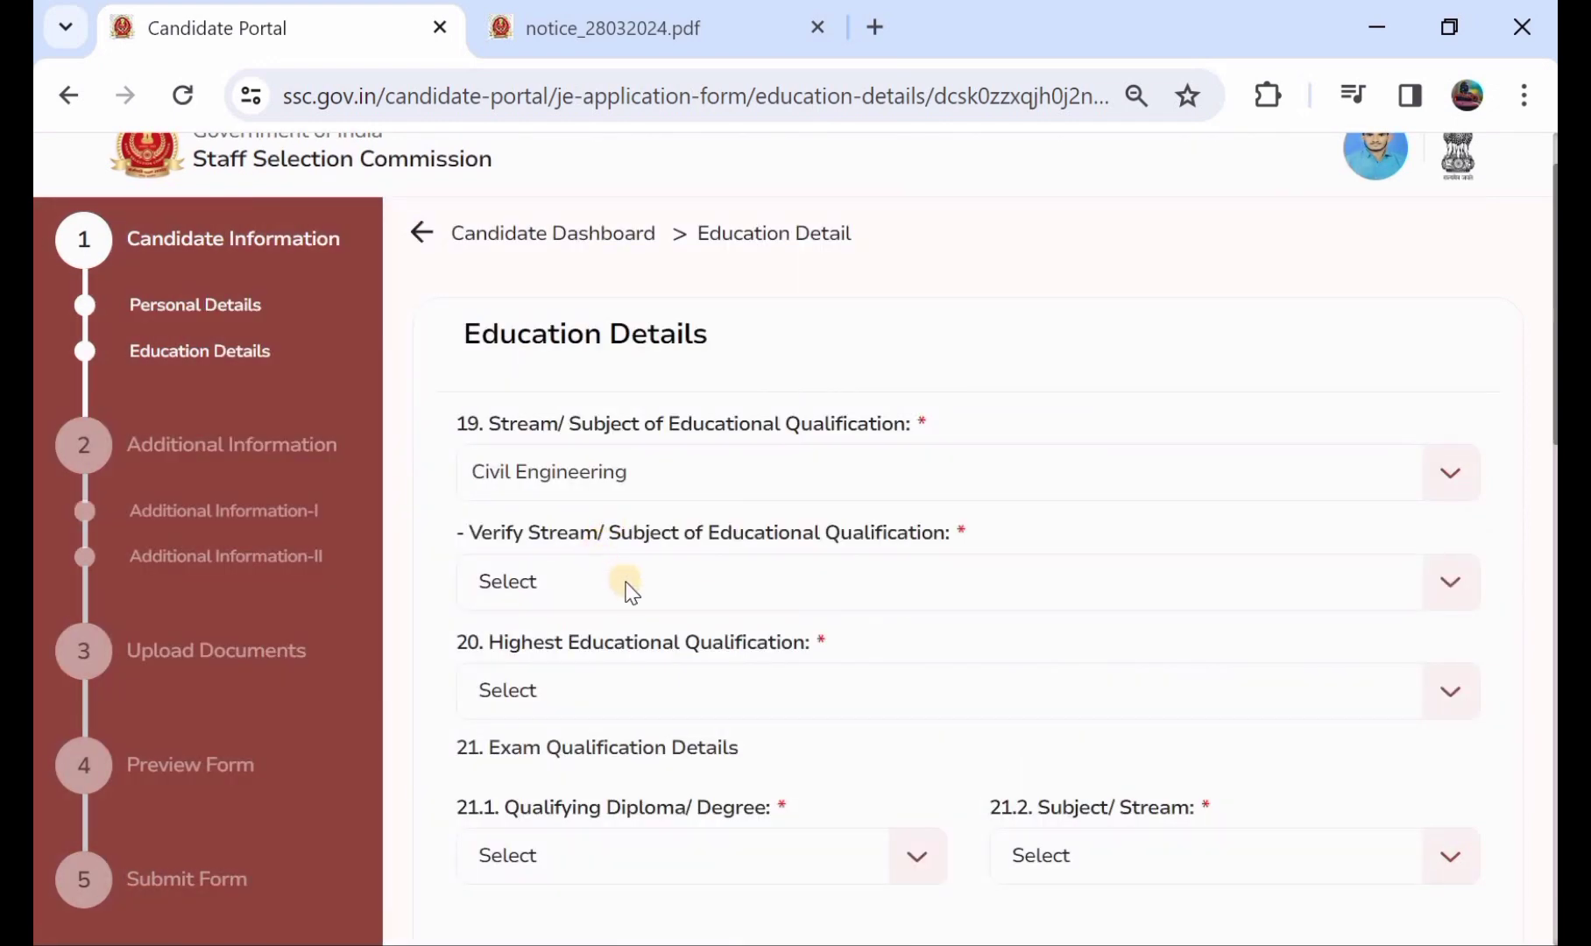
{"action": "left_click", "coordinate": [628, 585]}
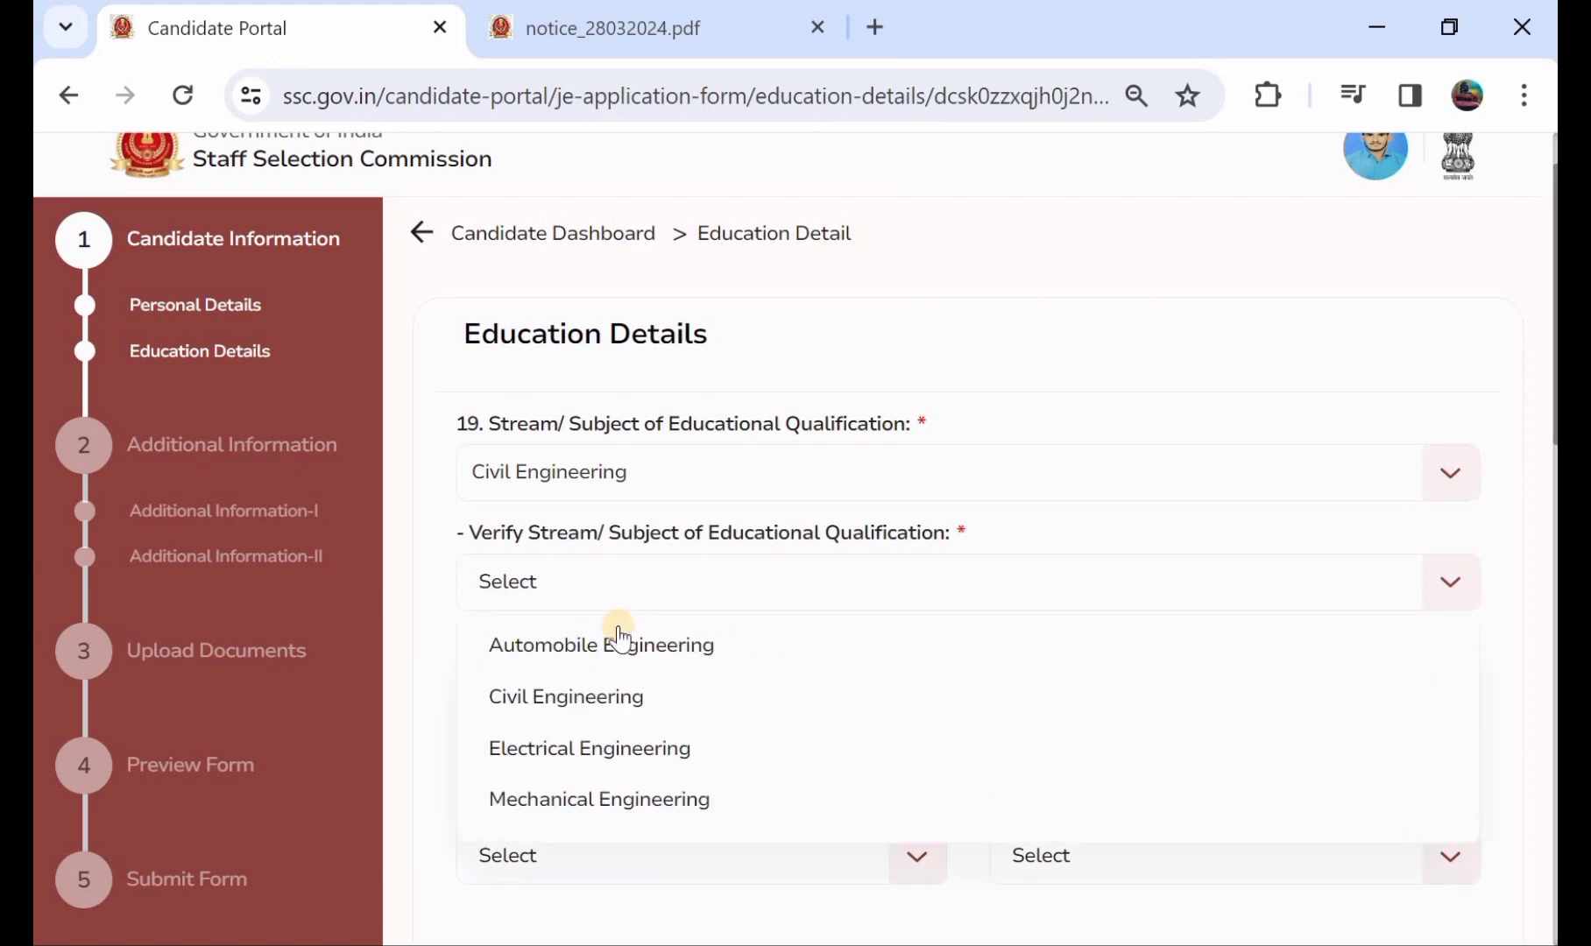
{"action": "left_click", "coordinate": [617, 692]}
- Set the highest educational qualification to Graduation
{"action": "scroll", "coordinate": [744, 603], "scroll_direction": "down", "scroll_amount": 1}
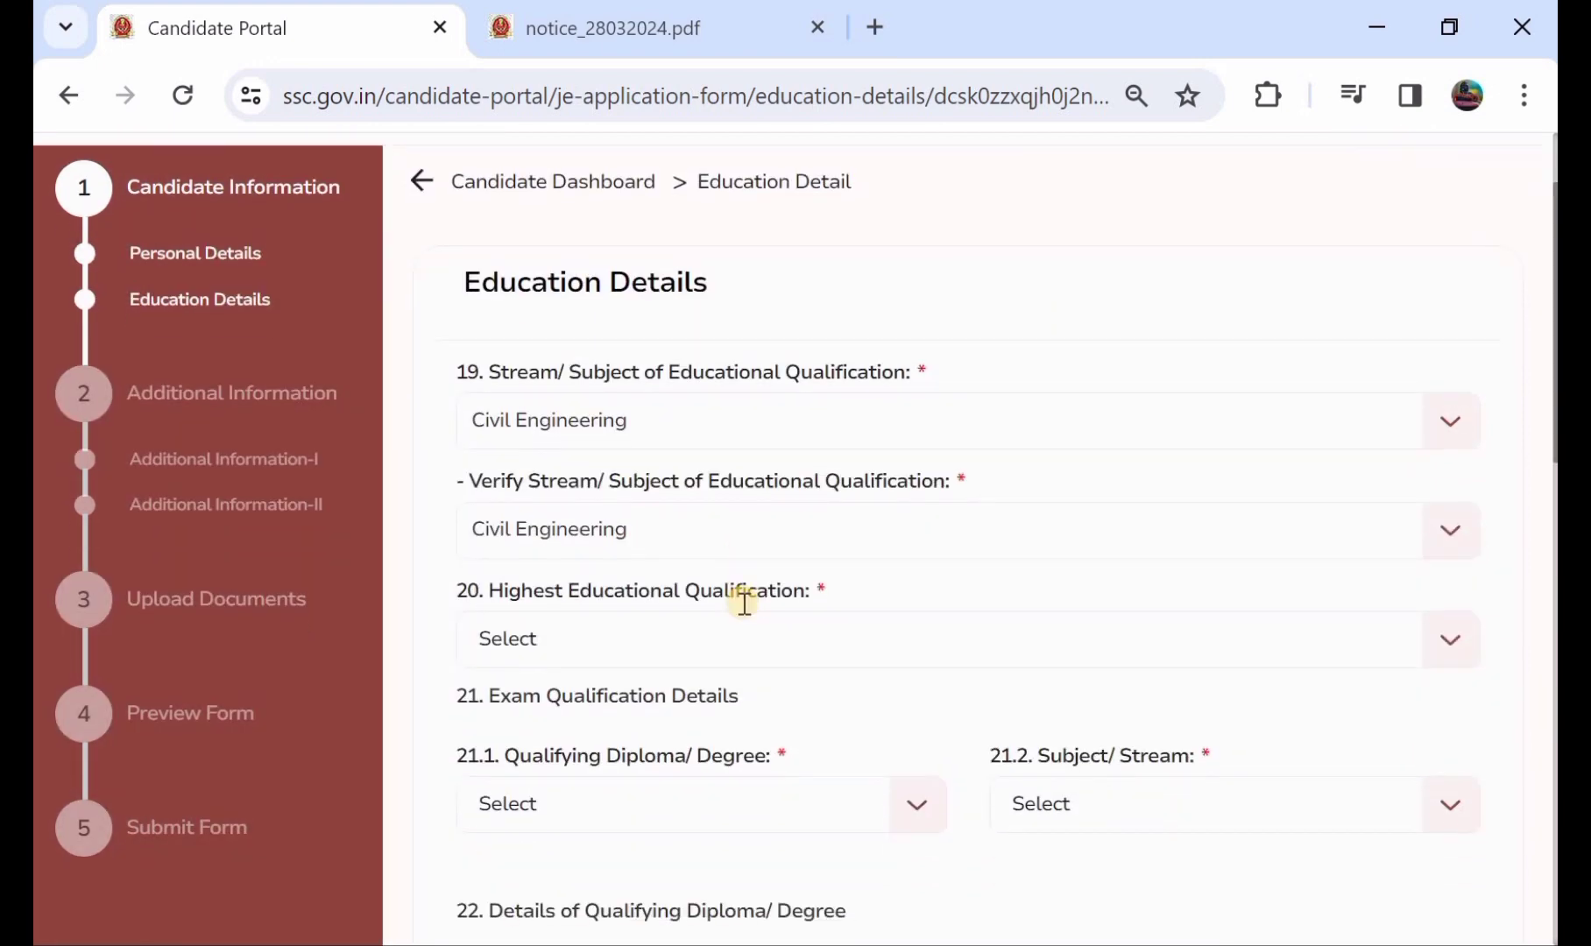
{"action": "left_click", "coordinate": [727, 644]}
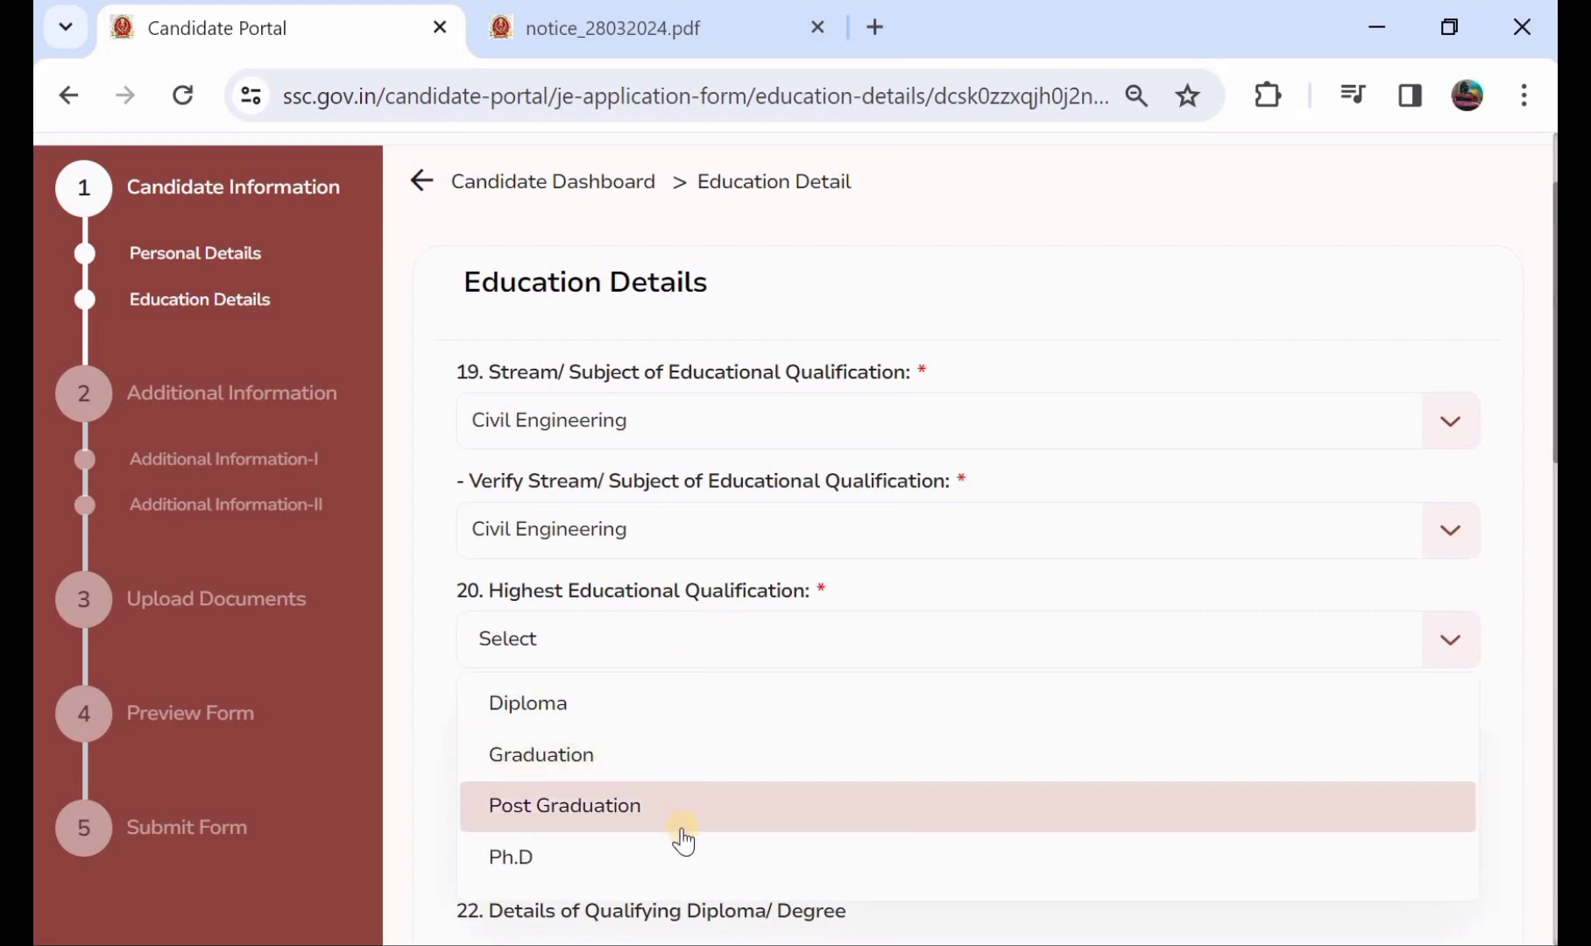
{"action": "left_click", "coordinate": [689, 783]}
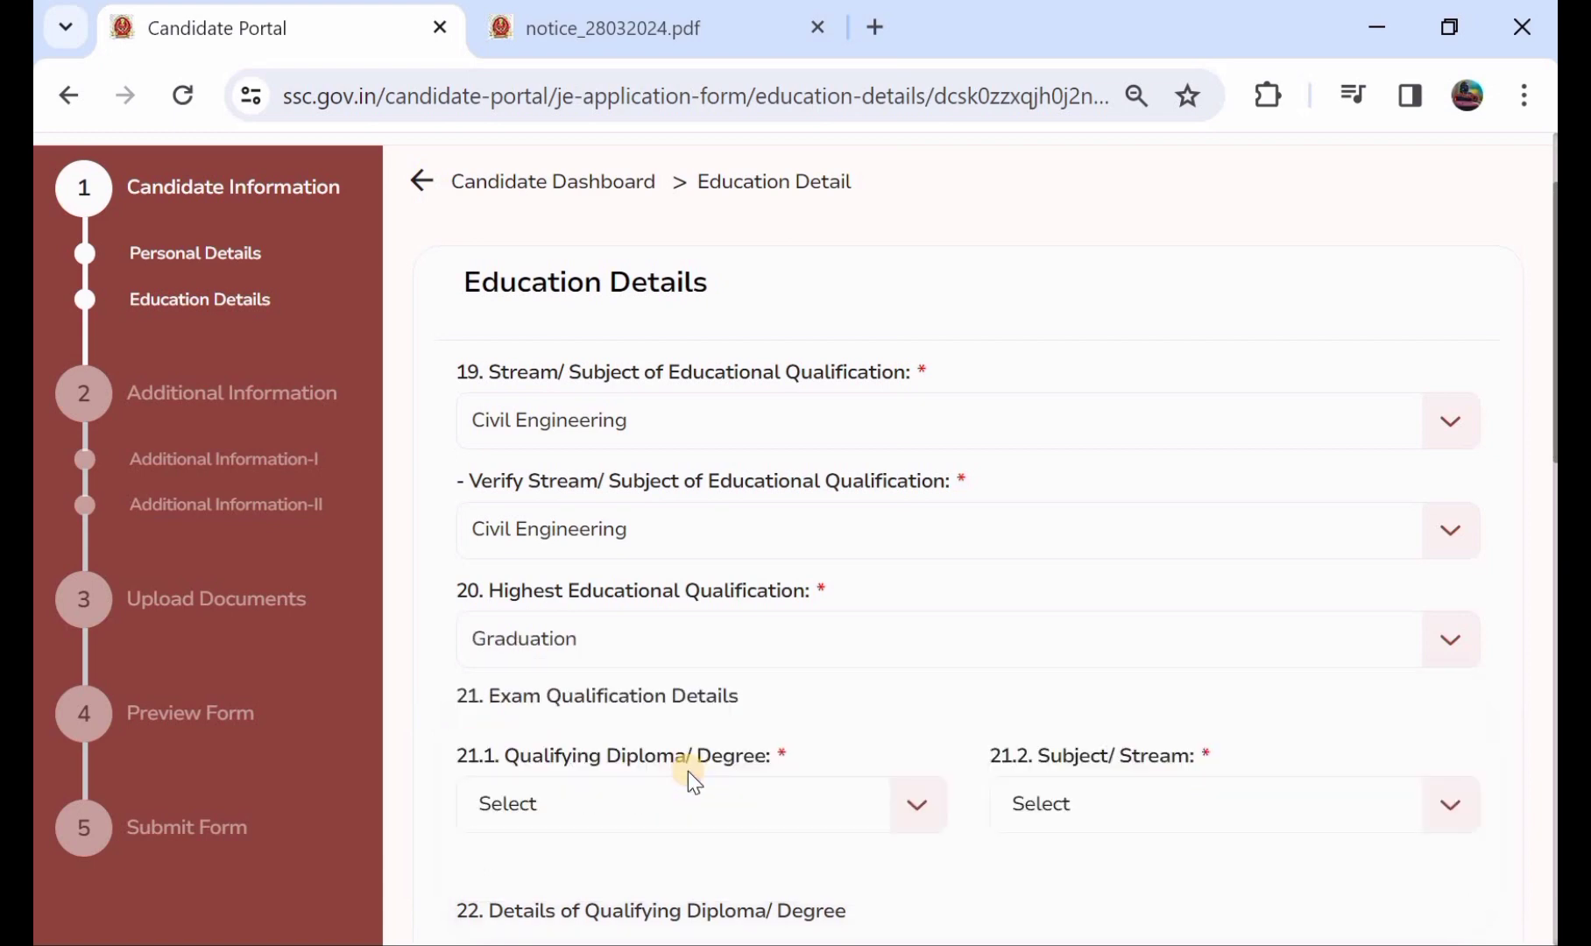
{"action": "left_click", "coordinate": [650, 641]}
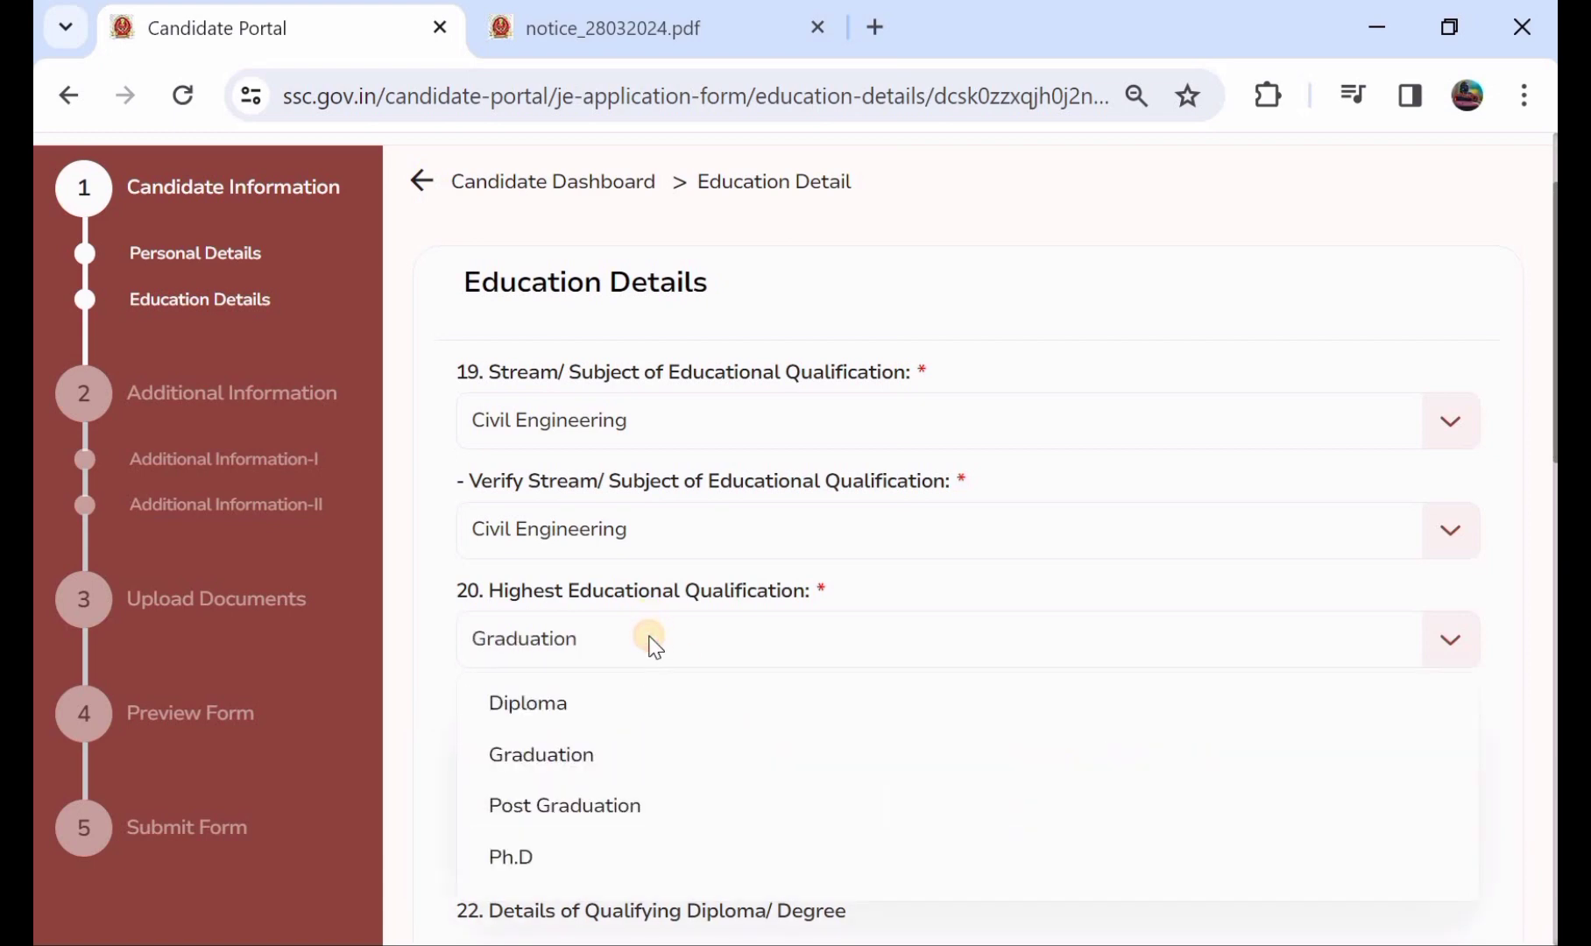
{"action": "left_click", "coordinate": [625, 777]}
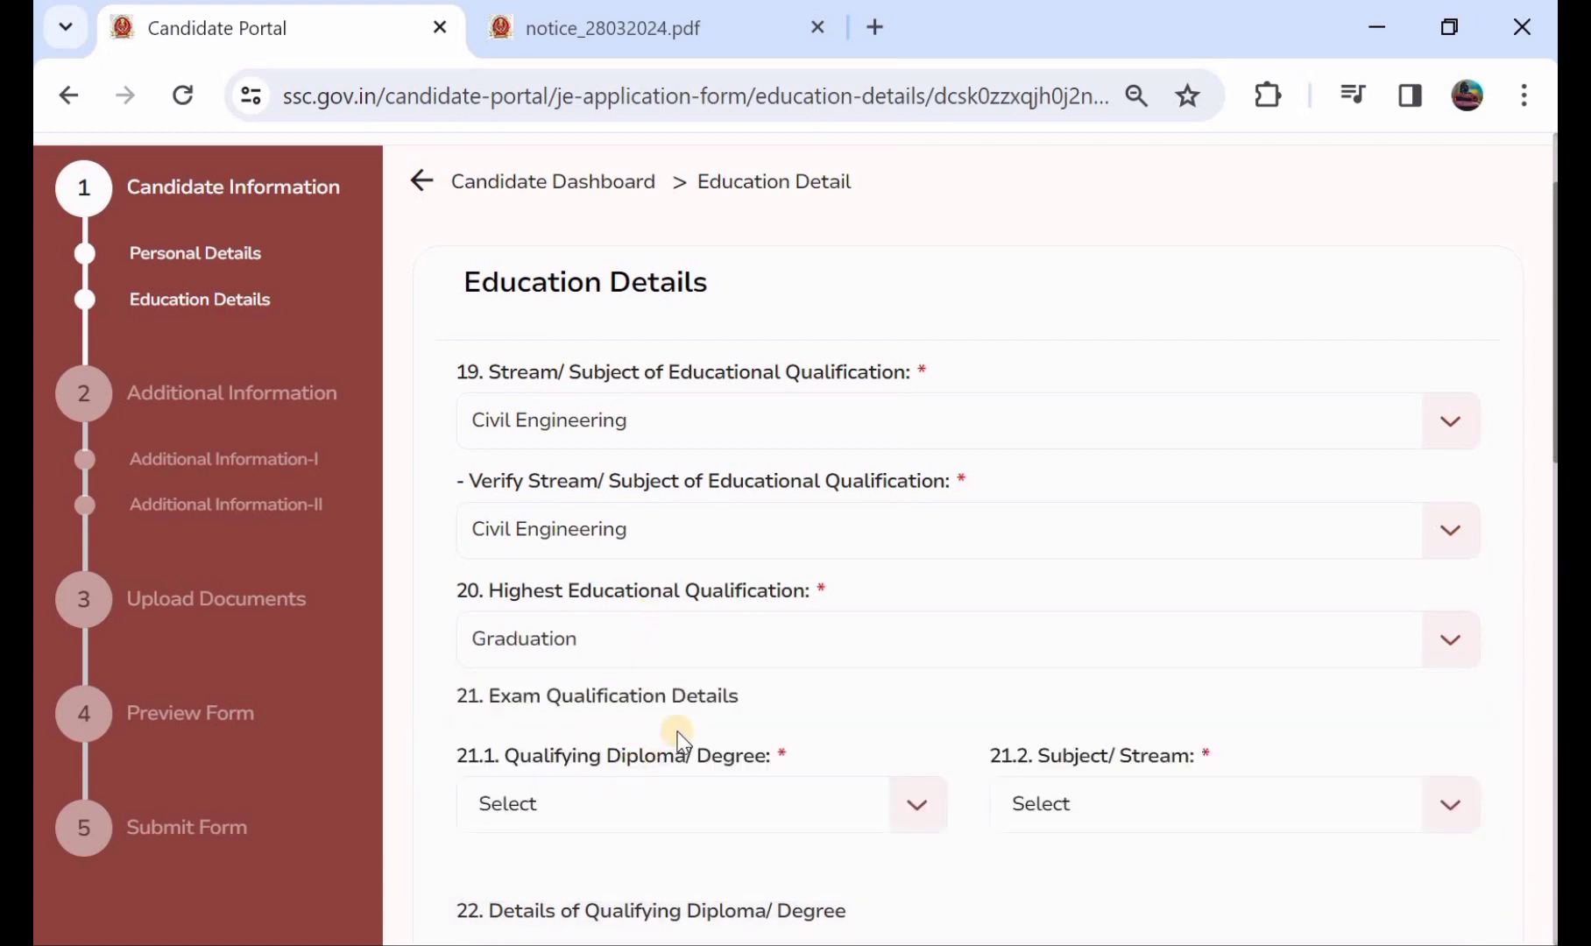
- Under Exam Qualification Details, set the qualifying diploma/degree to Degree and the subject/stream to Civil Engineering
{"action": "scroll", "coordinate": [674, 731], "scroll_direction": "down", "scroll_amount": 2}
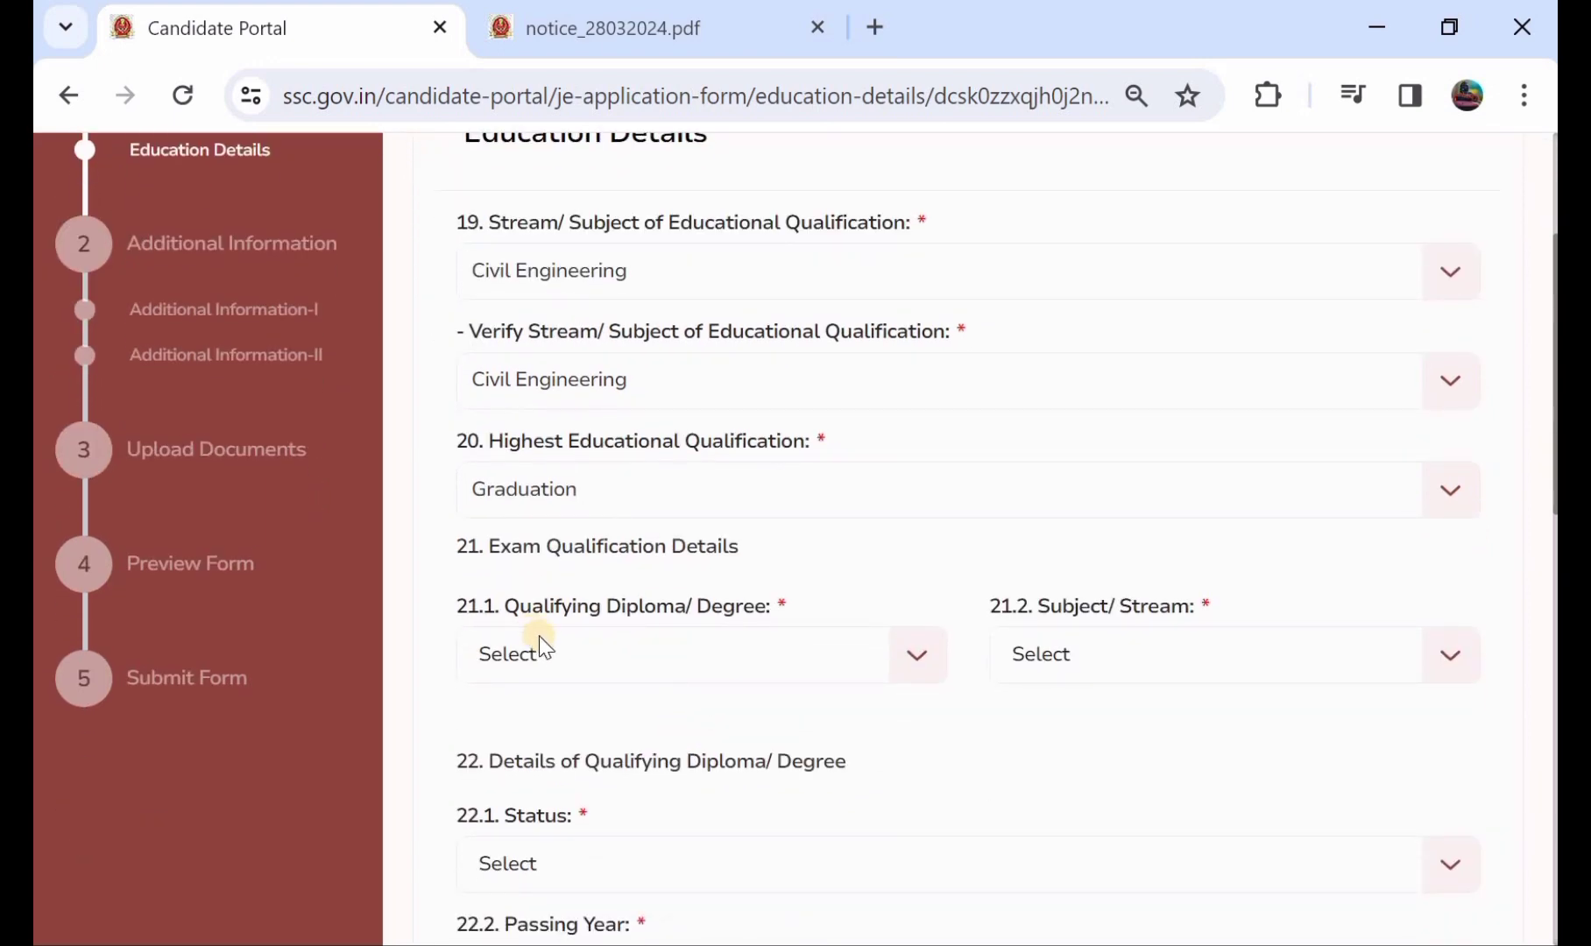
{"action": "left_click", "coordinate": [613, 644]}
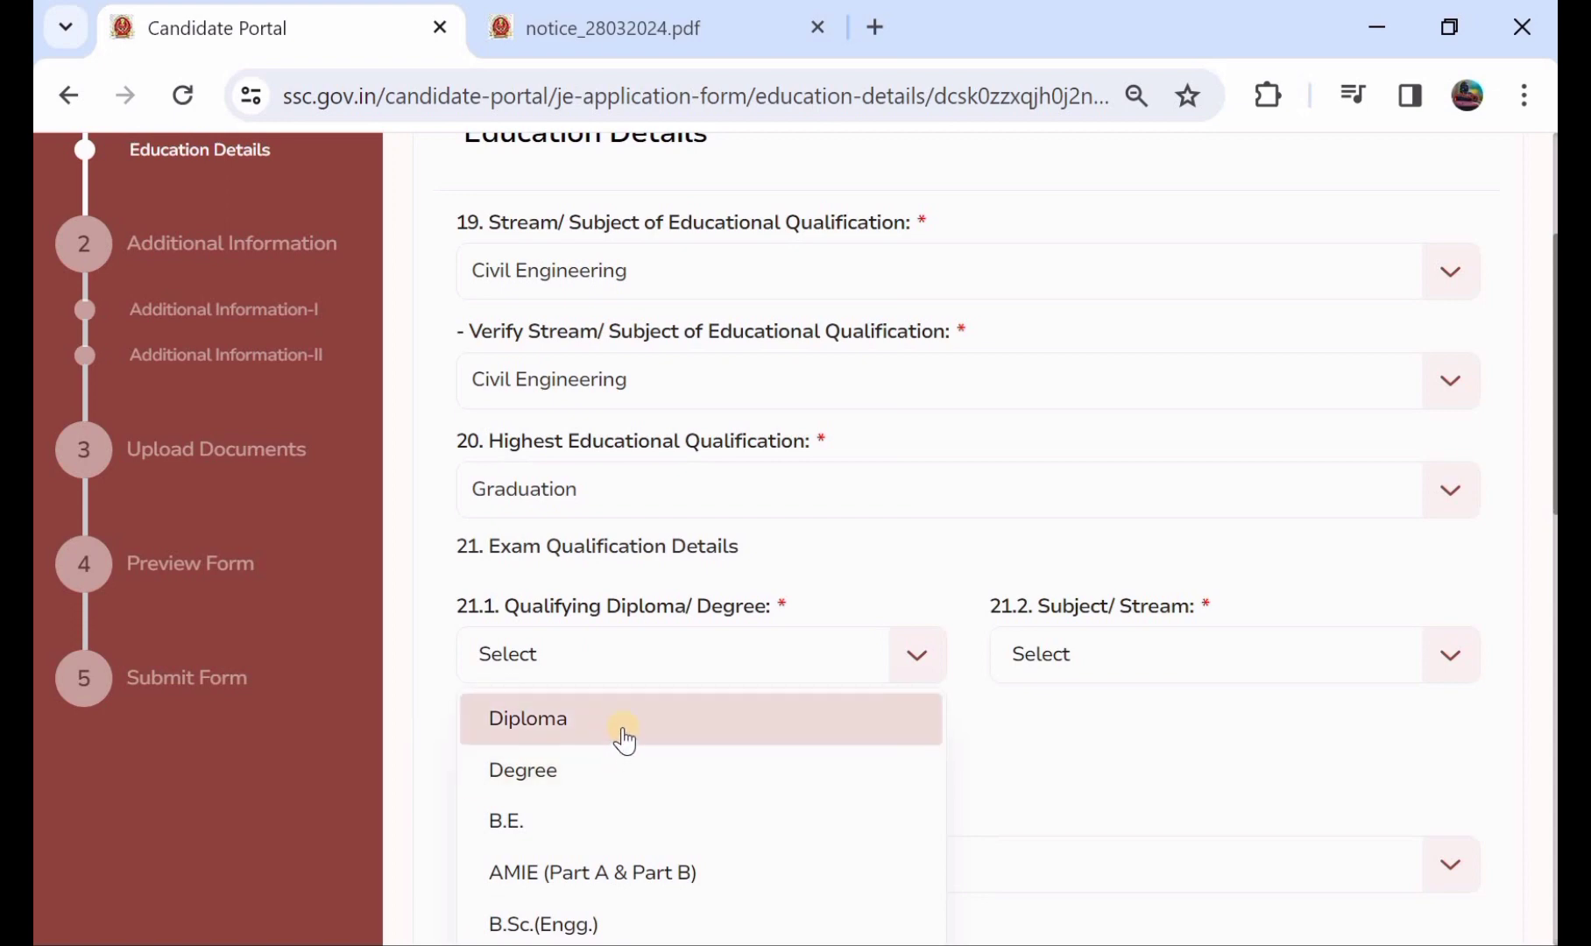
{"action": "left_click", "coordinate": [640, 790]}
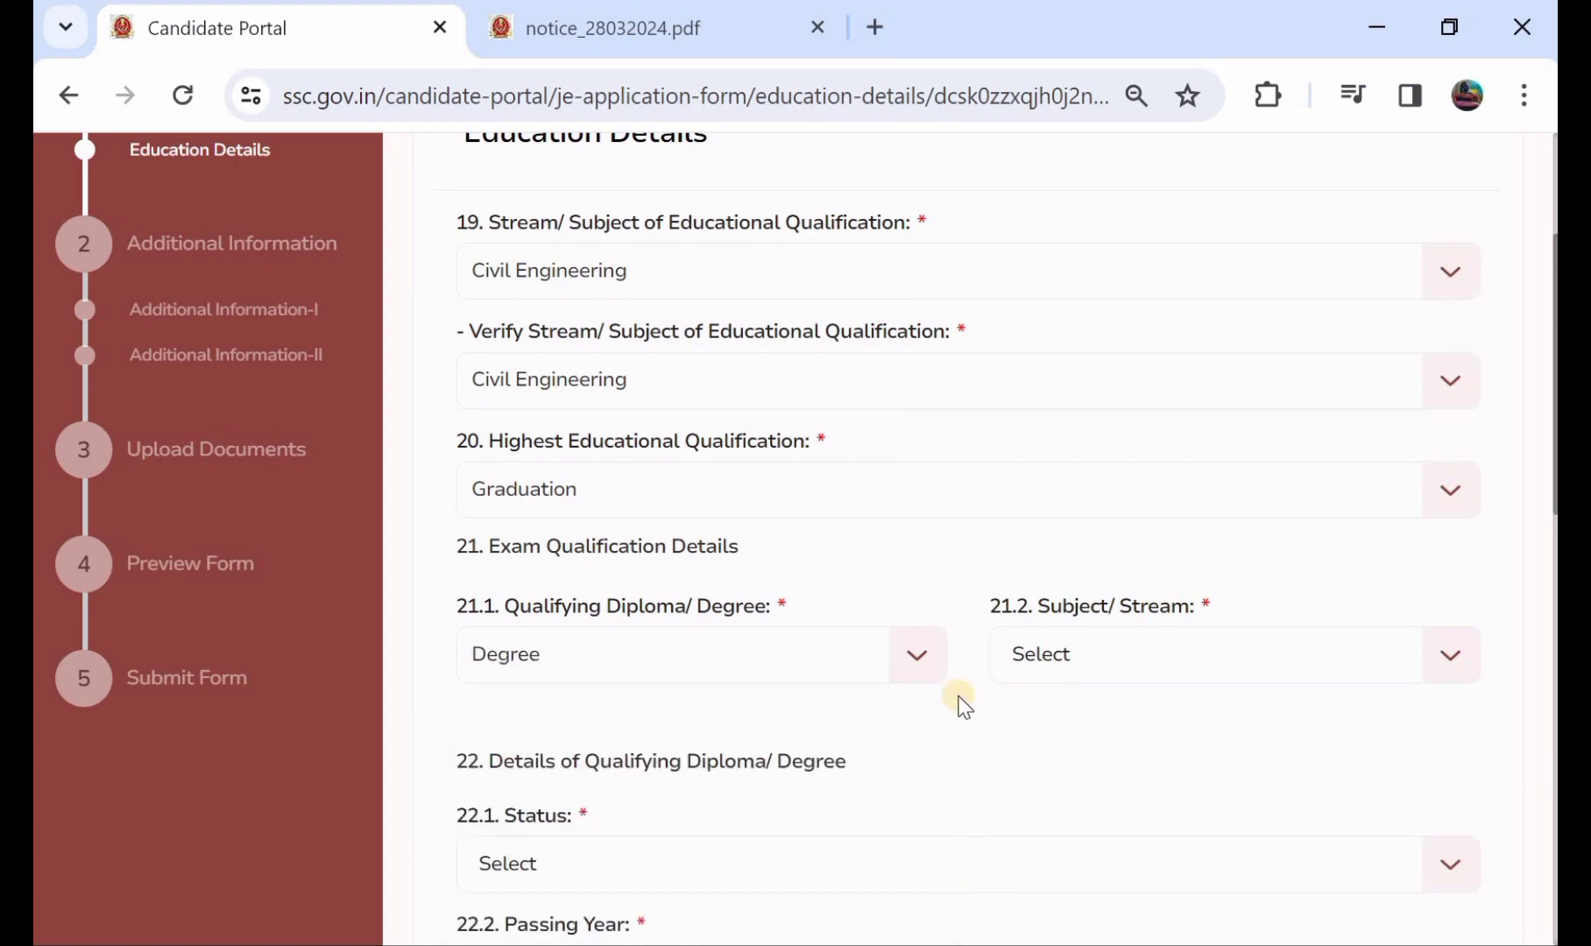
{"action": "left_click", "coordinate": [1109, 673]}
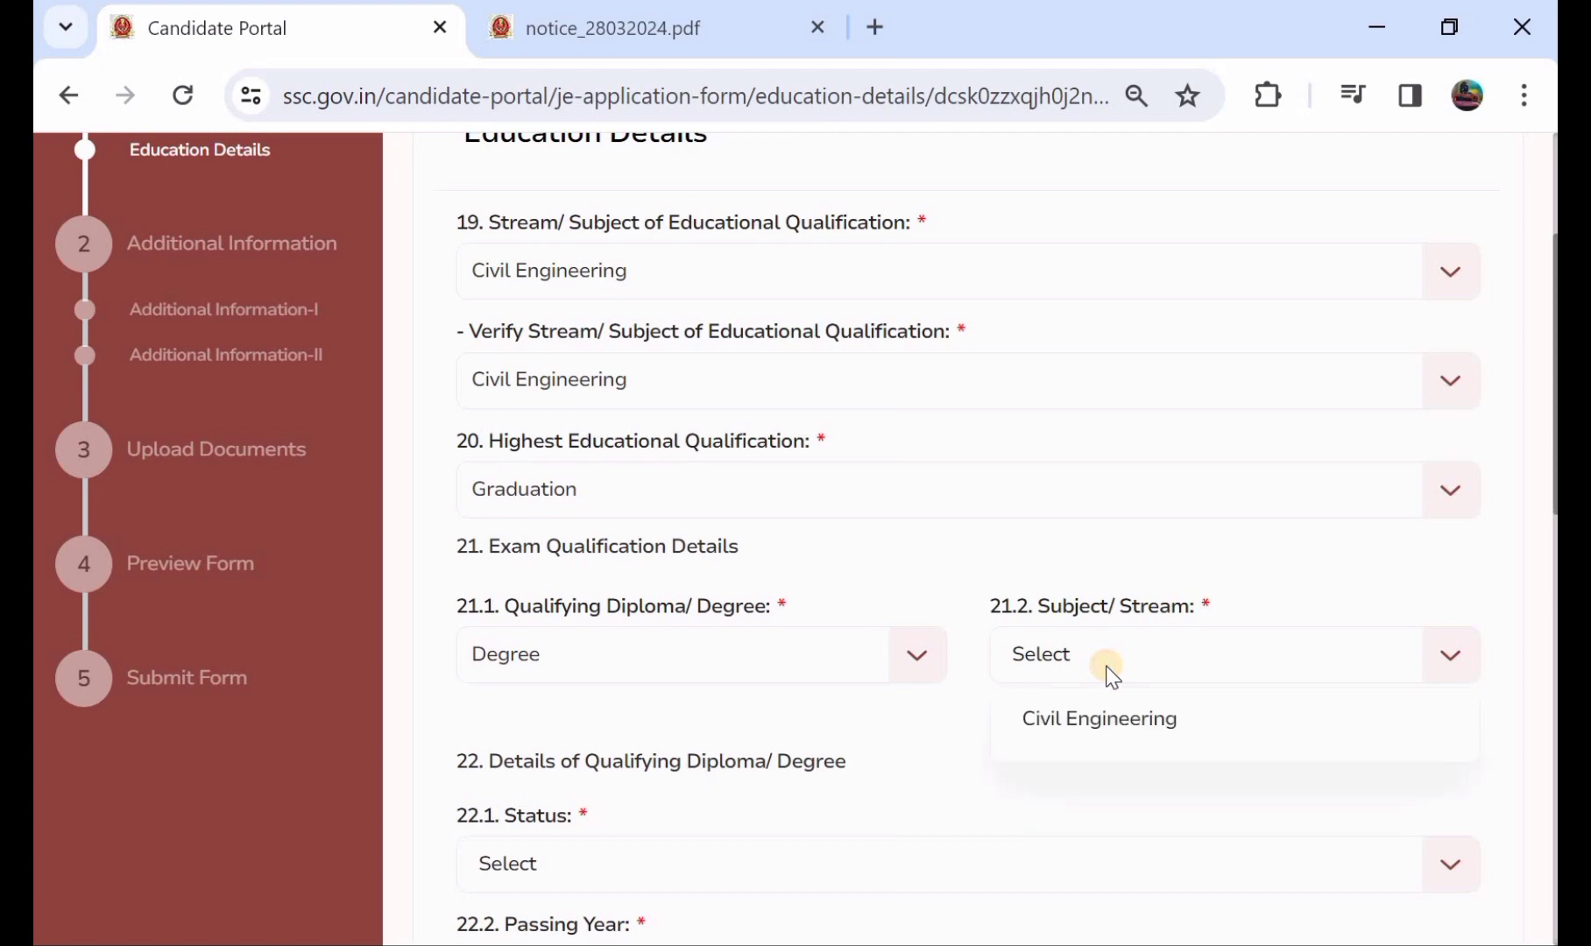
{"action": "left_click", "coordinate": [1100, 720]}
{"action": "scroll", "coordinate": [685, 703], "scroll_direction": "down", "scroll_amount": 1}
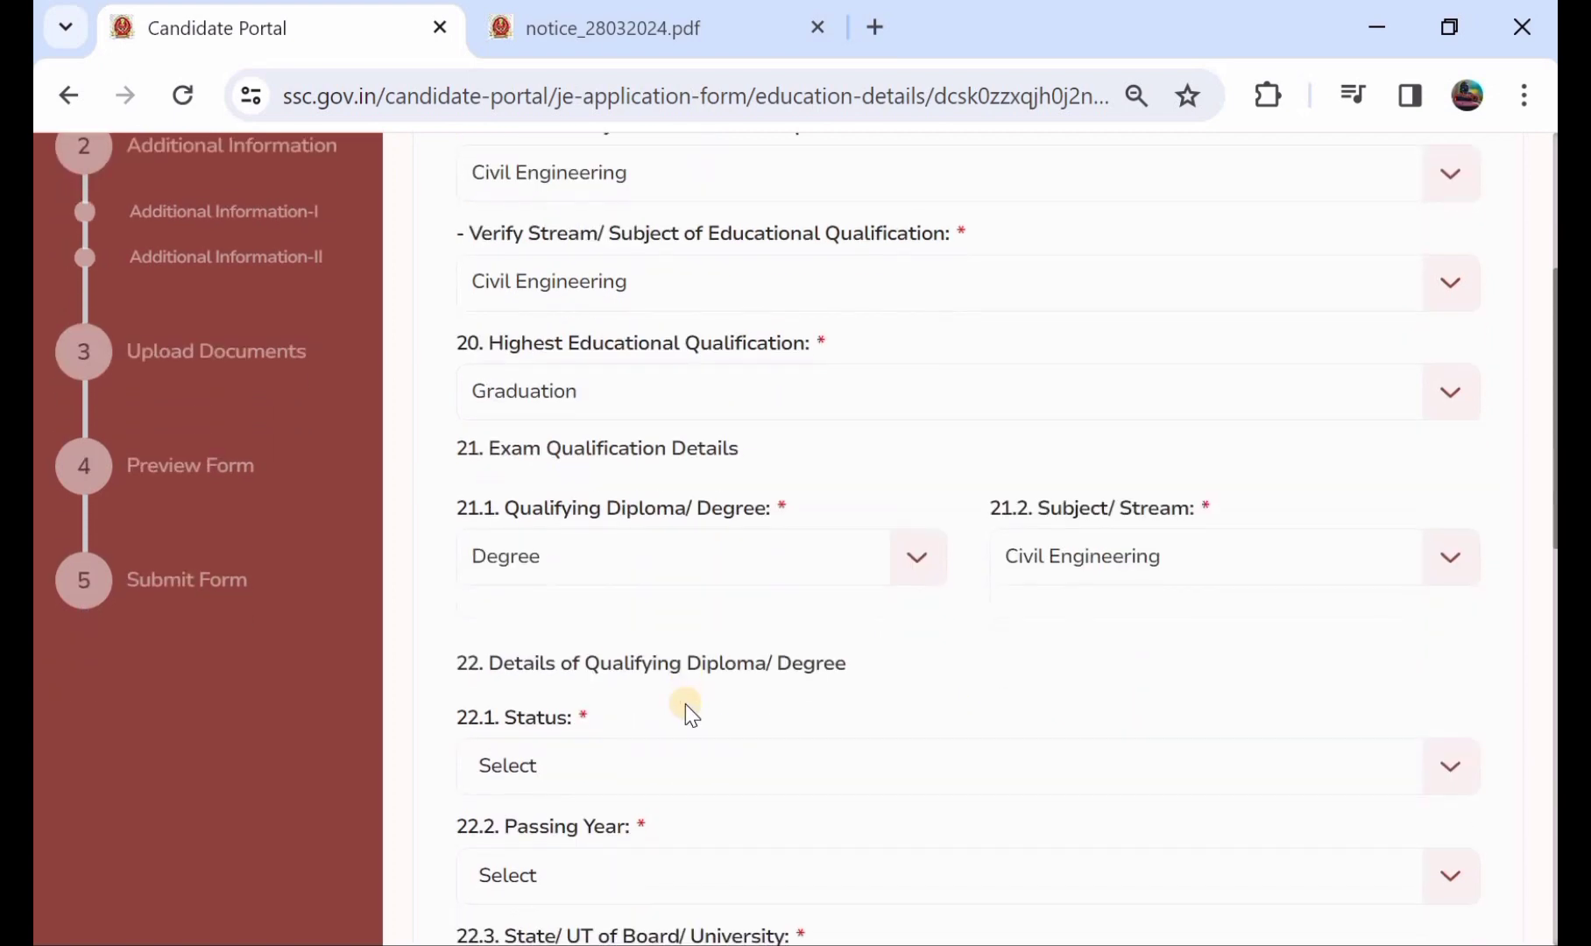
{"action": "scroll", "coordinate": [685, 704], "scroll_direction": "down", "scroll_amount": 1}
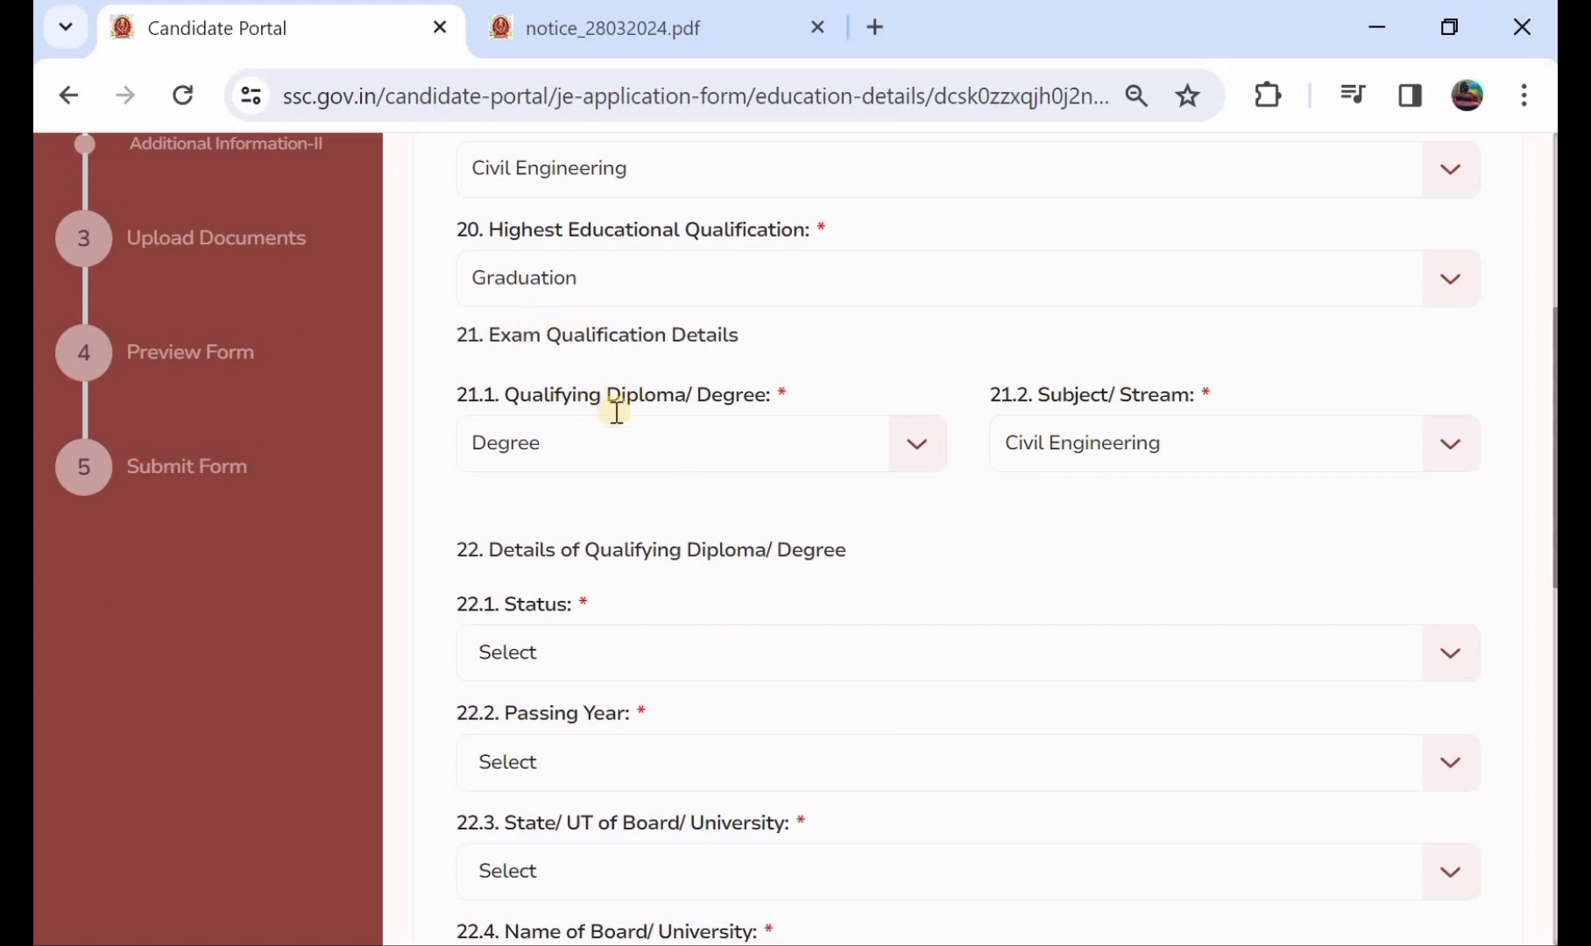
{"action": "left_click", "coordinate": [639, 430]}
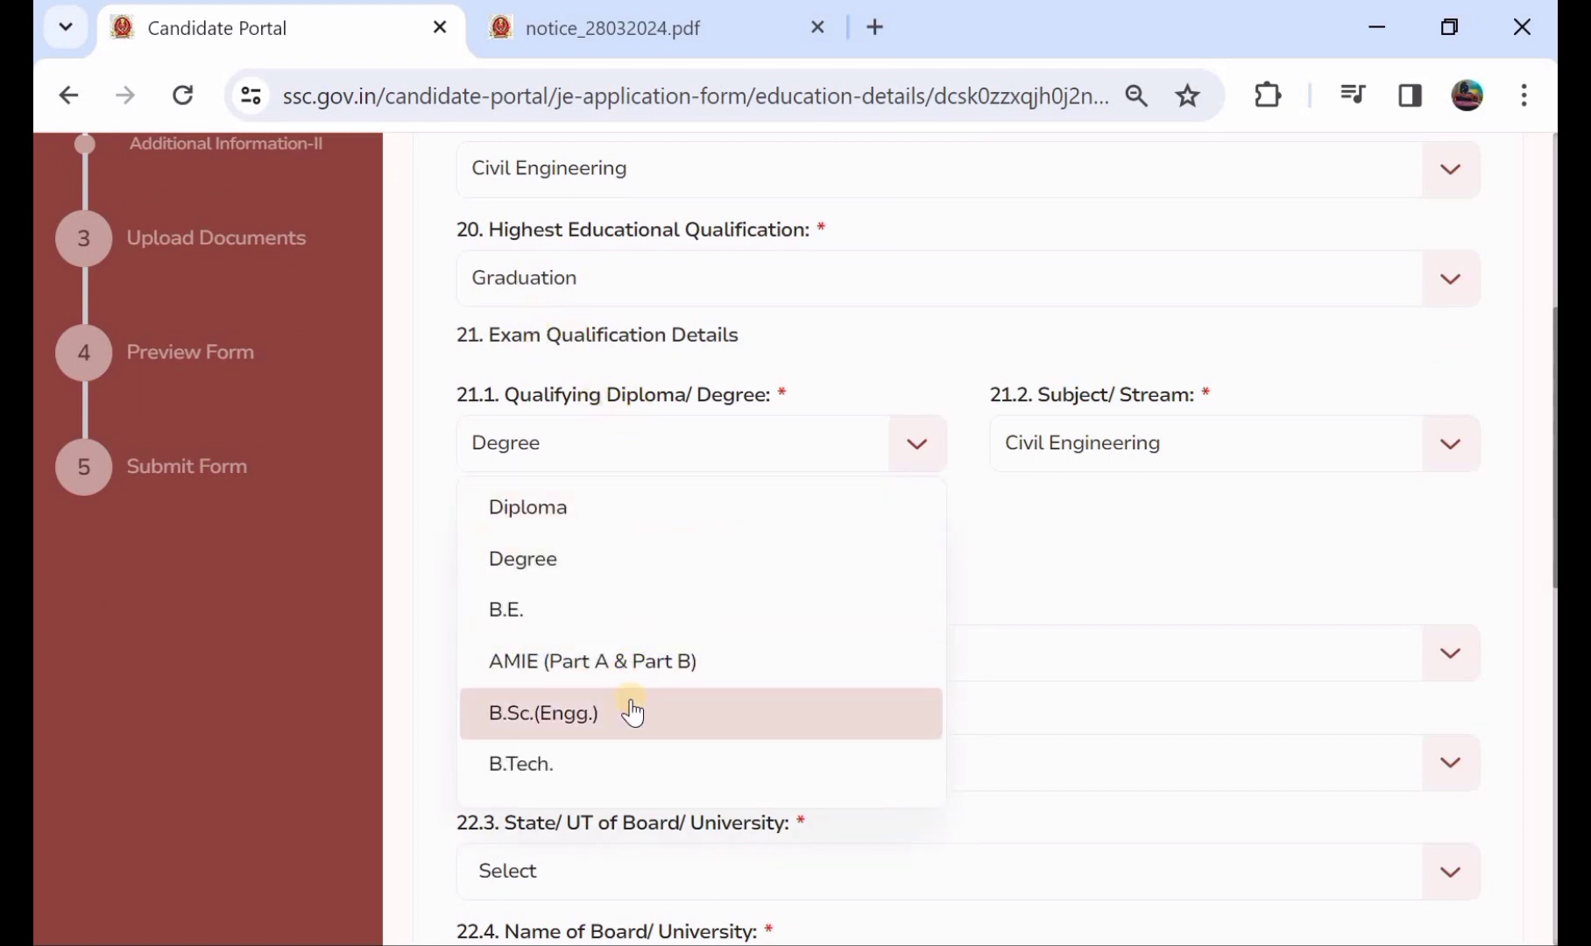
{"action": "left_click", "coordinate": [634, 561]}
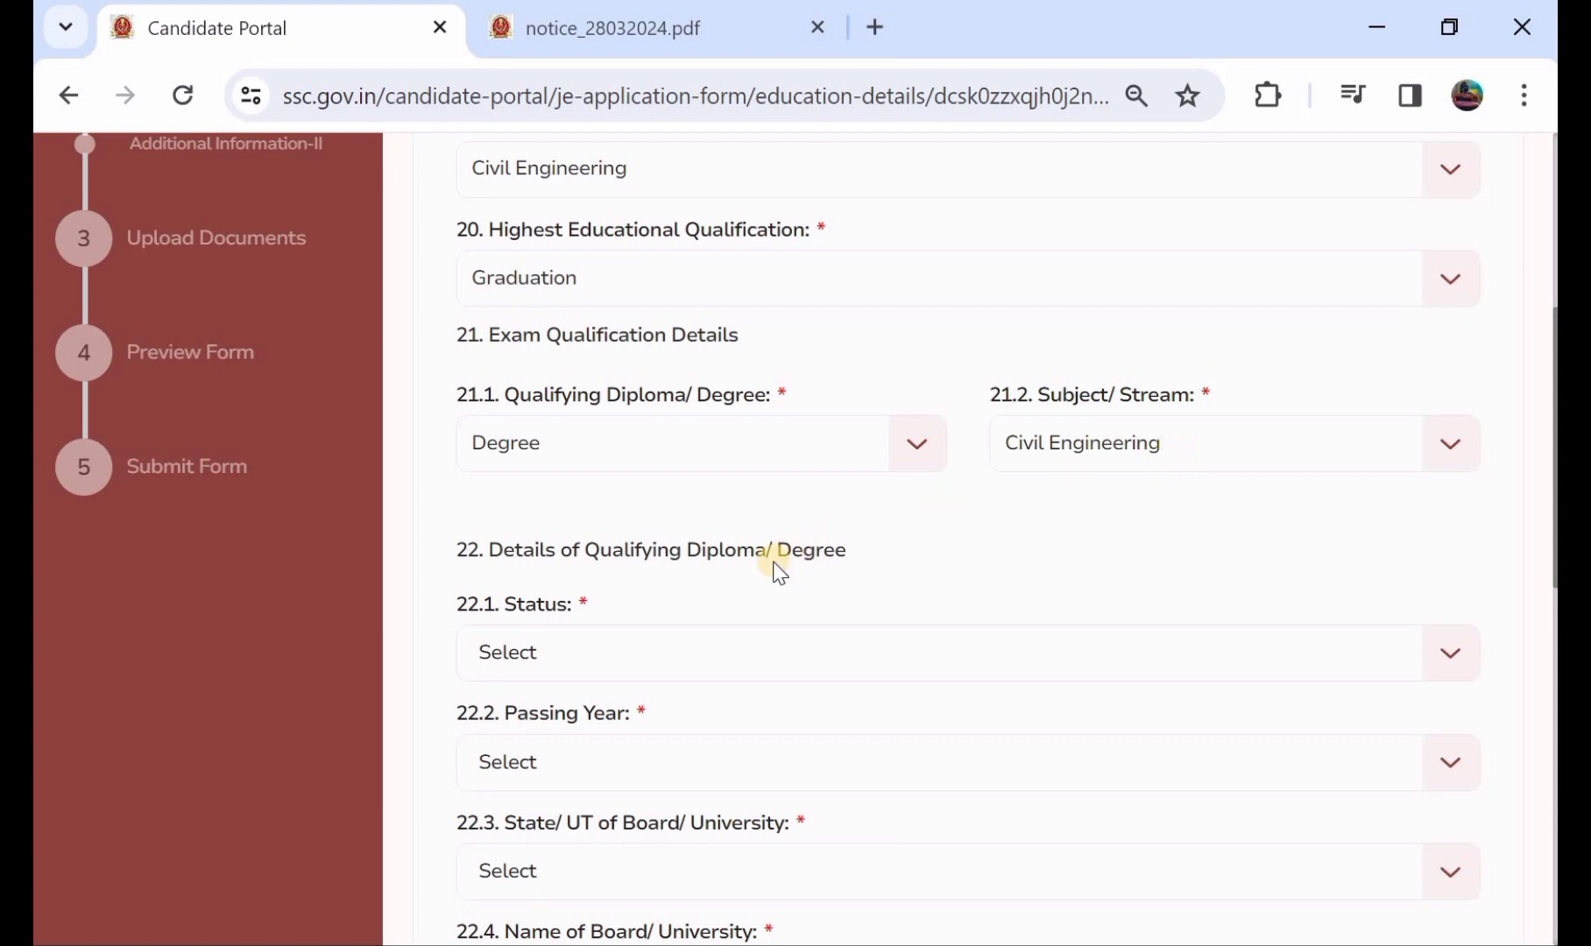
- Set the qualifying degree's status to Appearing and its passing year to 2024
{"action": "scroll", "coordinate": [779, 573], "scroll_direction": "down", "scroll_amount": 1}
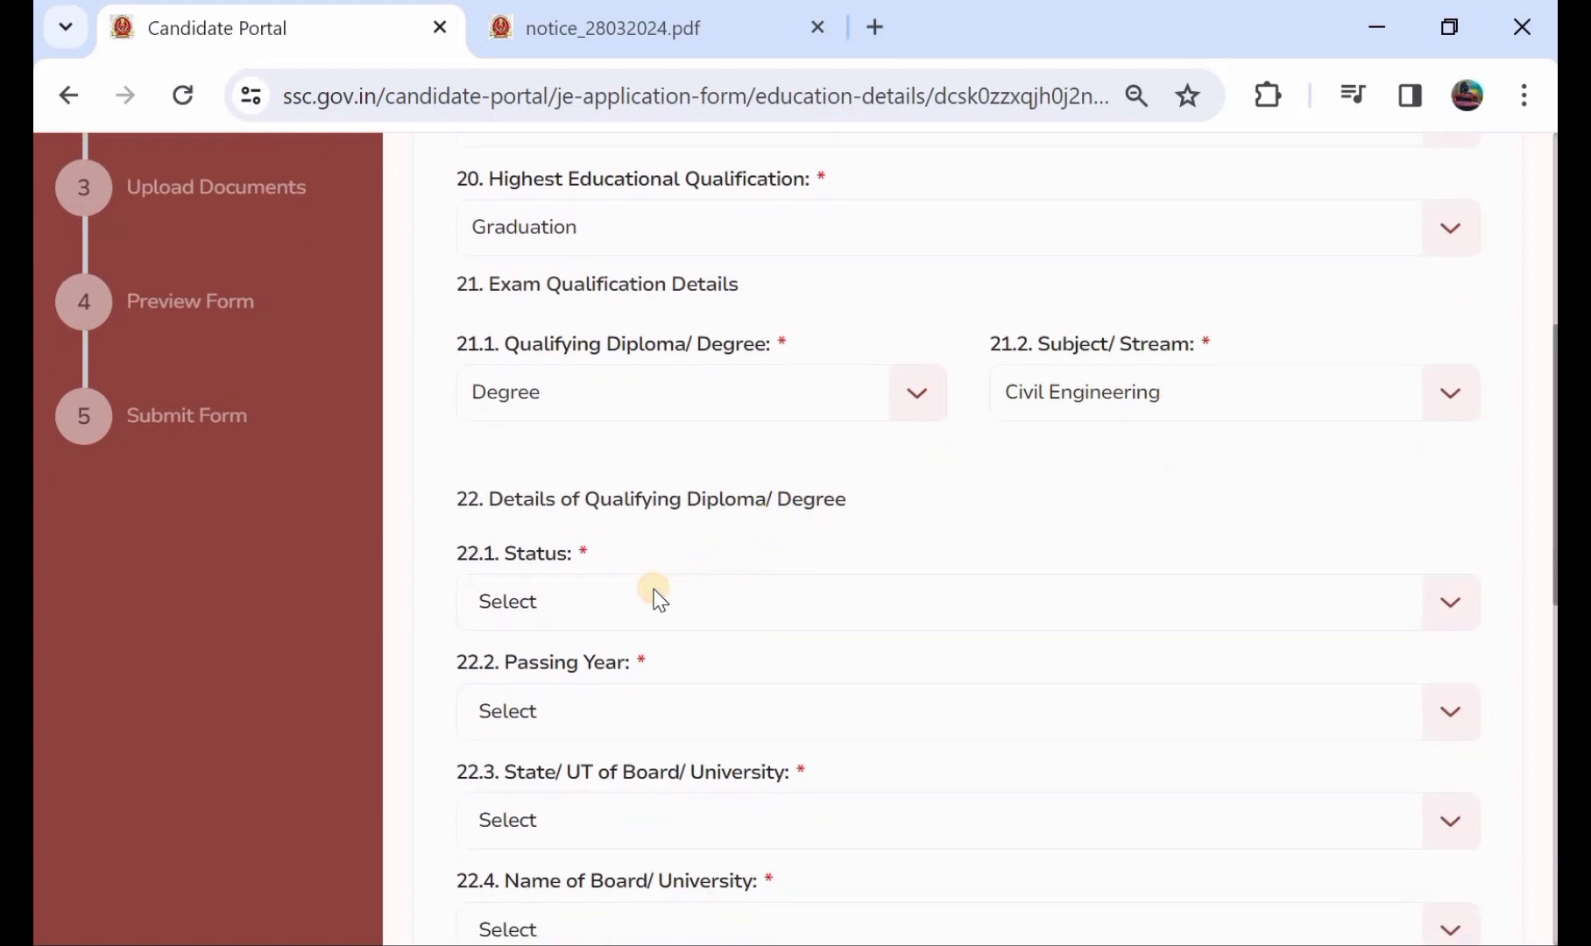
{"action": "left_click", "coordinate": [658, 599]}
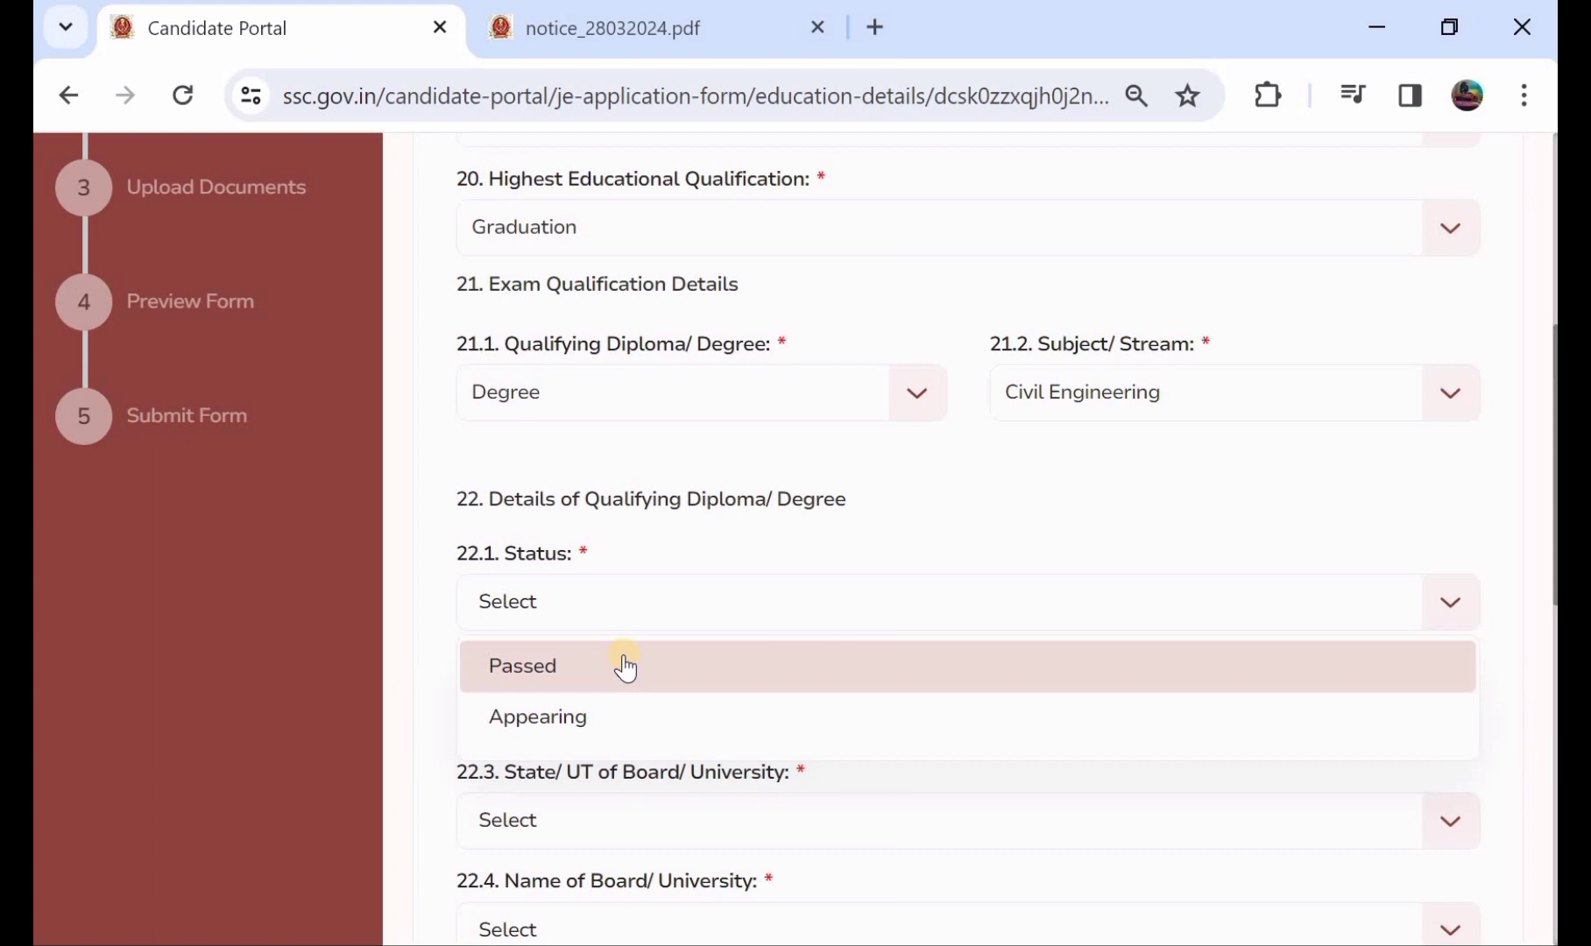
{"action": "left_click", "coordinate": [617, 720]}
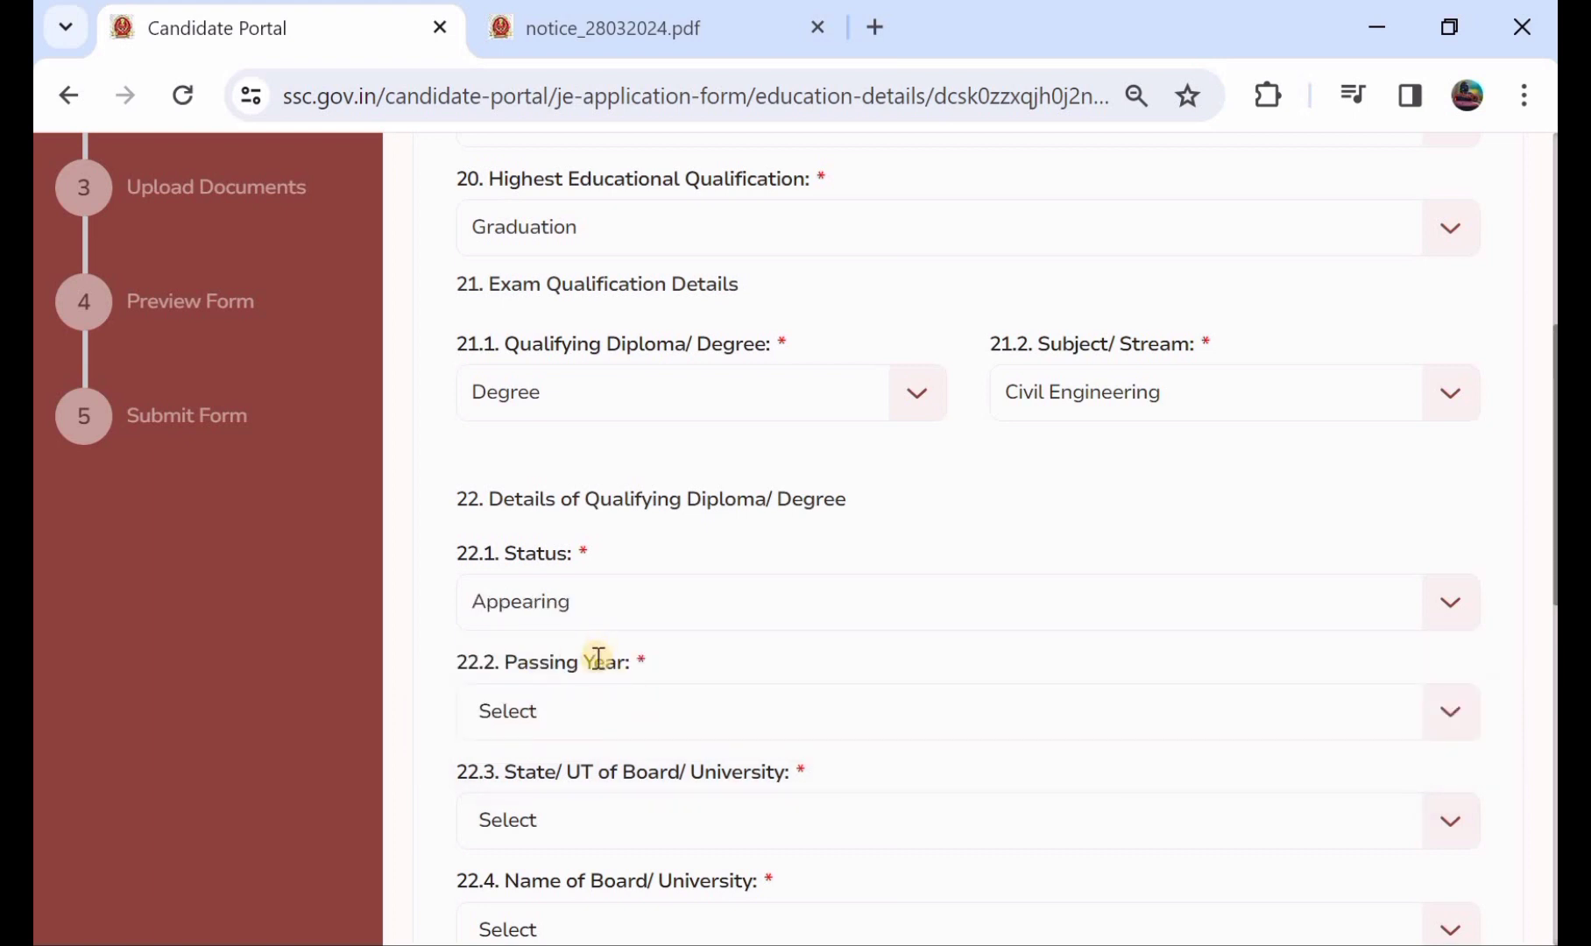
{"action": "left_click", "coordinate": [599, 711]}
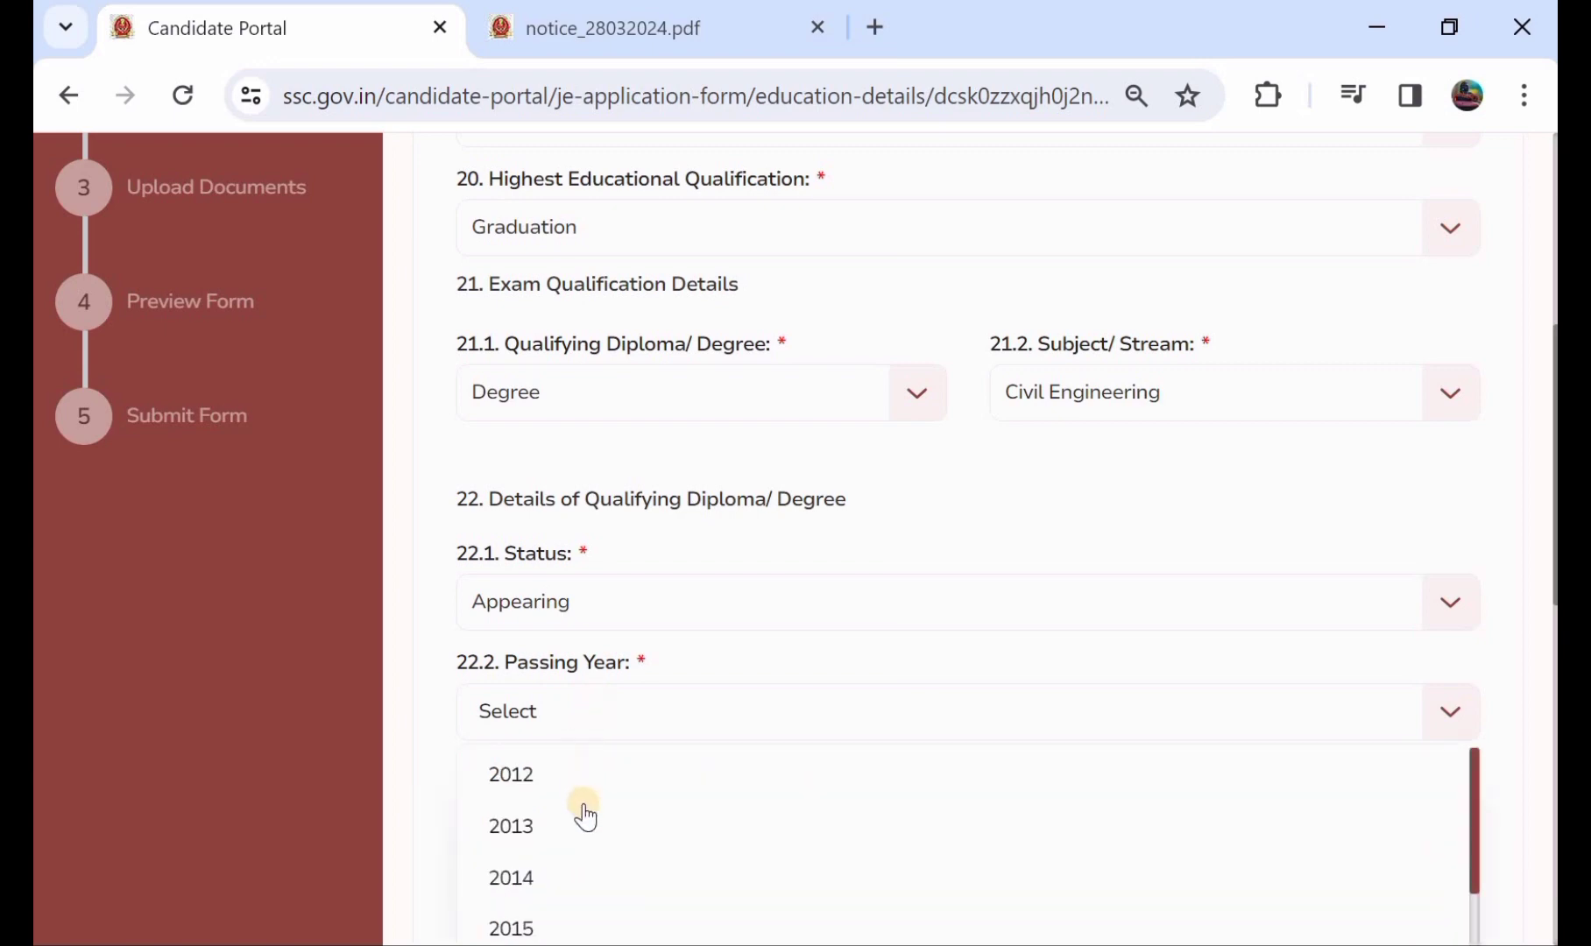
{"action": "scroll", "coordinate": [585, 817], "scroll_direction": "down", "scroll_amount": 3}
{"action": "scroll", "coordinate": [585, 816], "scroll_direction": "down", "scroll_amount": 5}
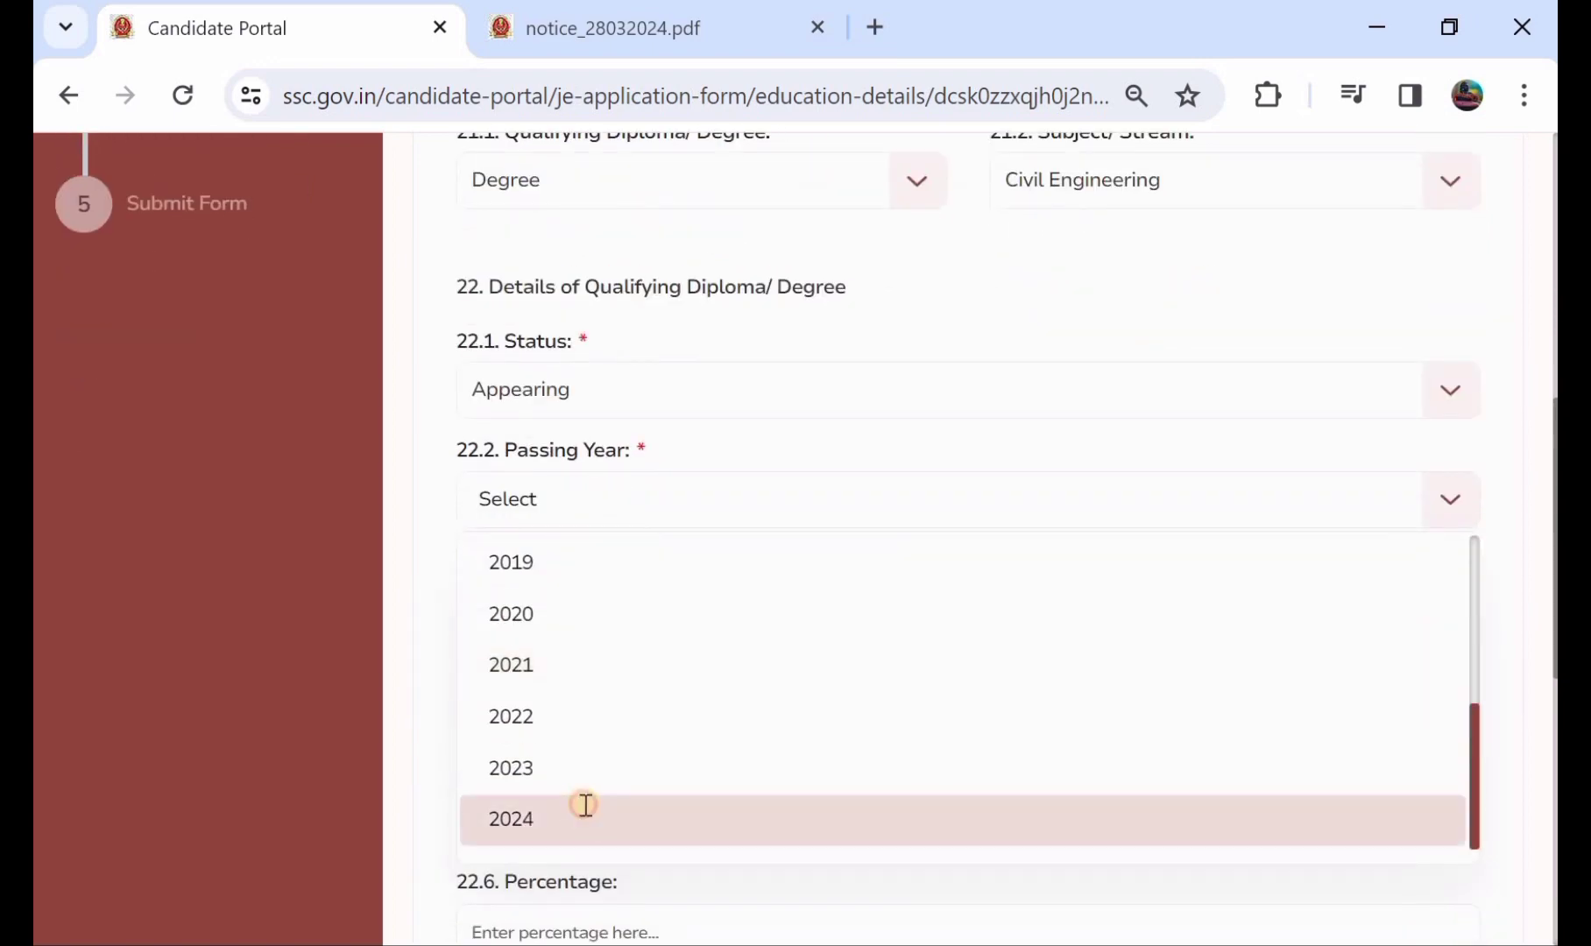
{"action": "left_click", "coordinate": [585, 817]}
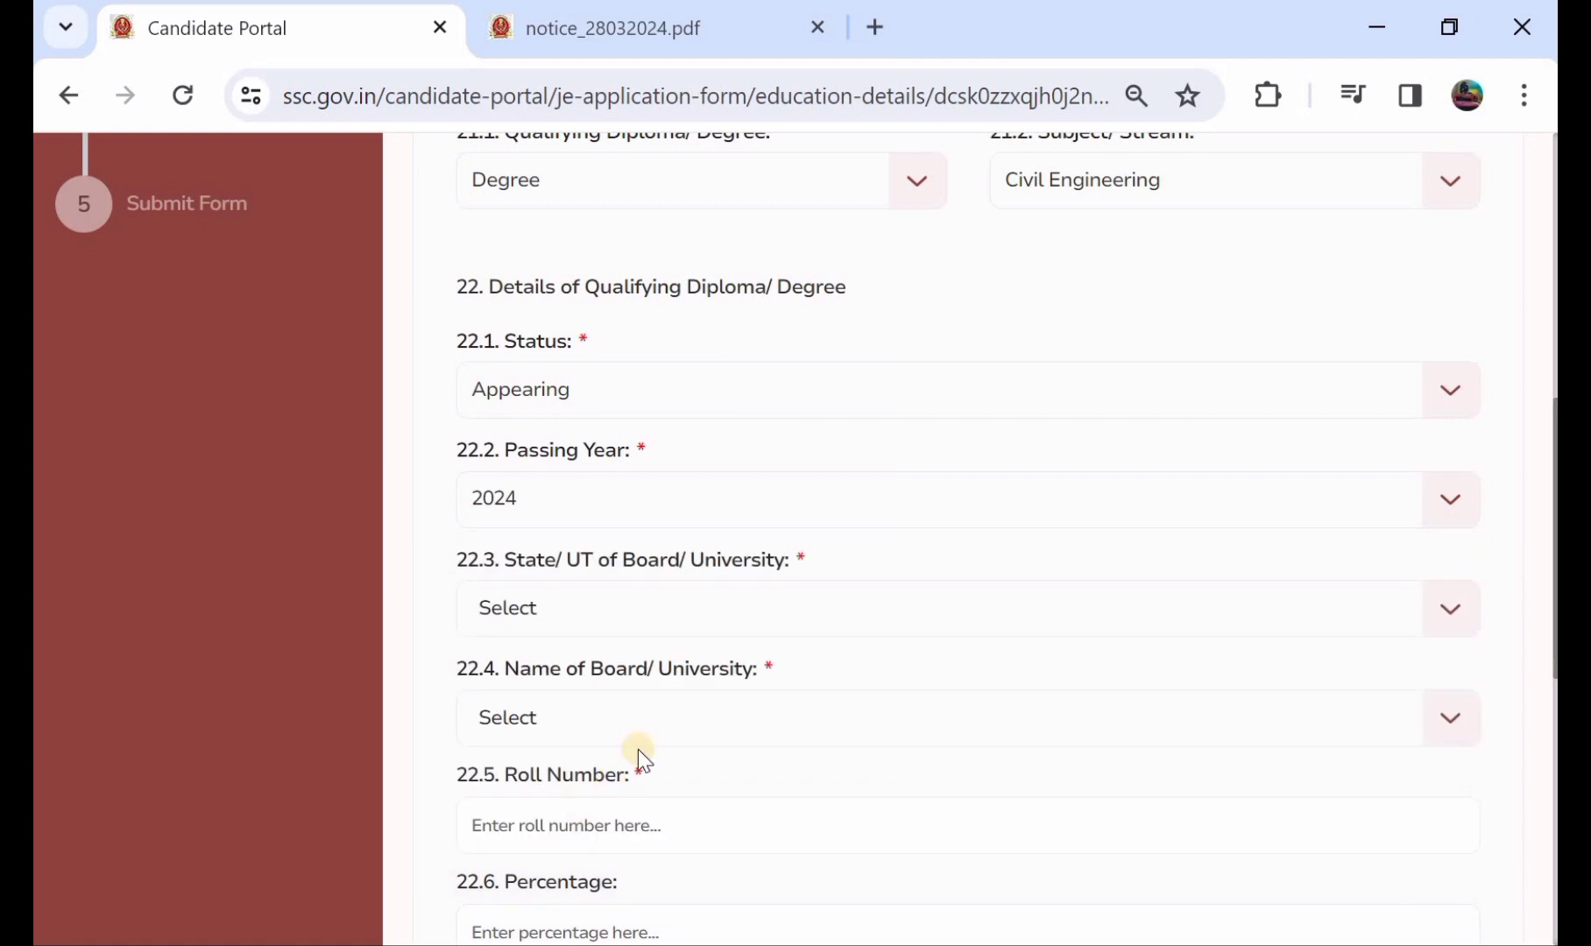
- Change the qualifying degree's status to Passed and its passing year to 2021
{"action": "left_click", "coordinate": [599, 407]}
{"action": "left_click", "coordinate": [584, 450]}
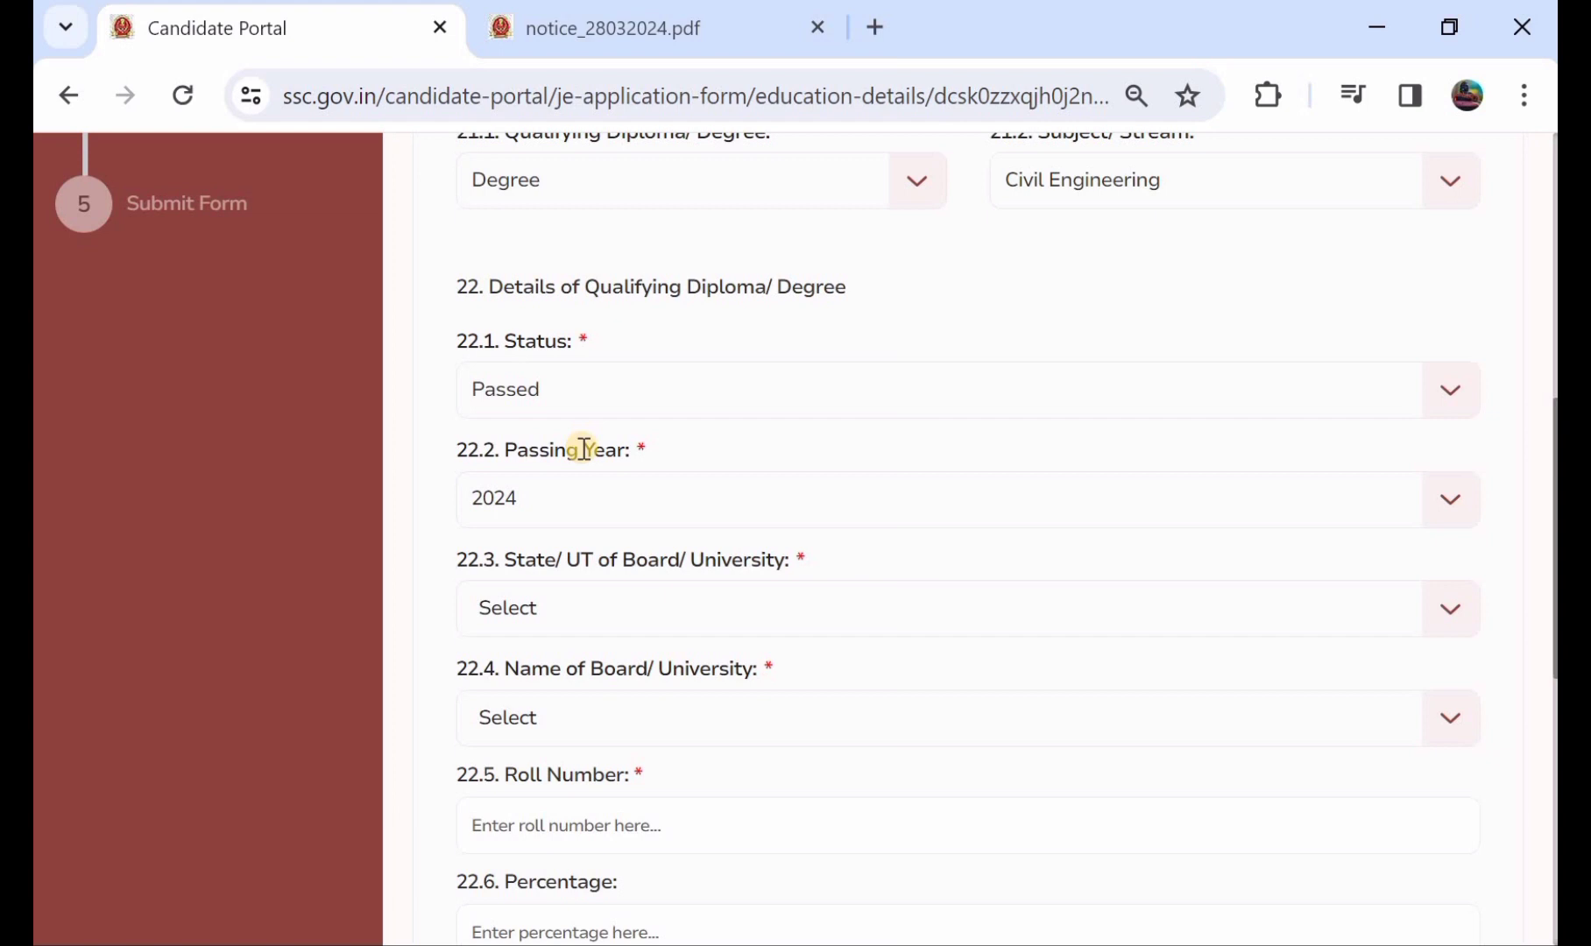
{"action": "left_click", "coordinate": [581, 496]}
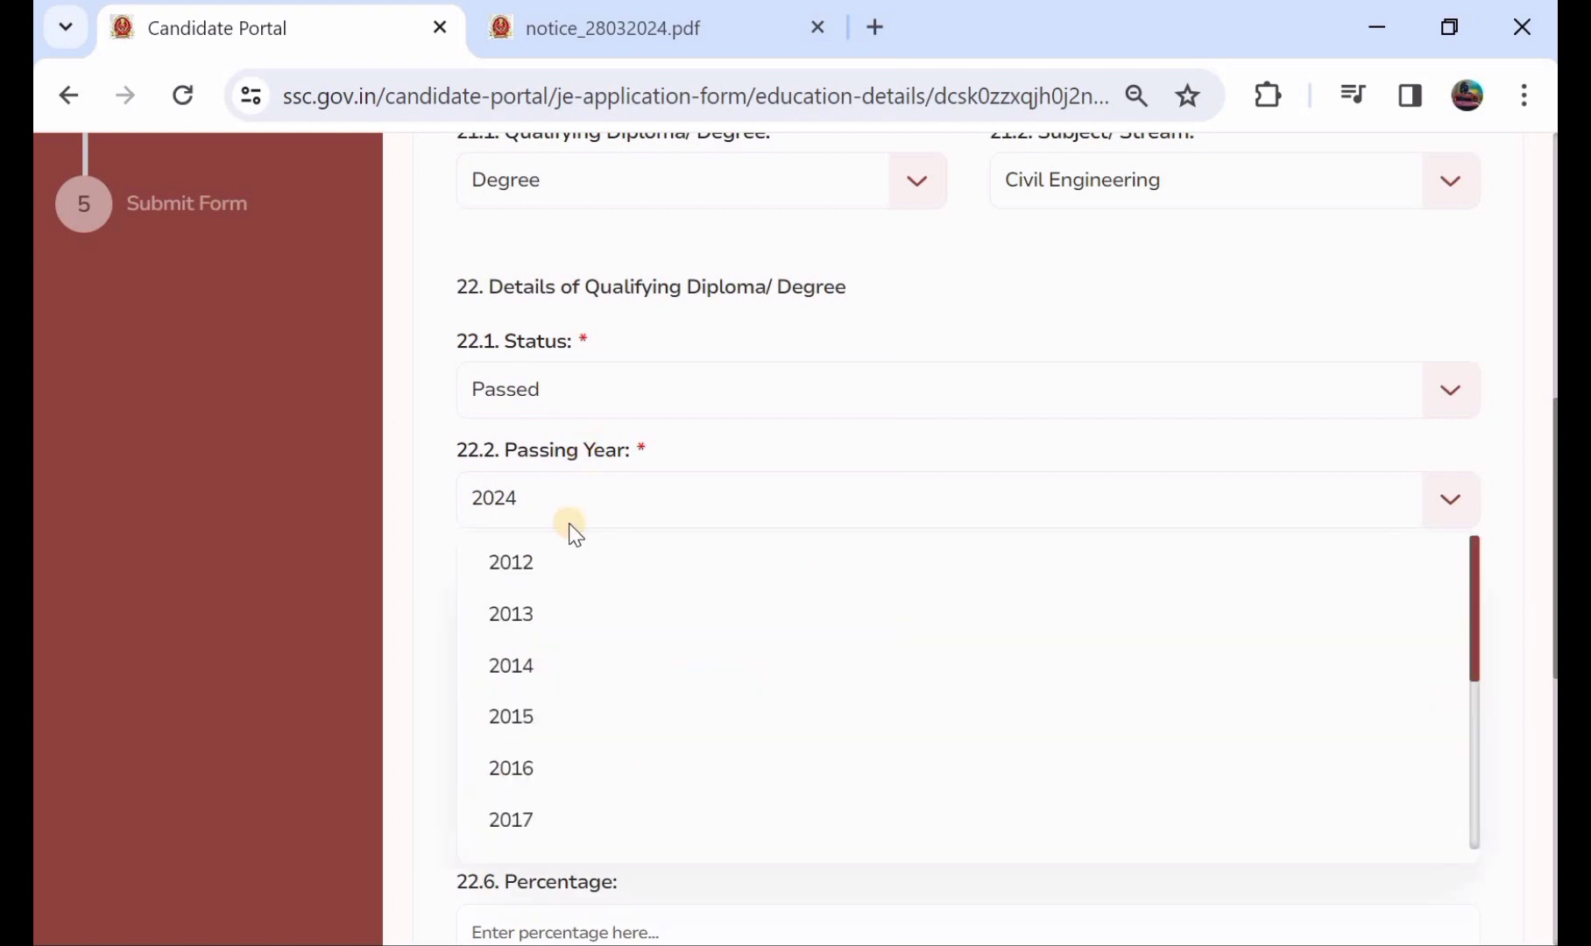
{"action": "scroll", "coordinate": [568, 661], "scroll_direction": "down", "scroll_amount": 1}
{"action": "scroll", "coordinate": [570, 664], "scroll_direction": "down", "scroll_amount": 3}
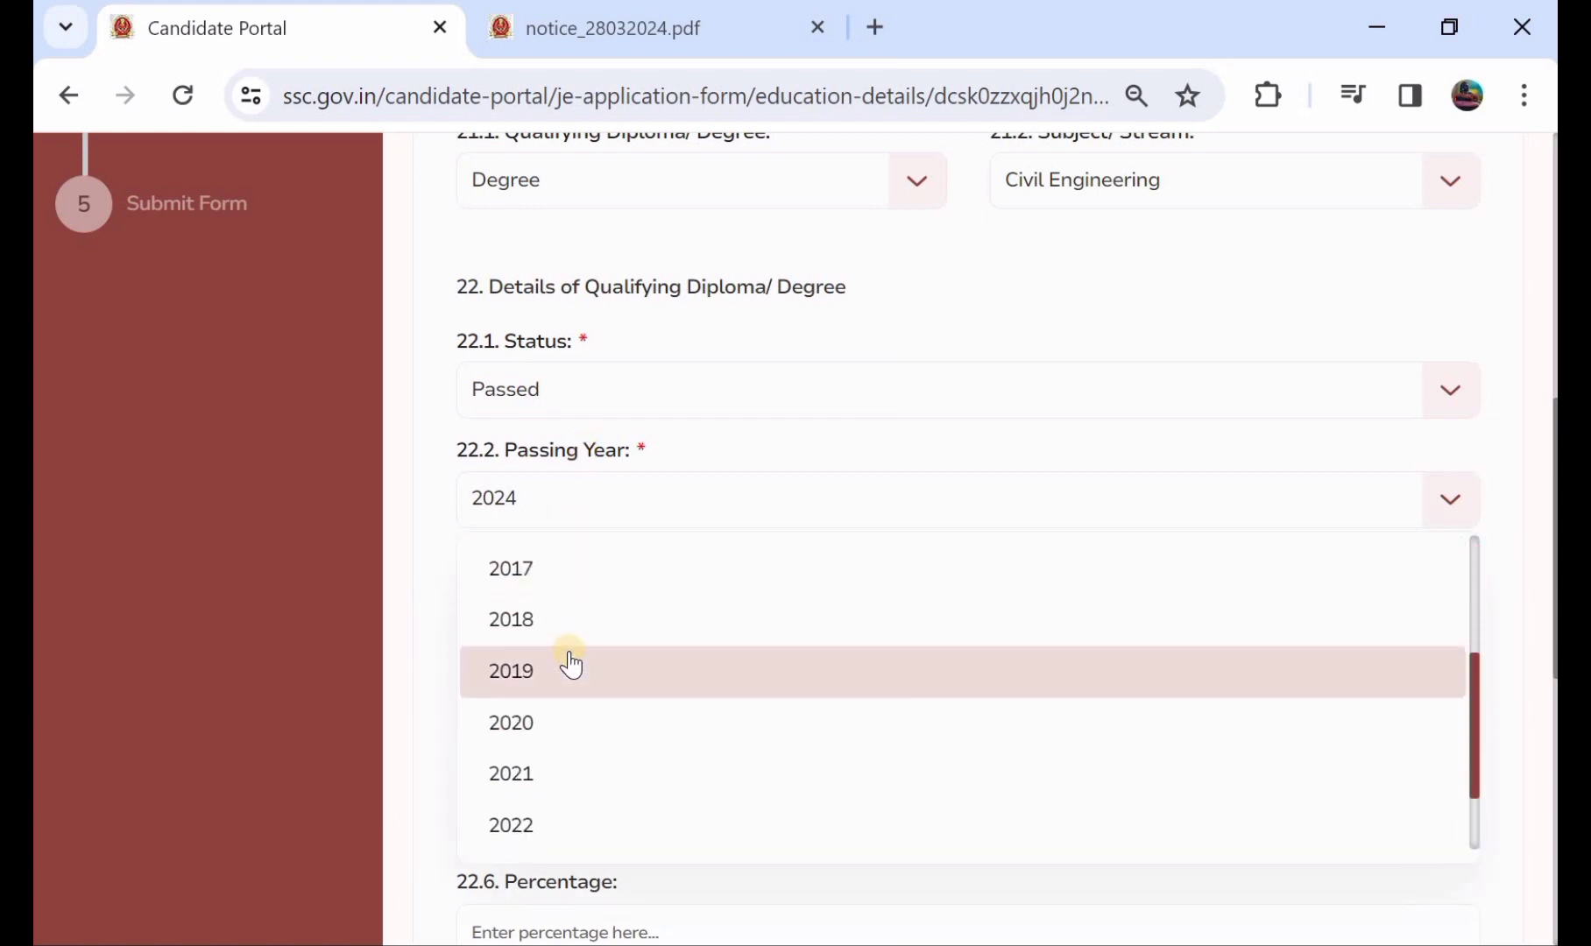
{"action": "left_click", "coordinate": [571, 664]}
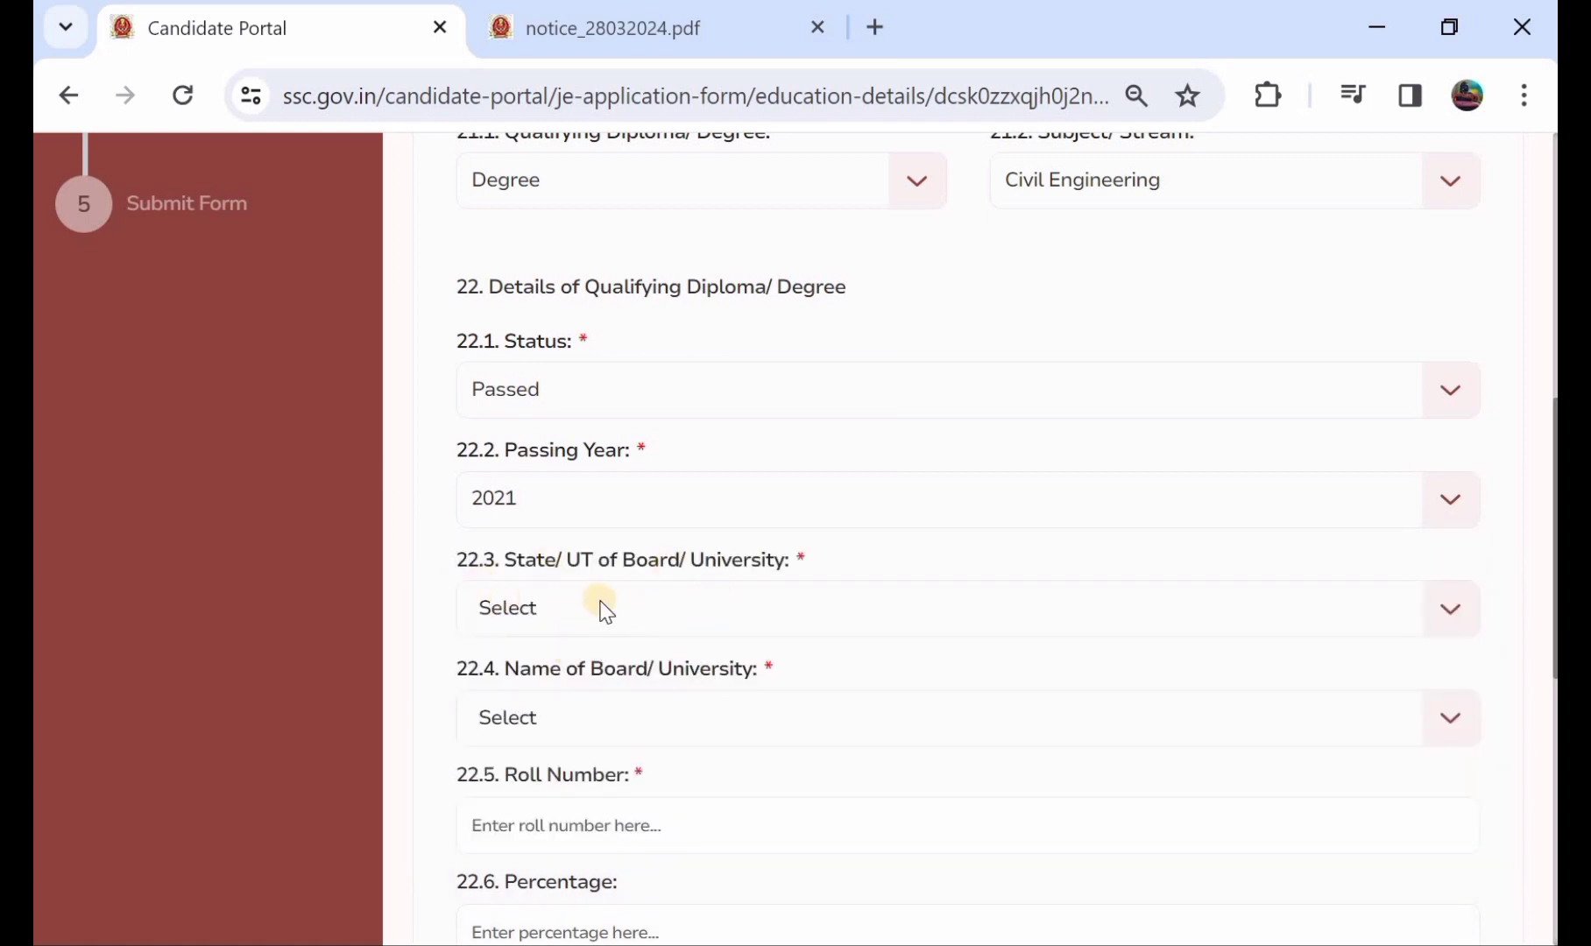
- Set the State/UT of Board/University for the qualifying degree to Telangana
{"action": "left_click", "coordinate": [656, 593]}
{"action": "scroll", "coordinate": [617, 728], "scroll_direction": "down", "scroll_amount": 5}
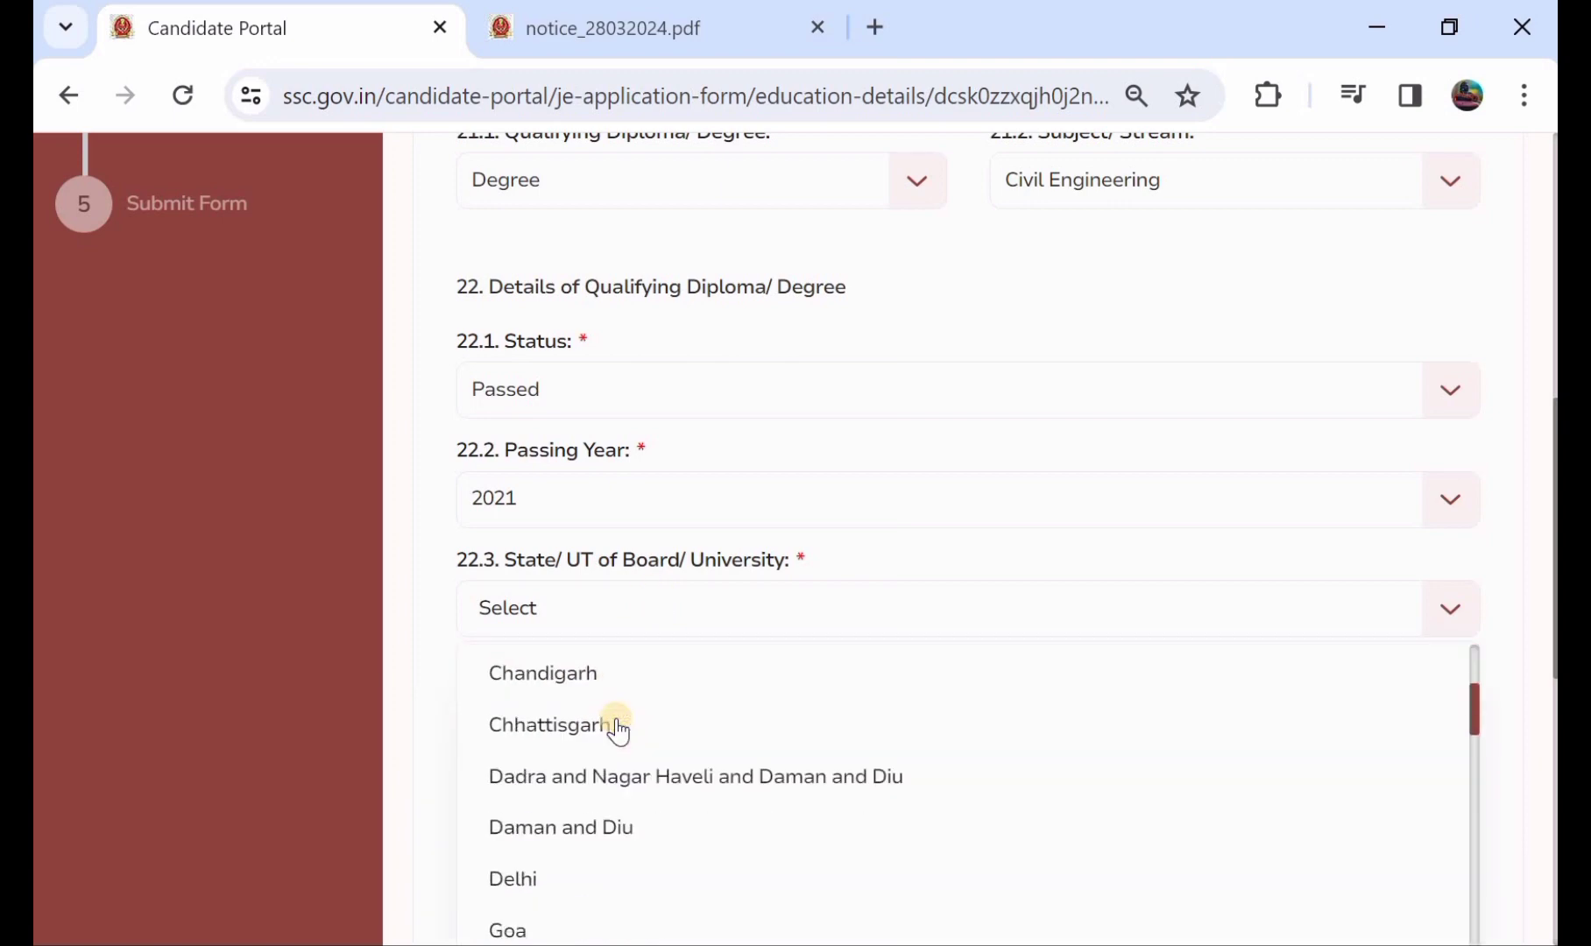
{"action": "scroll", "coordinate": [618, 730], "scroll_direction": "down", "scroll_amount": 5}
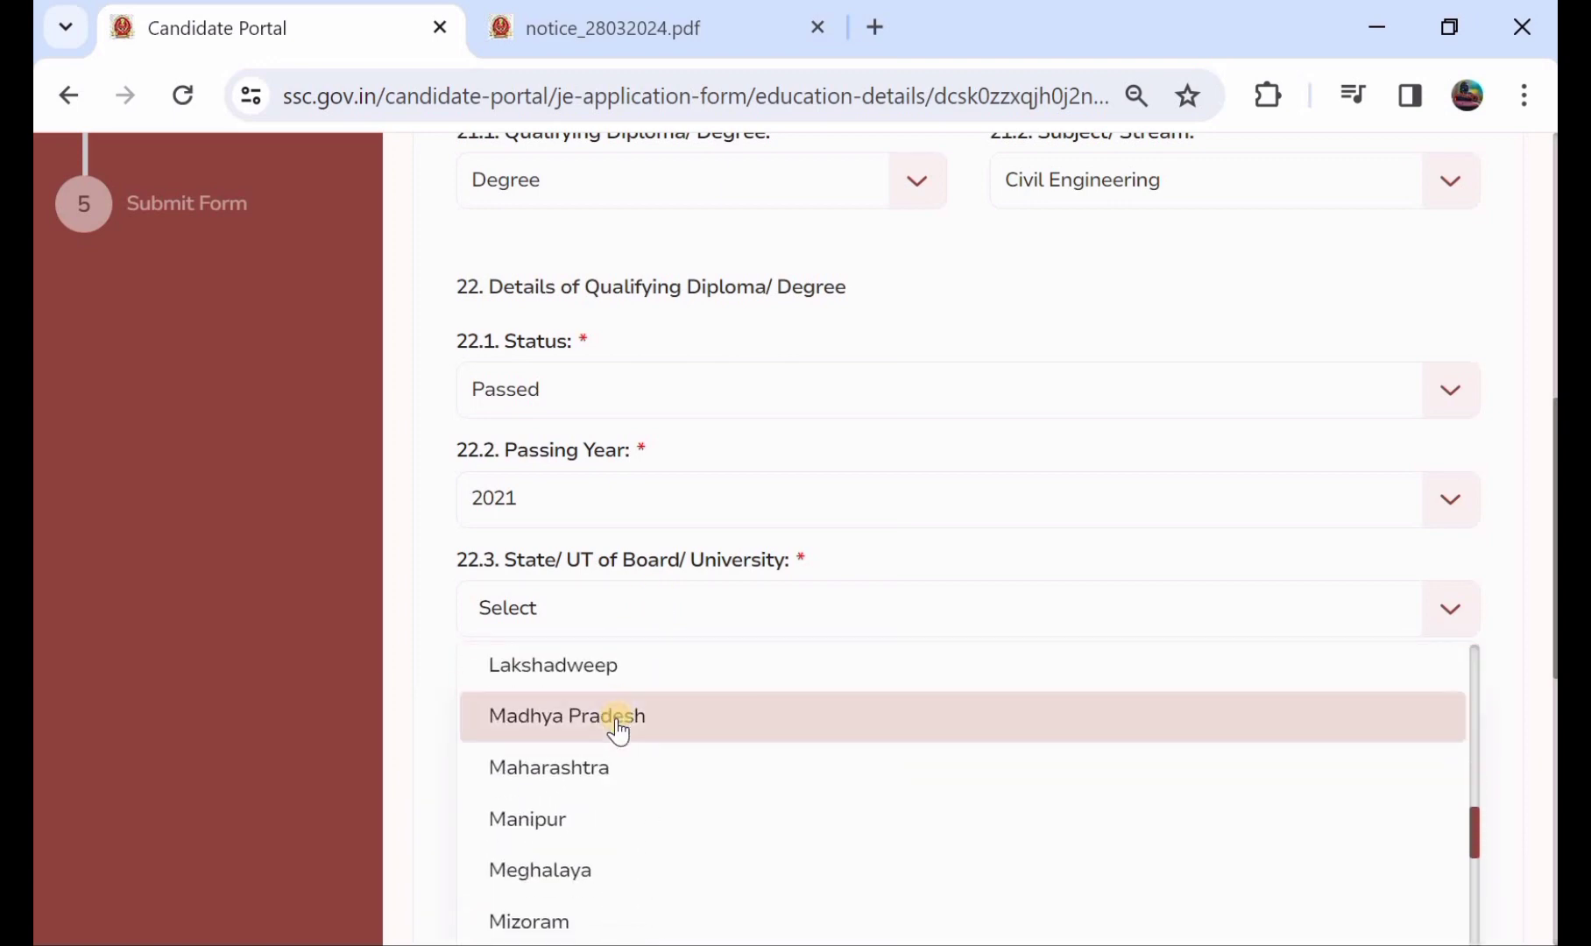
{"action": "scroll", "coordinate": [617, 730], "scroll_direction": "down", "scroll_amount": 5}
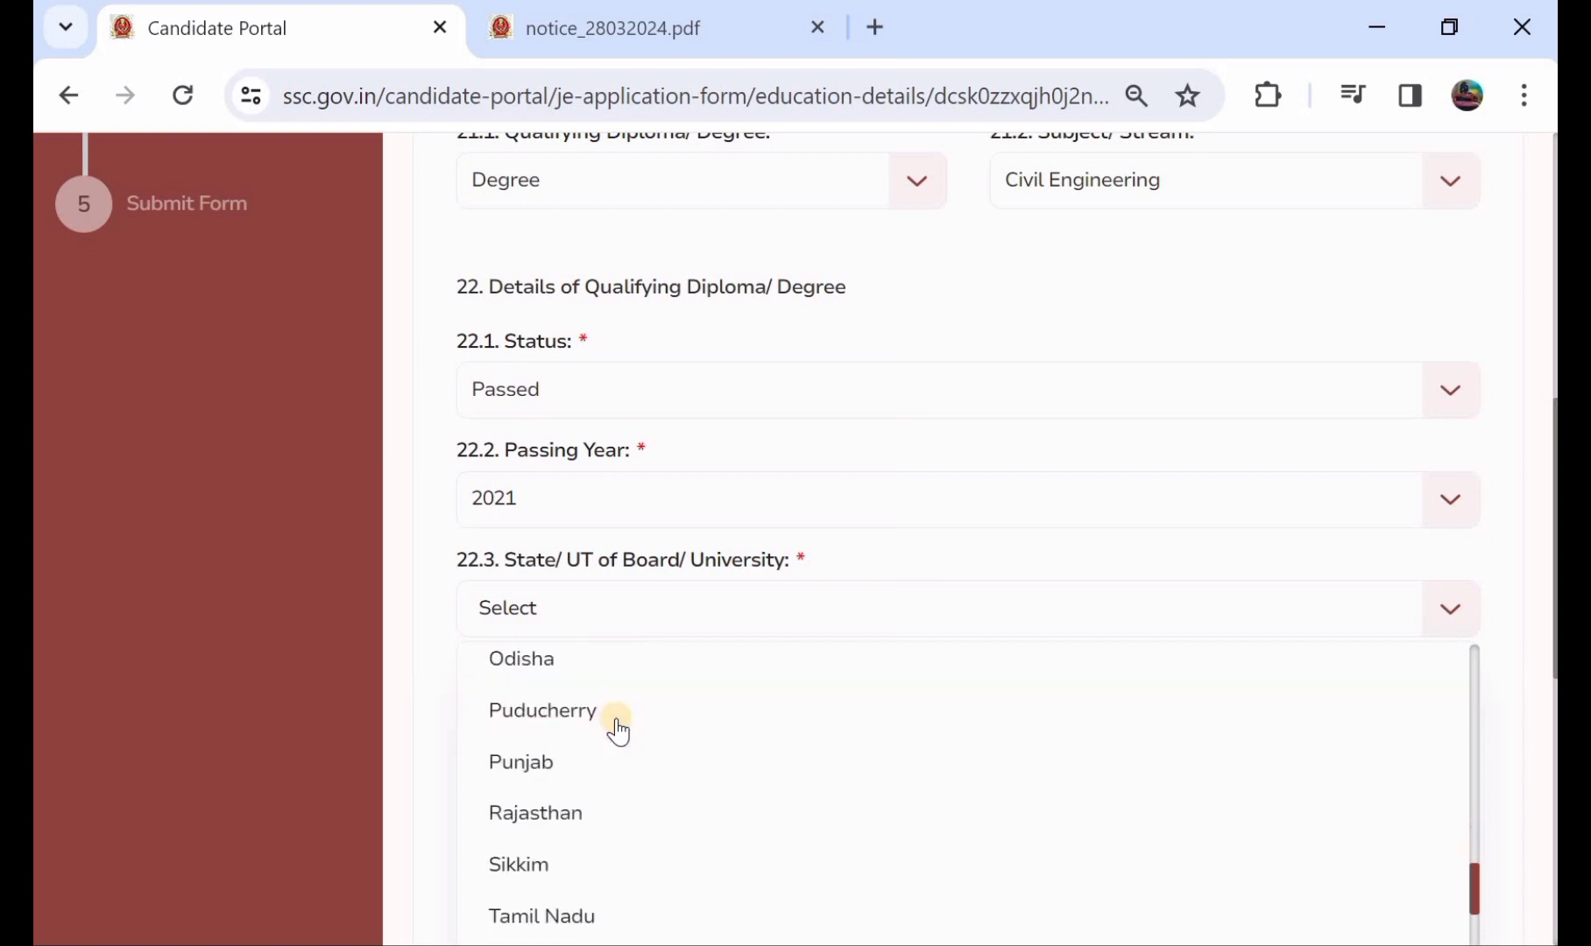
{"action": "scroll", "coordinate": [618, 730], "scroll_direction": "down", "scroll_amount": 3}
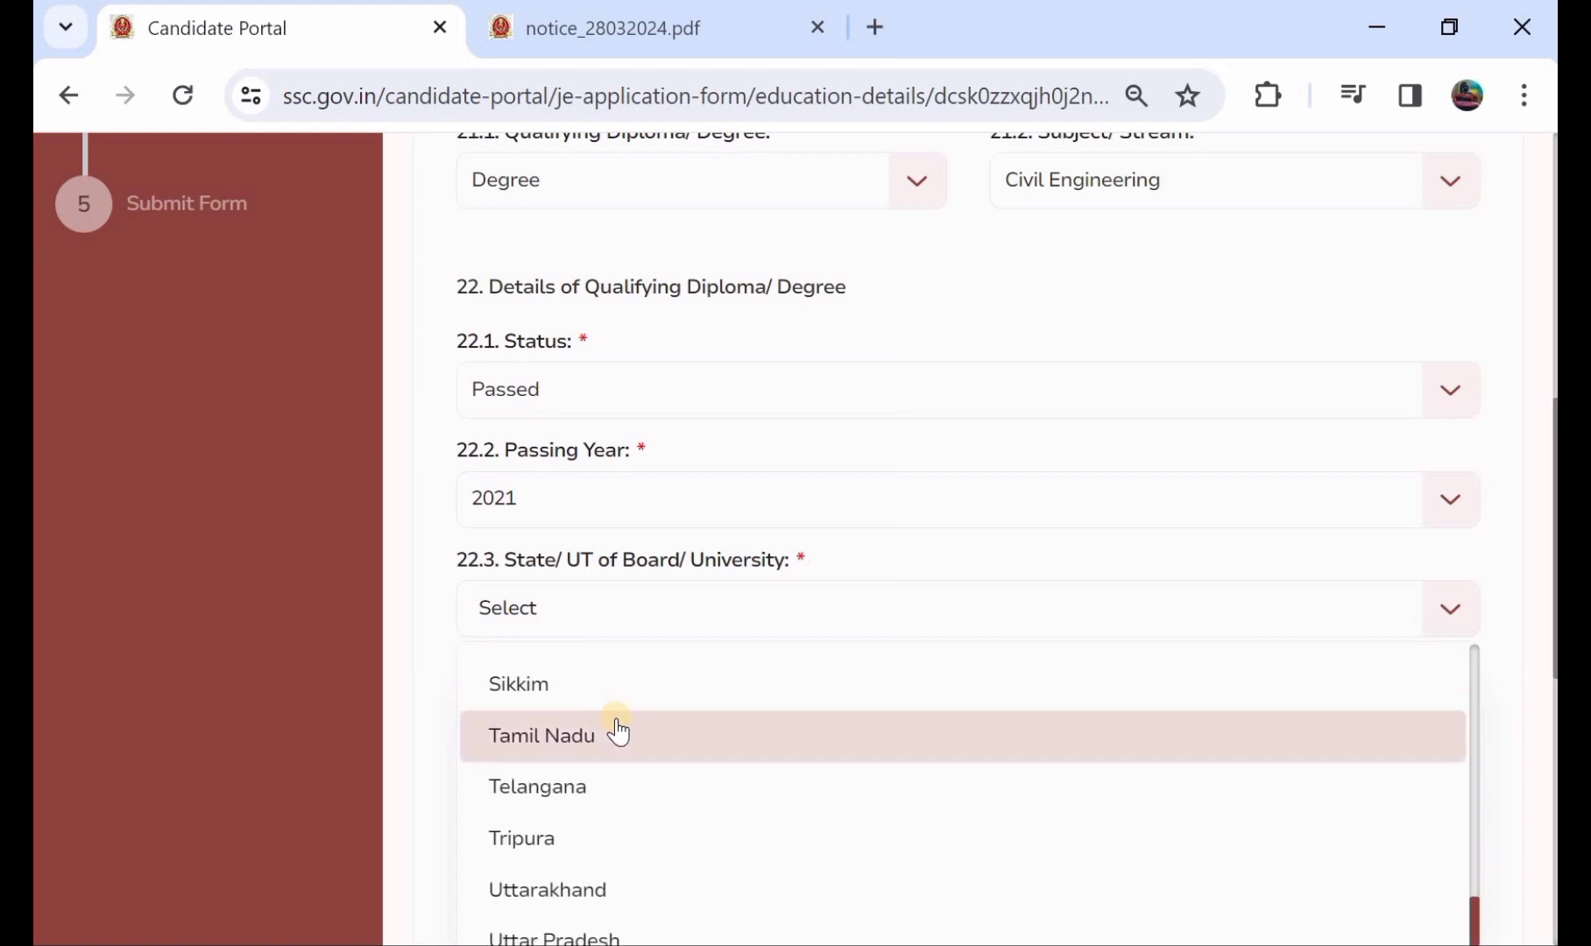
{"action": "left_click", "coordinate": [634, 781]}
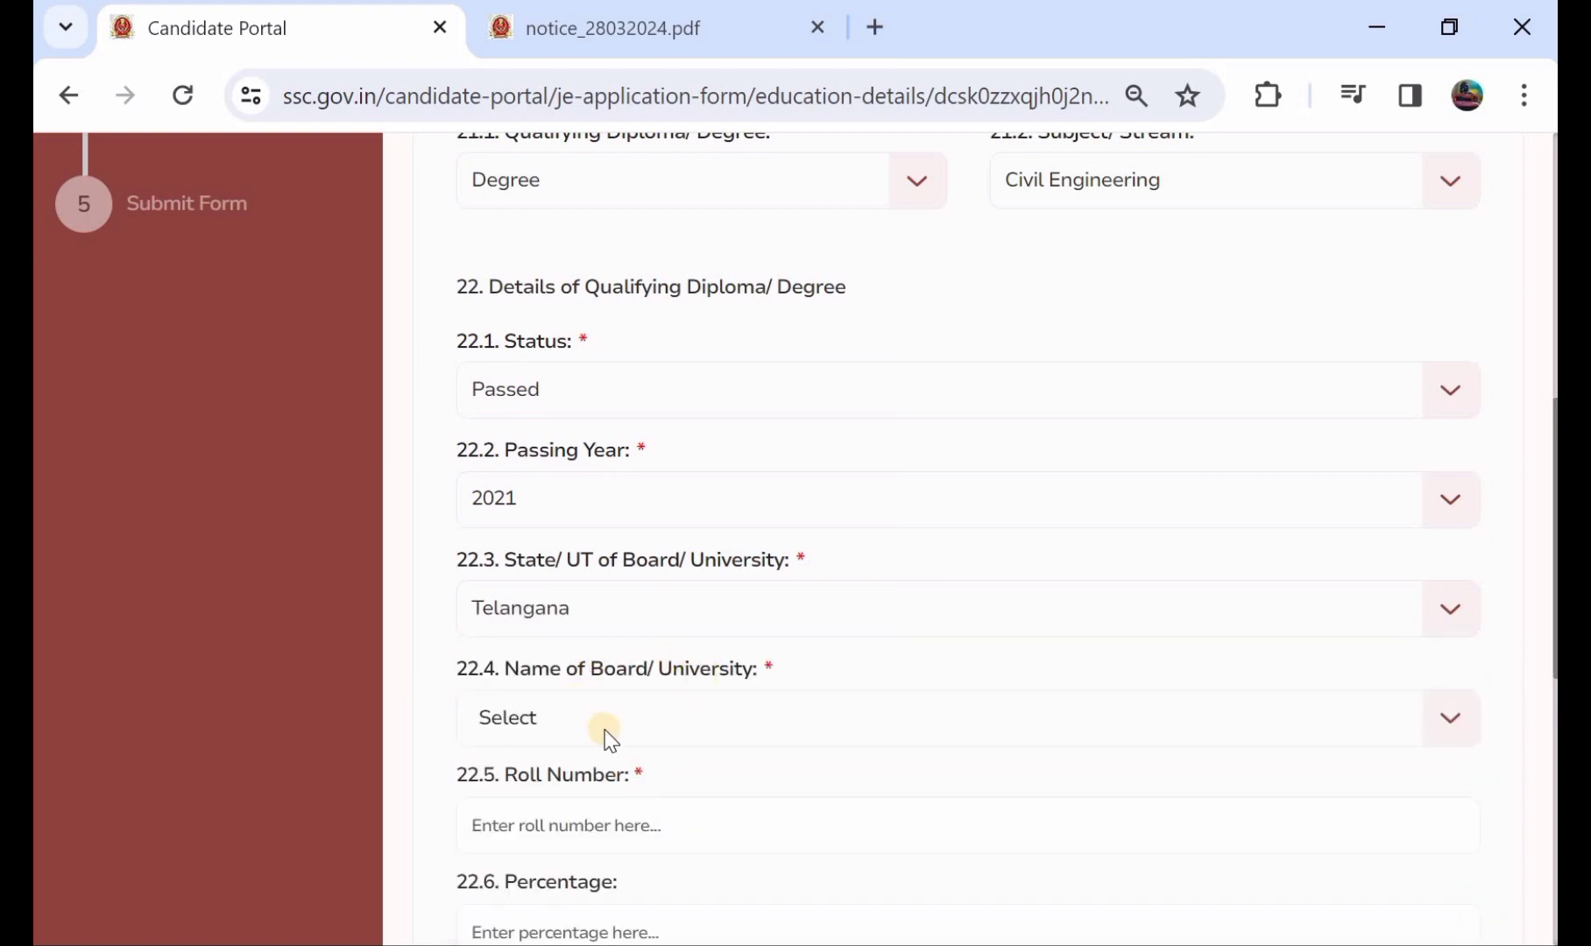
- Set the qualifying degree's board/university name to SATAVAHANA UNIVERSITY
{"action": "scroll", "coordinate": [611, 741], "scroll_direction": "down", "scroll_amount": 1}
{"action": "left_click", "coordinate": [561, 679]}
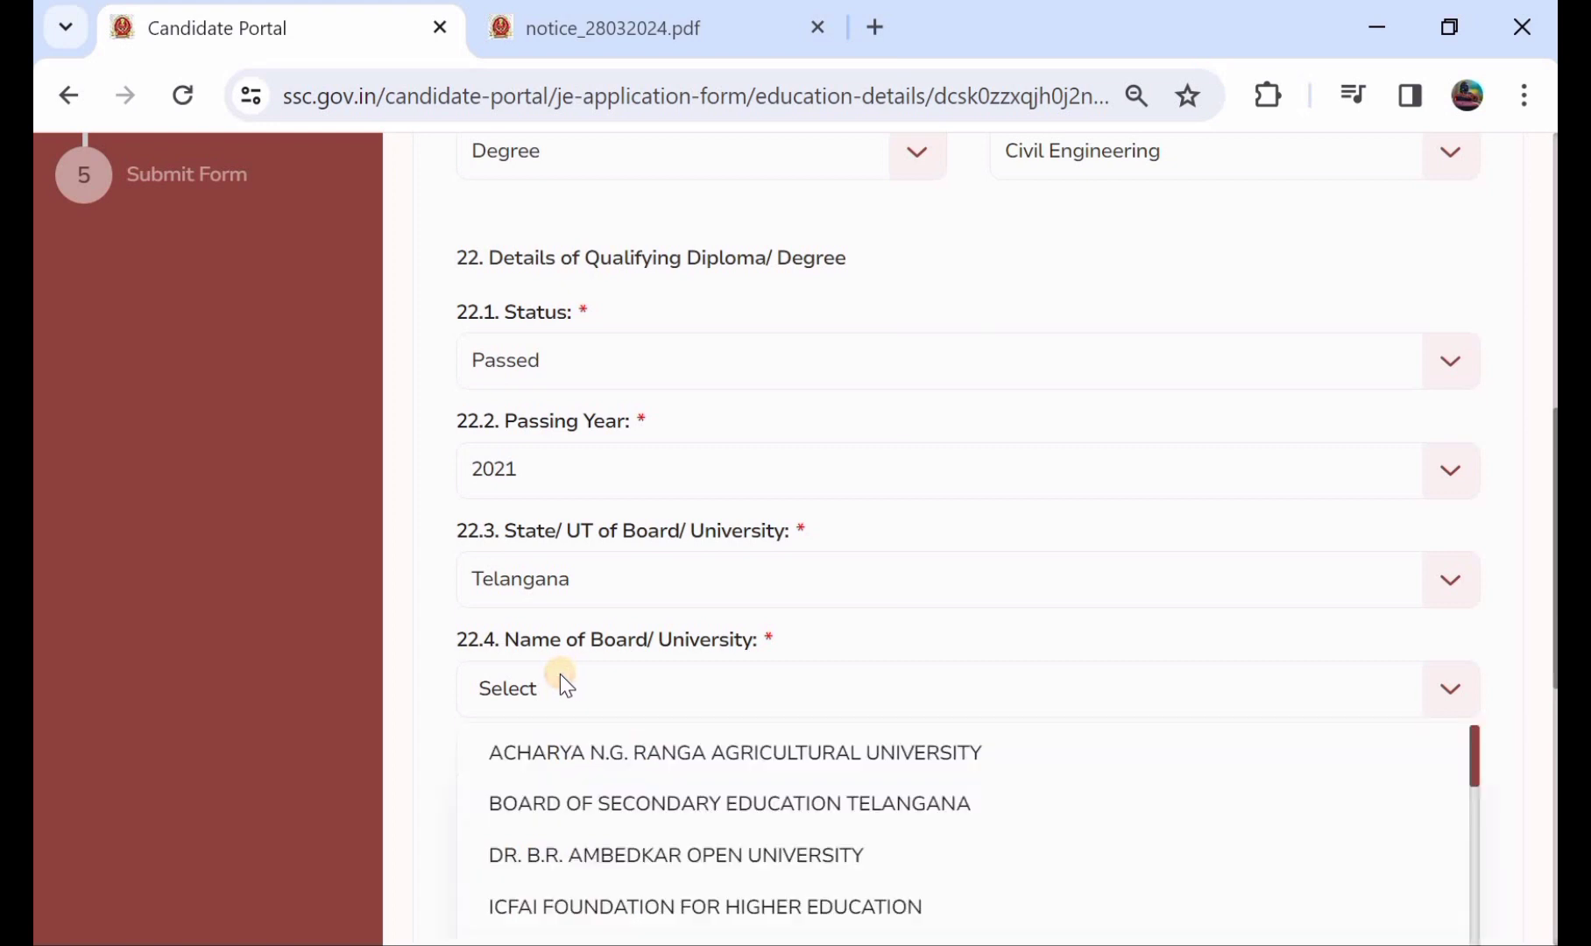
{"action": "scroll", "coordinate": [668, 788], "scroll_direction": "down", "scroll_amount": 3}
{"action": "scroll", "coordinate": [668, 789], "scroll_direction": "down", "scroll_amount": 8}
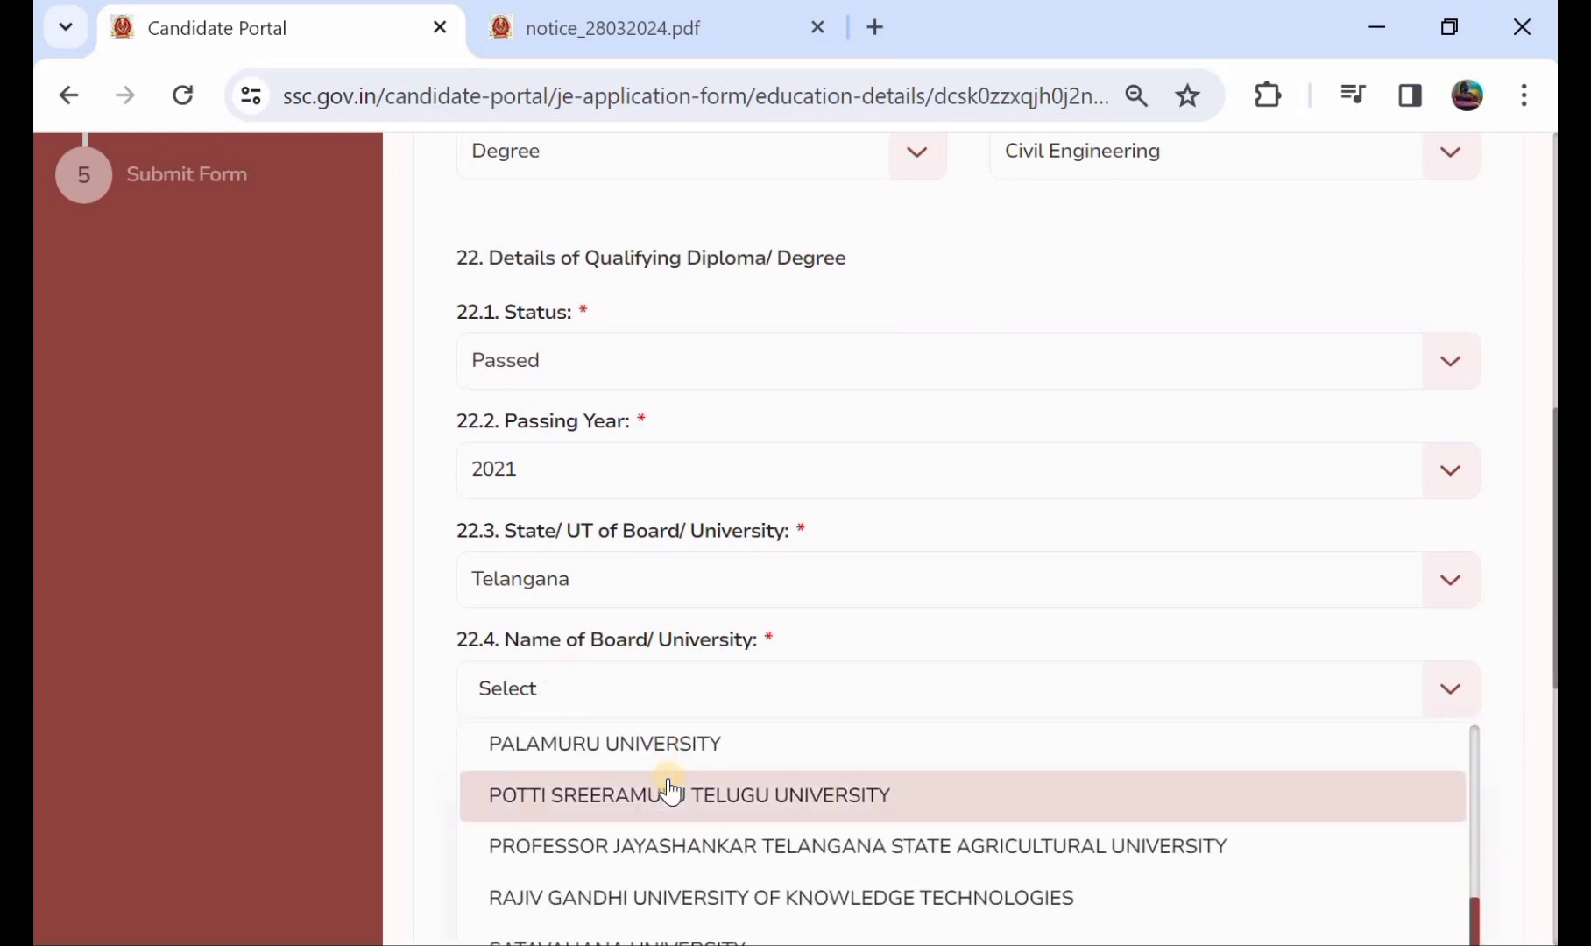
{"action": "scroll", "coordinate": [667, 789], "scroll_direction": "down", "scroll_amount": 3}
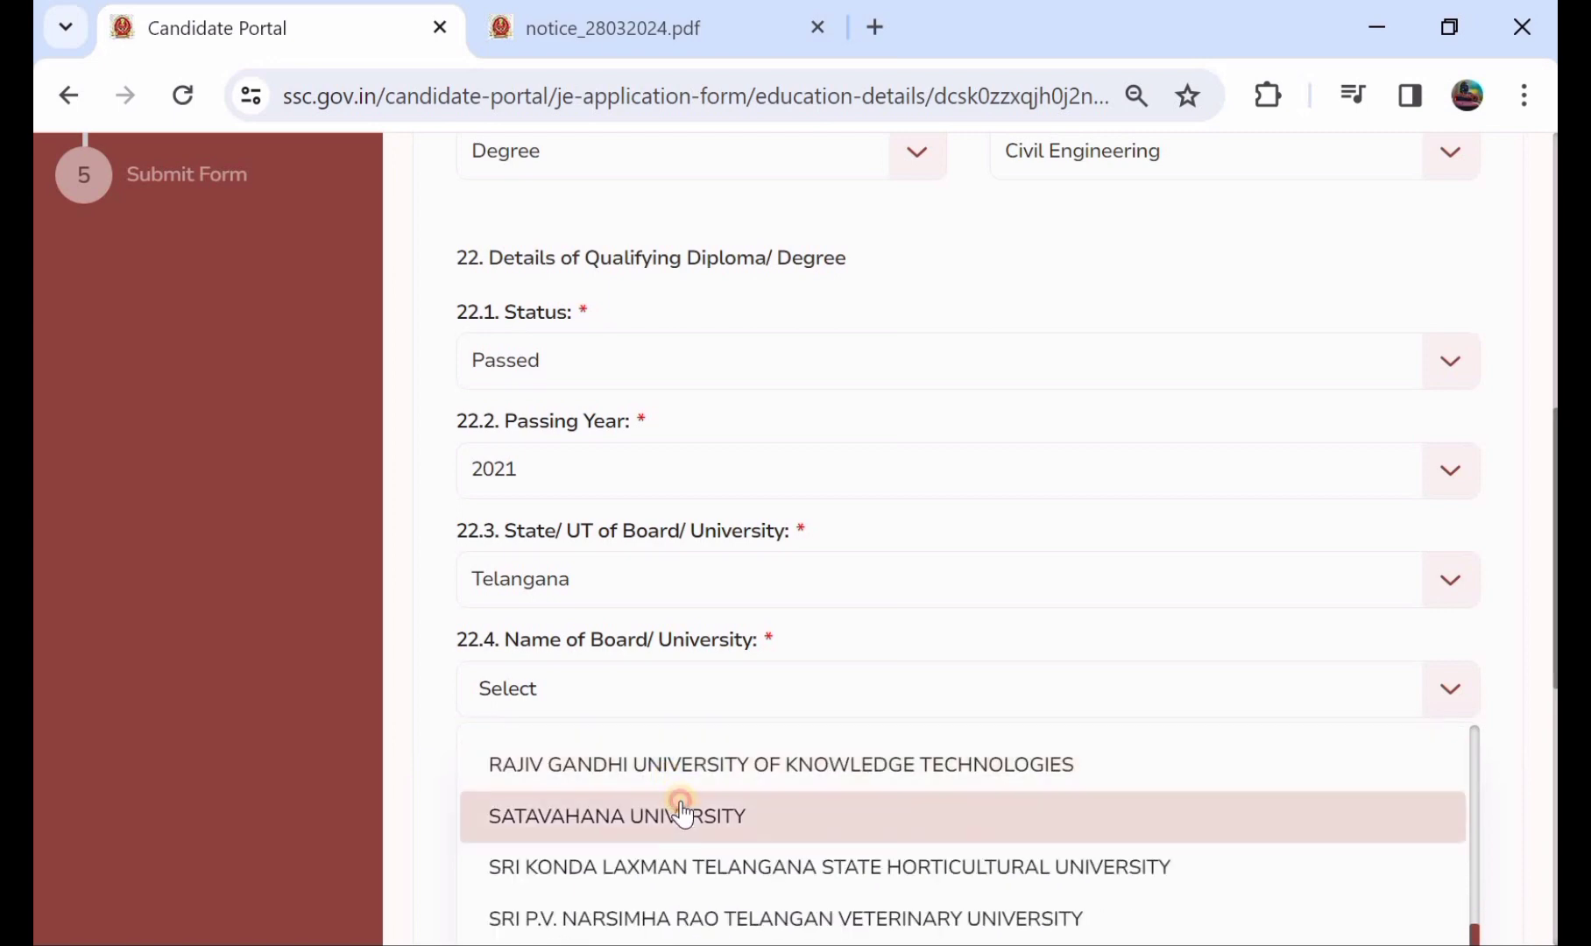
{"action": "left_click", "coordinate": [680, 813]}
- Enter 78 as the qualifying degree's percentage and save the education details to continue to the additional information
{"action": "scroll", "coordinate": [734, 739], "scroll_direction": "down", "scroll_amount": 2}
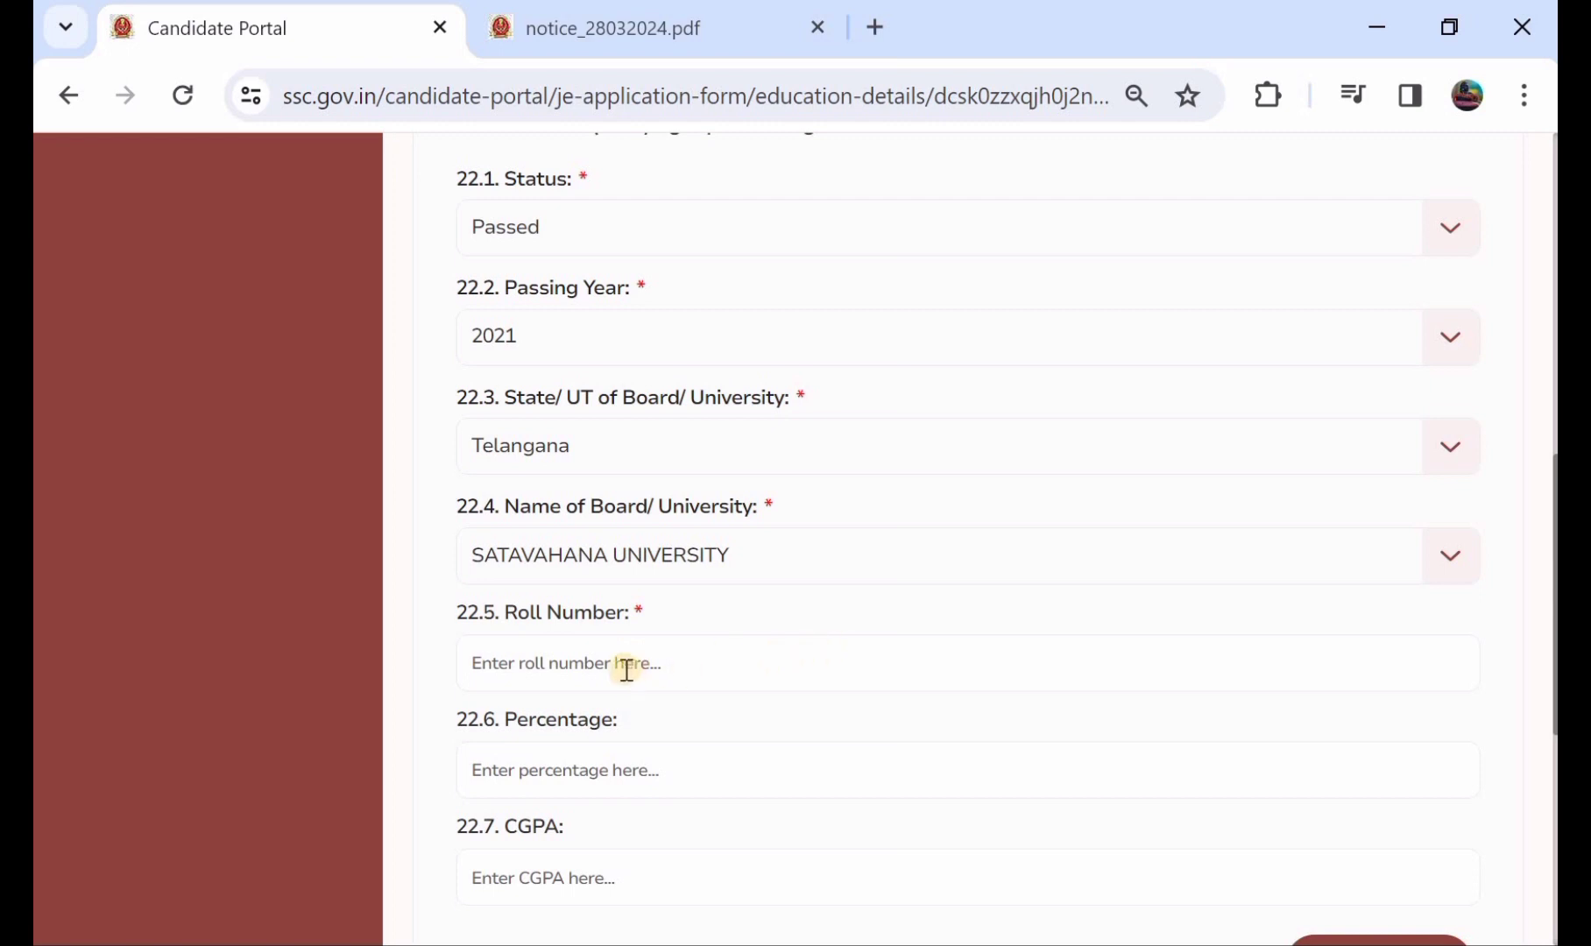
{"action": "scroll", "coordinate": [622, 666], "scroll_direction": "down", "scroll_amount": 1}
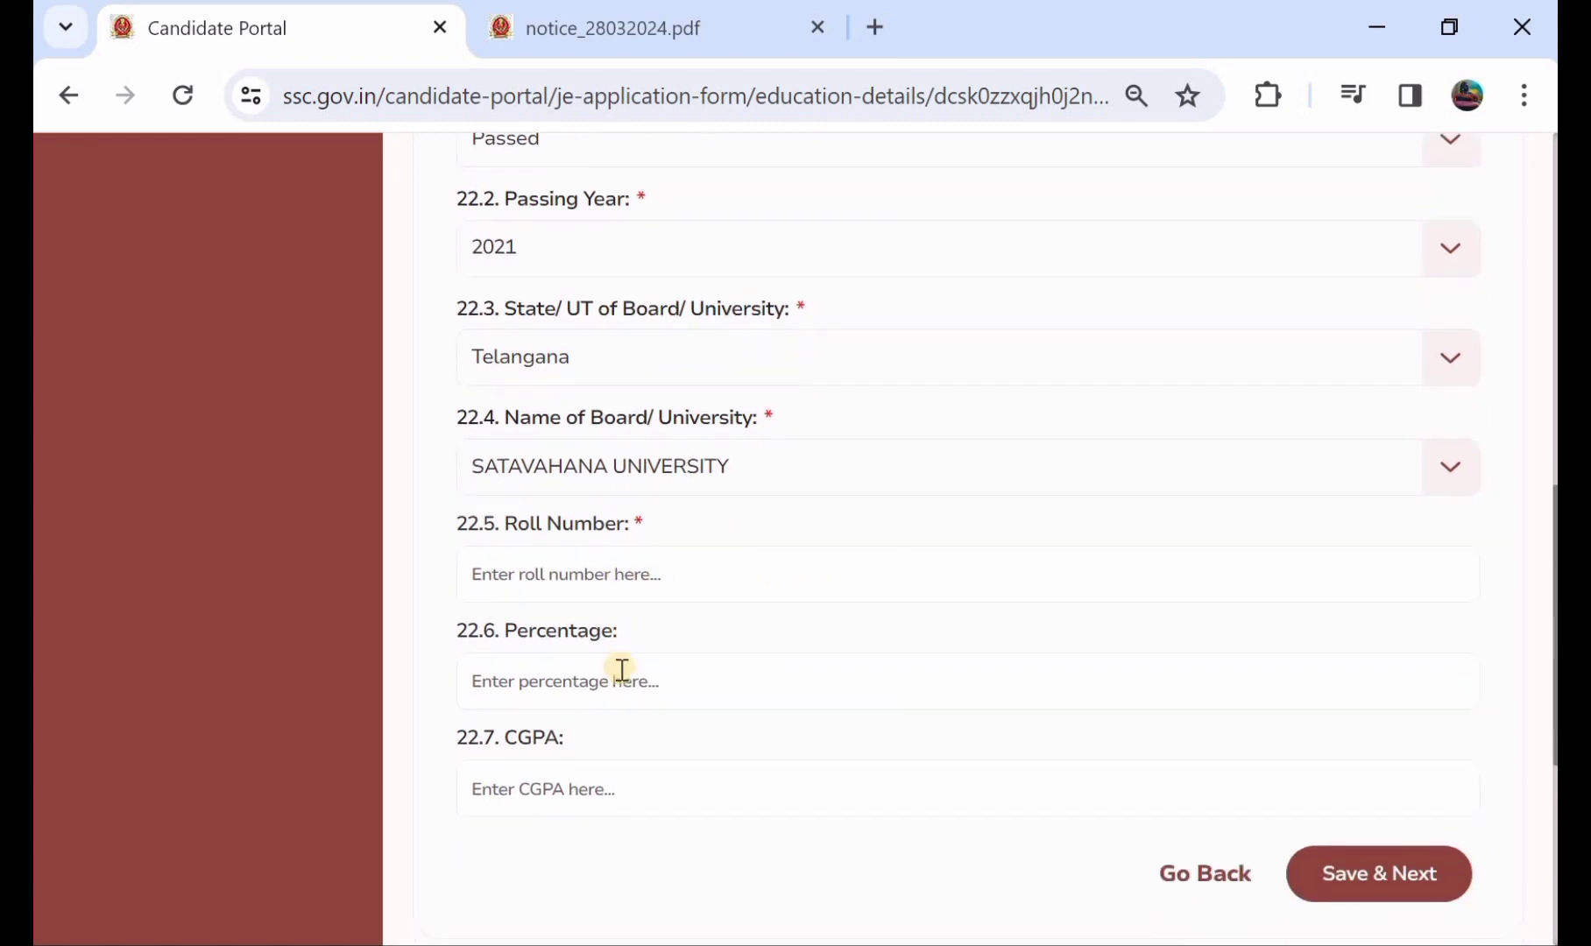
{"action": "left_click", "coordinate": [622, 670]}
{"action": "type", "text": "78"}
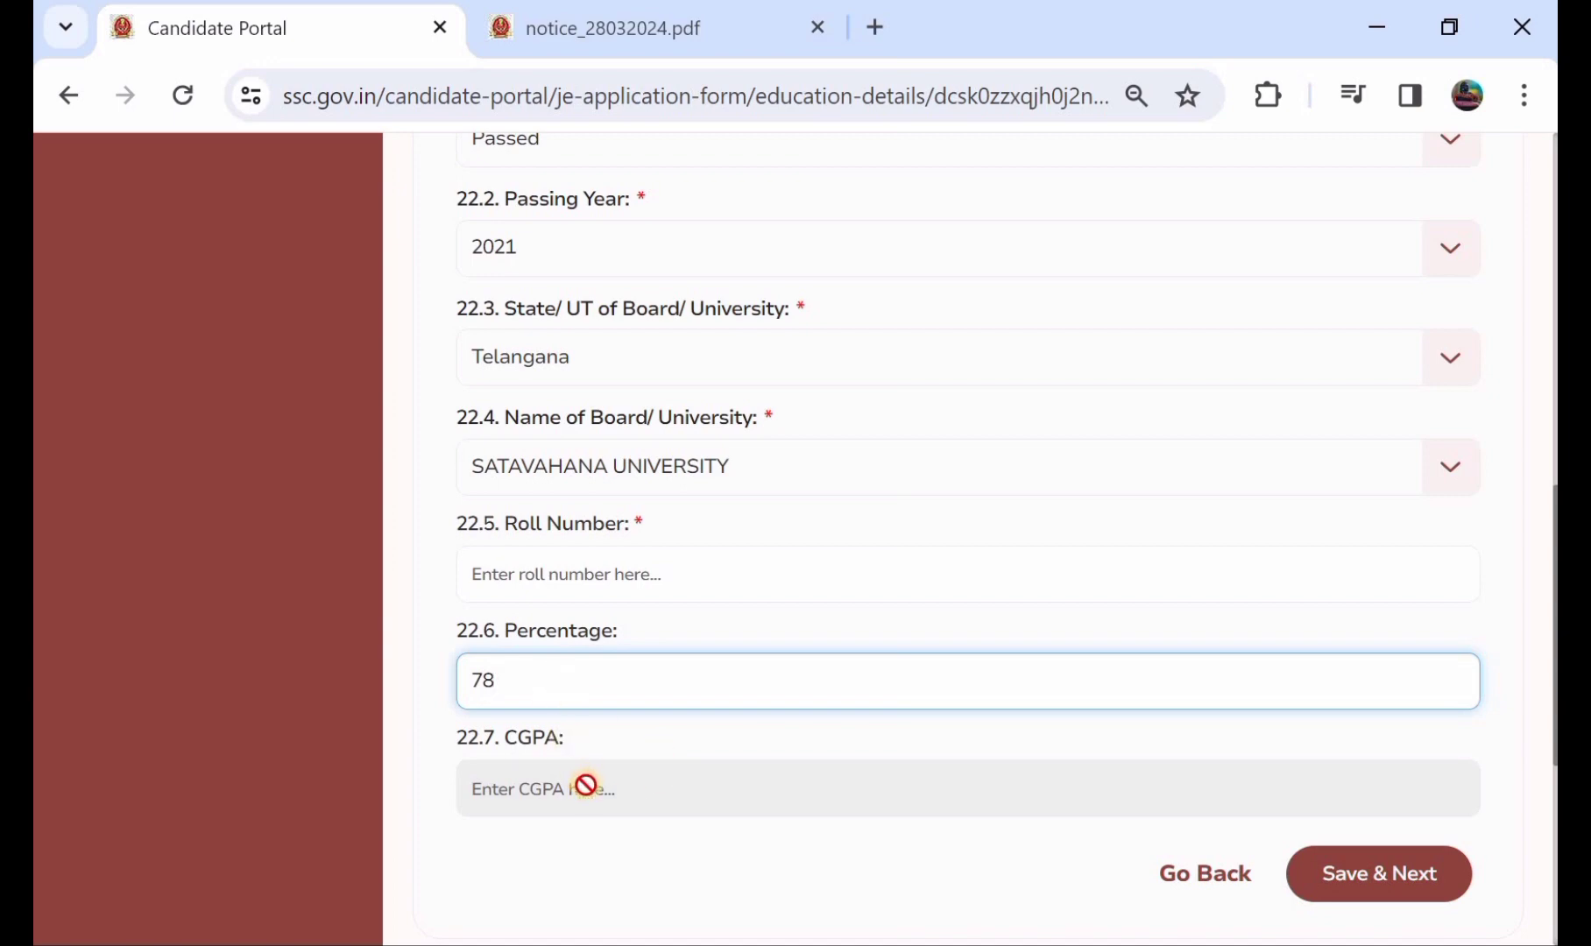
{"action": "scroll", "coordinate": [856, 451], "scroll_direction": "down", "scroll_amount": 2}
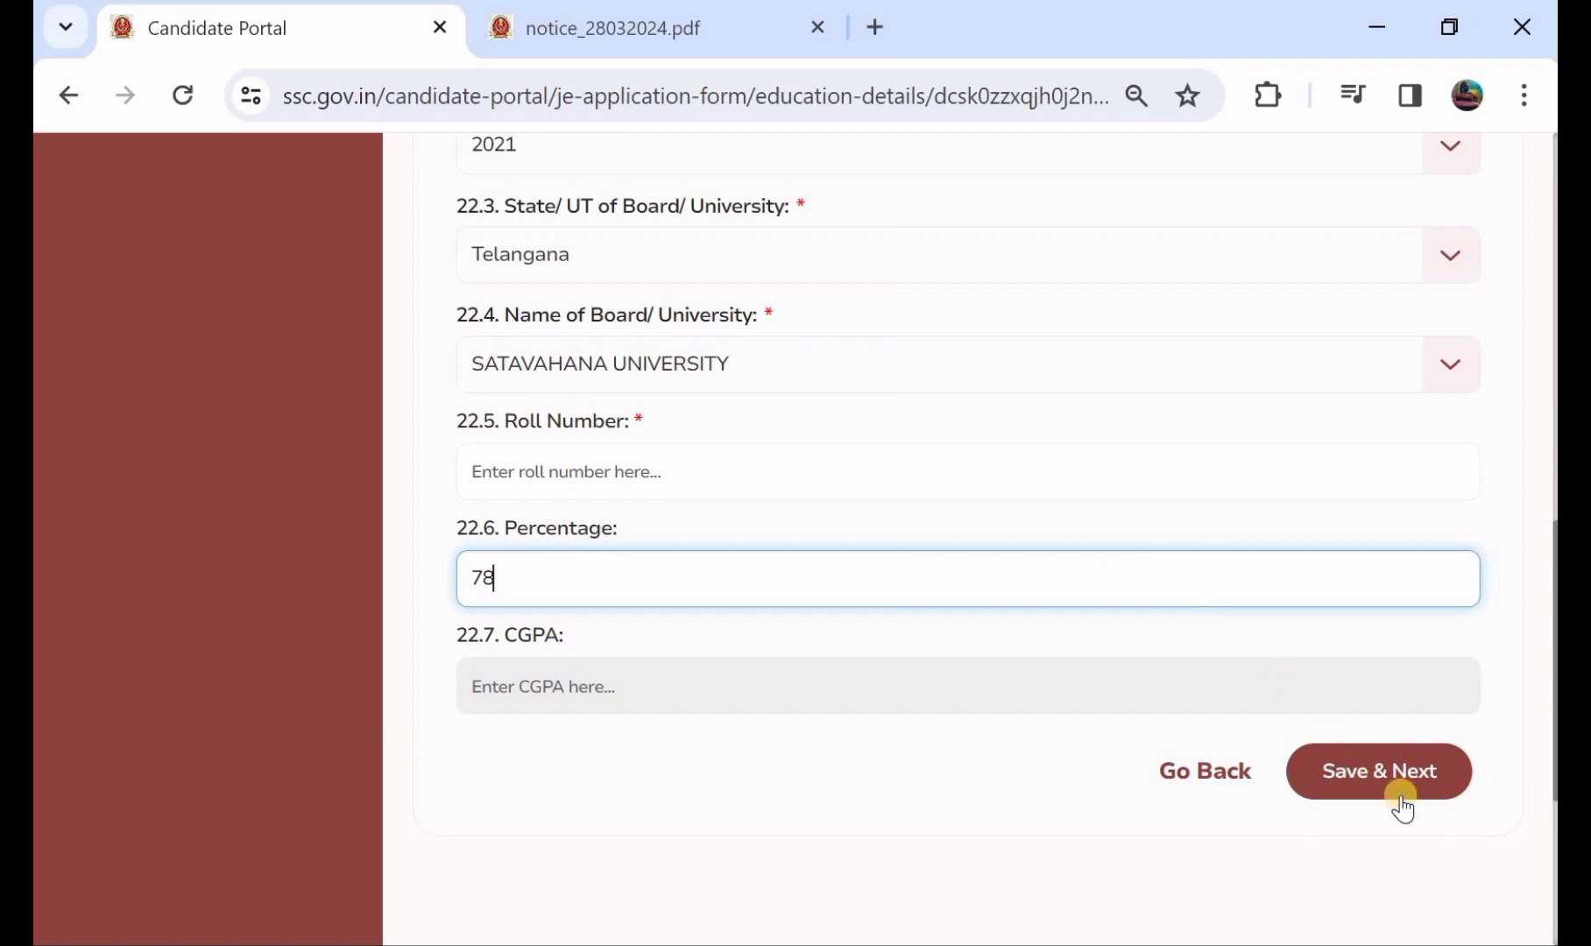
{"action": "left_click", "coordinate": [1400, 788]}
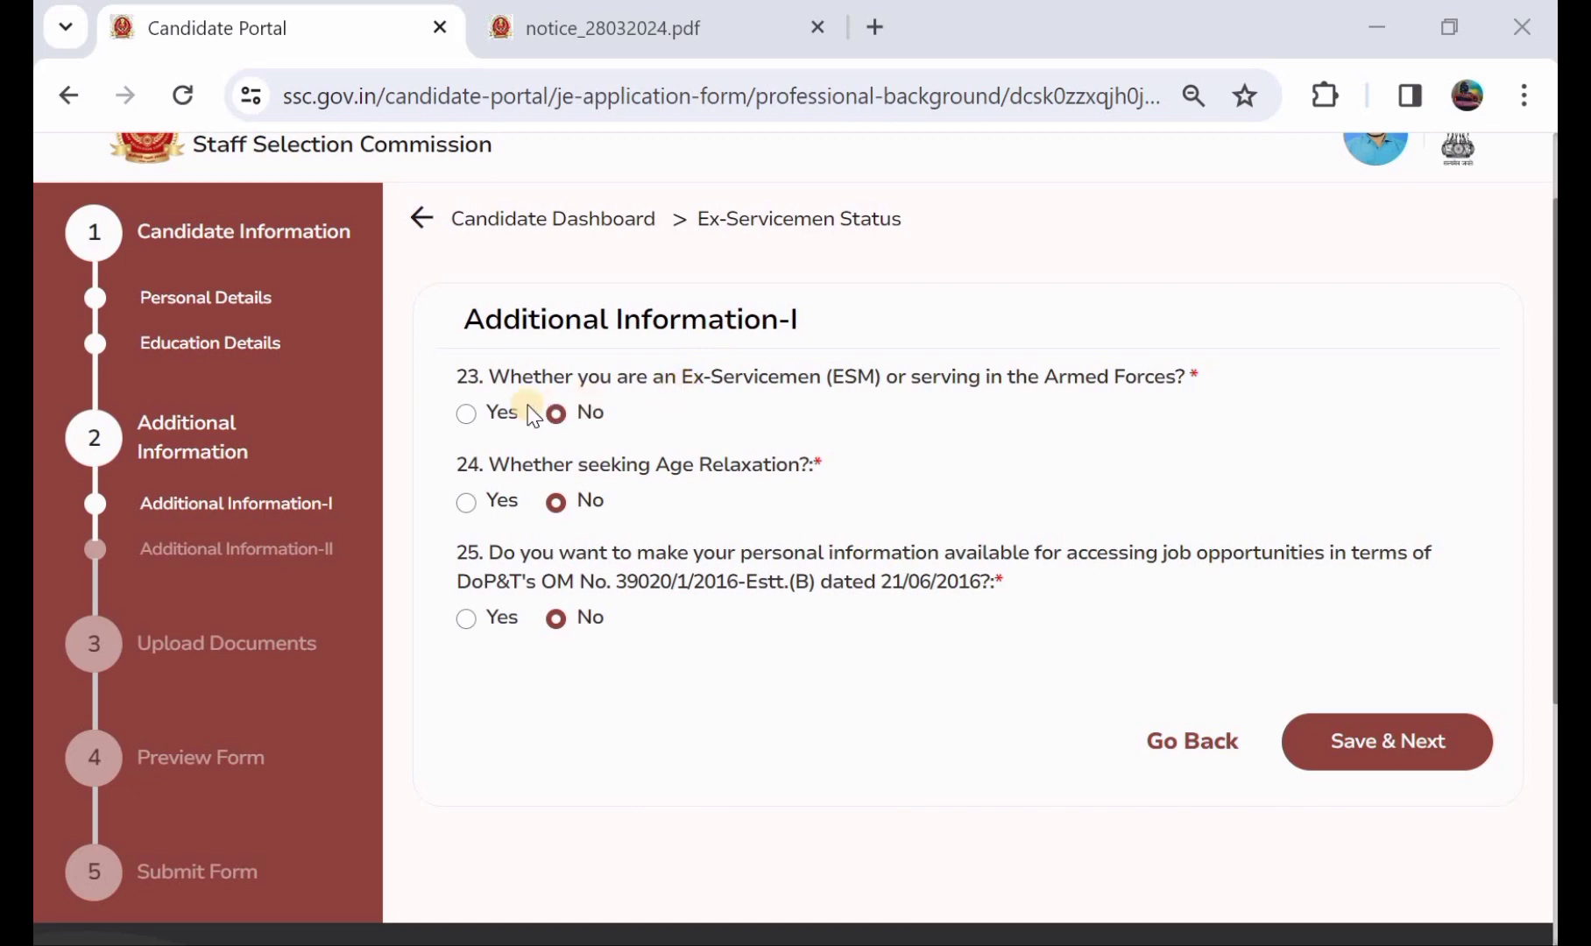
- Try Yes for the Ex-Servicemen and Age Relaxation questions to view their follow-up fields, returning each answer to No
{"action": "left_click", "coordinate": [468, 414]}
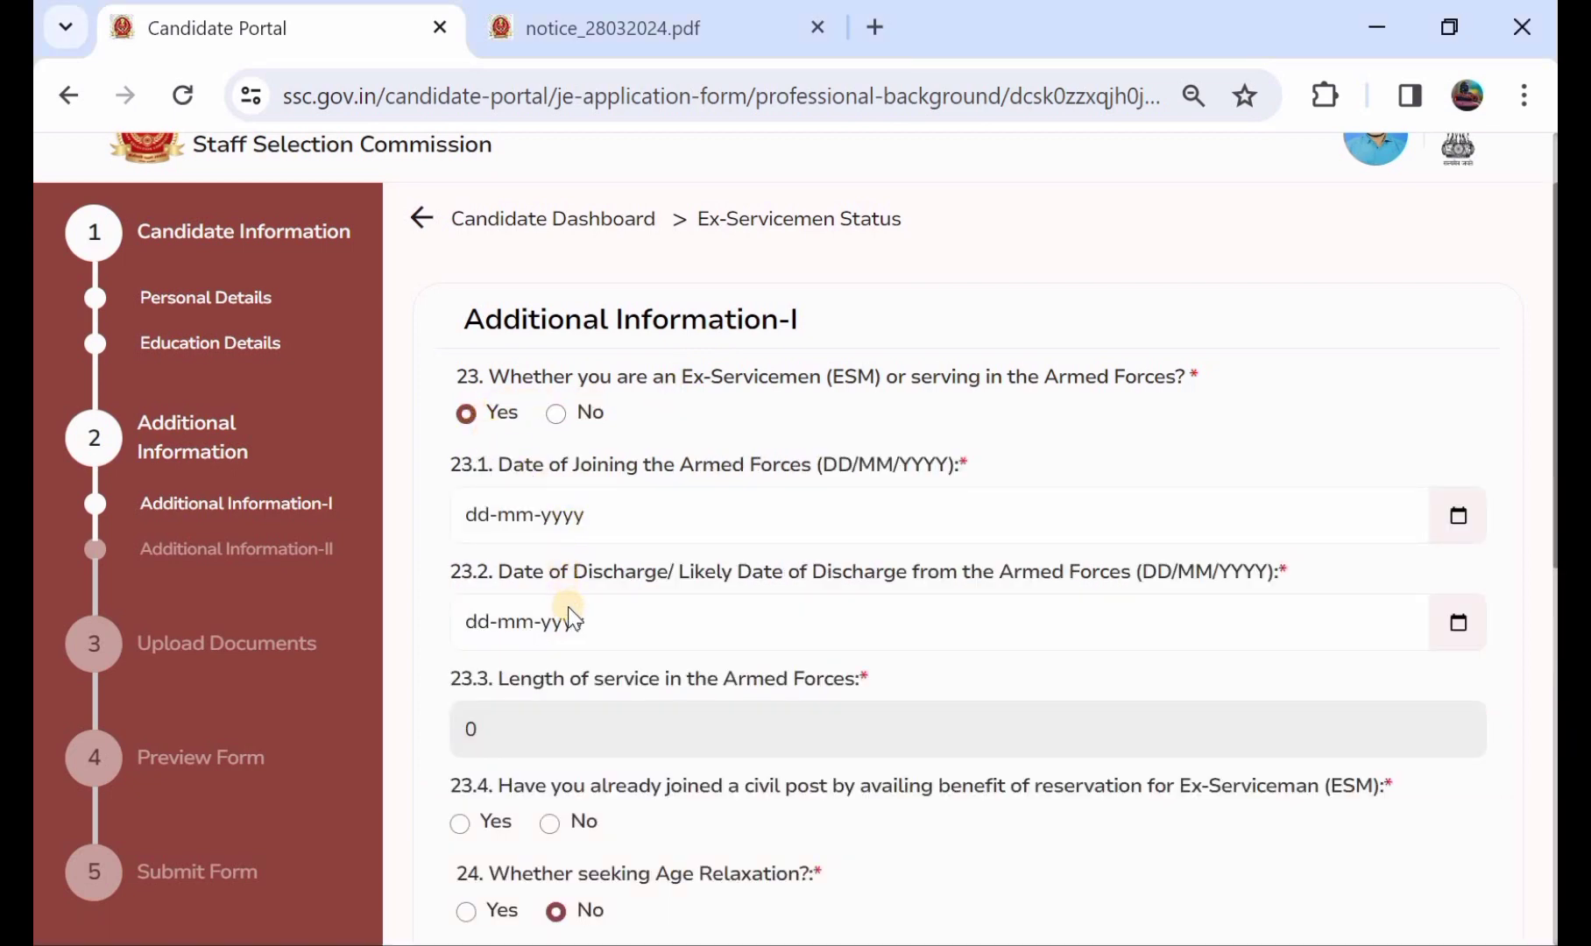
{"action": "left_click", "coordinate": [557, 412]}
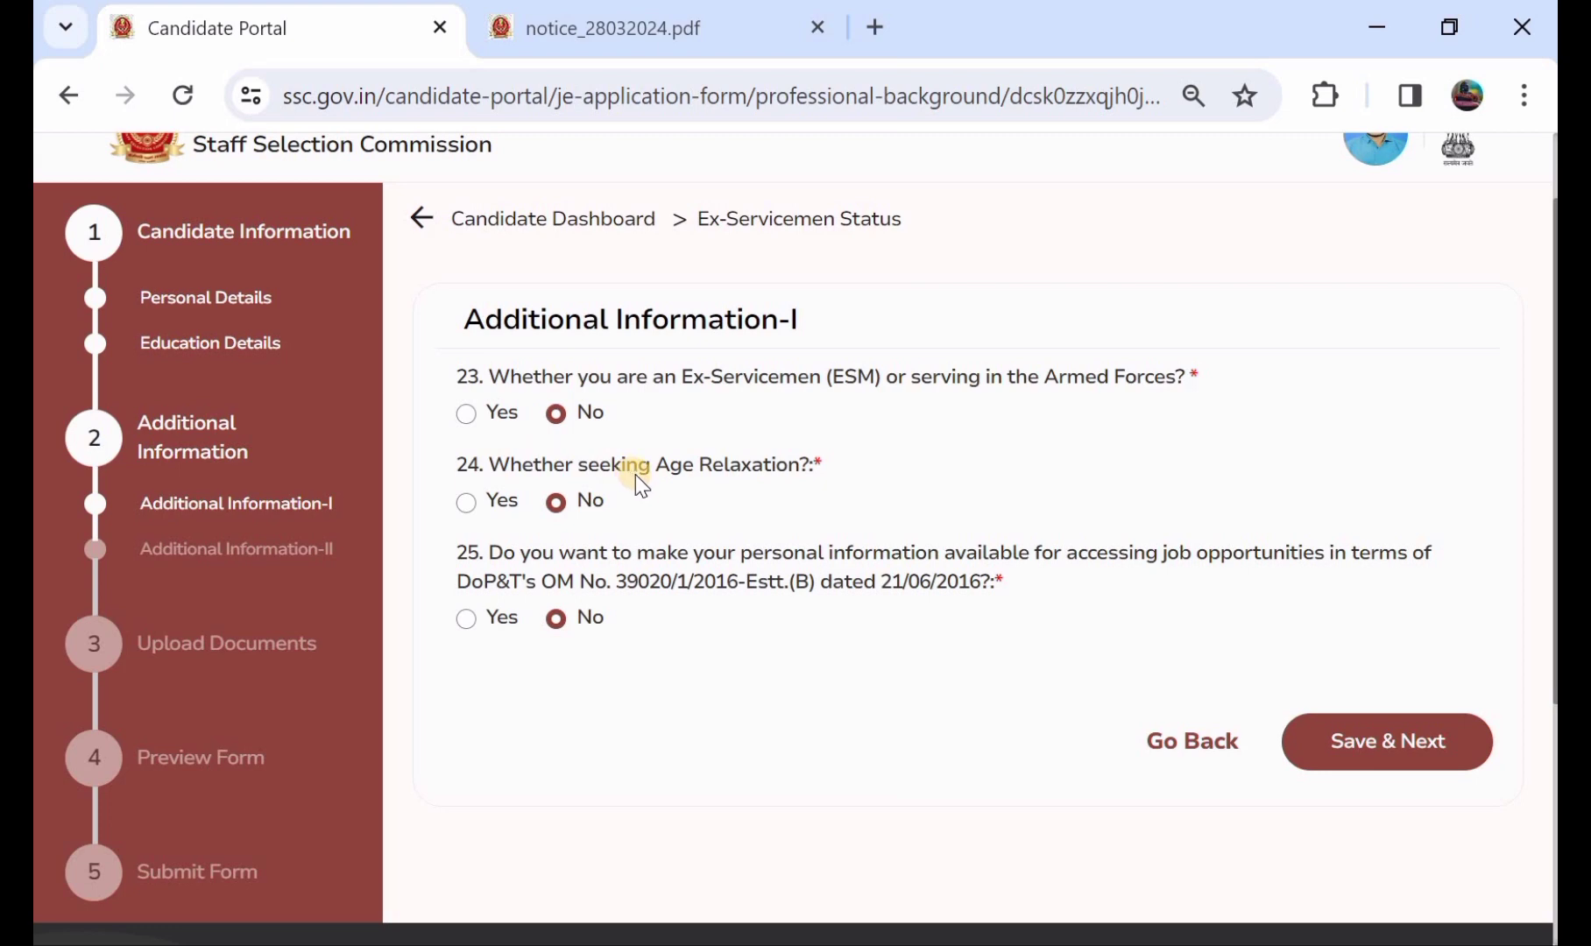
{"action": "left_click", "coordinate": [466, 502]}
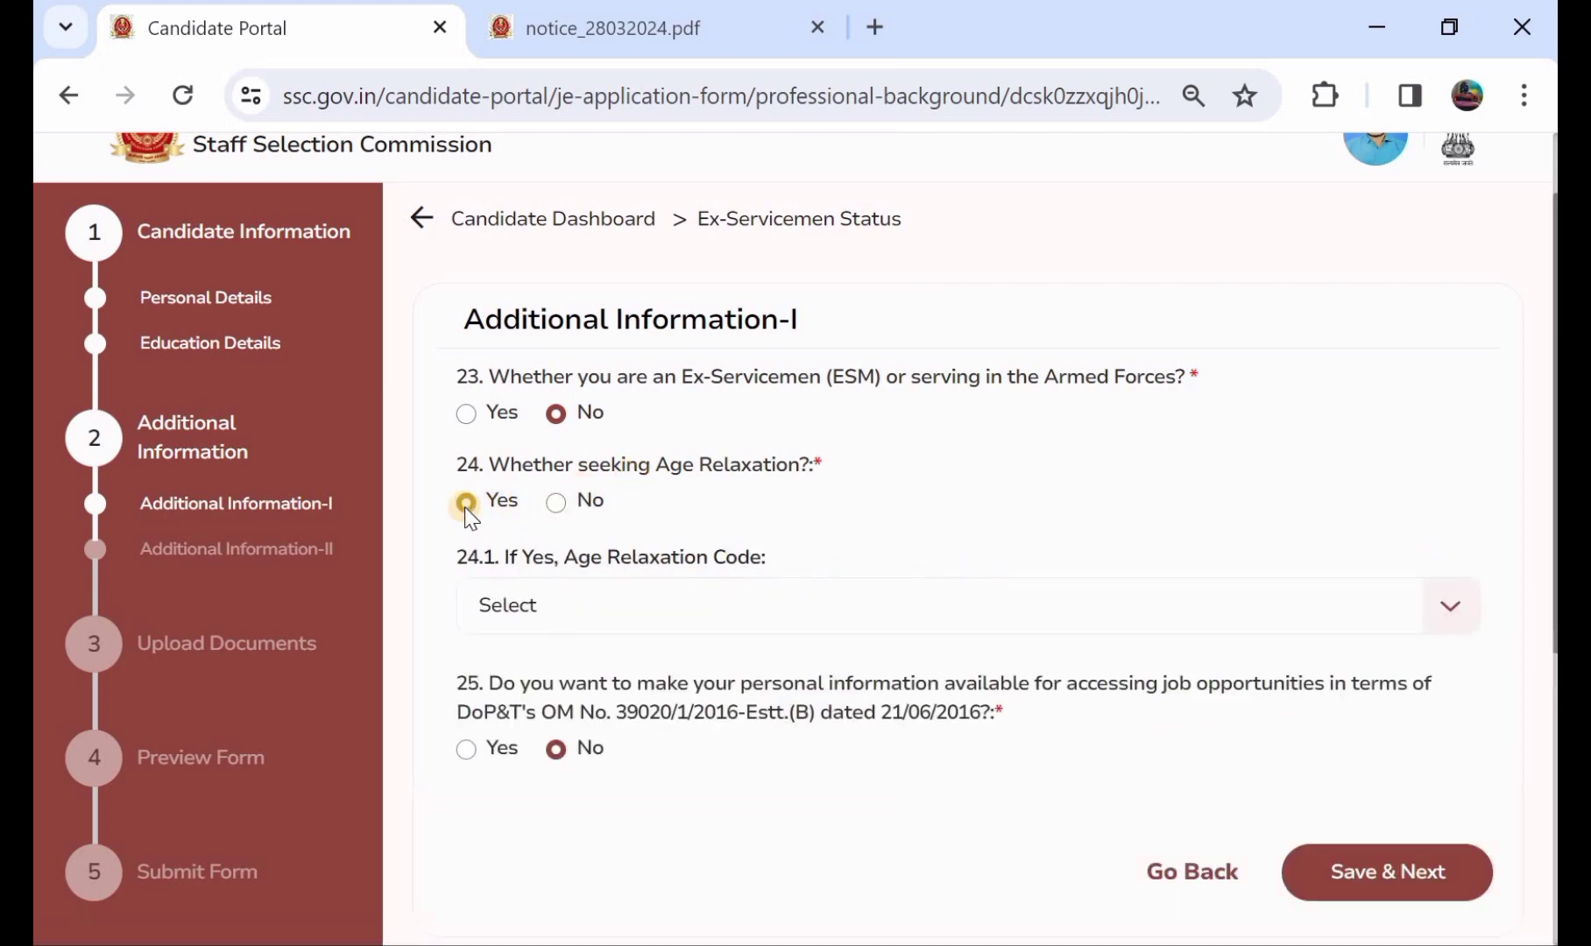
{"action": "left_click", "coordinate": [620, 605]}
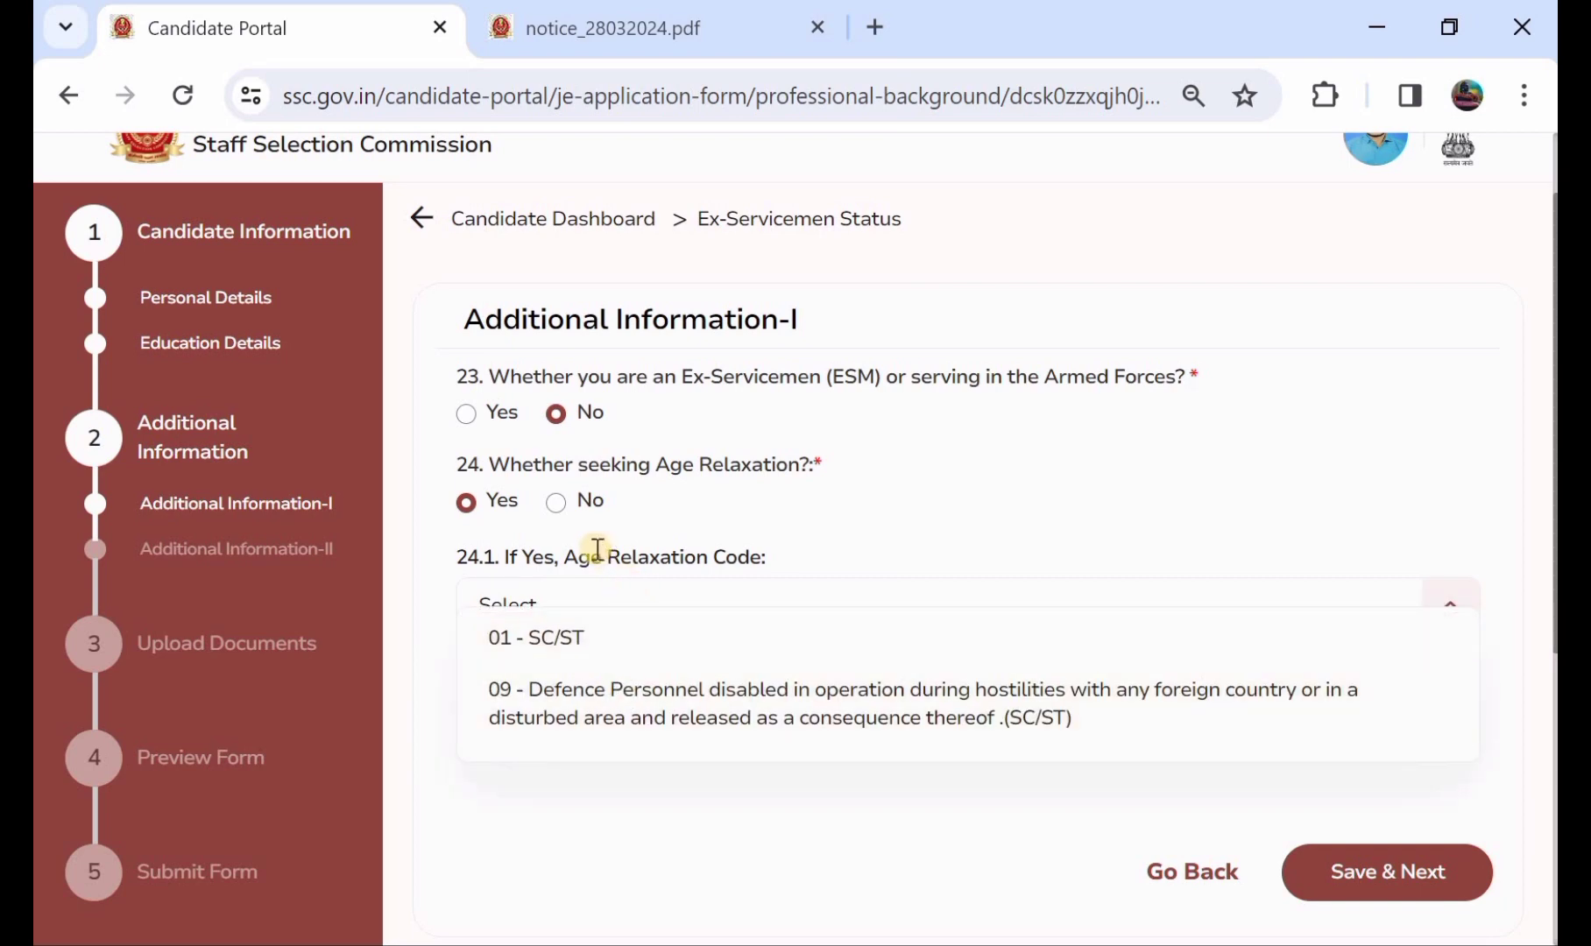
{"action": "left_click", "coordinate": [553, 503]}
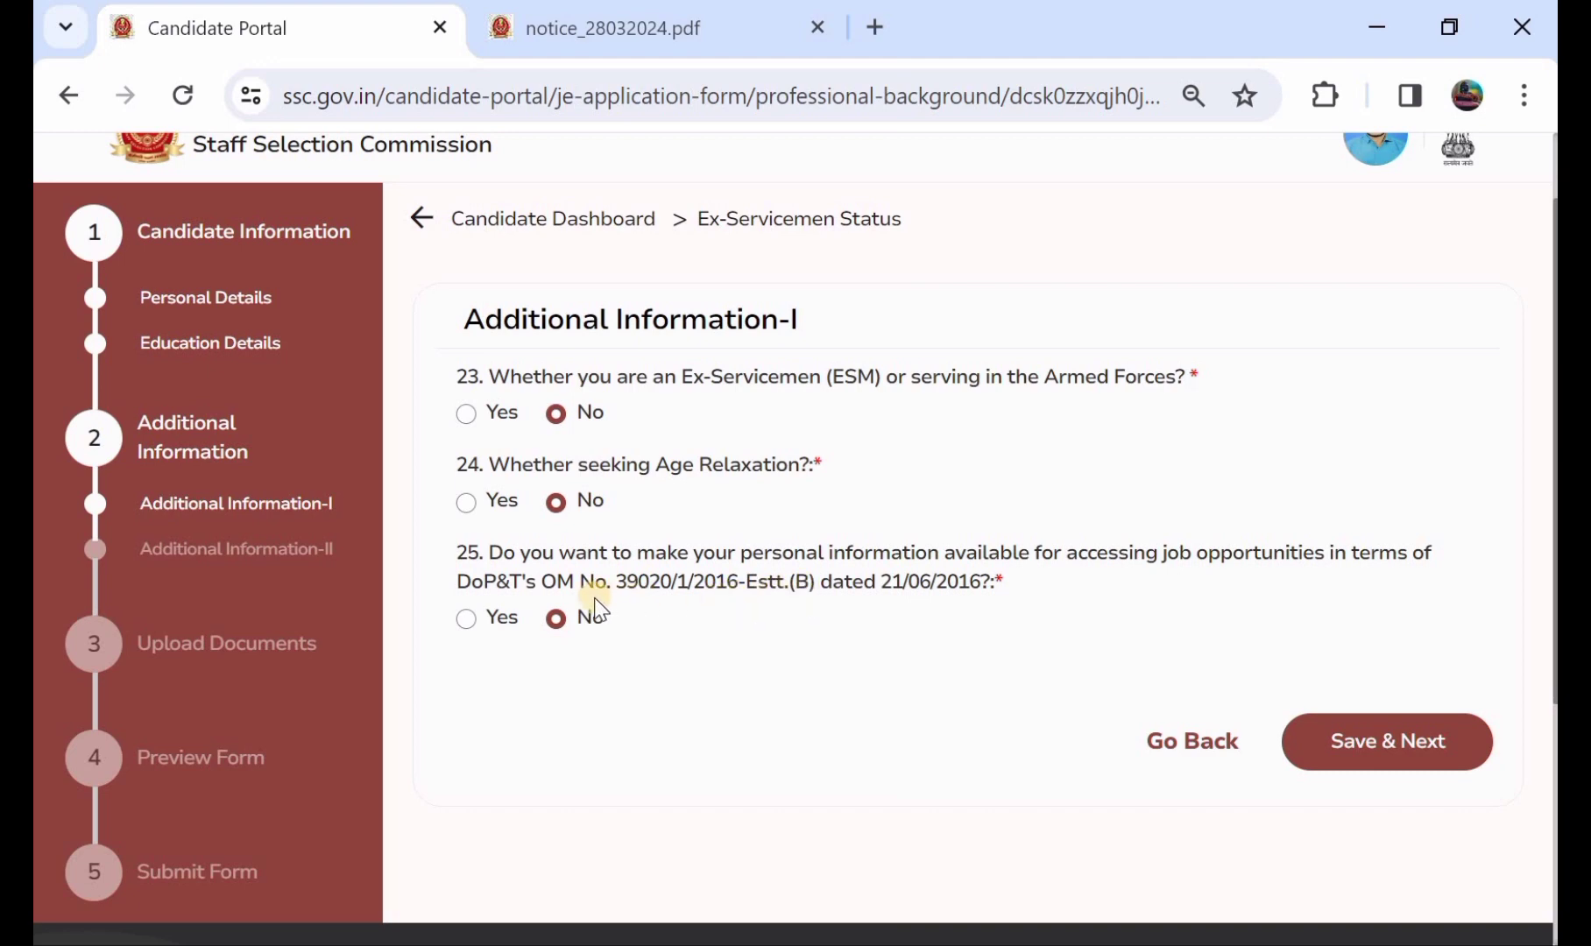
- Answer Yes to making personal information available for job opportunities, and save Additional Information-I
{"action": "left_click", "coordinate": [498, 622]}
{"action": "left_click", "coordinate": [1371, 755]}
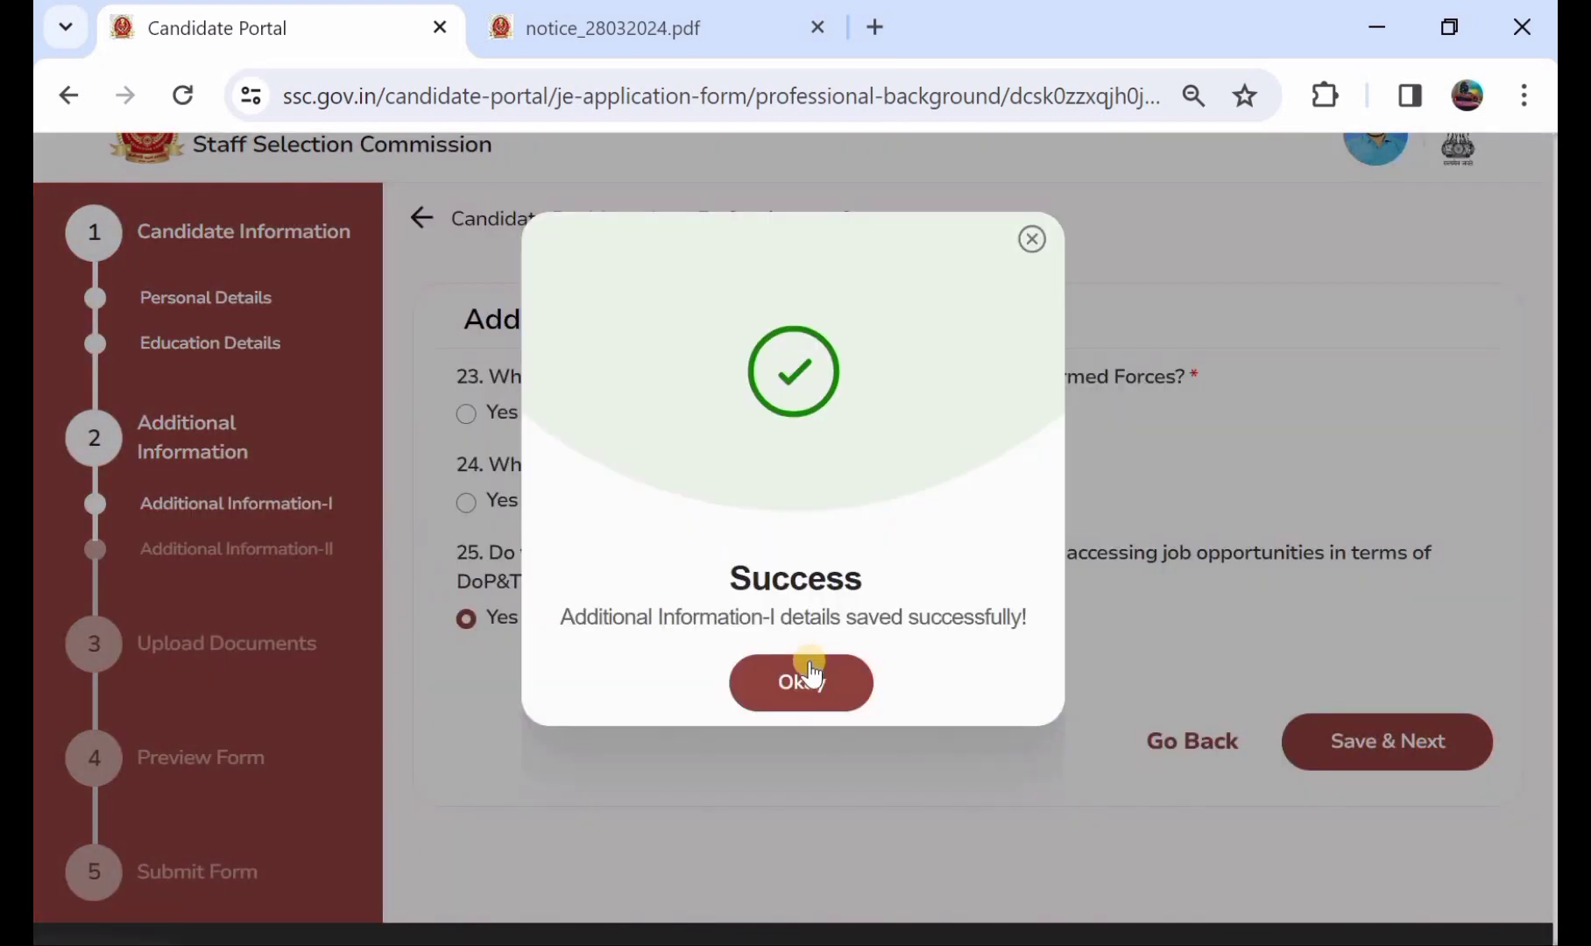
{"action": "left_click", "coordinate": [784, 692]}
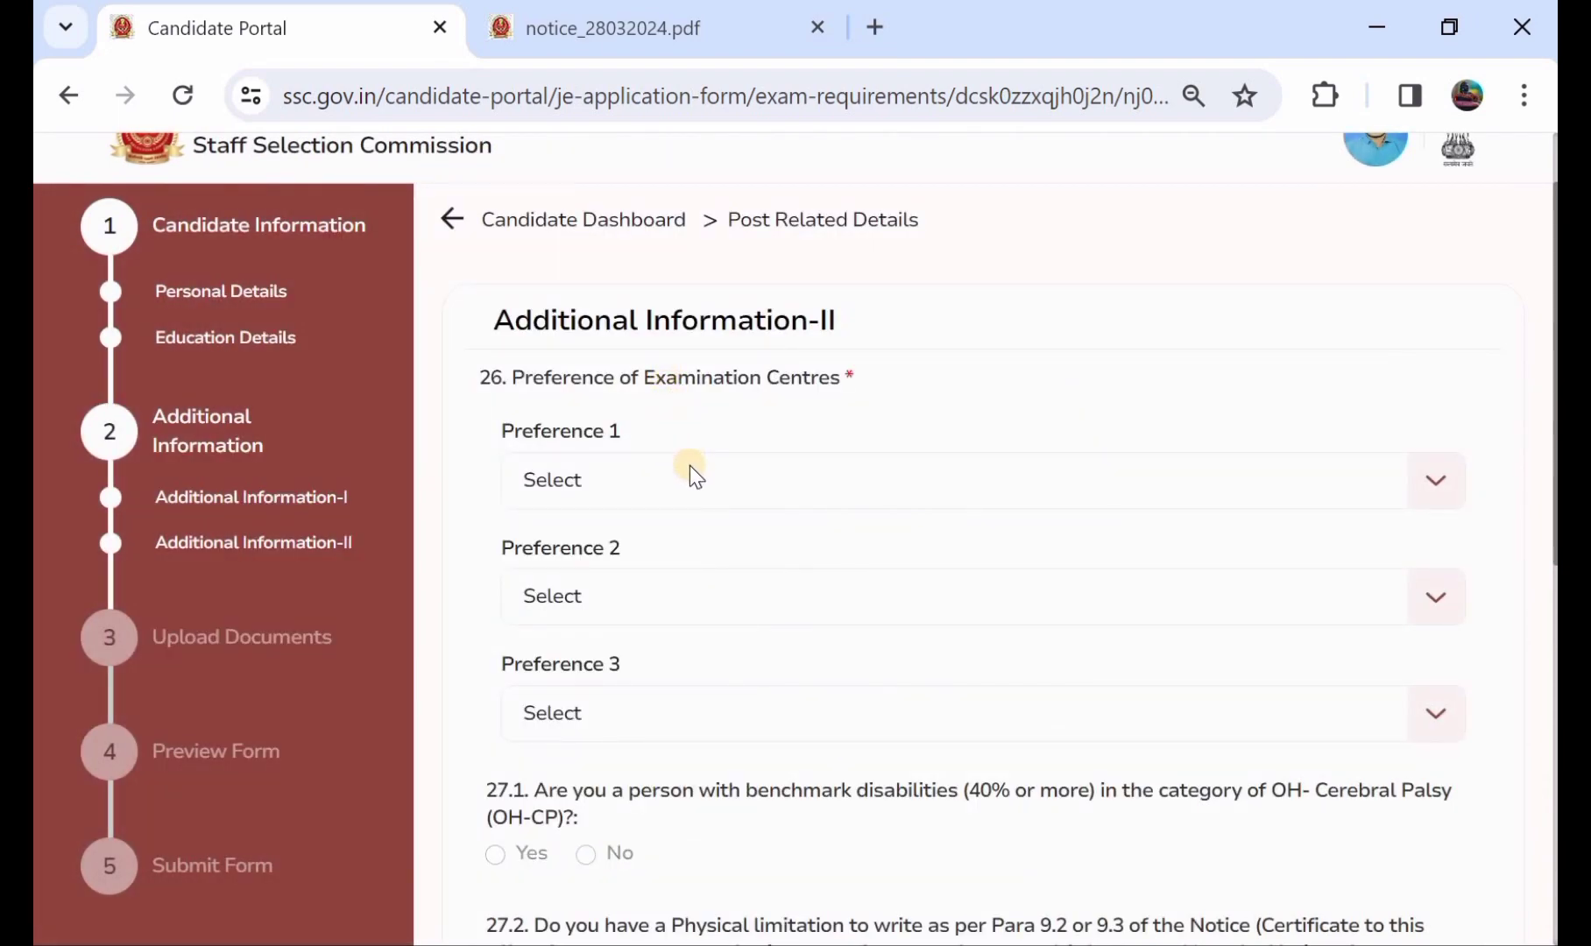
- Set the first examination centre preference to SR-Warangal (8603)
{"action": "left_click", "coordinate": [618, 490]}
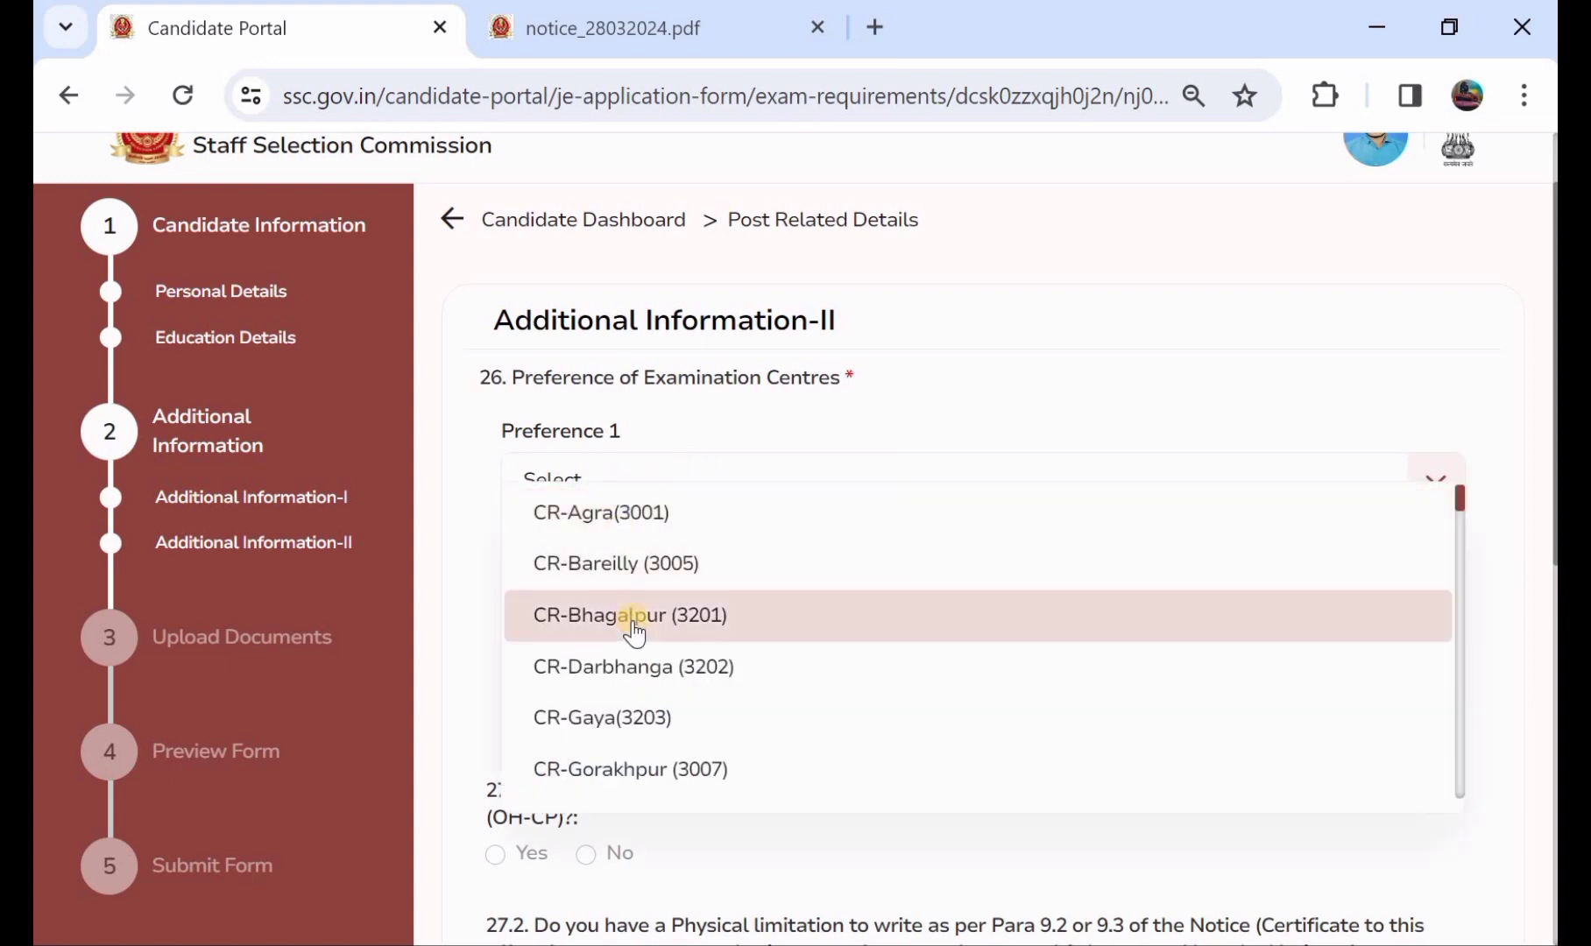
{"action": "scroll", "coordinate": [632, 627], "scroll_direction": "down", "scroll_amount": 3}
{"action": "scroll", "coordinate": [635, 629], "scroll_direction": "down", "scroll_amount": 6}
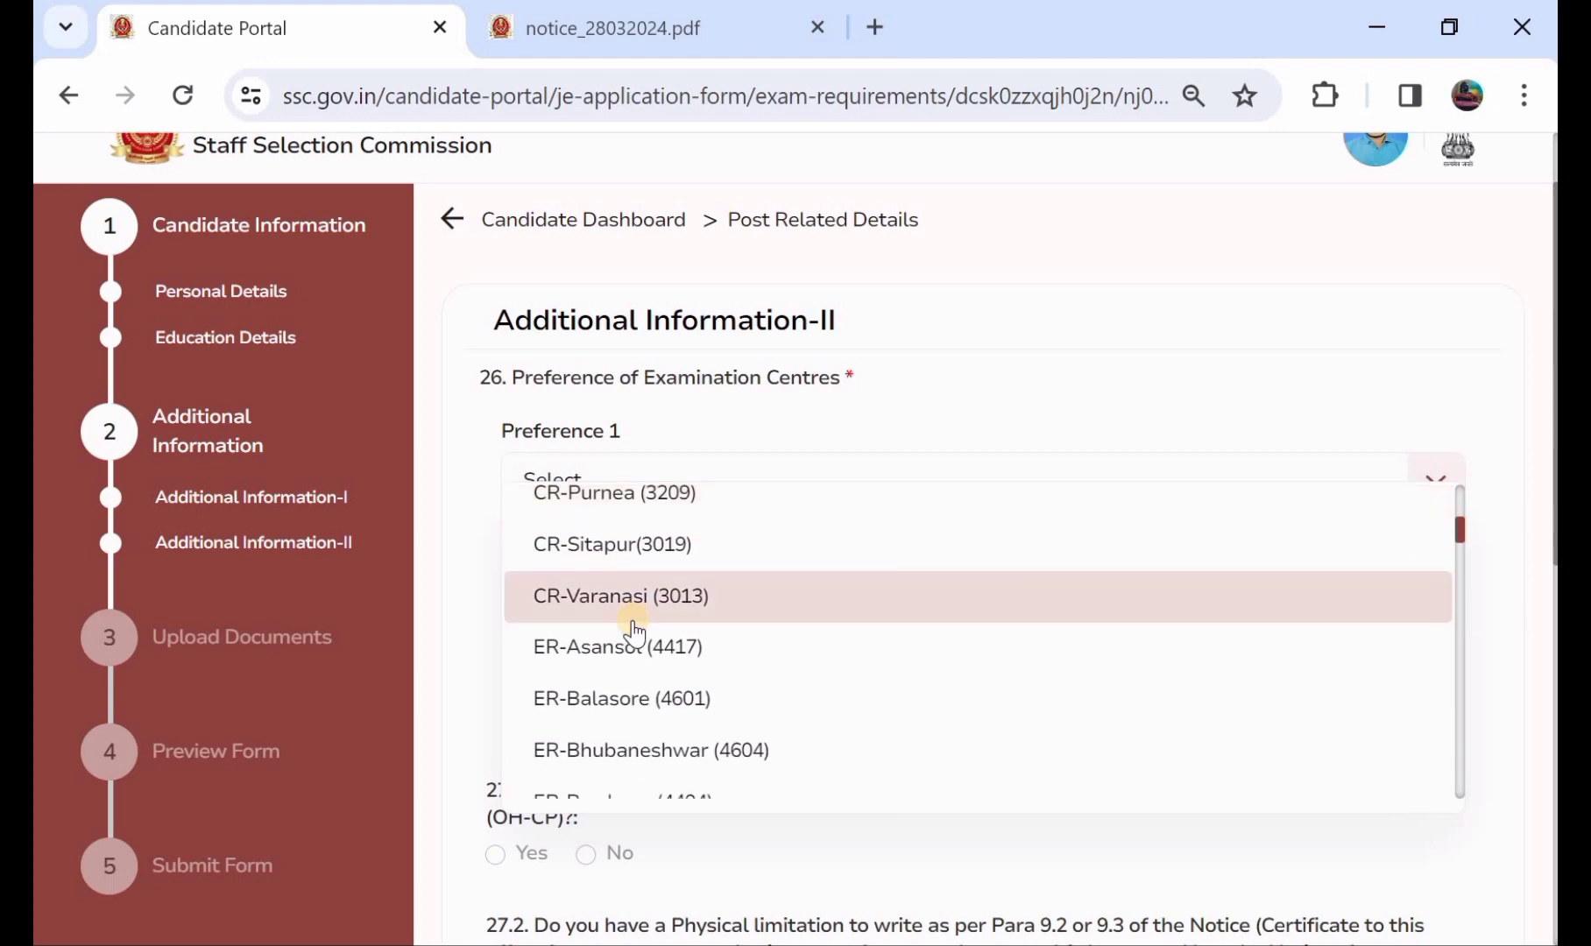
{"action": "scroll", "coordinate": [634, 629], "scroll_direction": "down", "scroll_amount": 7}
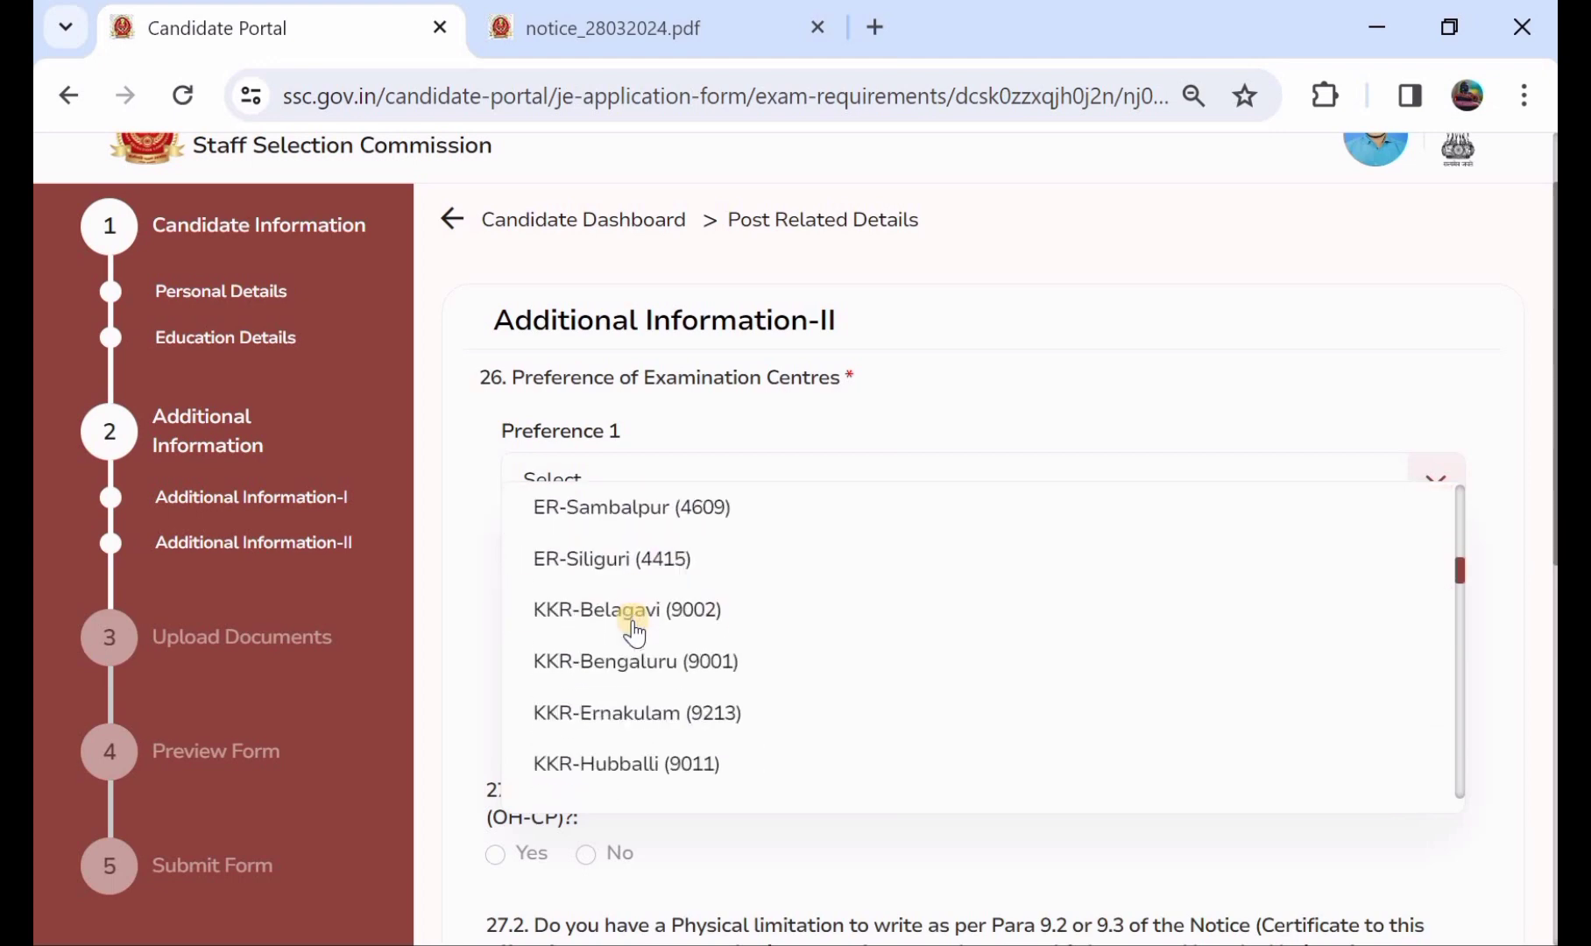
{"action": "scroll", "coordinate": [634, 629], "scroll_direction": "down", "scroll_amount": 7}
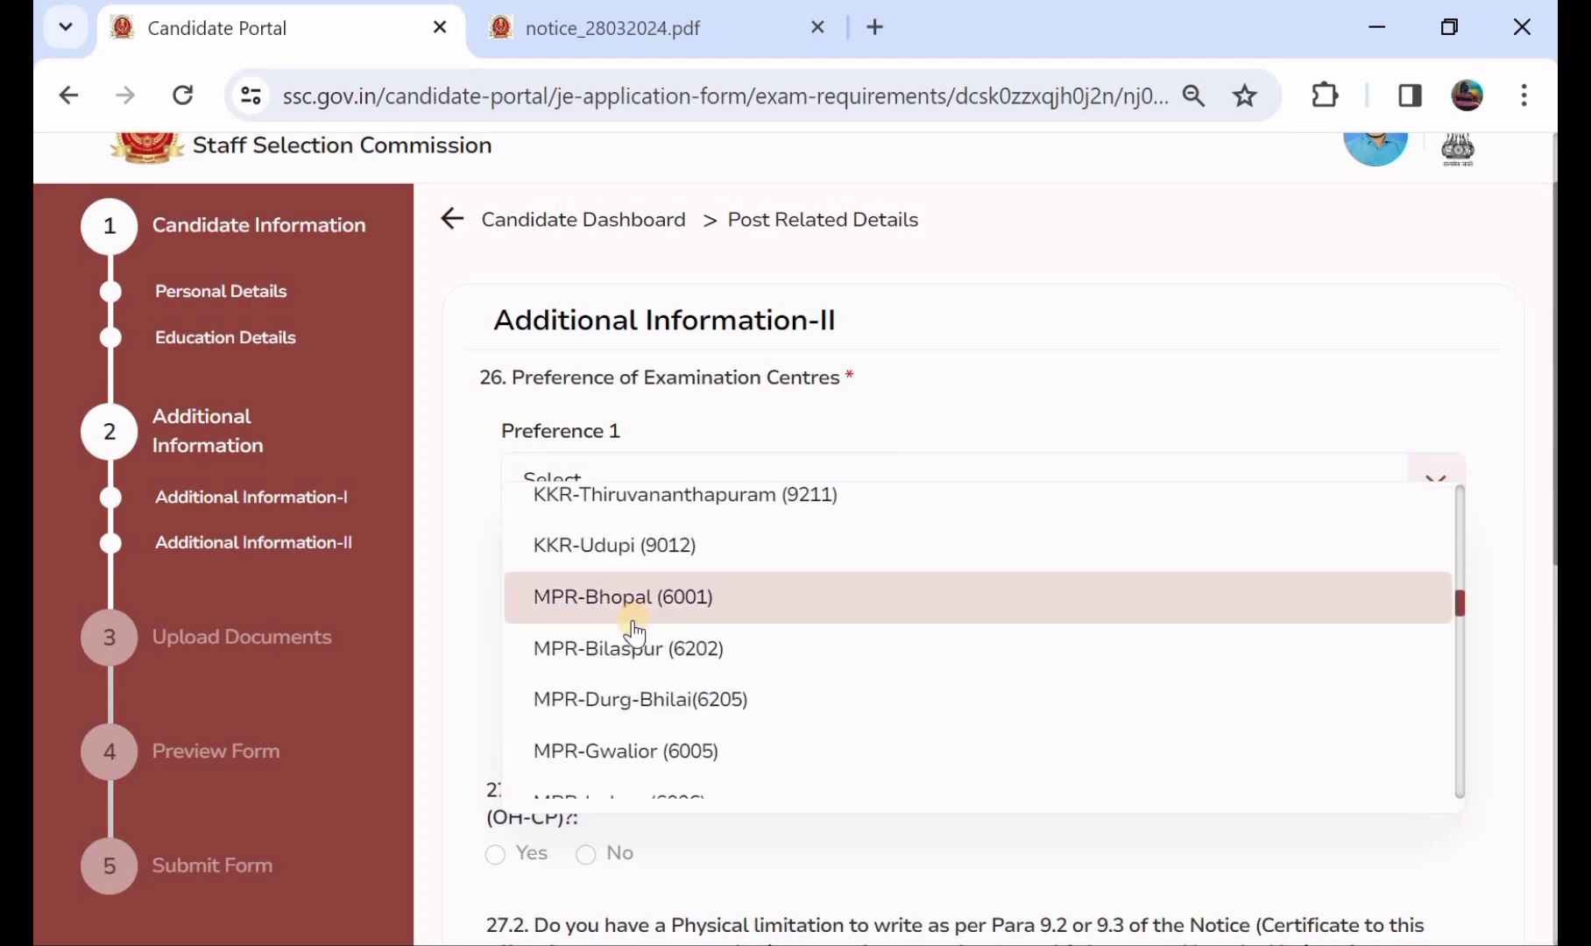
{"action": "scroll", "coordinate": [634, 629], "scroll_direction": "down", "scroll_amount": 8}
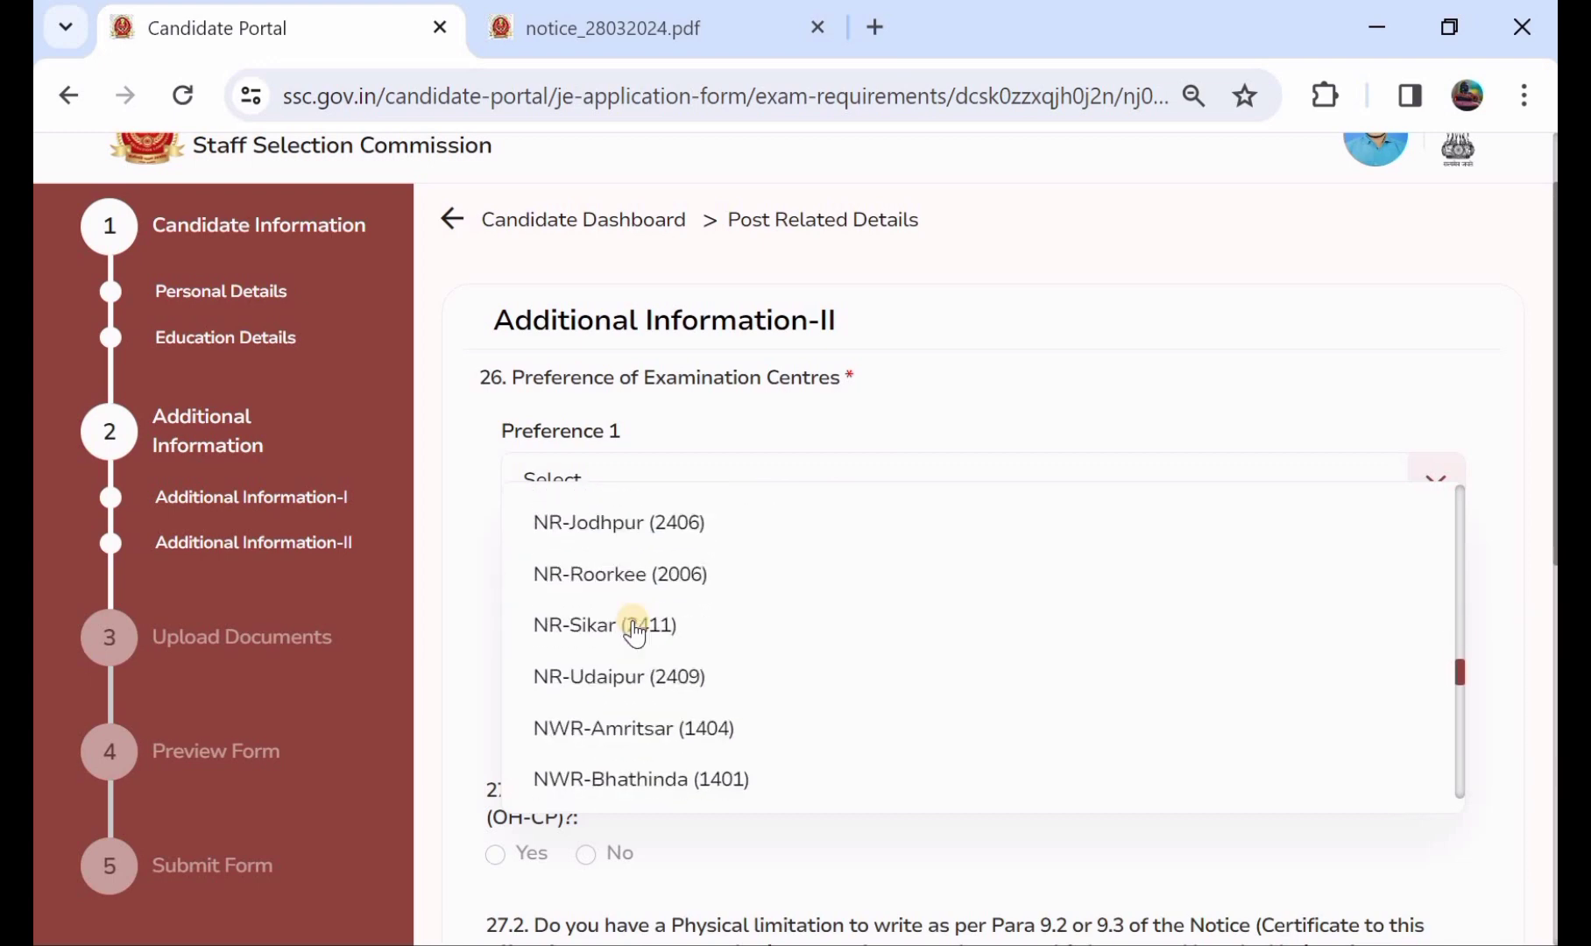
{"action": "scroll", "coordinate": [634, 629], "scroll_direction": "down", "scroll_amount": 6}
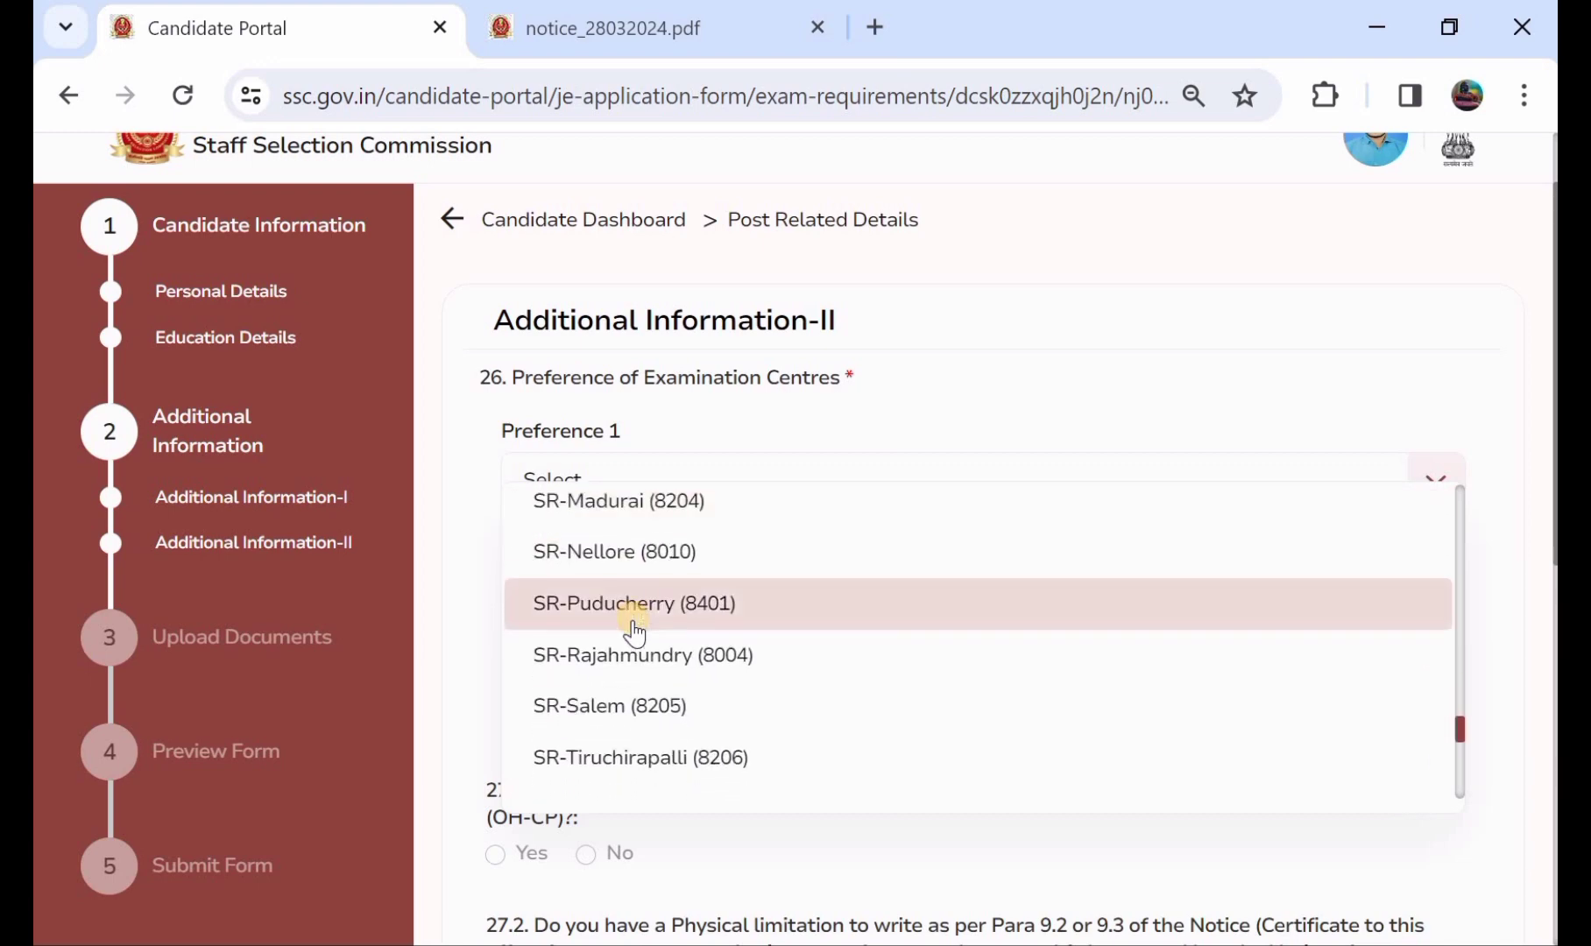
{"action": "scroll", "coordinate": [635, 629], "scroll_direction": "down", "scroll_amount": 8}
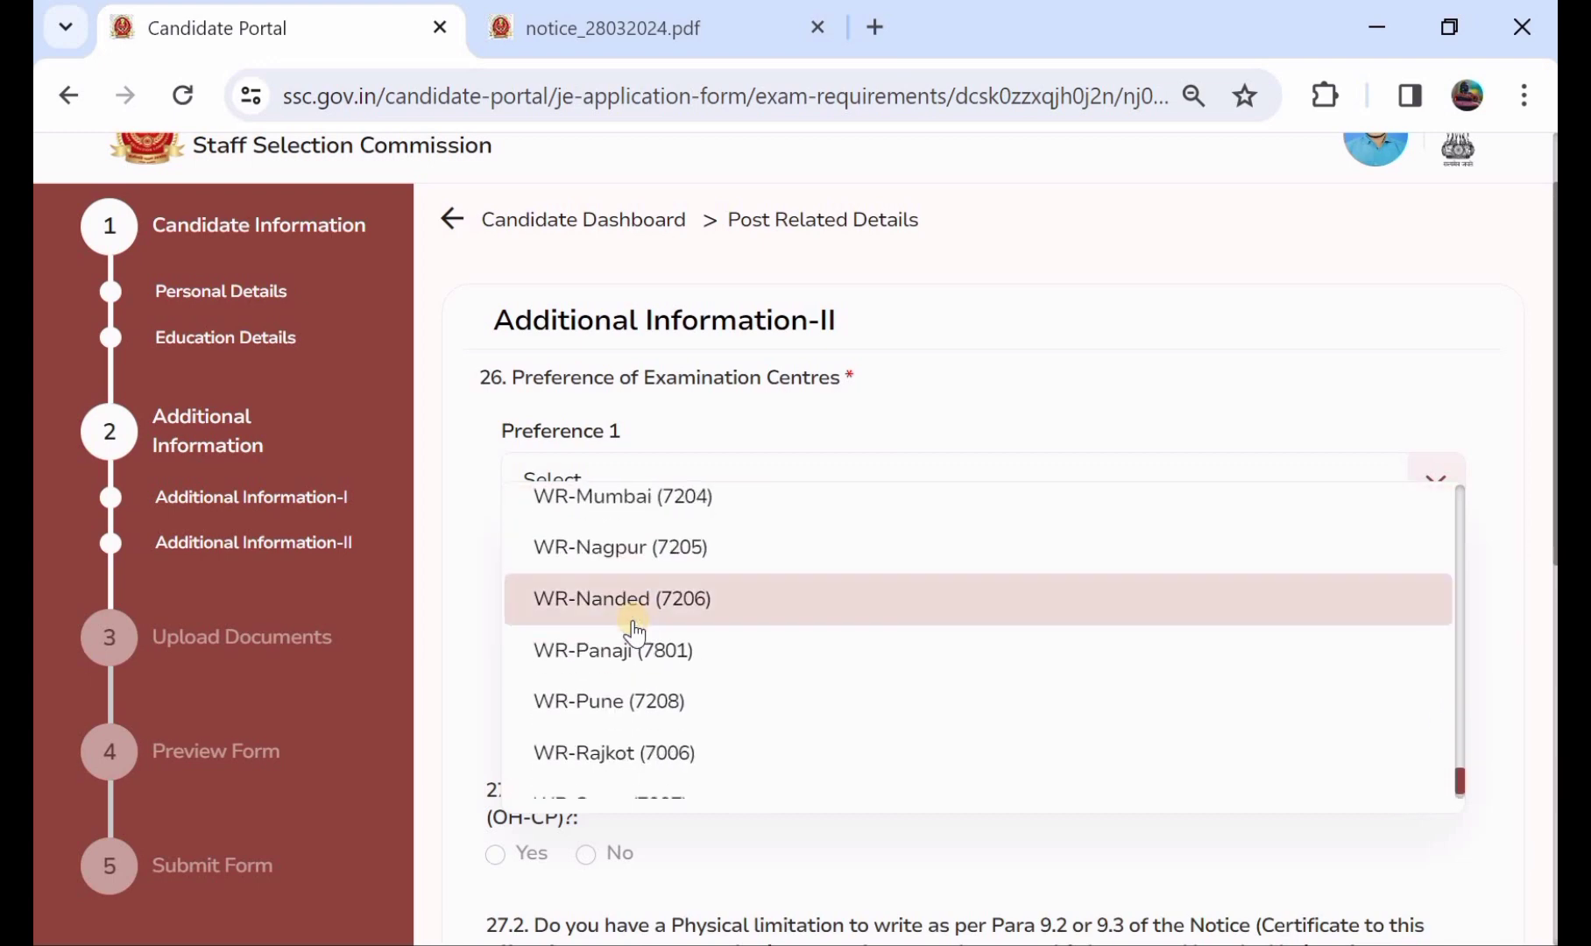
{"action": "scroll", "coordinate": [632, 620], "scroll_direction": "down", "scroll_amount": 2}
{"action": "scroll", "coordinate": [792, 344], "scroll_direction": "up", "scroll_amount": 5}
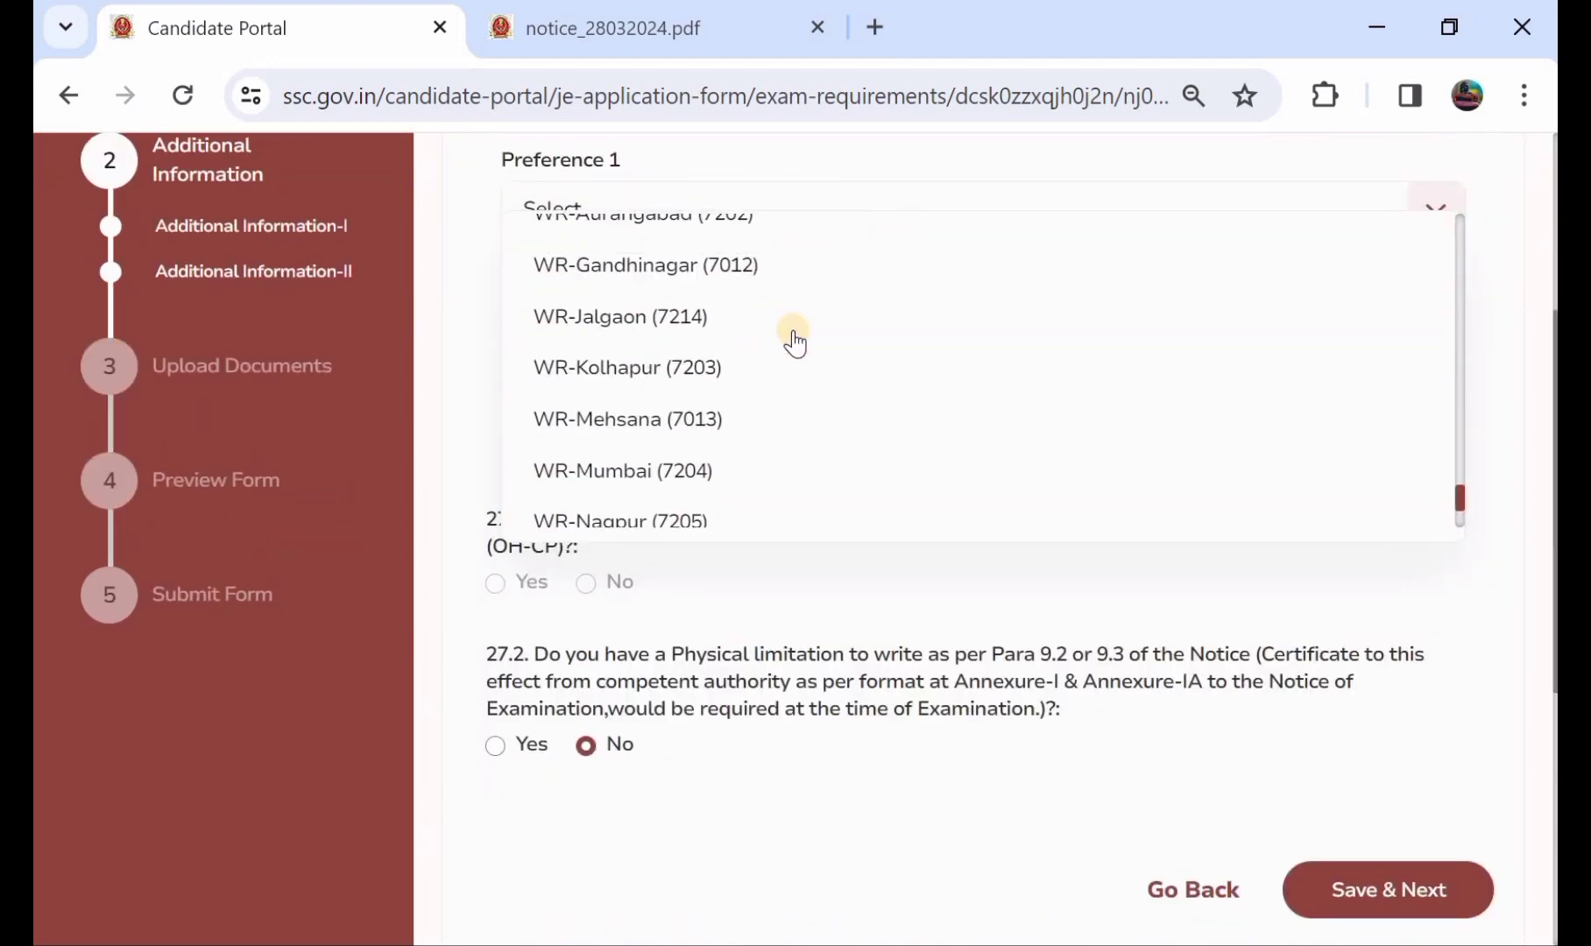
{"action": "scroll", "coordinate": [794, 343], "scroll_direction": "up", "scroll_amount": 4}
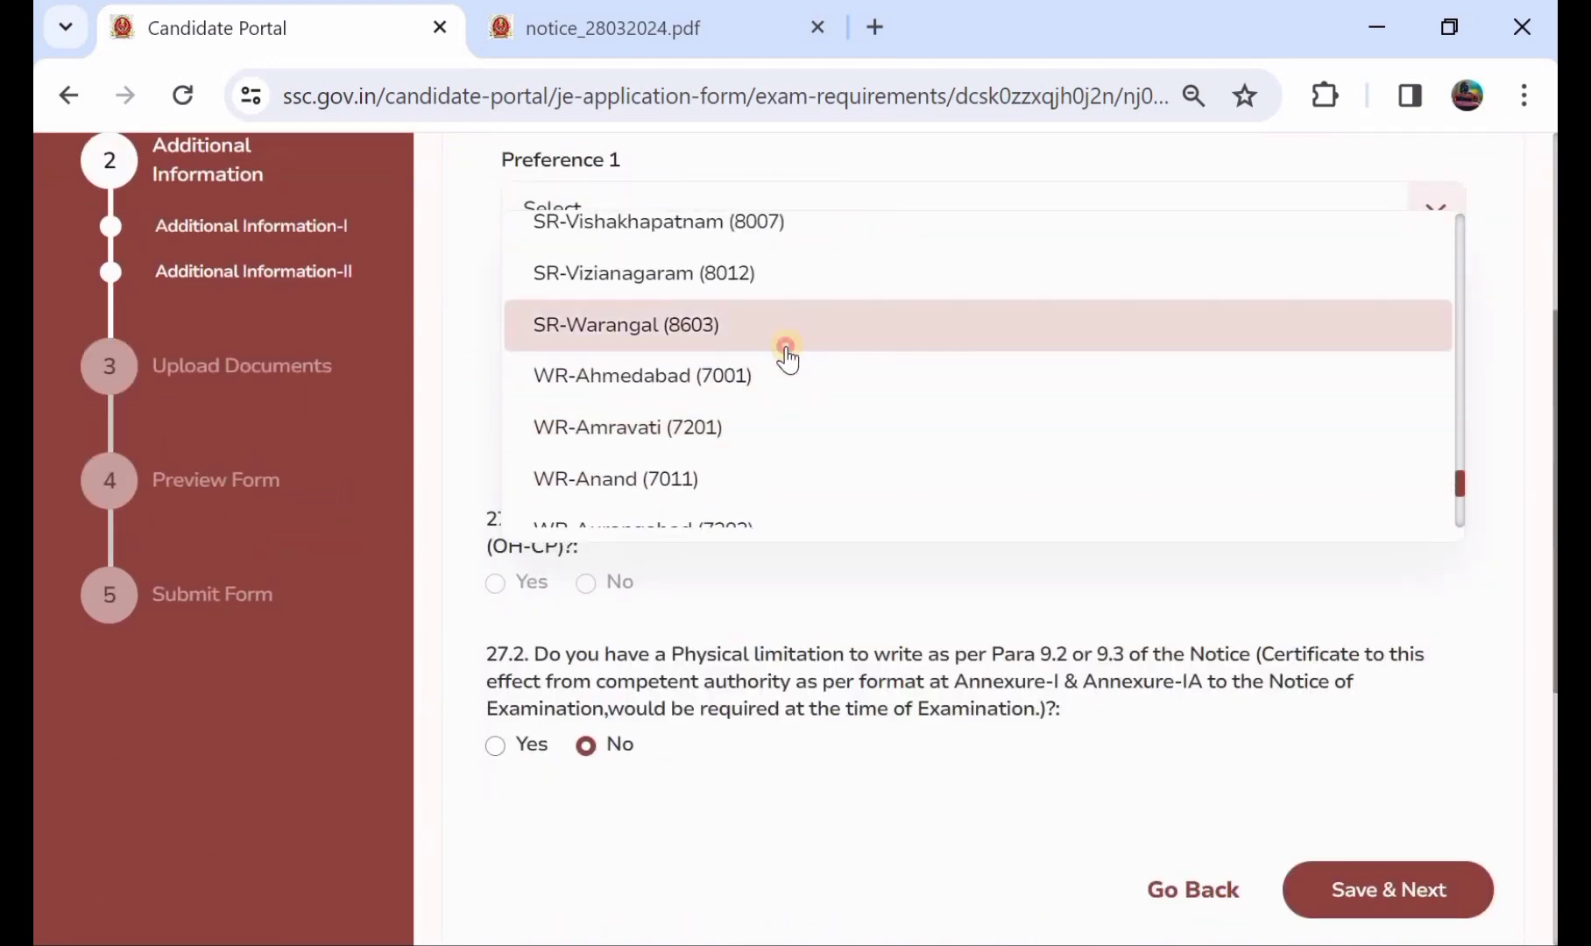
{"action": "left_click", "coordinate": [791, 349]}
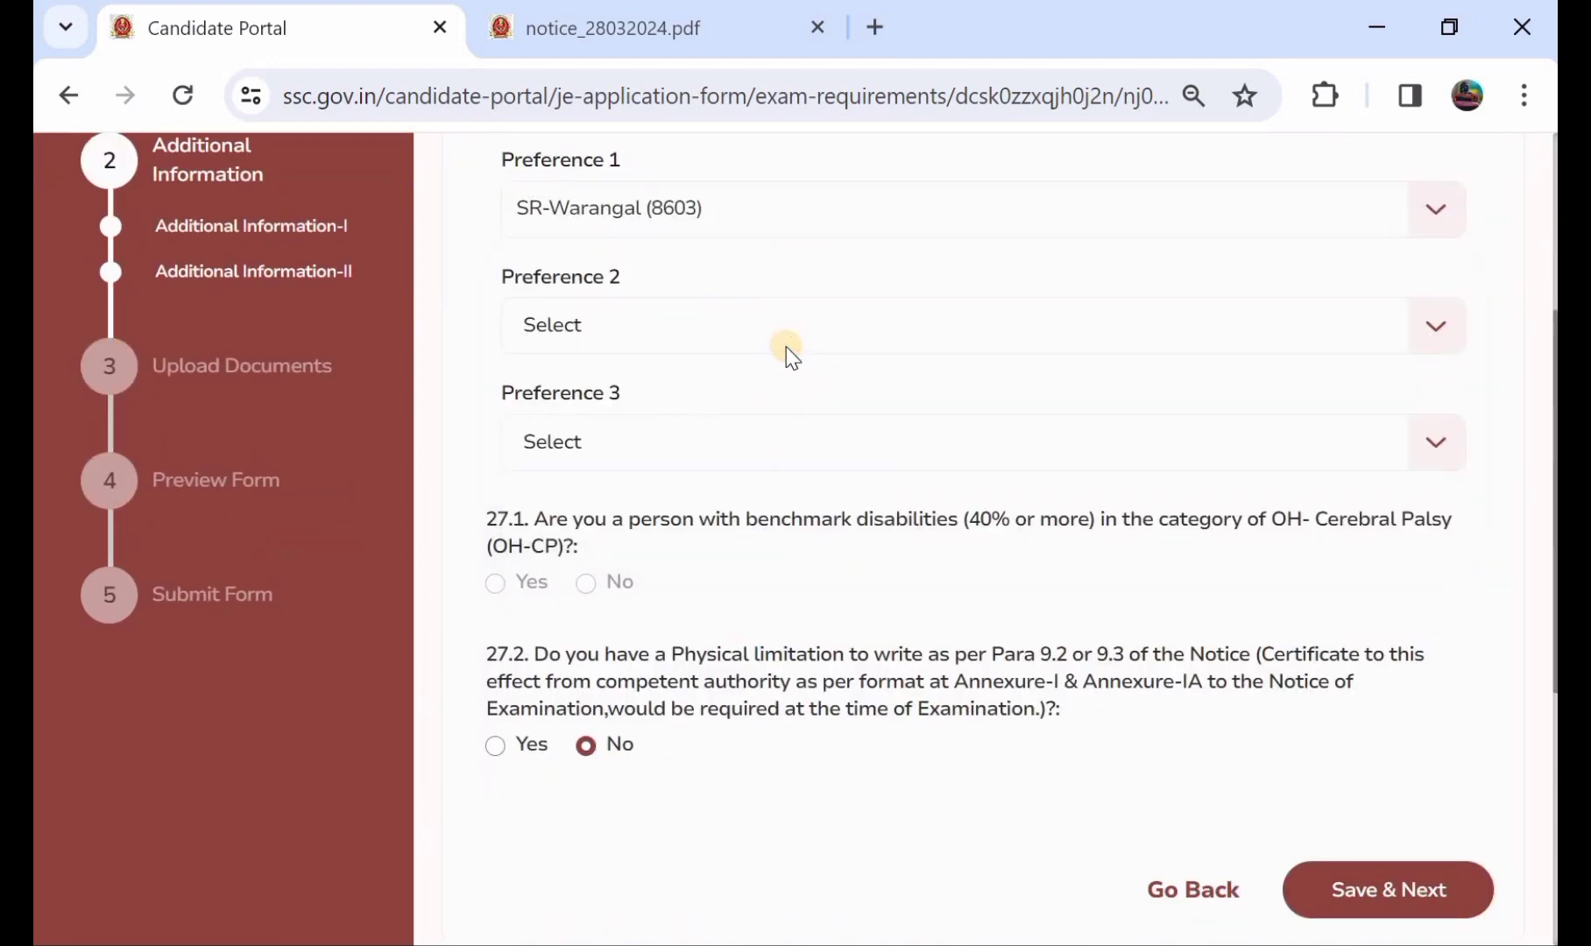
- Set the second examination centre preference to SR-Hyderabad (8601) and the third to SR-Guntur (8001)
{"action": "left_click", "coordinate": [684, 308]}
{"action": "scroll", "coordinate": [650, 504], "scroll_direction": "down", "scroll_amount": 1}
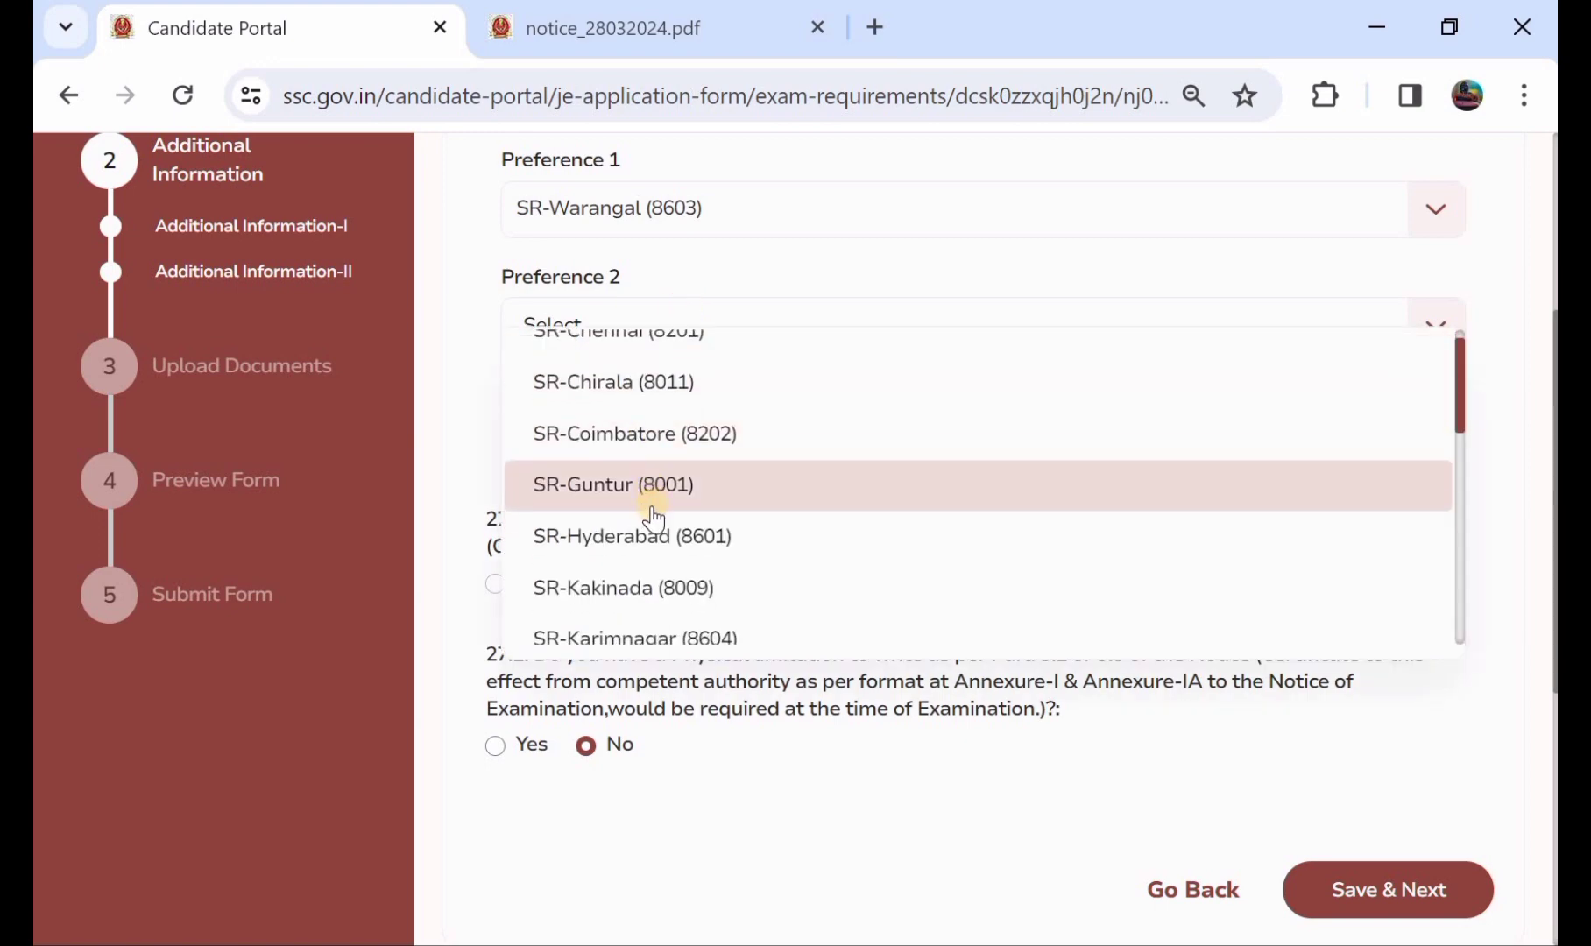
{"action": "left_click", "coordinate": [657, 536]}
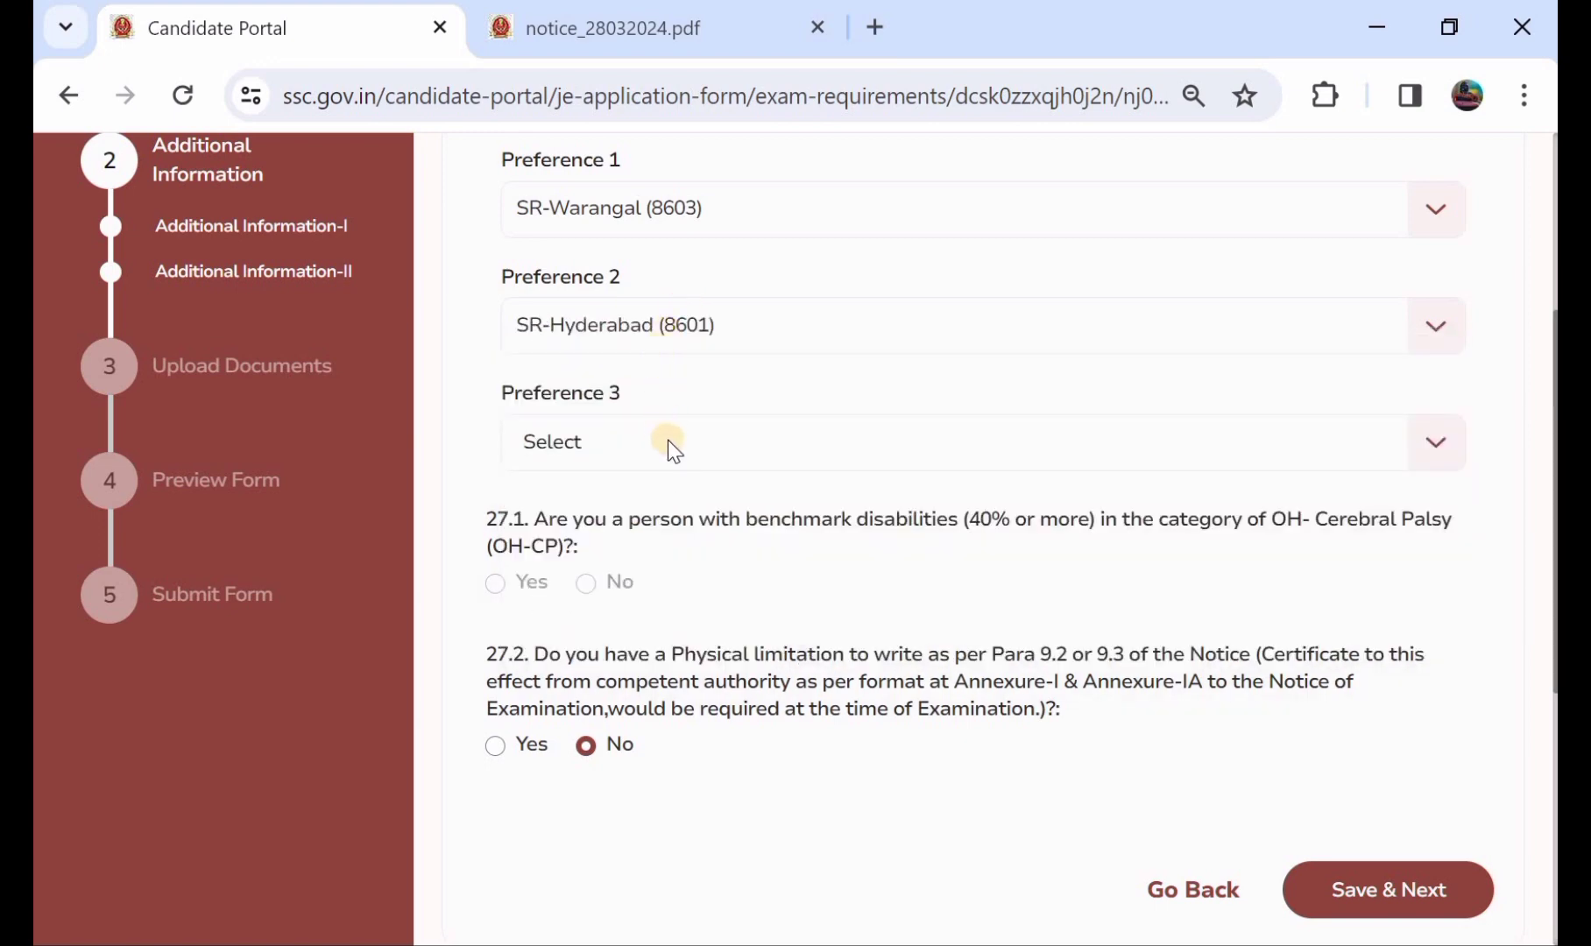
{"action": "left_click", "coordinate": [668, 439]}
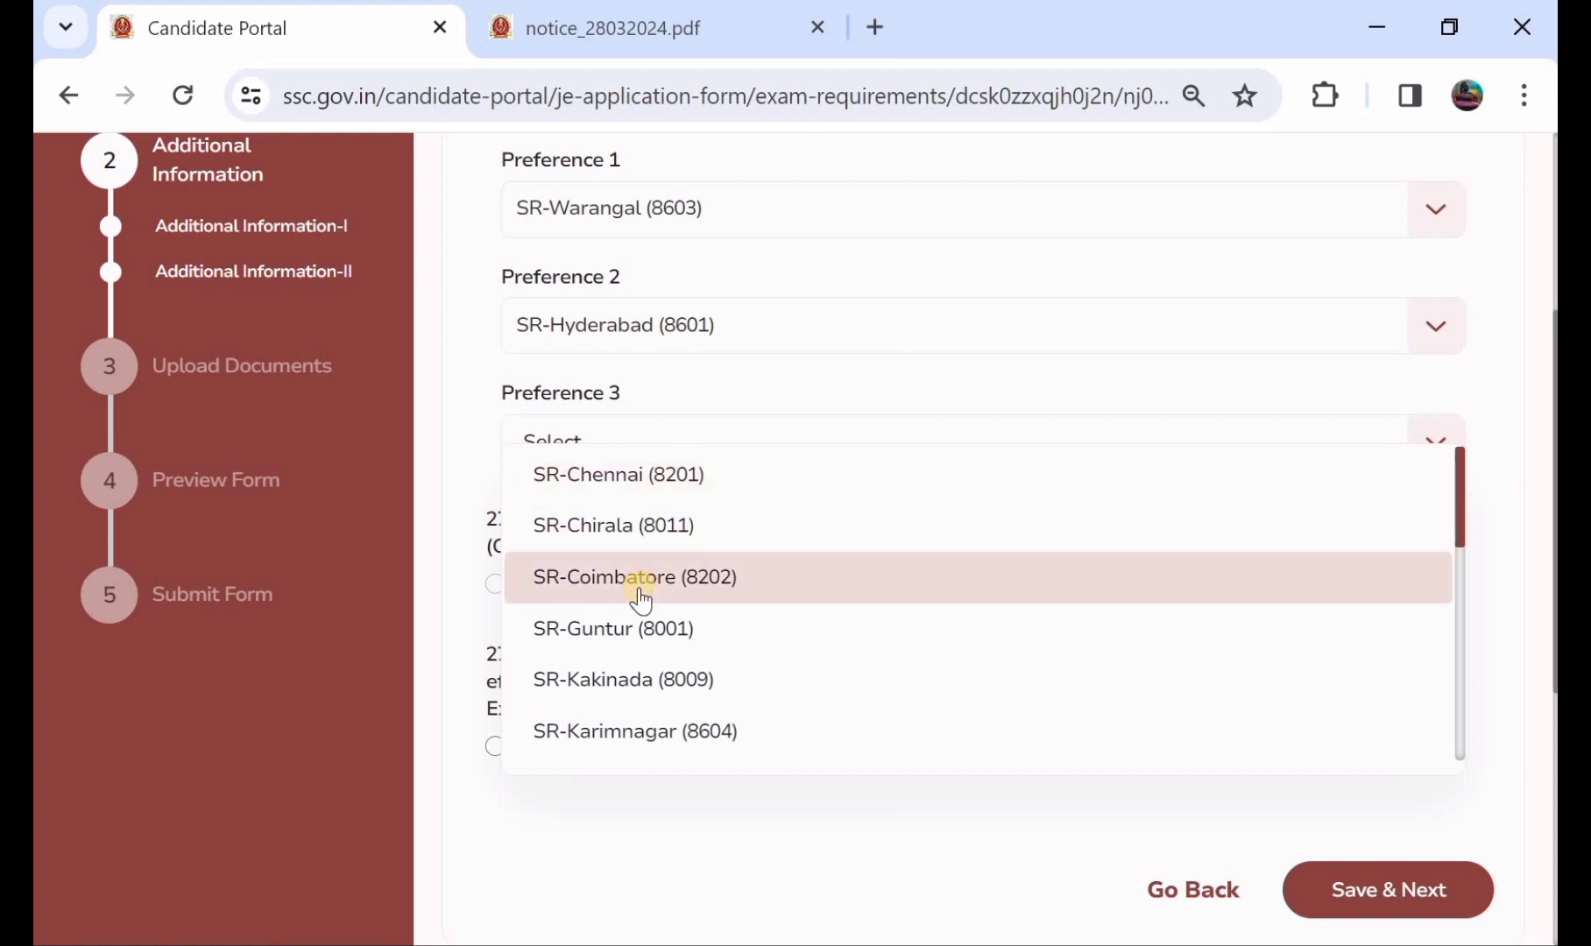
{"action": "left_click", "coordinate": [650, 628]}
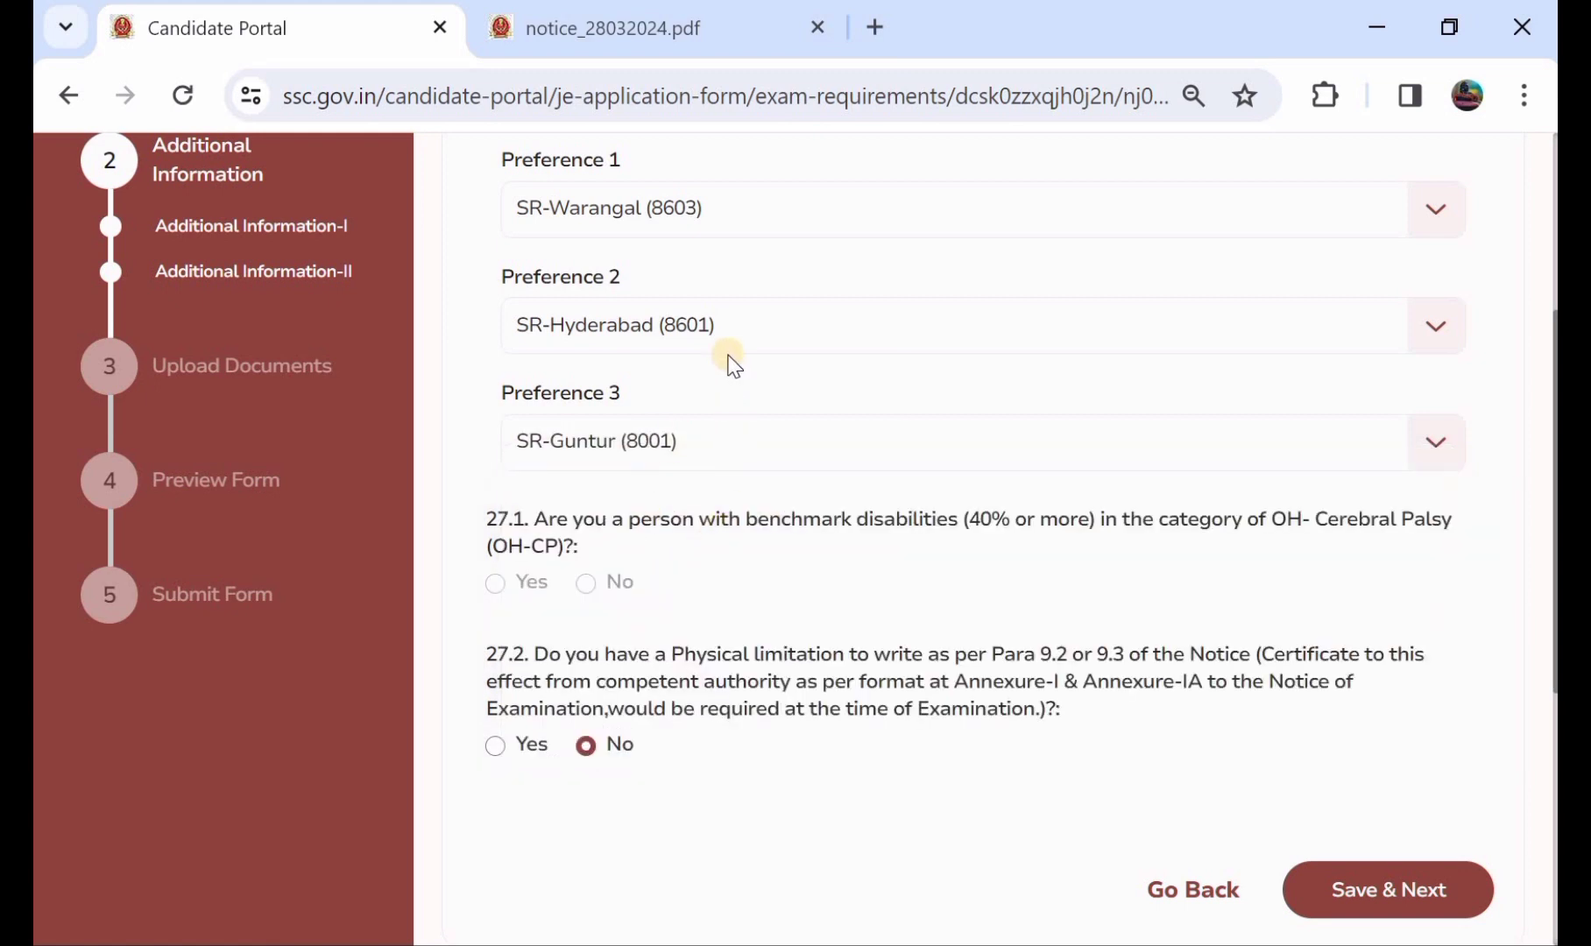
{"action": "scroll", "coordinate": [733, 364], "scroll_direction": "up", "scroll_amount": 1}
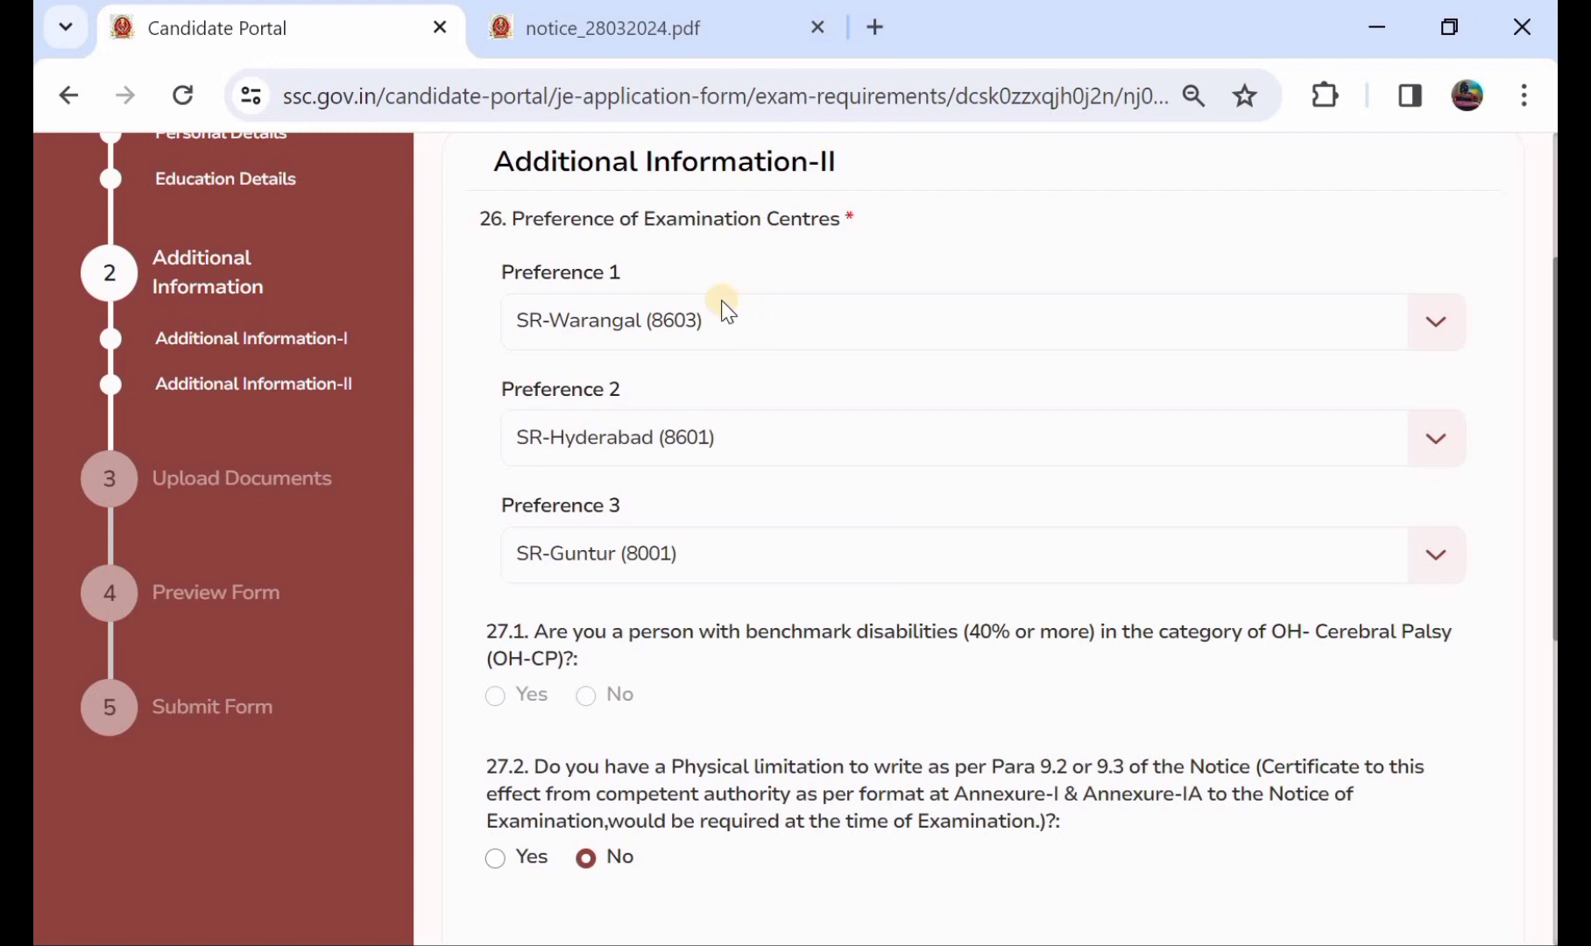
- Review the disability and physical limitation questions, leaving 27.2 at No, and save Additional Information-II
{"action": "scroll", "coordinate": [755, 440], "scroll_direction": "down", "scroll_amount": 2}
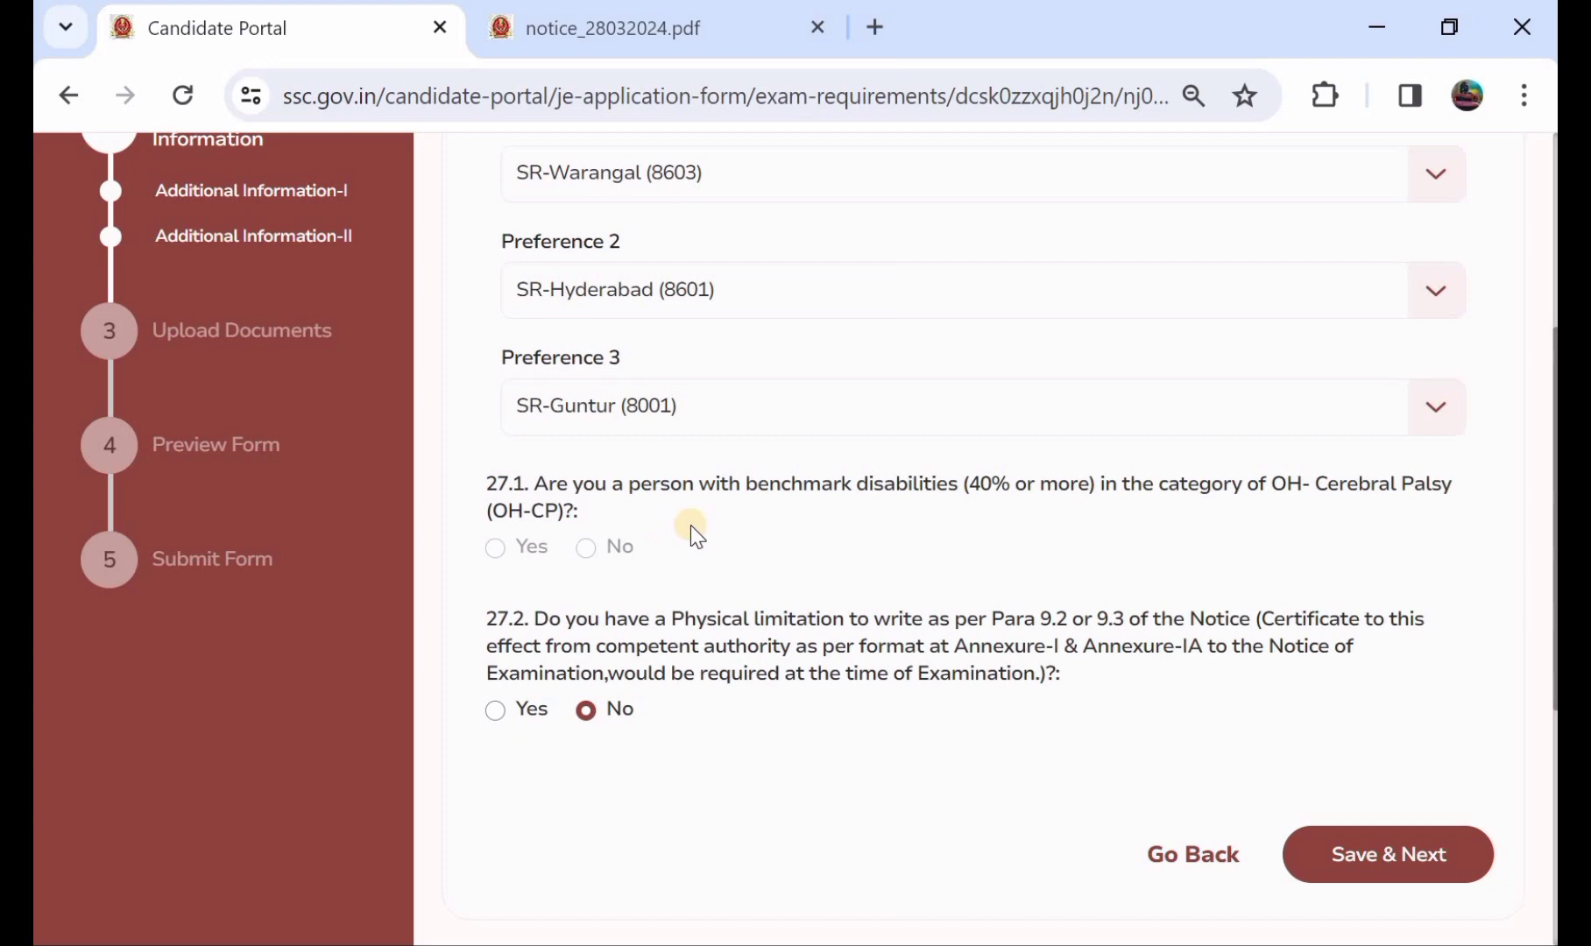
{"action": "scroll", "coordinate": [690, 525], "scroll_direction": "down", "scroll_amount": 1}
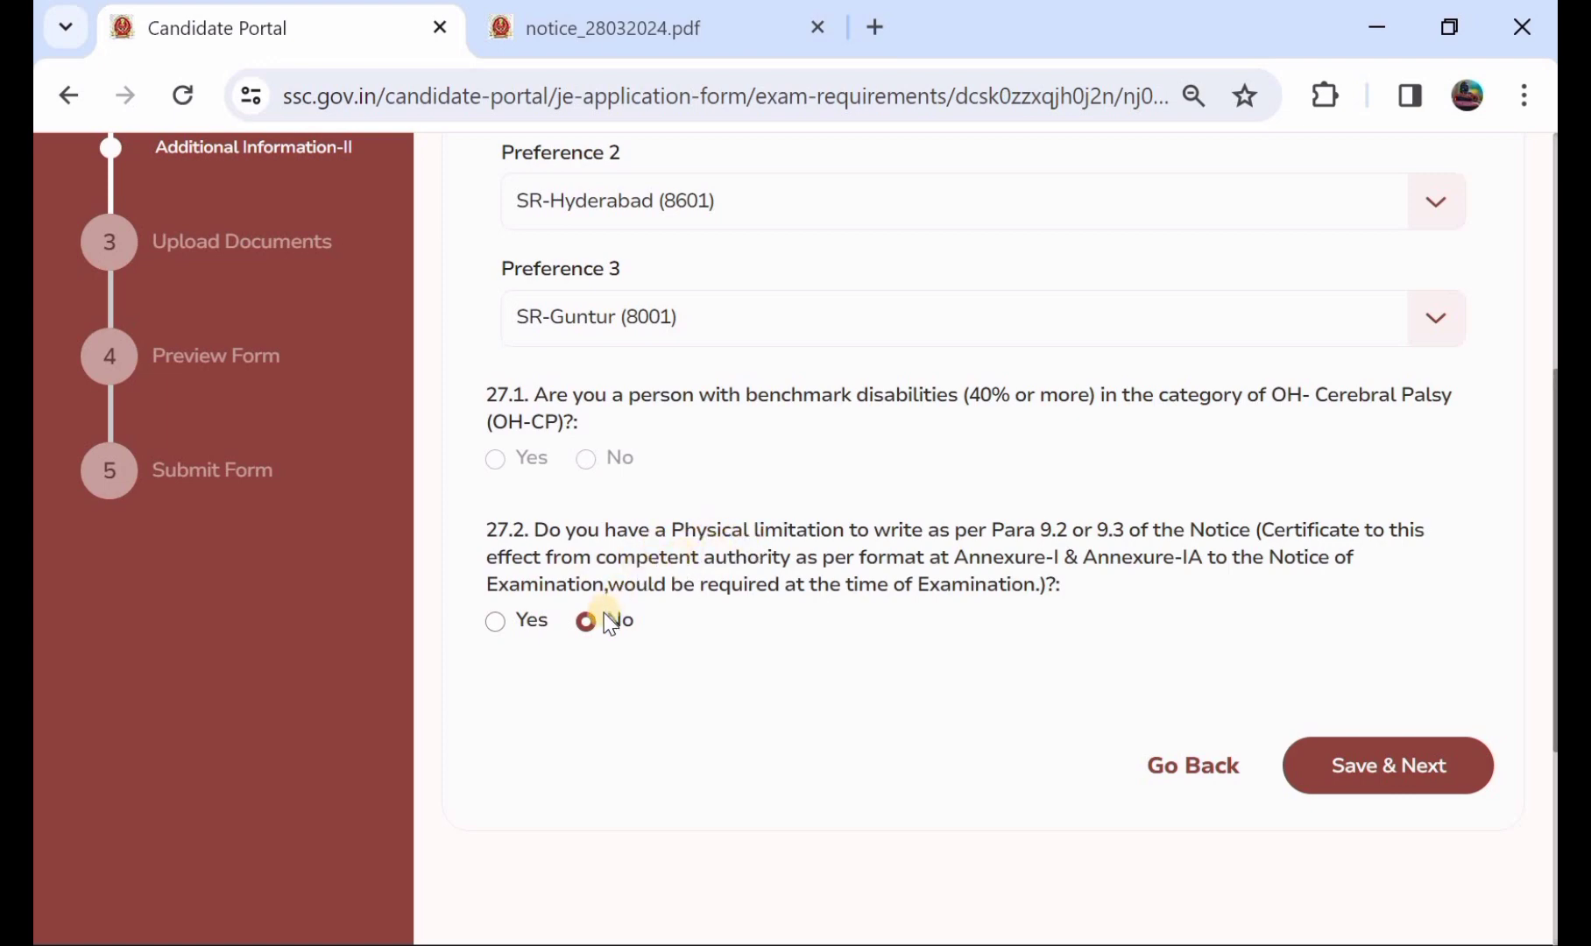
{"action": "scroll", "coordinate": [965, 483], "scroll_direction": "down", "scroll_amount": 1}
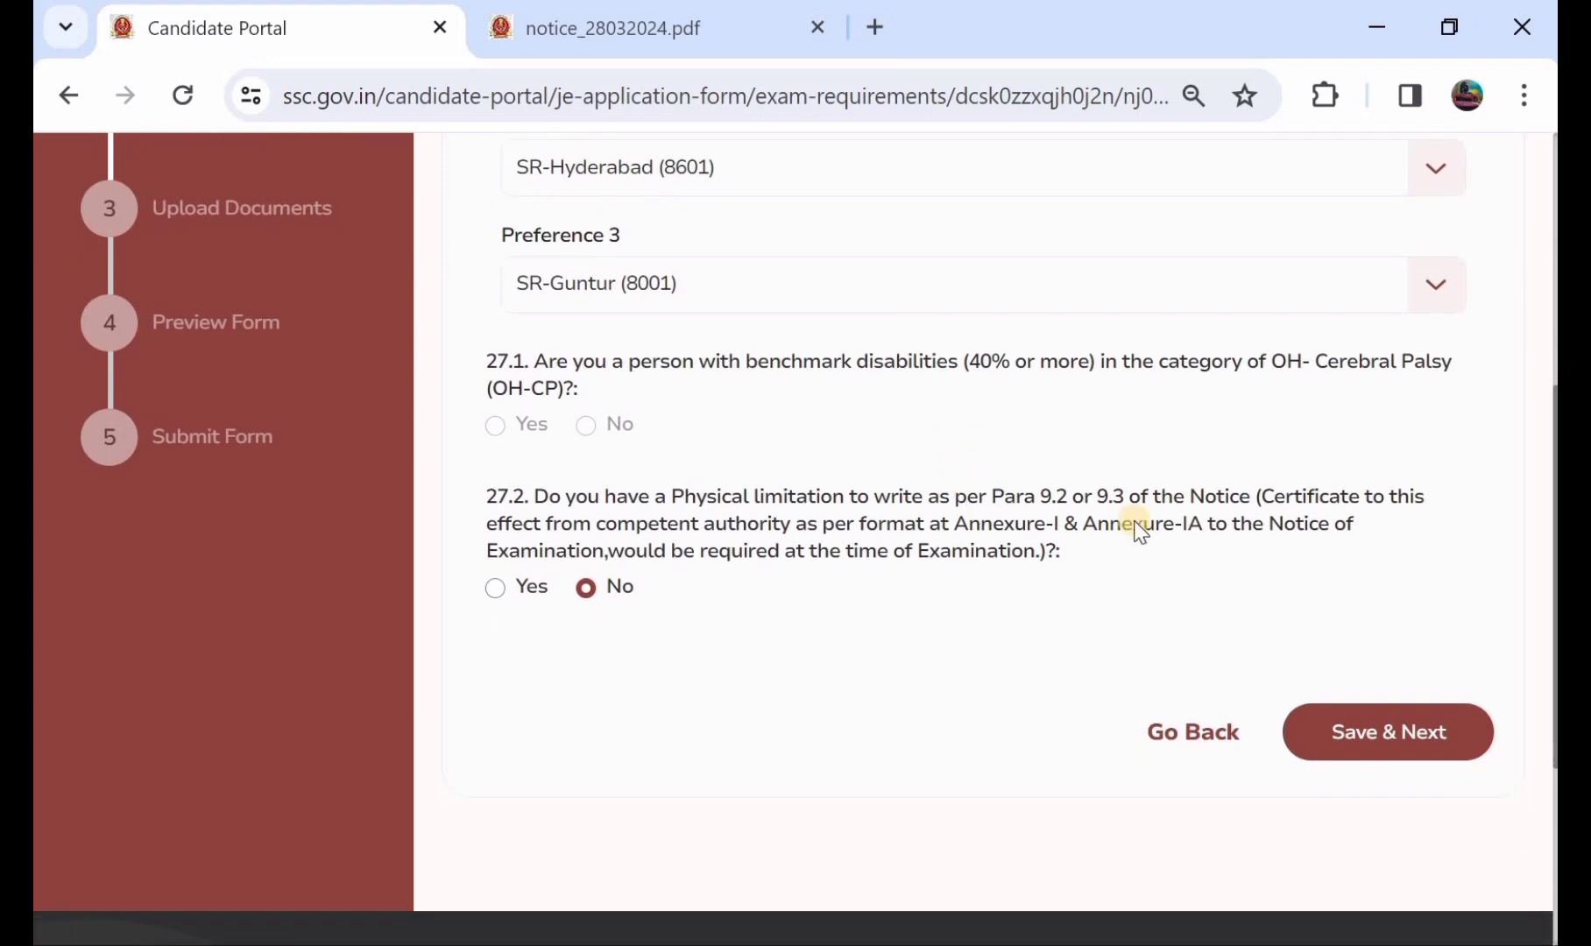
{"action": "left_click", "coordinate": [1402, 734]}
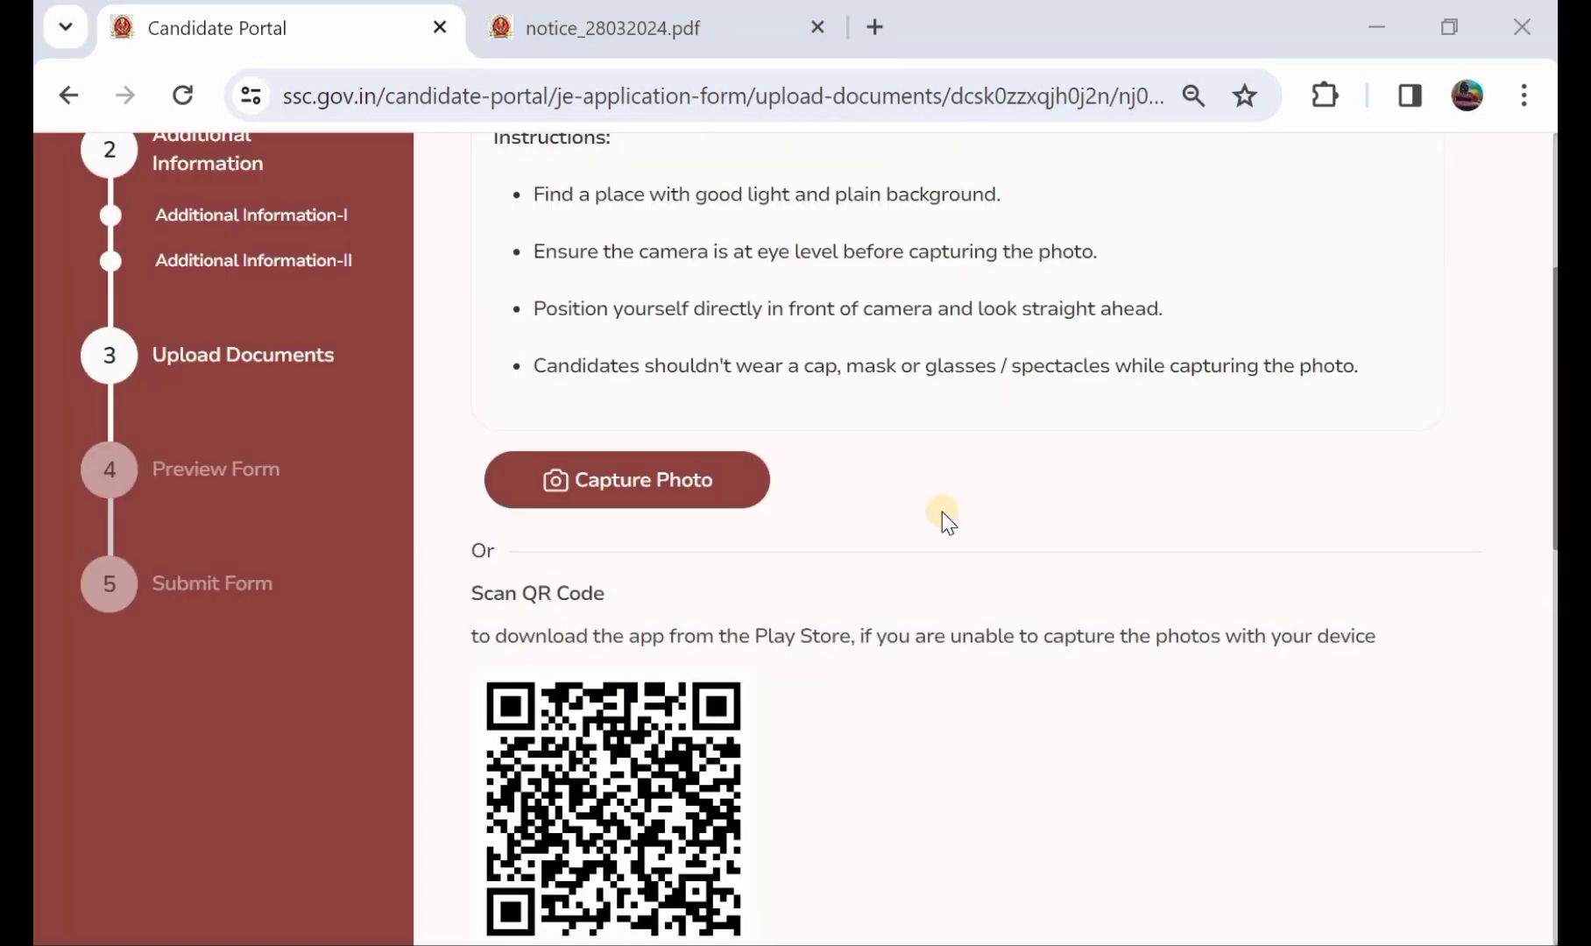
- Capture the candidate's photograph with the camera, retake it once, and save the second shot
{"action": "scroll", "coordinate": [942, 513], "scroll_direction": "up", "scroll_amount": 2}
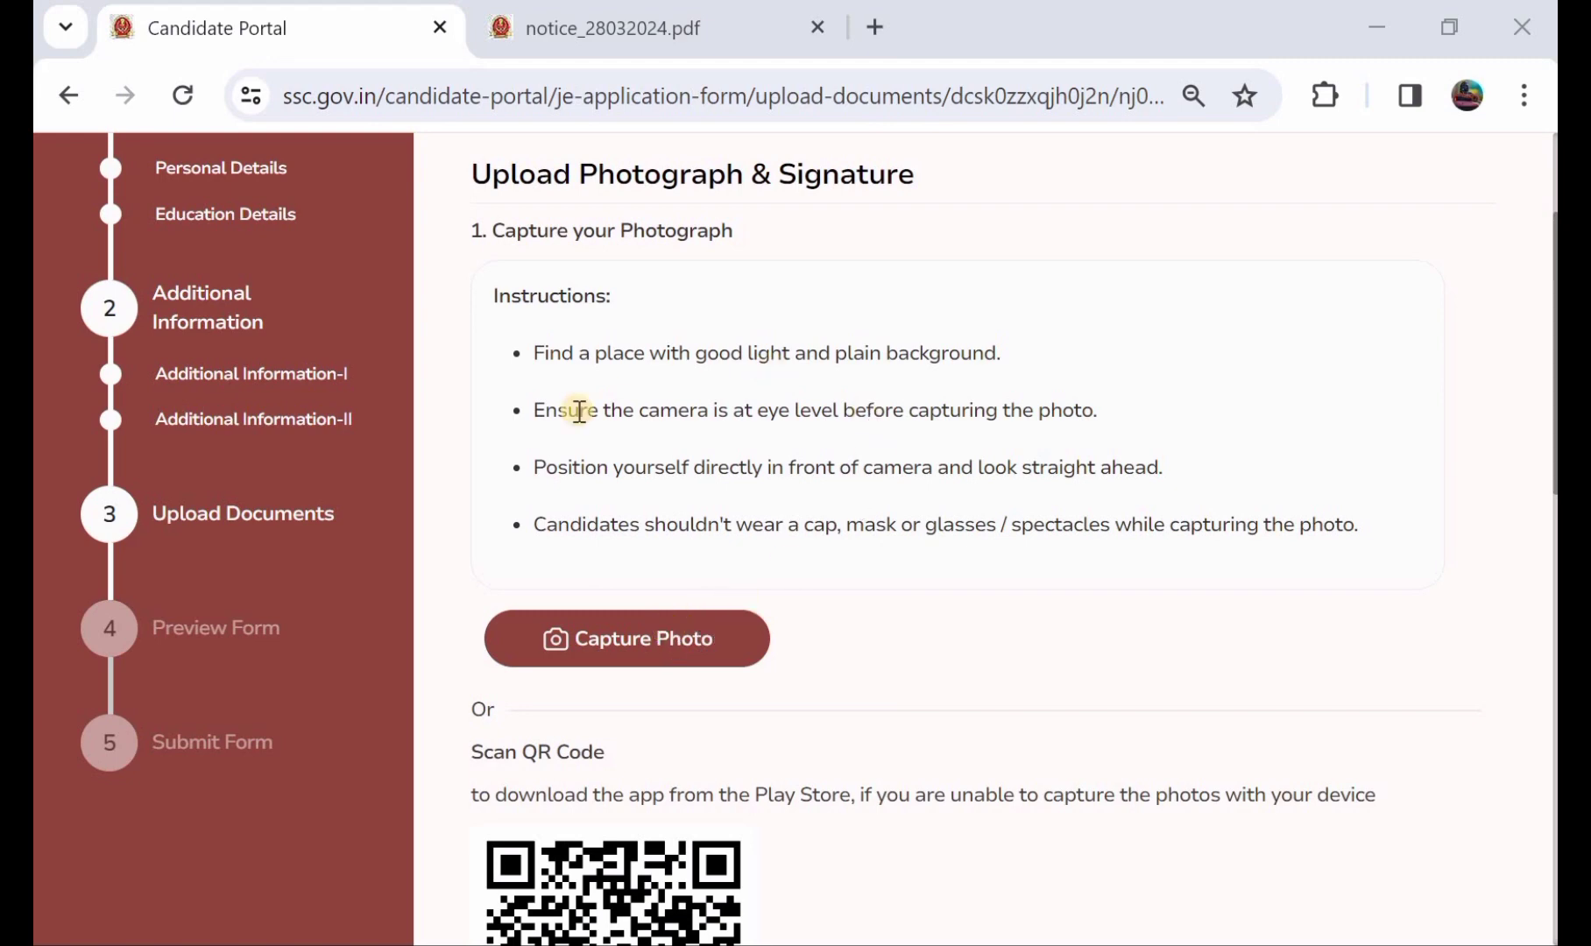
{"action": "left_click", "coordinate": [650, 643]}
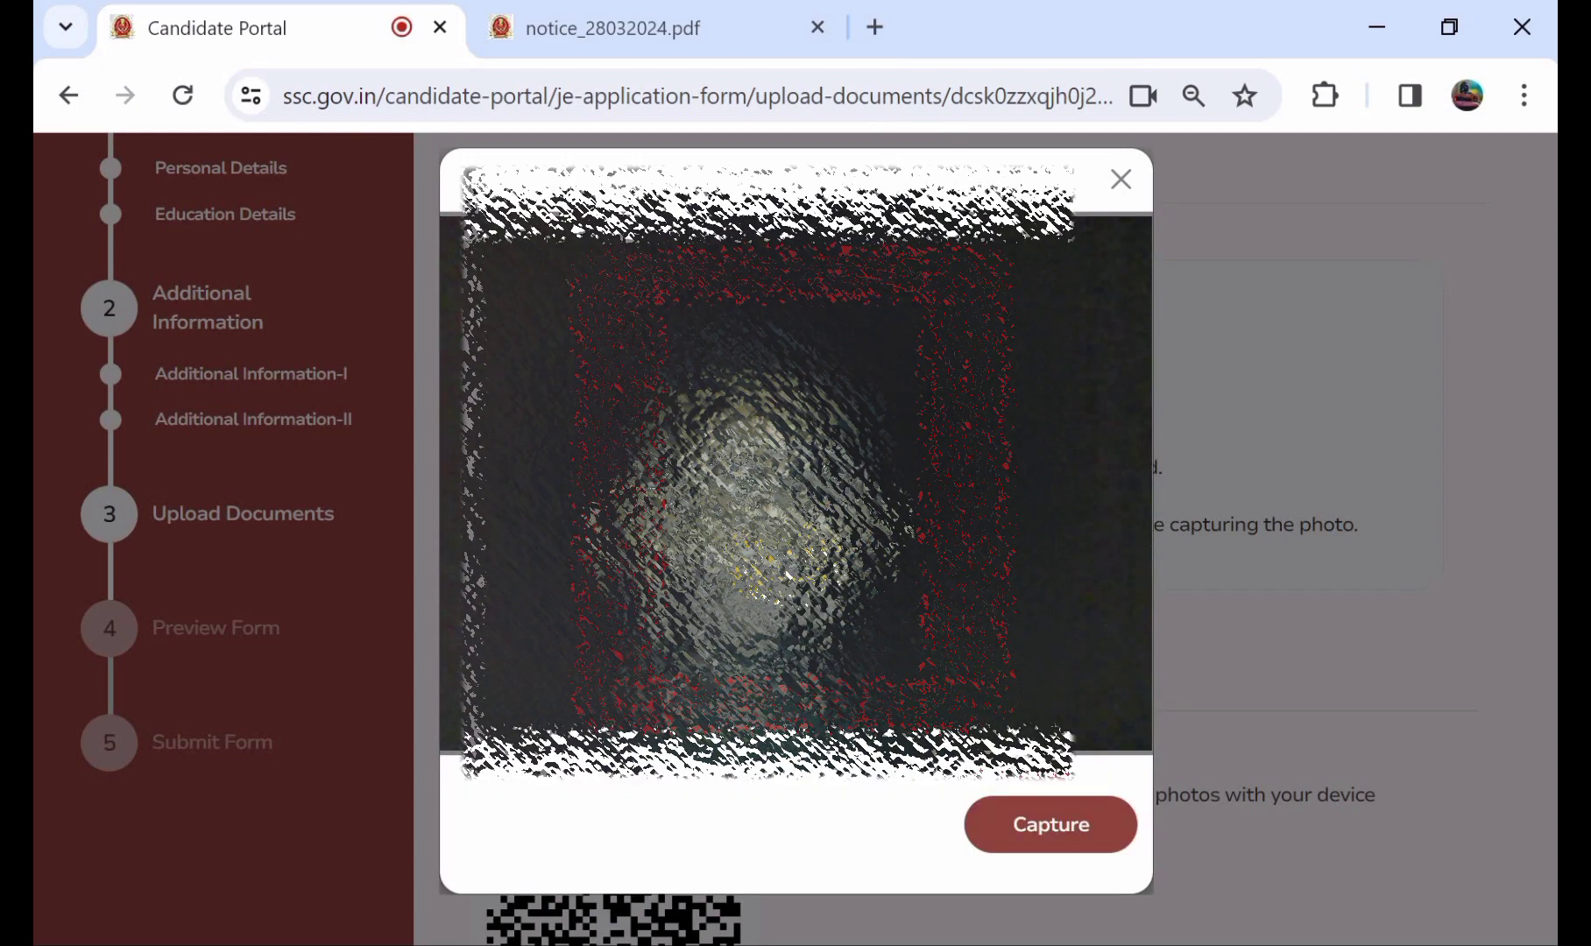
{"action": "left_click", "coordinate": [1058, 813]}
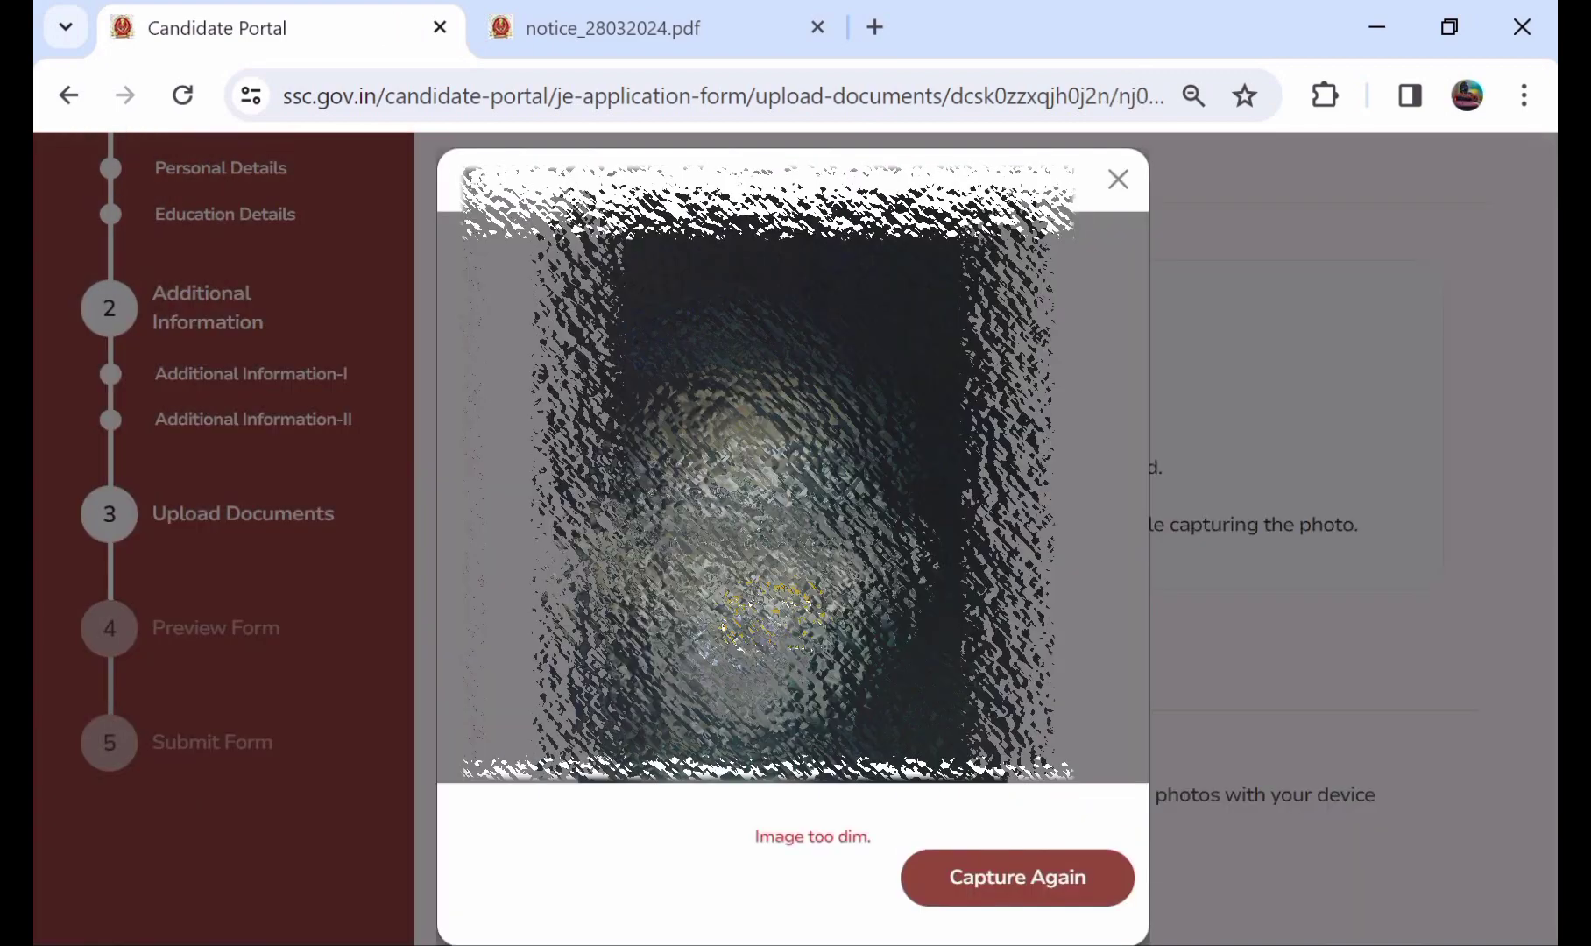
{"action": "left_click", "coordinate": [979, 878]}
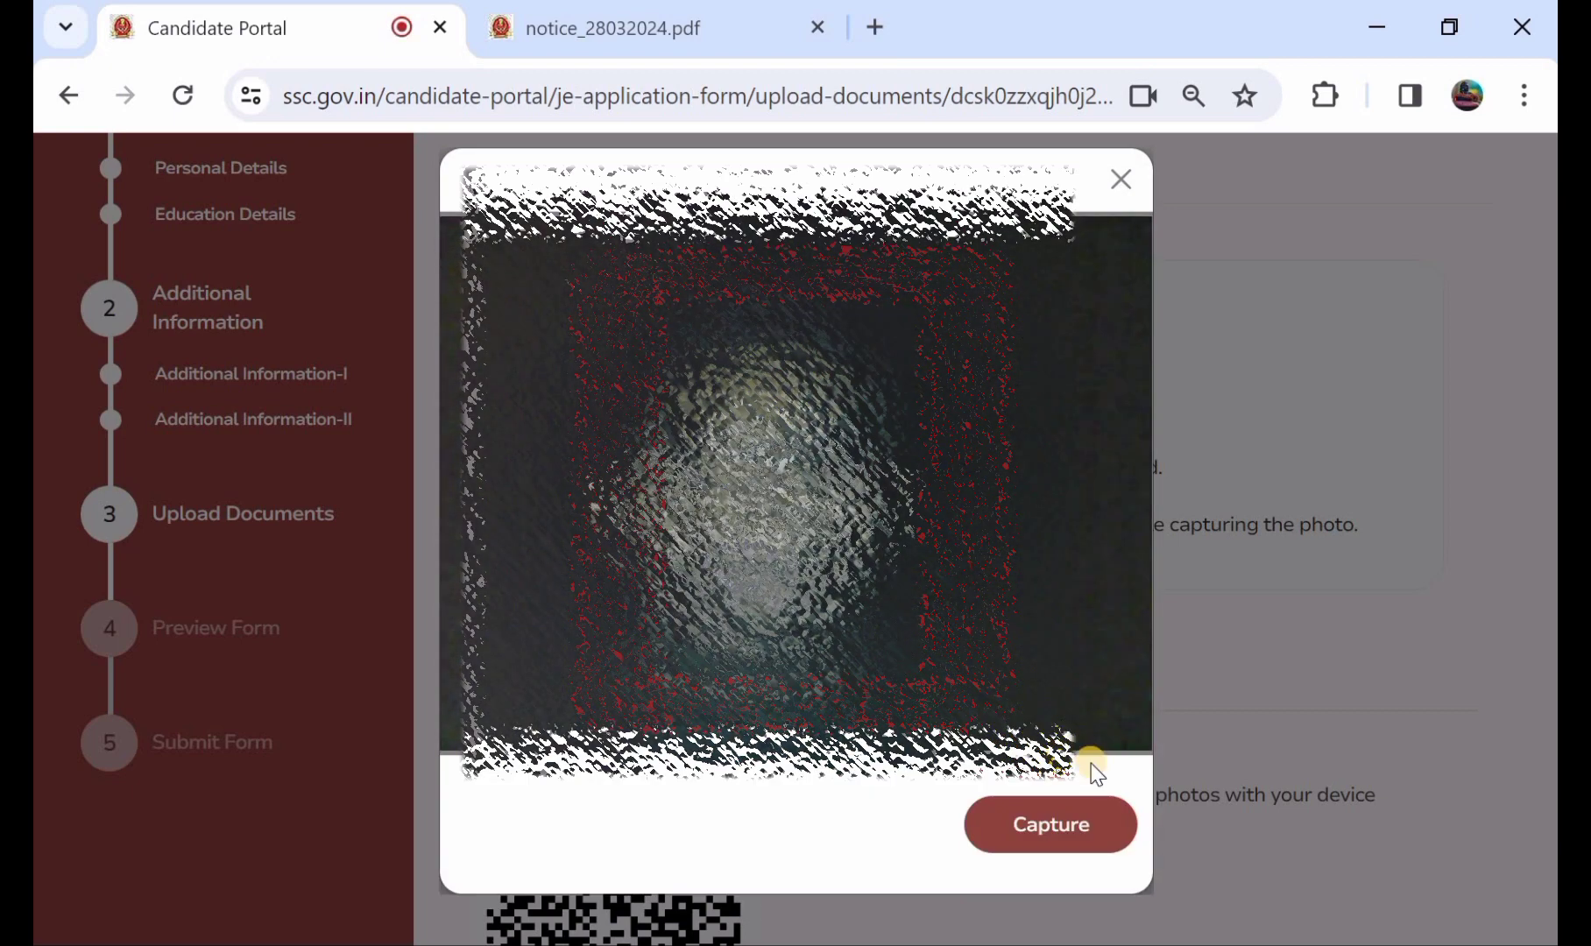
{"action": "left_click", "coordinate": [1037, 826]}
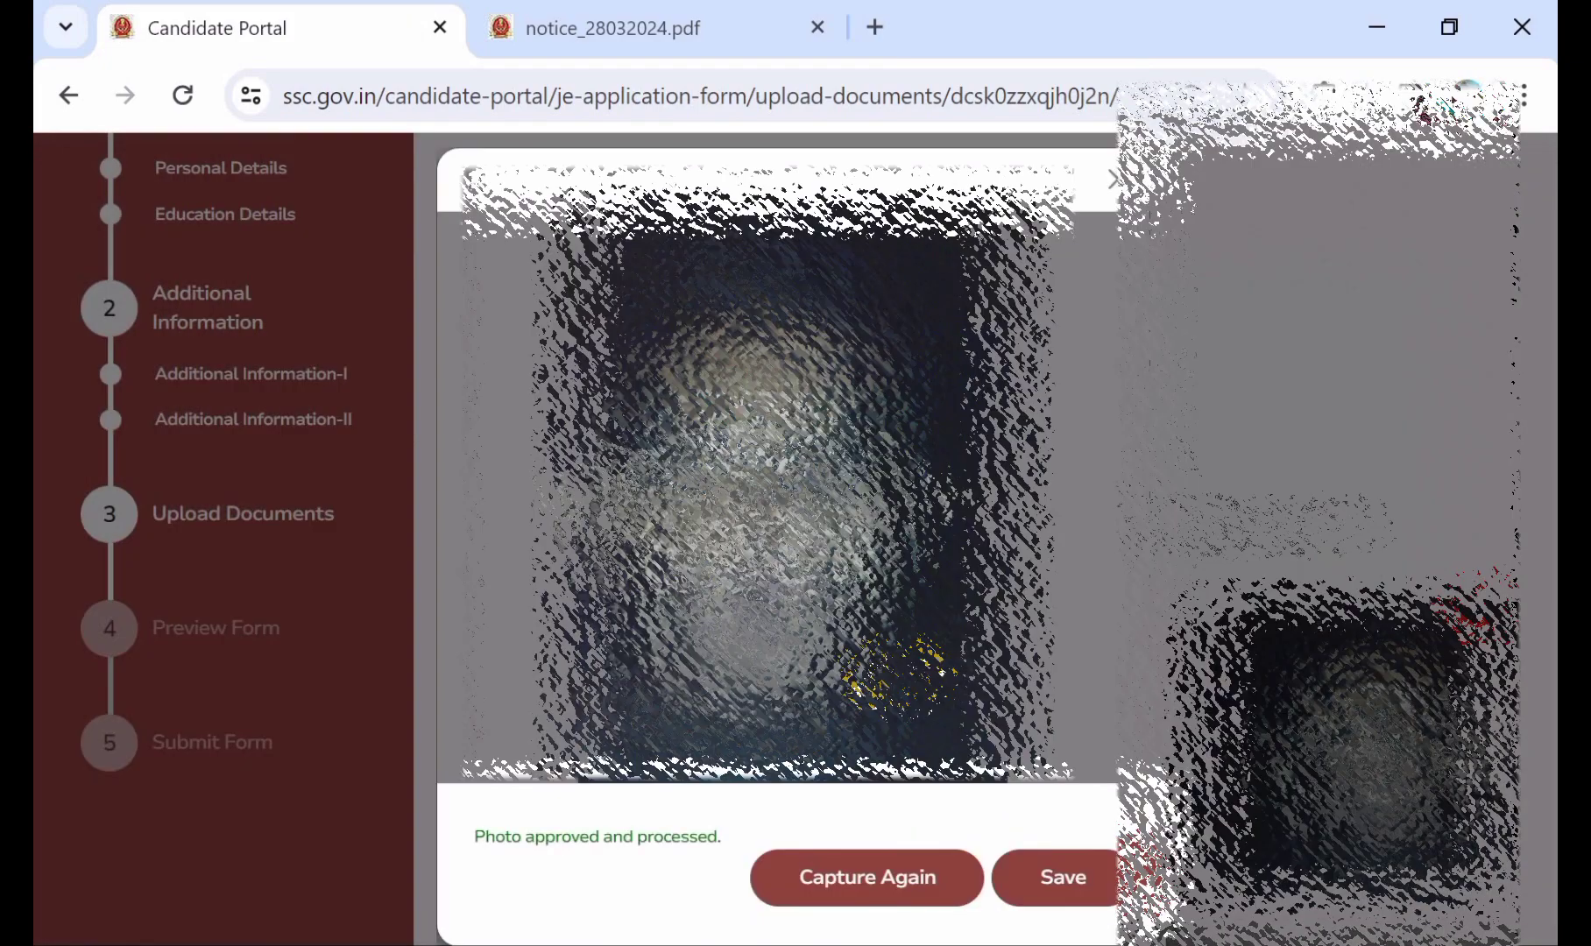
{"action": "left_click", "coordinate": [1067, 862]}
- Review the signature upload instructions, and save the photograph and signature section to proceed to the form preview
{"action": "scroll", "coordinate": [1039, 606], "scroll_direction": "down", "scroll_amount": 3}
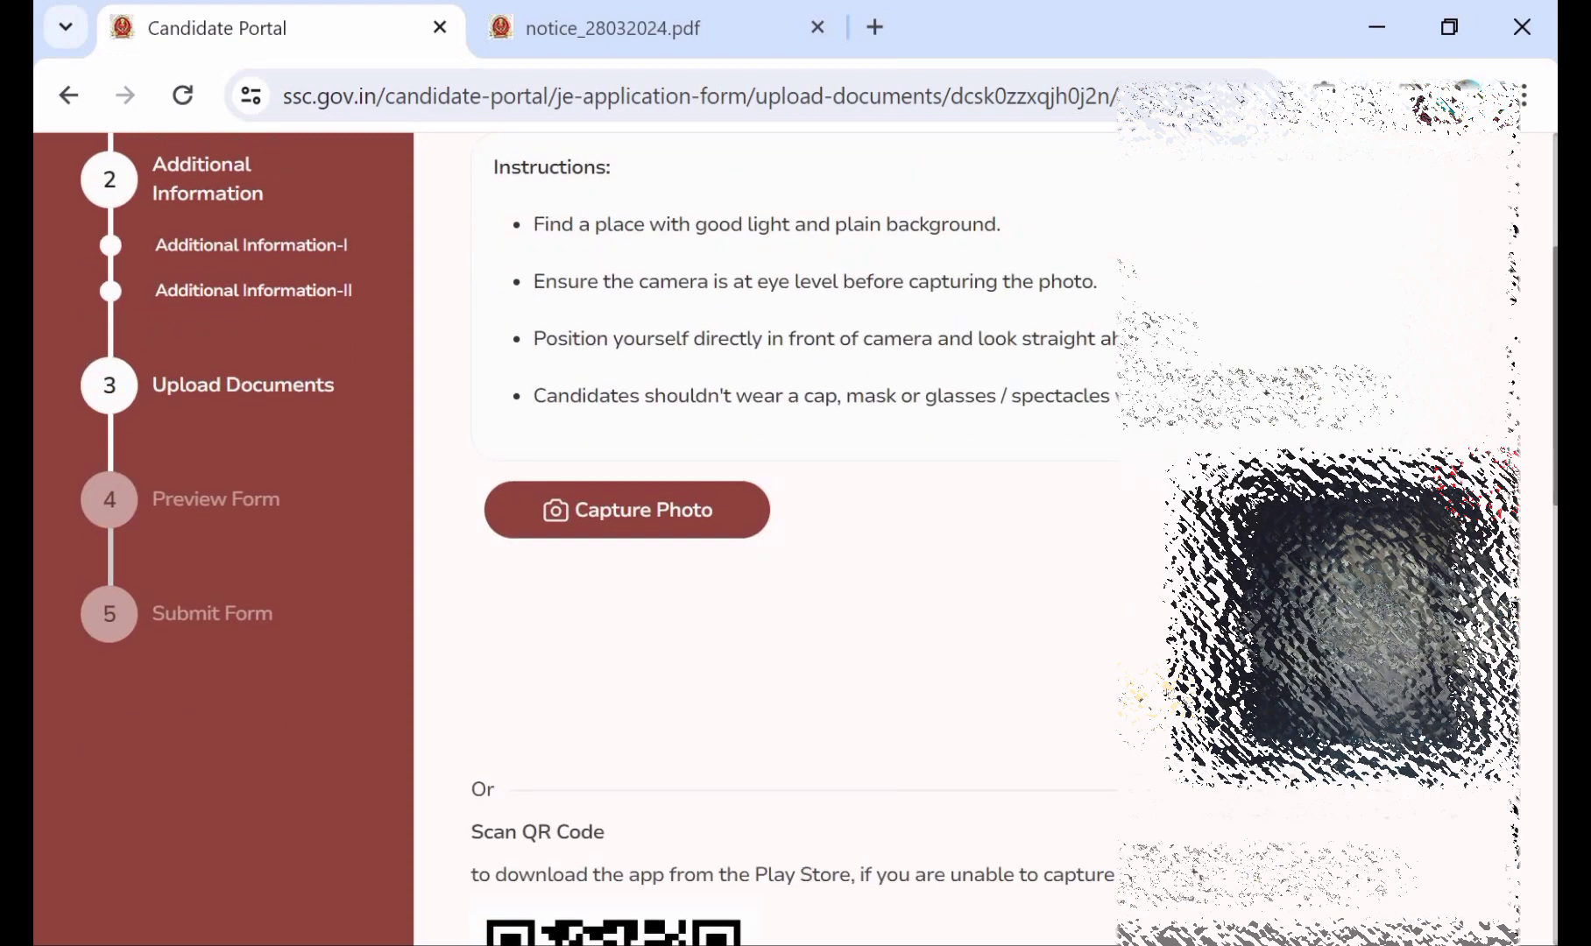
{"action": "scroll", "coordinate": [1040, 606], "scroll_direction": "down", "scroll_amount": 1}
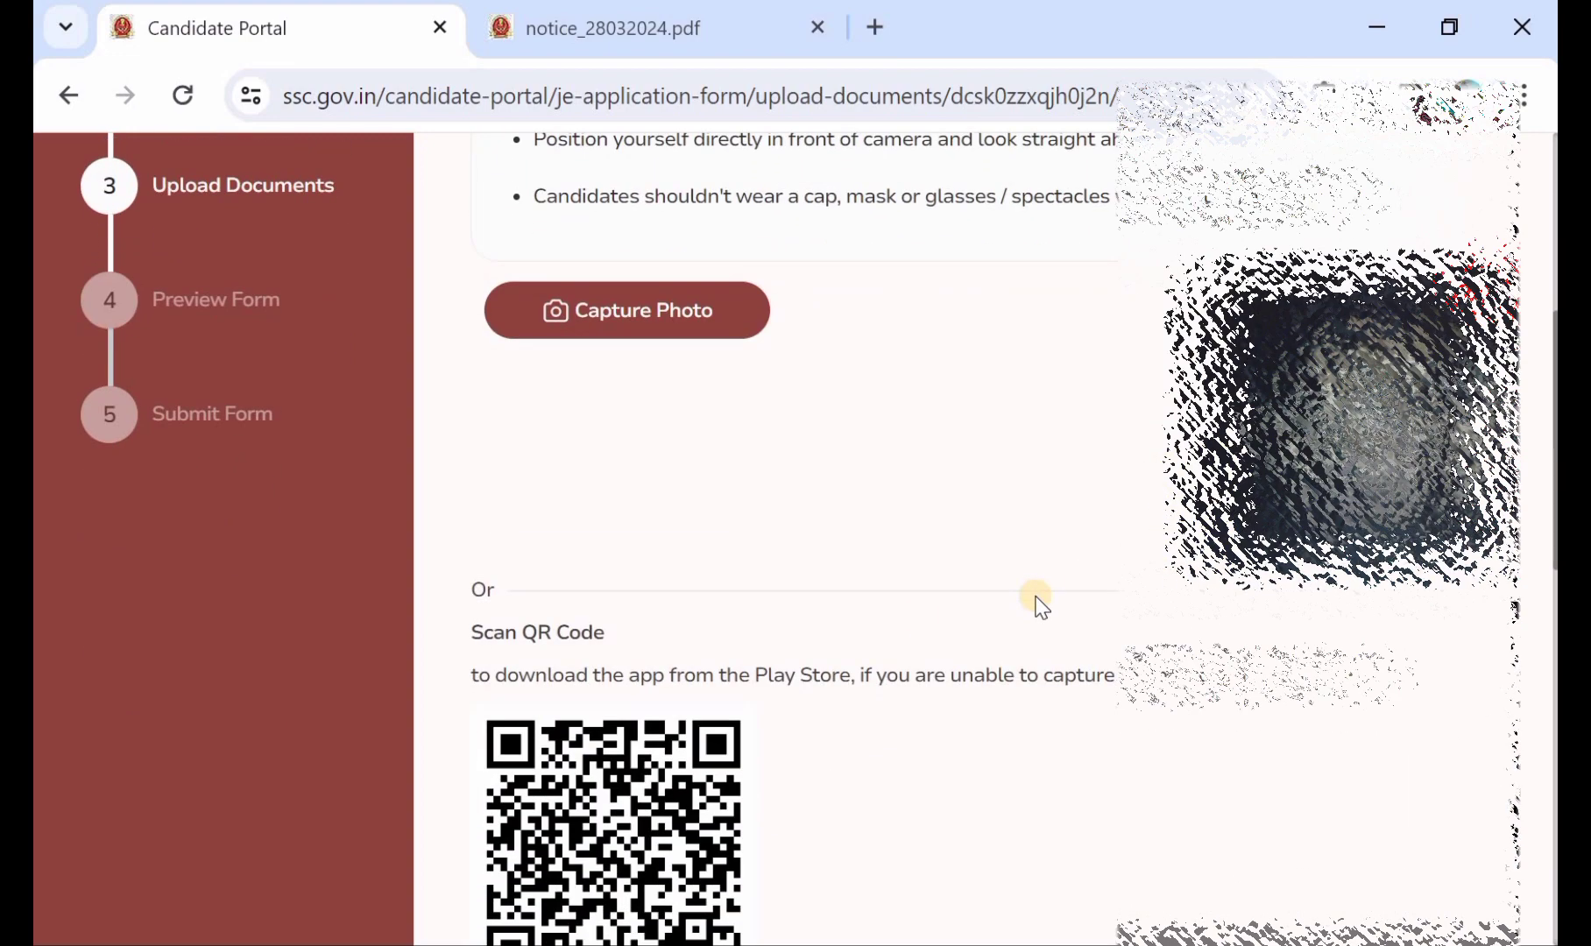
{"action": "scroll", "coordinate": [711, 710], "scroll_direction": "down", "scroll_amount": 2}
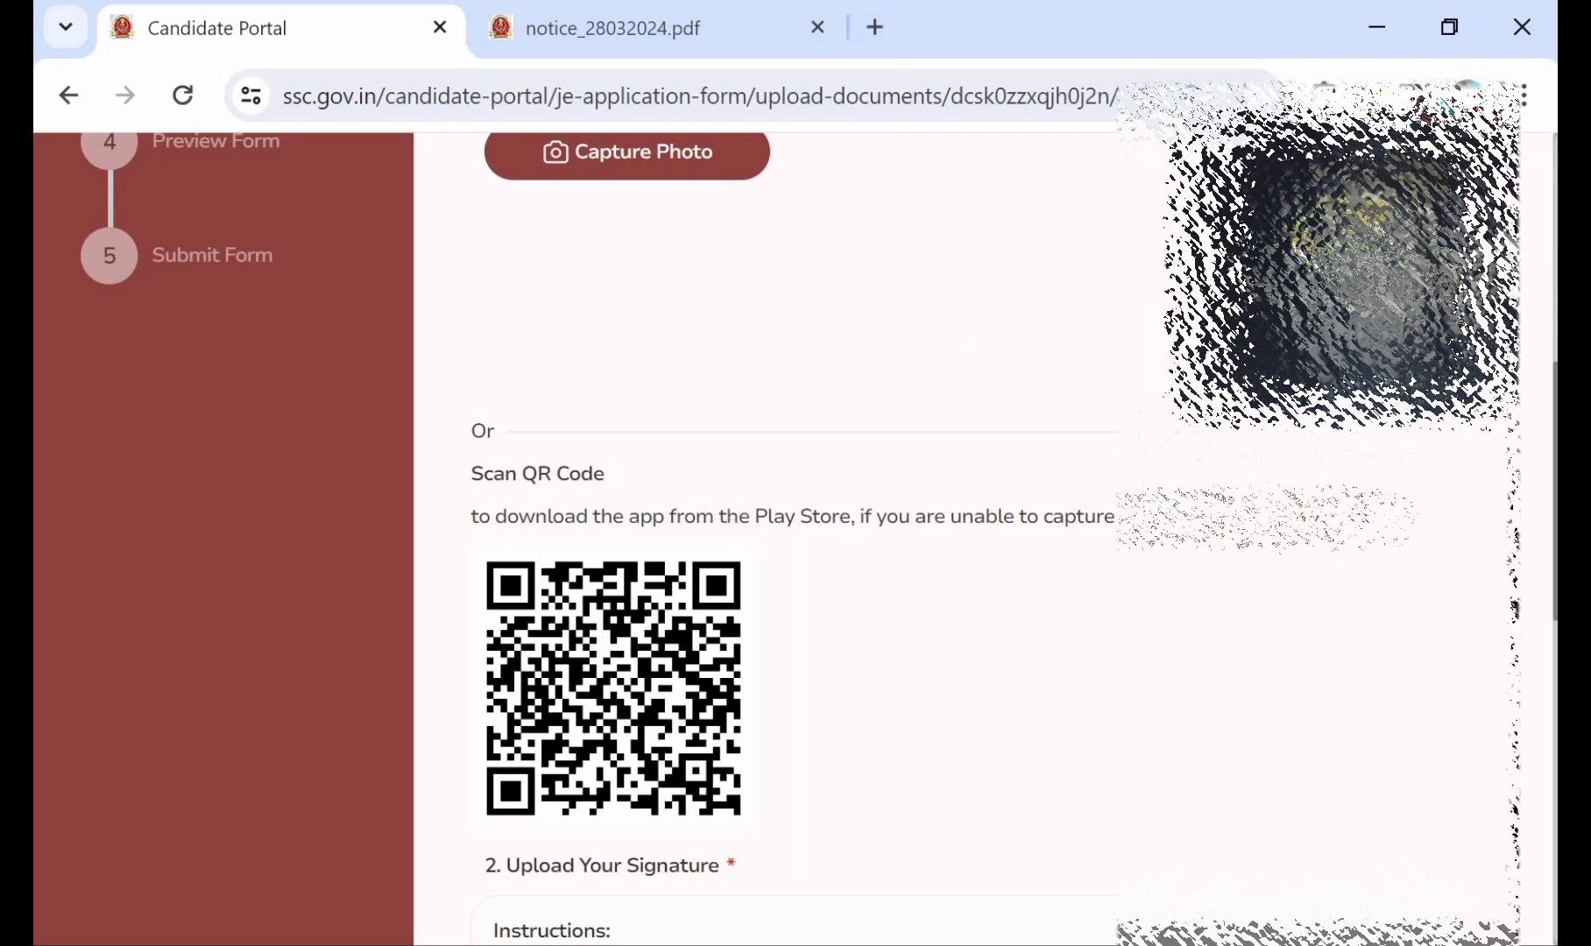
{"action": "scroll", "coordinate": [943, 464], "scroll_direction": "down", "scroll_amount": 5}
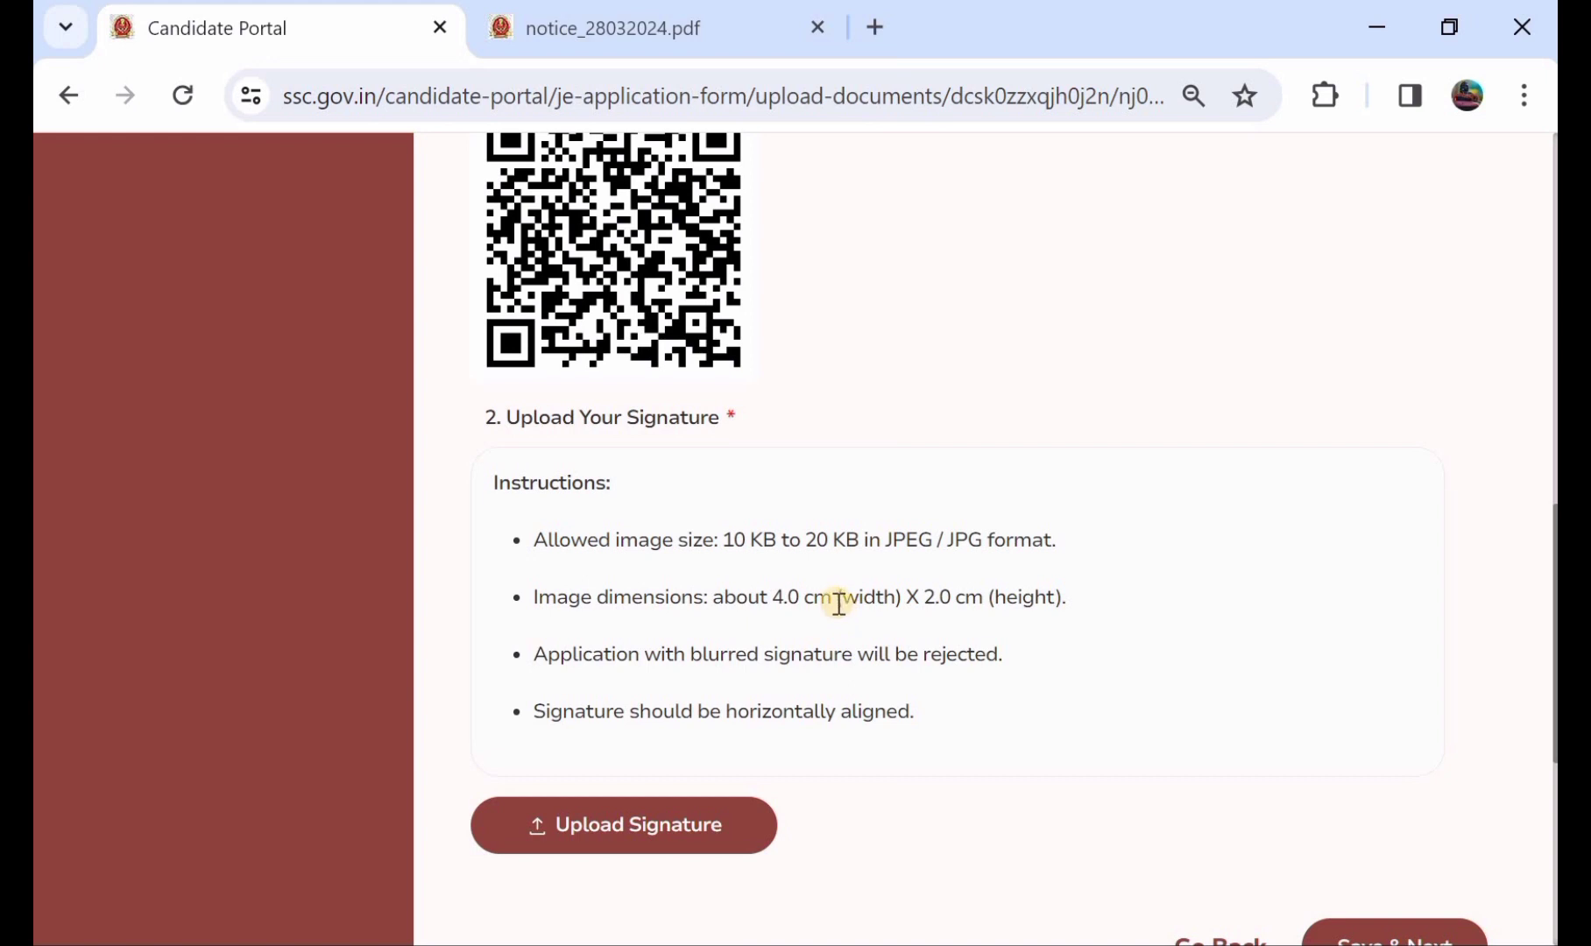
{"action": "scroll", "coordinate": [839, 603], "scroll_direction": "down", "scroll_amount": 1}
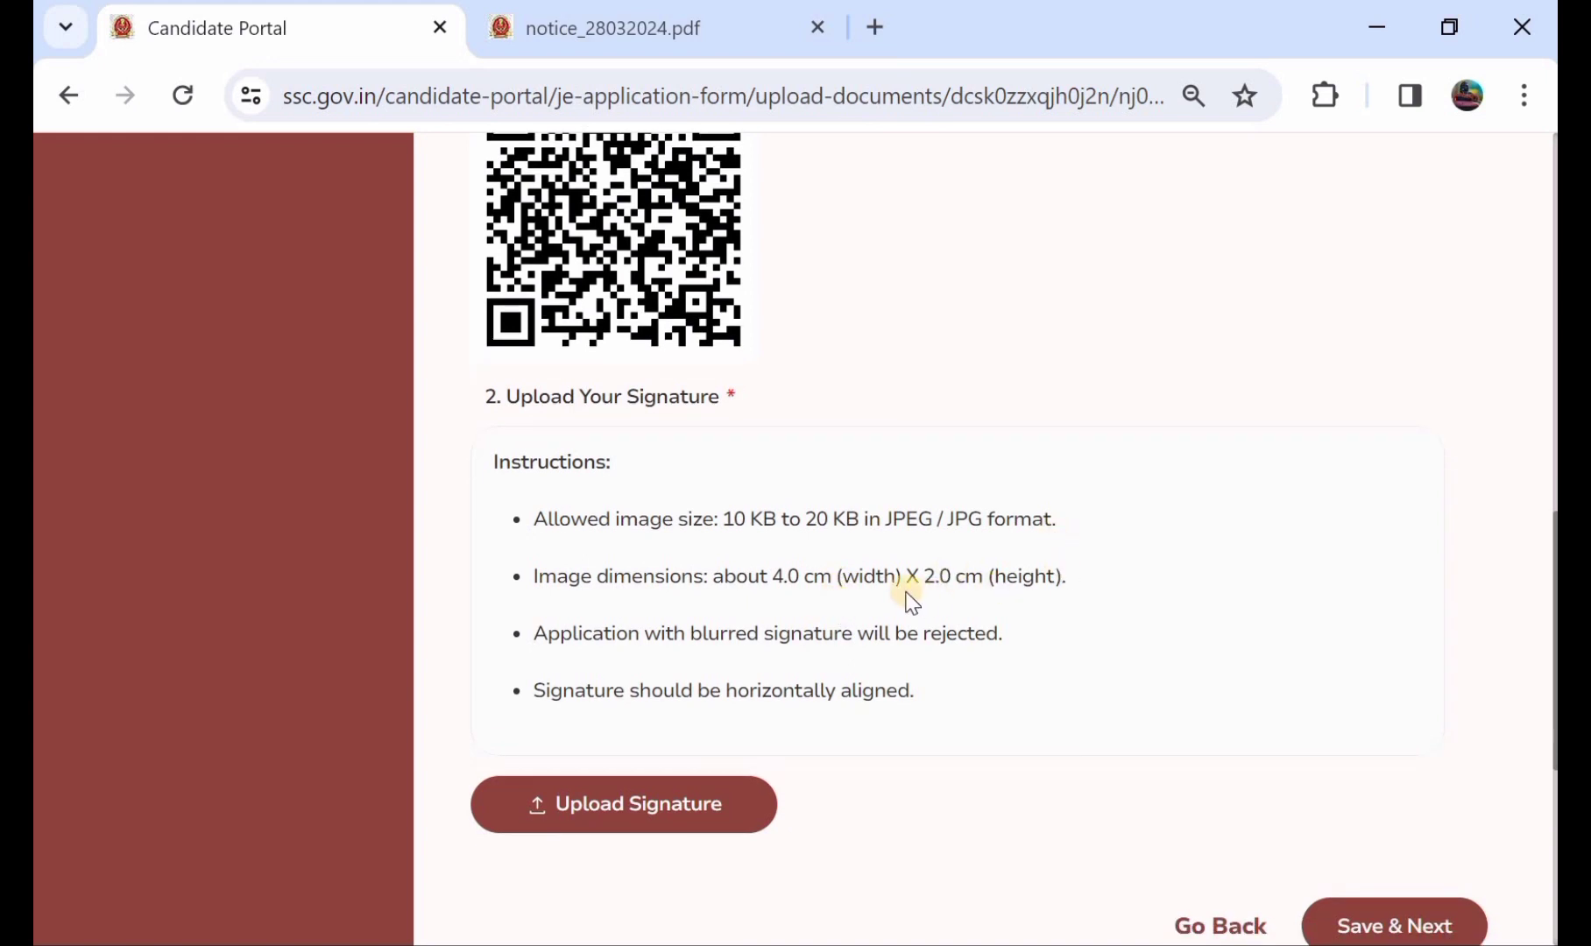
{"action": "scroll", "coordinate": [910, 600], "scroll_direction": "down", "scroll_amount": 1}
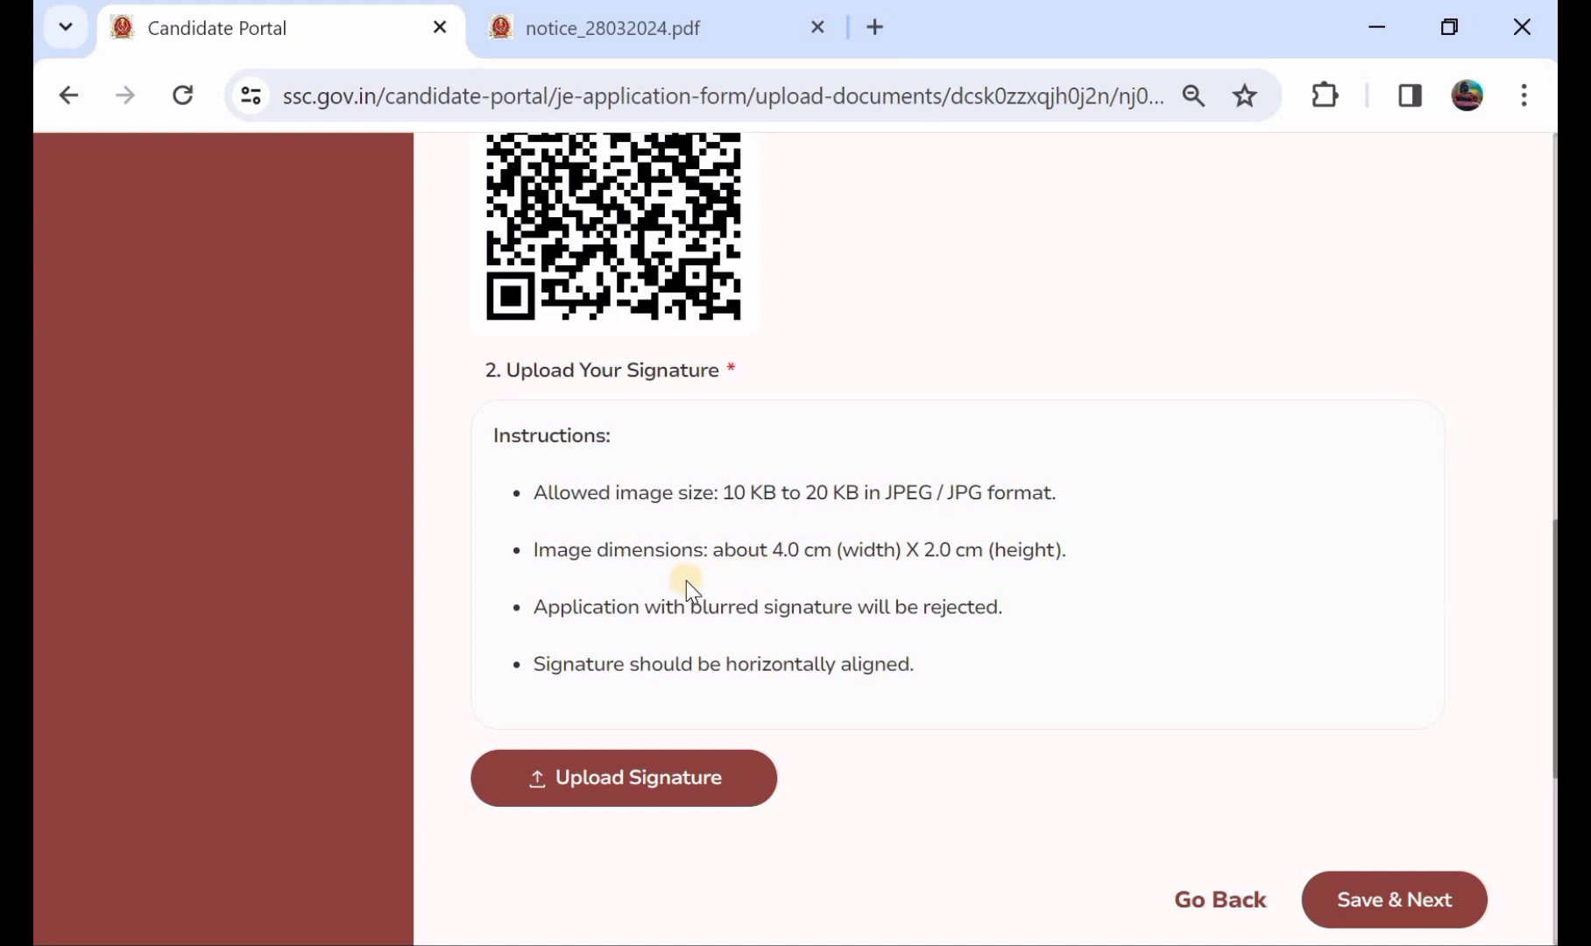
{"action": "scroll", "coordinate": [635, 649], "scroll_direction": "down", "scroll_amount": 1}
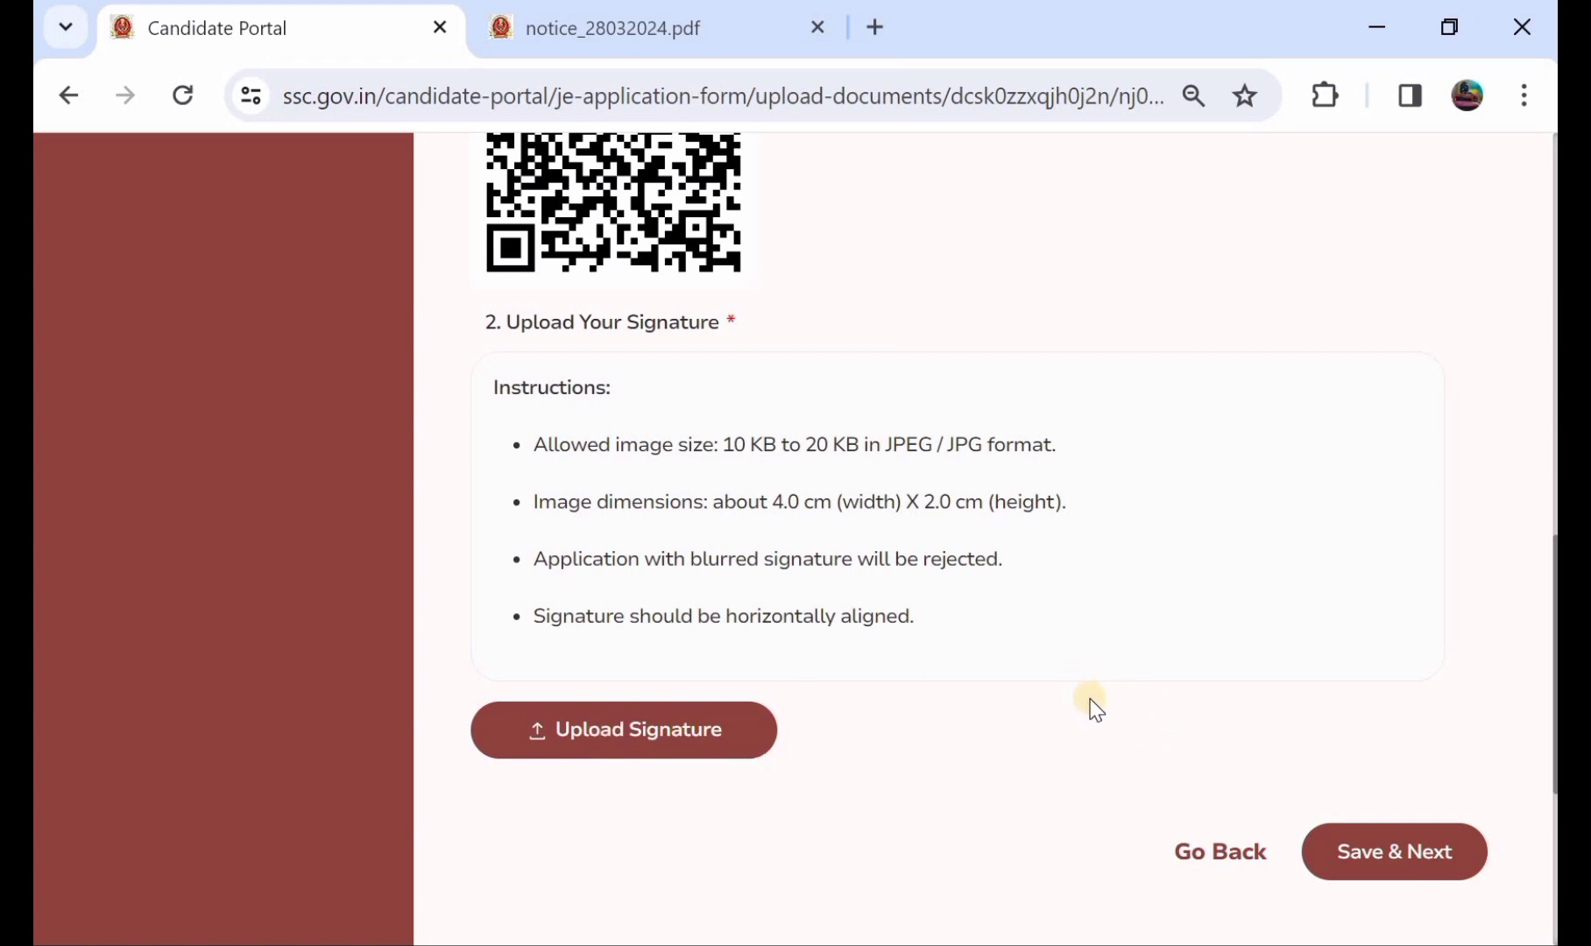
{"action": "left_click", "coordinate": [1403, 847]}
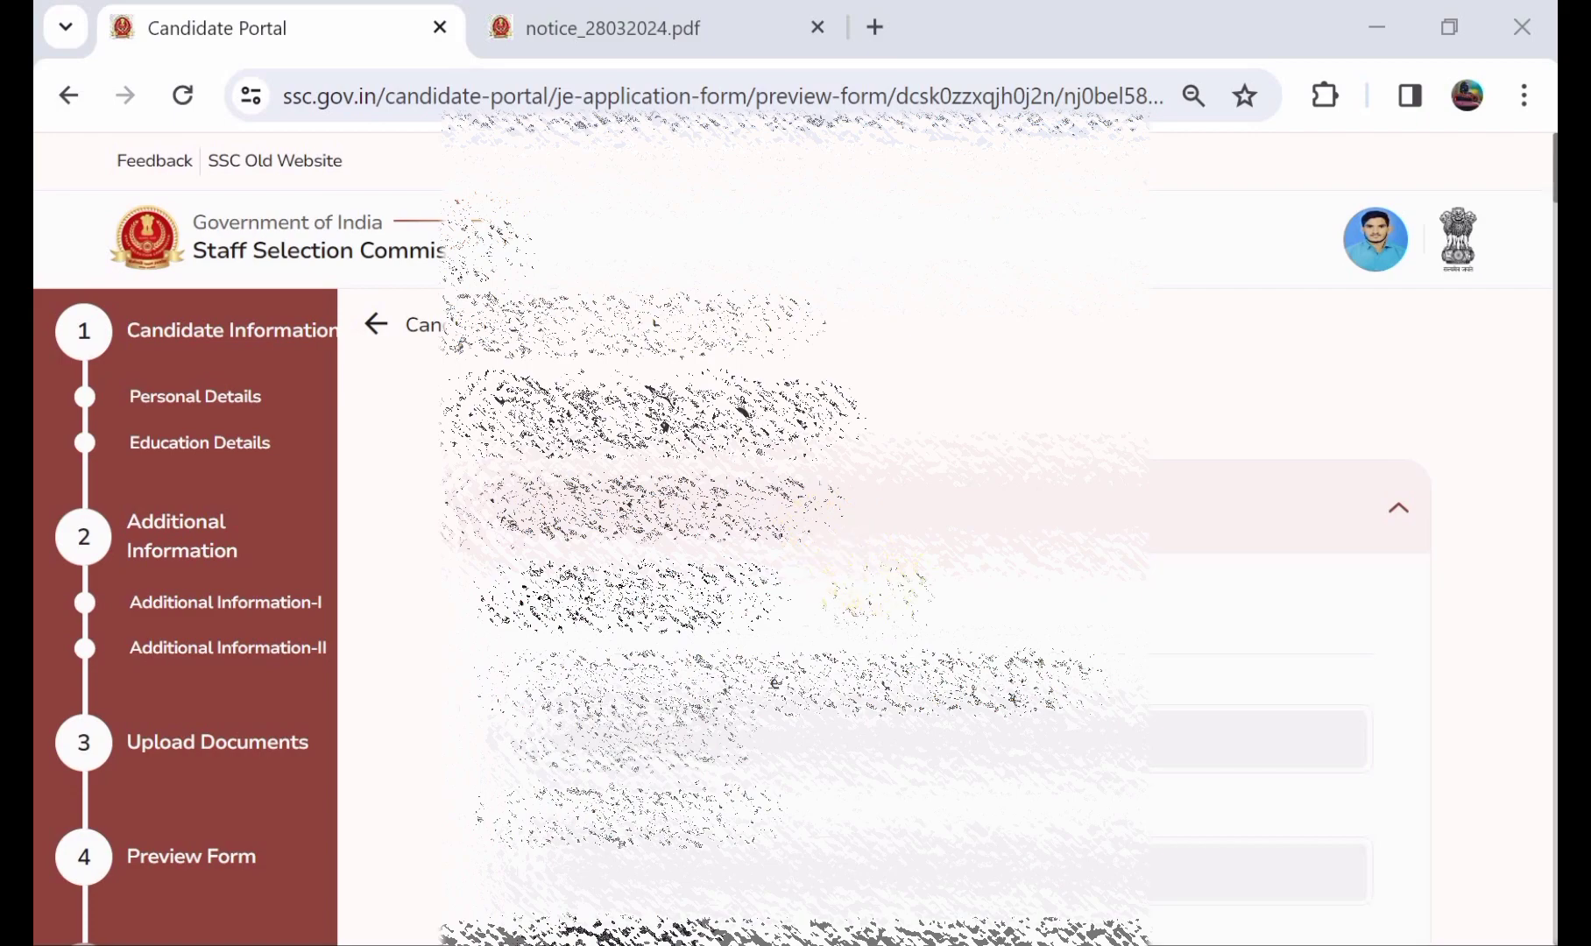
- Review the candidate's entries, photograph and signature in the form preview, and continue to the declaration
{"action": "scroll", "coordinate": [876, 587], "scroll_direction": "down", "scroll_amount": 8}
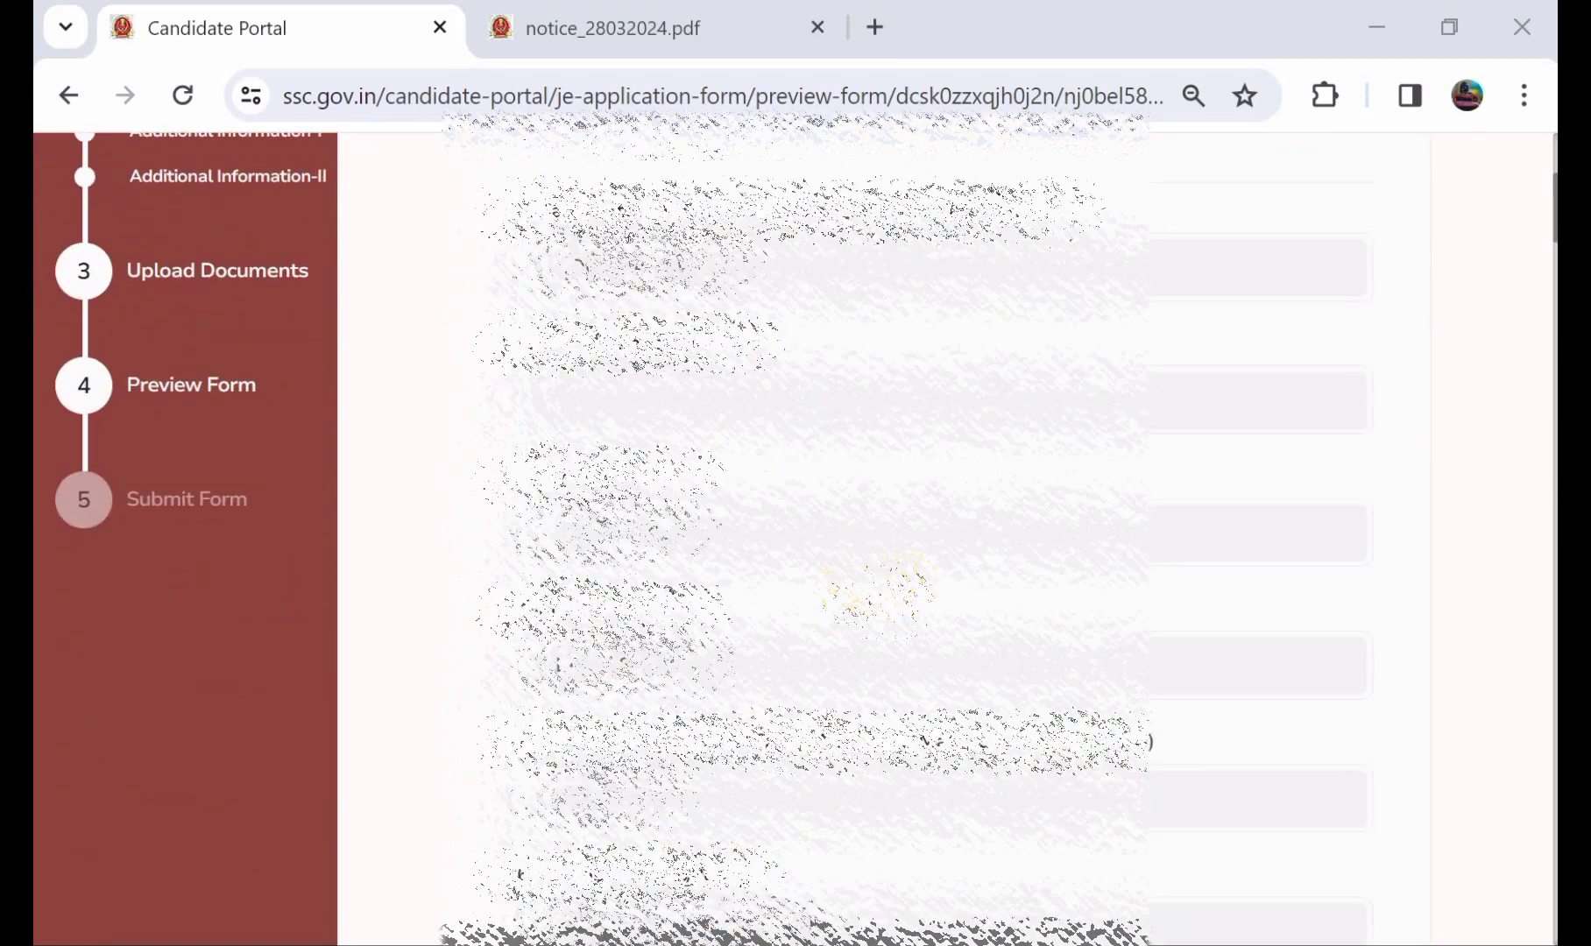
{"action": "scroll", "coordinate": [876, 587], "scroll_direction": "down", "scroll_amount": 6}
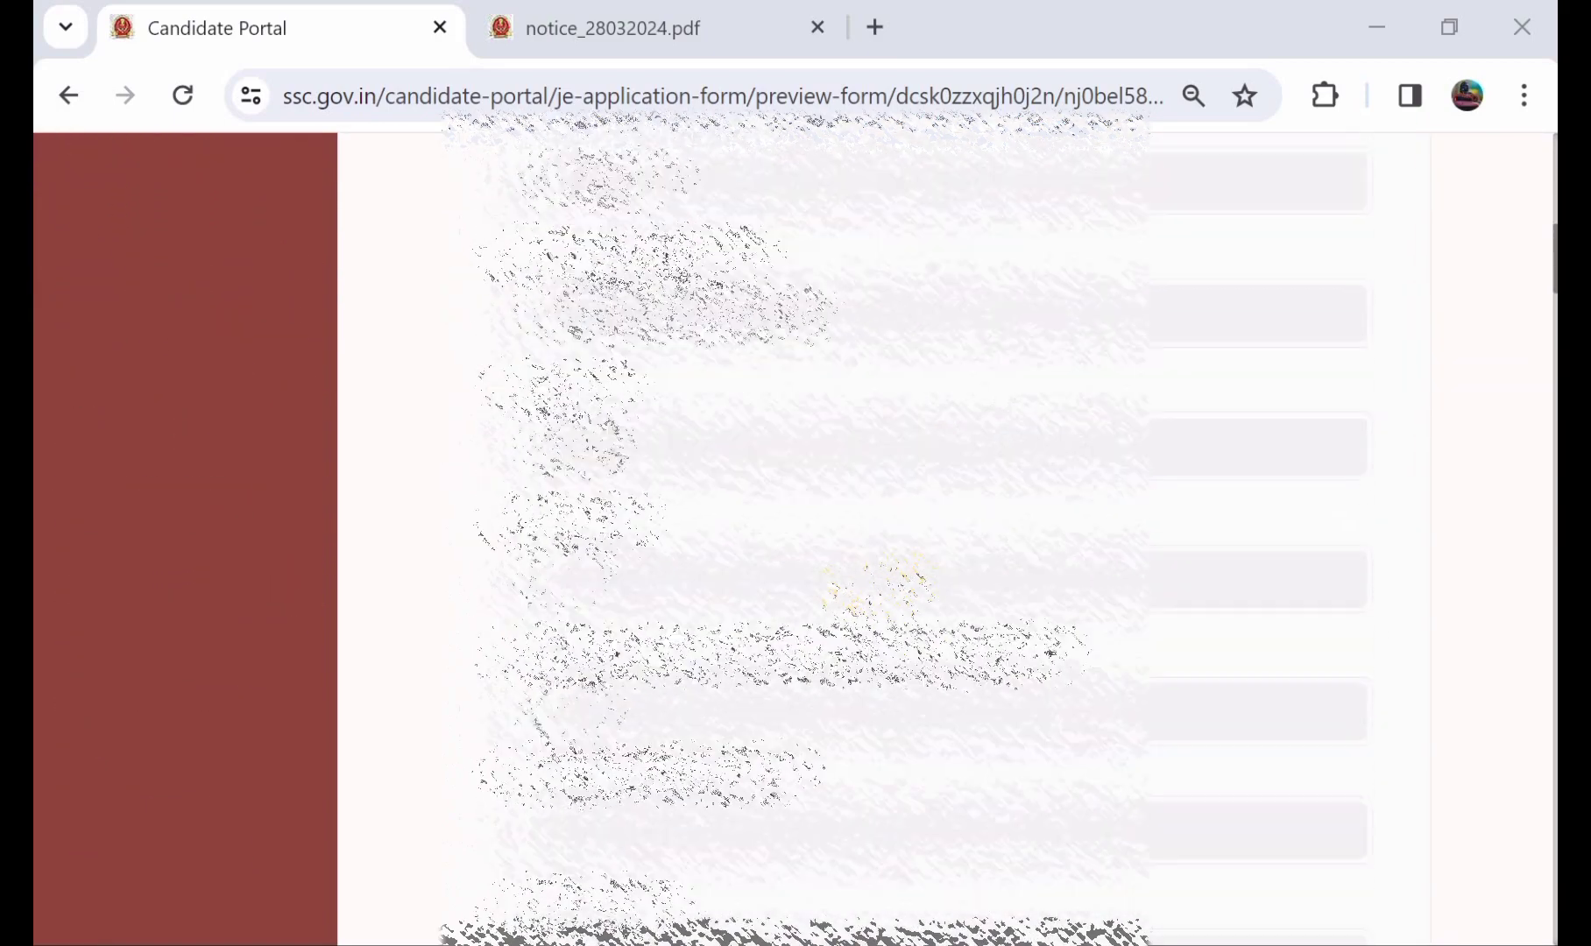
{"action": "scroll", "coordinate": [876, 586], "scroll_direction": "down", "scroll_amount": 1}
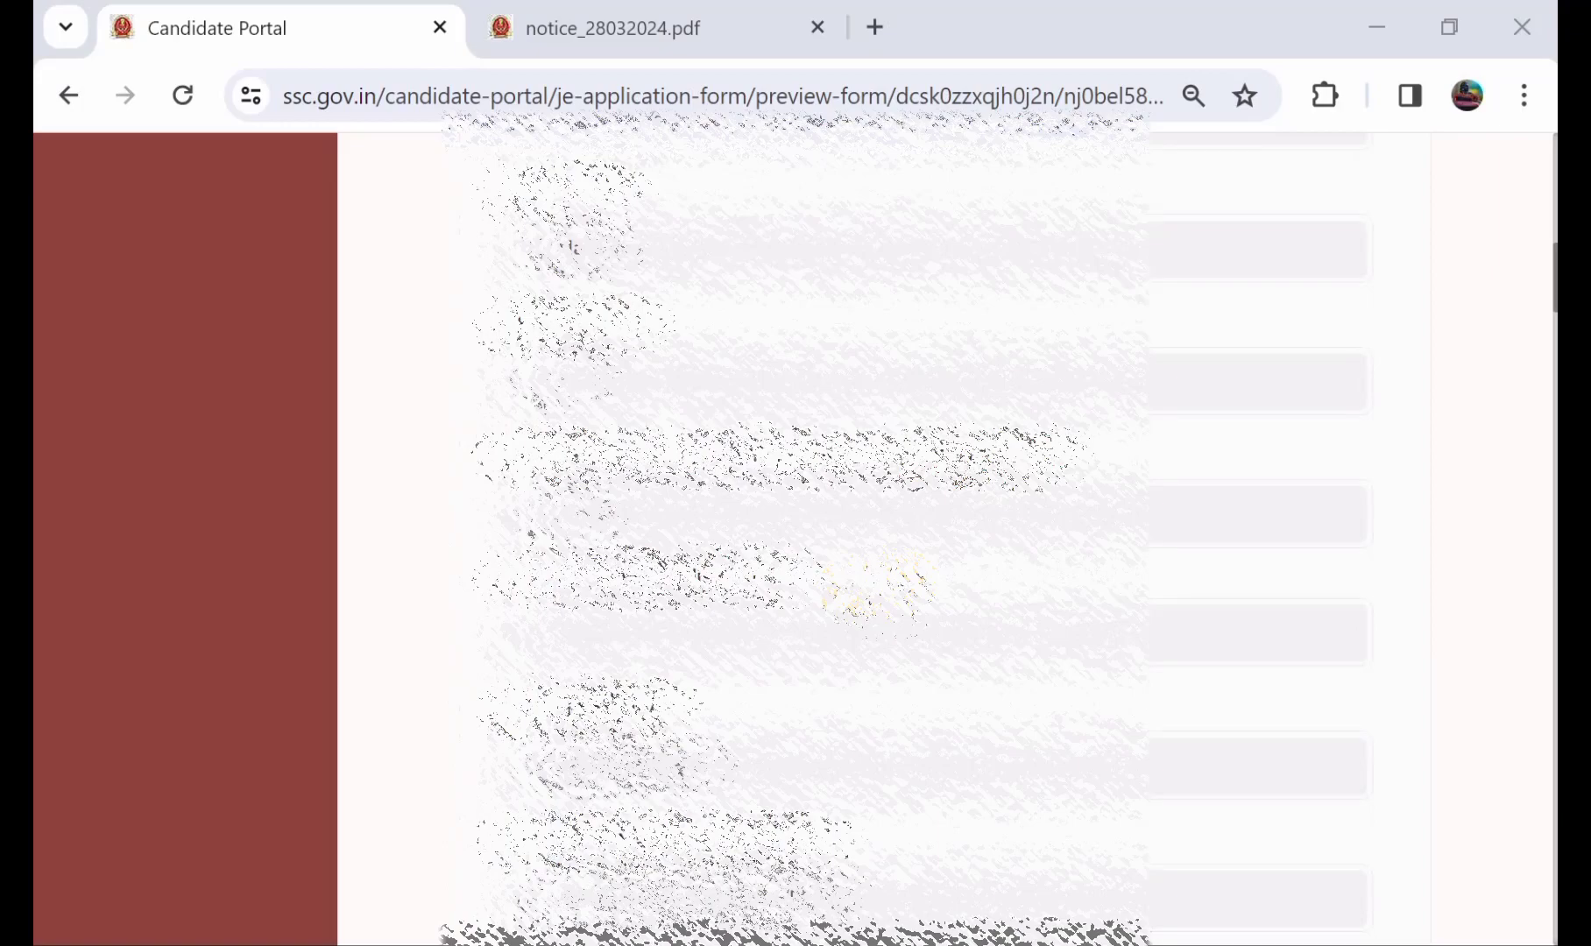
{"action": "scroll", "coordinate": [876, 587], "scroll_direction": "down", "scroll_amount": 3}
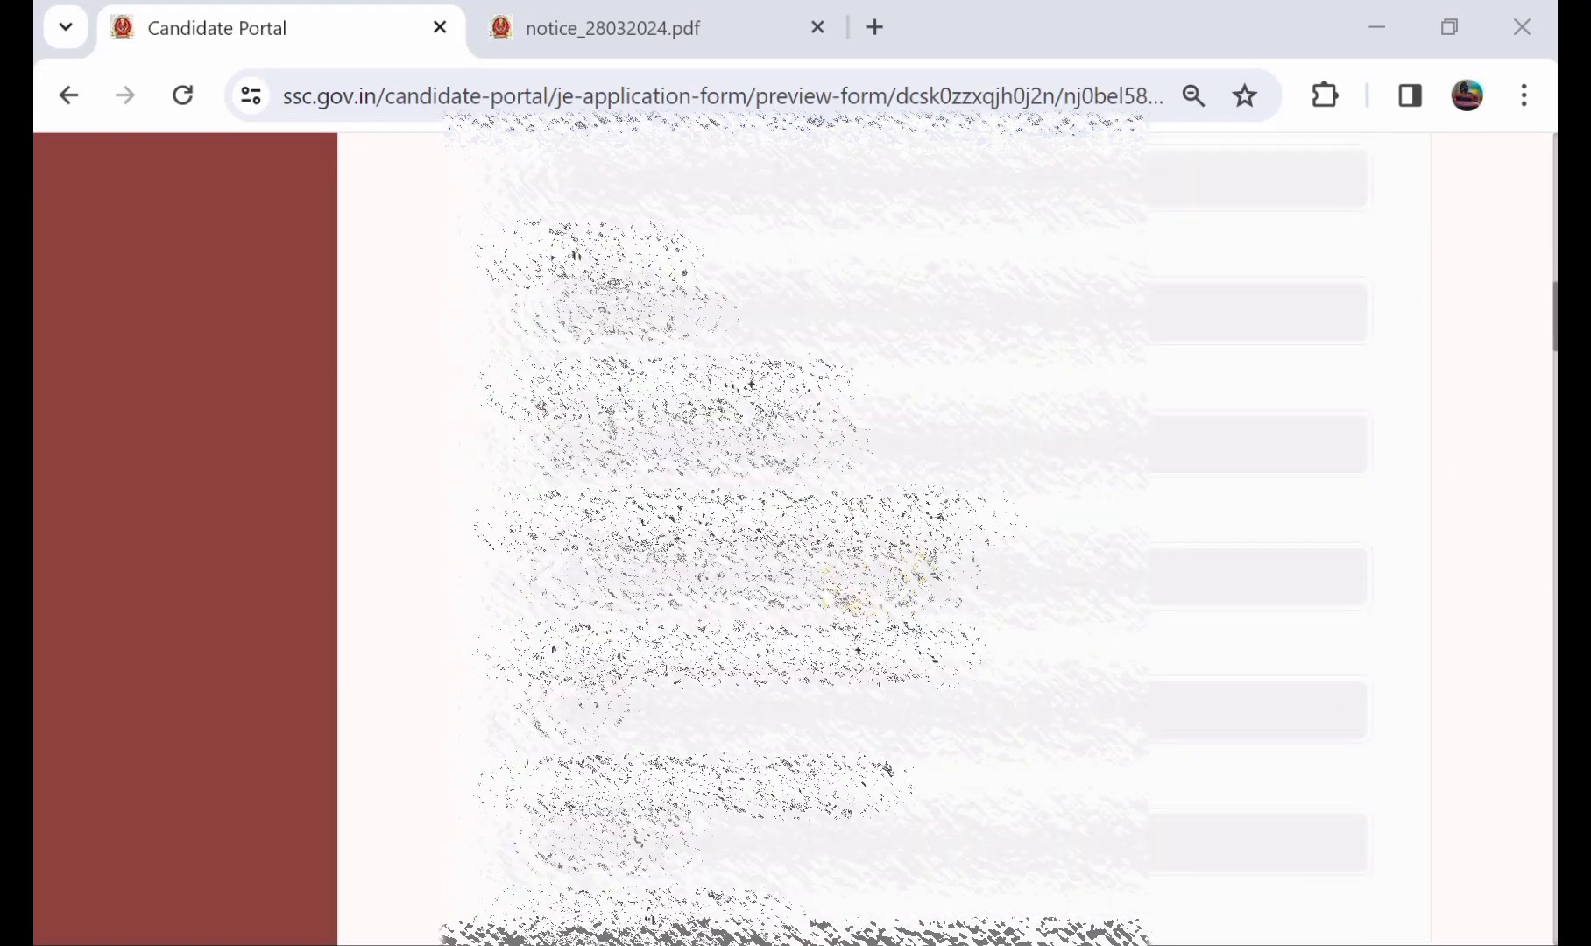
{"action": "scroll", "coordinate": [876, 587], "scroll_direction": "down", "scroll_amount": 1}
{"action": "scroll", "coordinate": [876, 587], "scroll_direction": "down", "scroll_amount": 5}
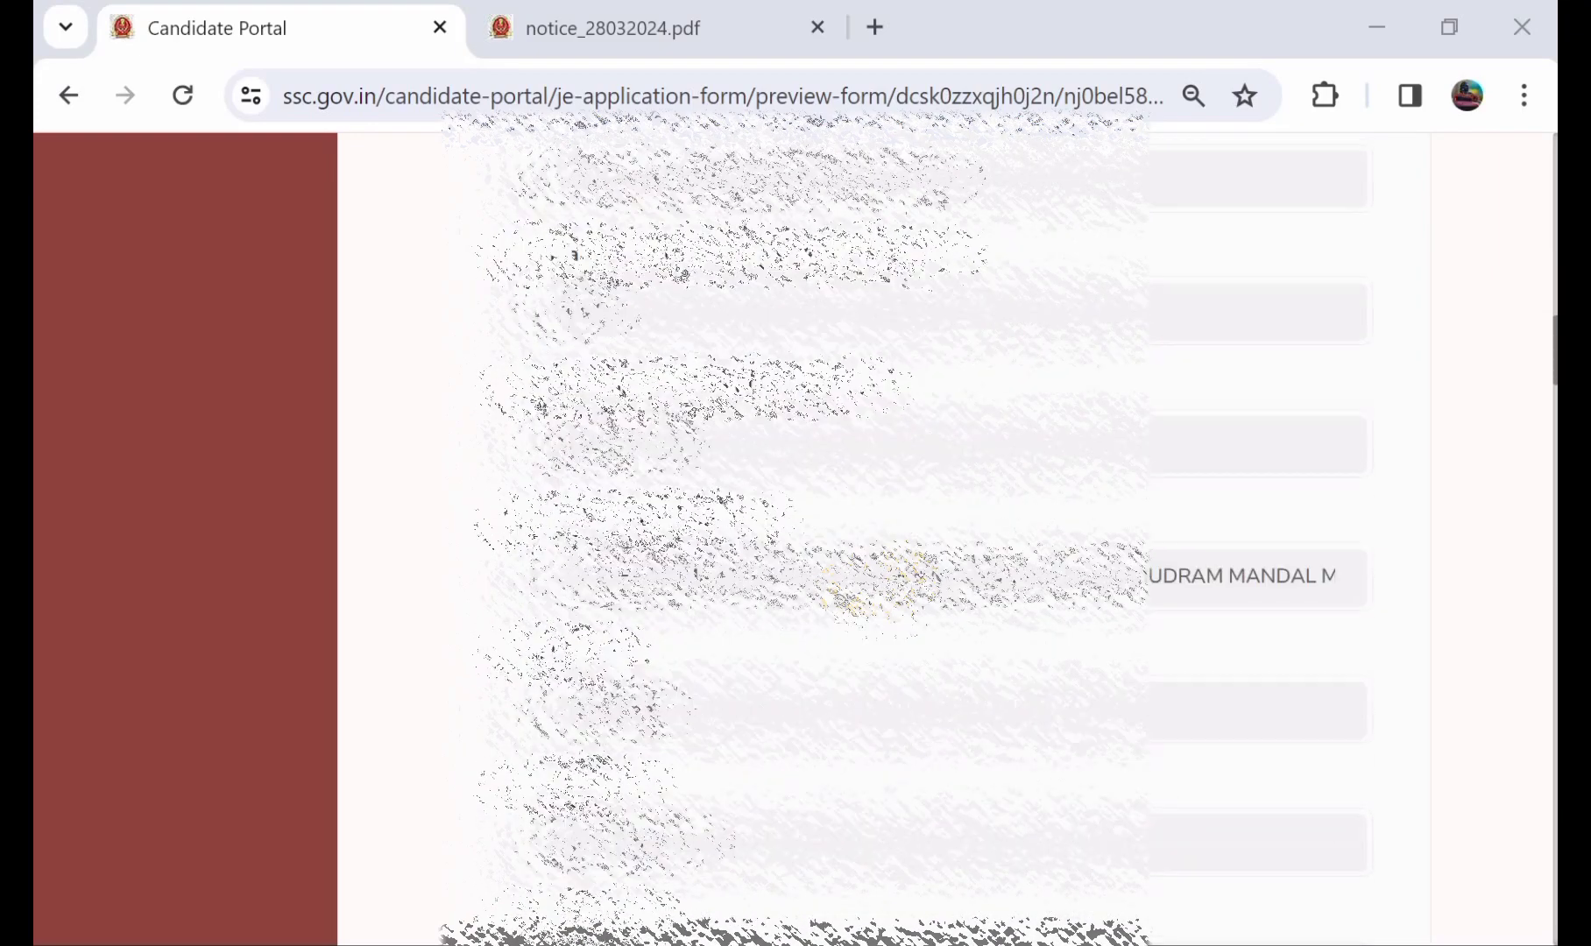
{"action": "scroll", "coordinate": [1070, 294], "scroll_direction": "down", "scroll_amount": 10}
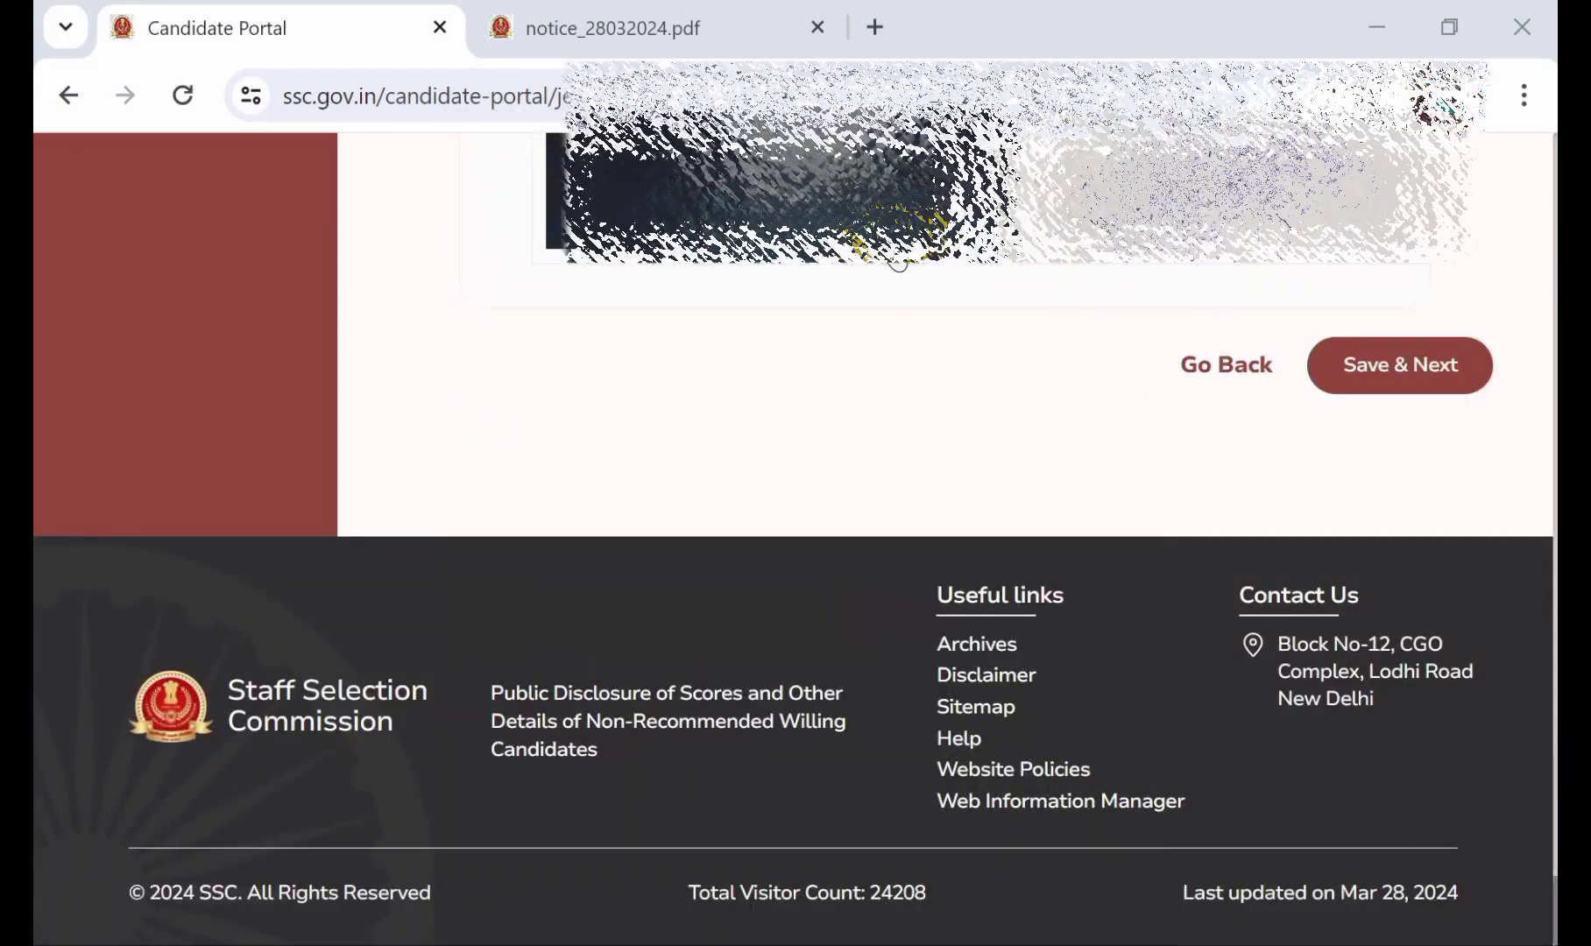
{"action": "left_click", "coordinate": [1441, 359]}
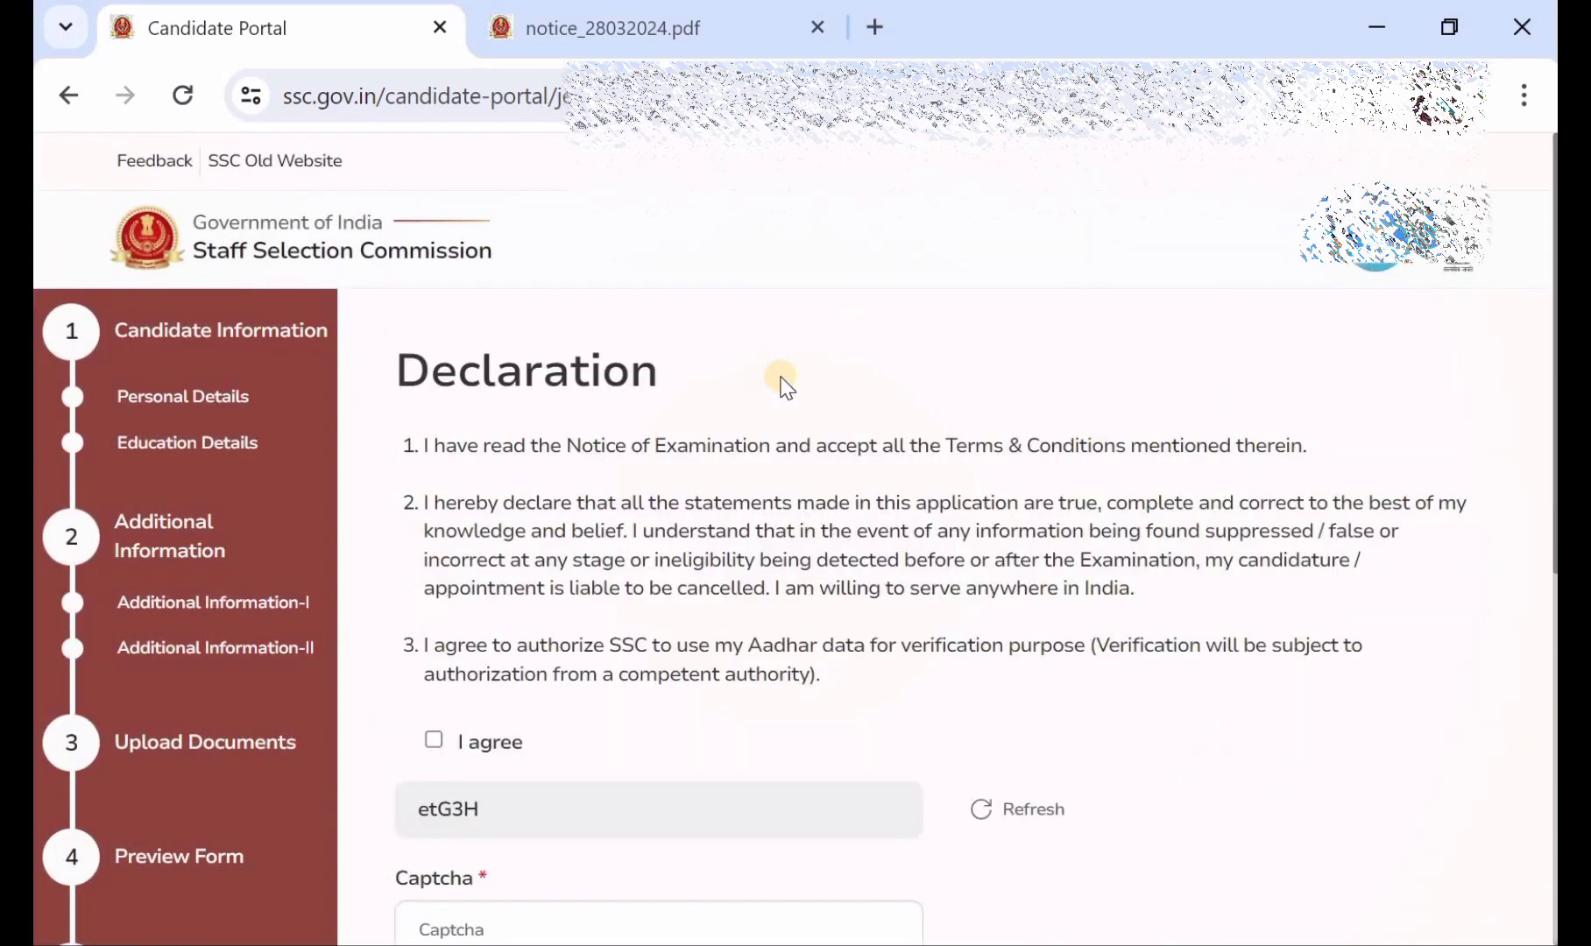
- Agree to the declaration, enter the displayed captcha code, and submit the application
{"action": "scroll", "coordinate": [782, 386], "scroll_direction": "down", "scroll_amount": 1}
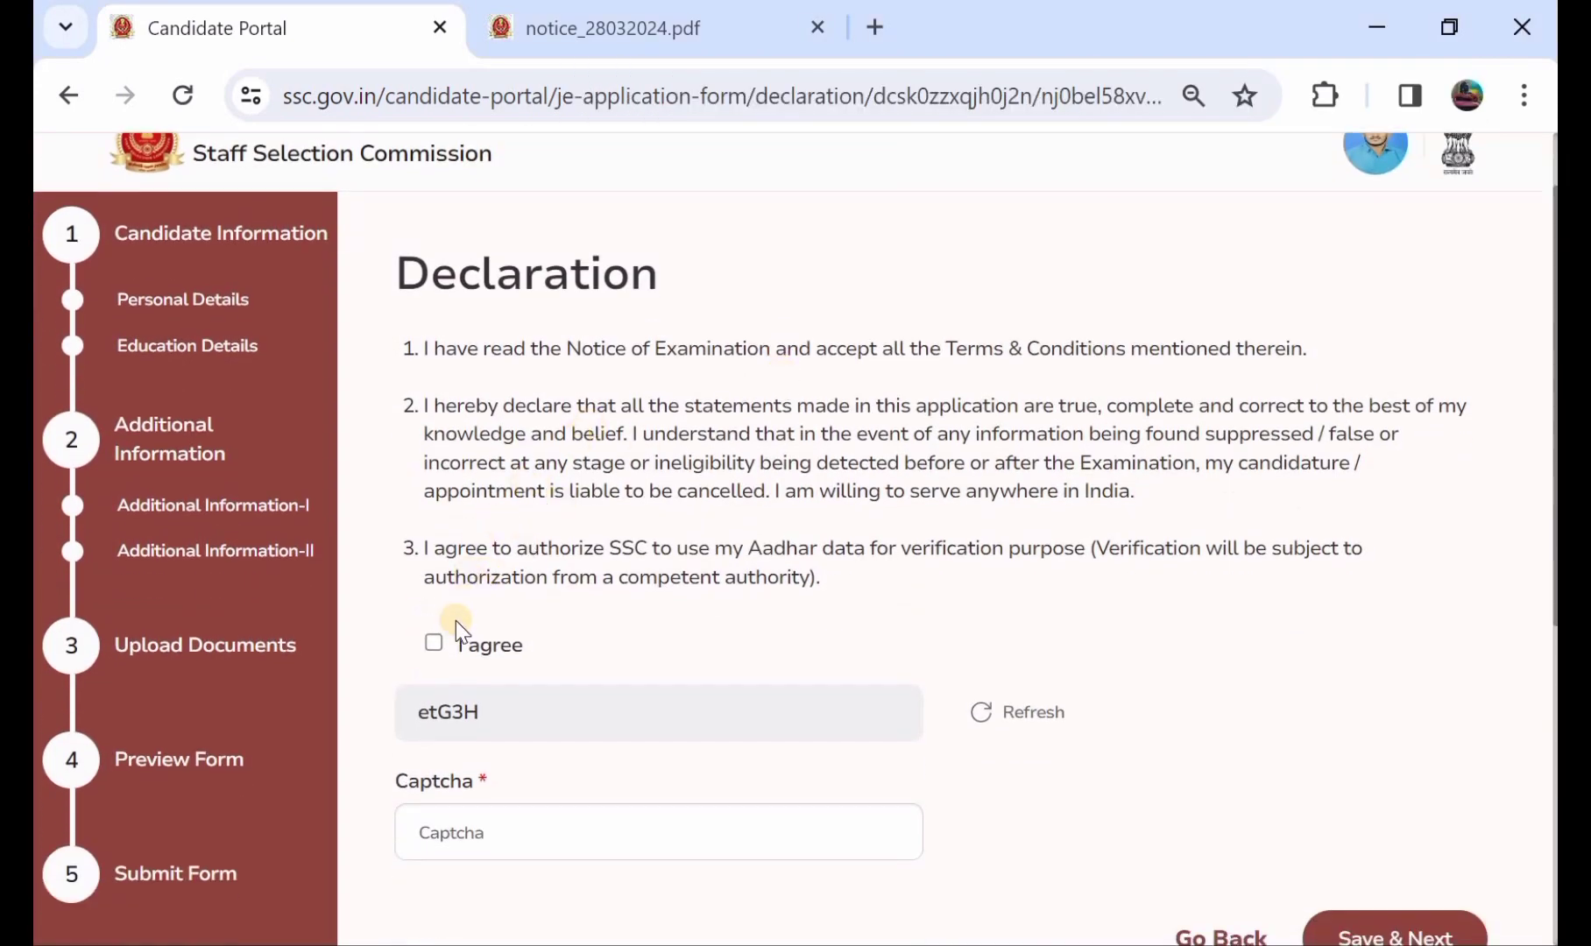
{"action": "left_click", "coordinate": [462, 643]}
{"action": "scroll", "coordinate": [644, 629], "scroll_direction": "down", "scroll_amount": 2}
{"action": "left_click", "coordinate": [591, 695]}
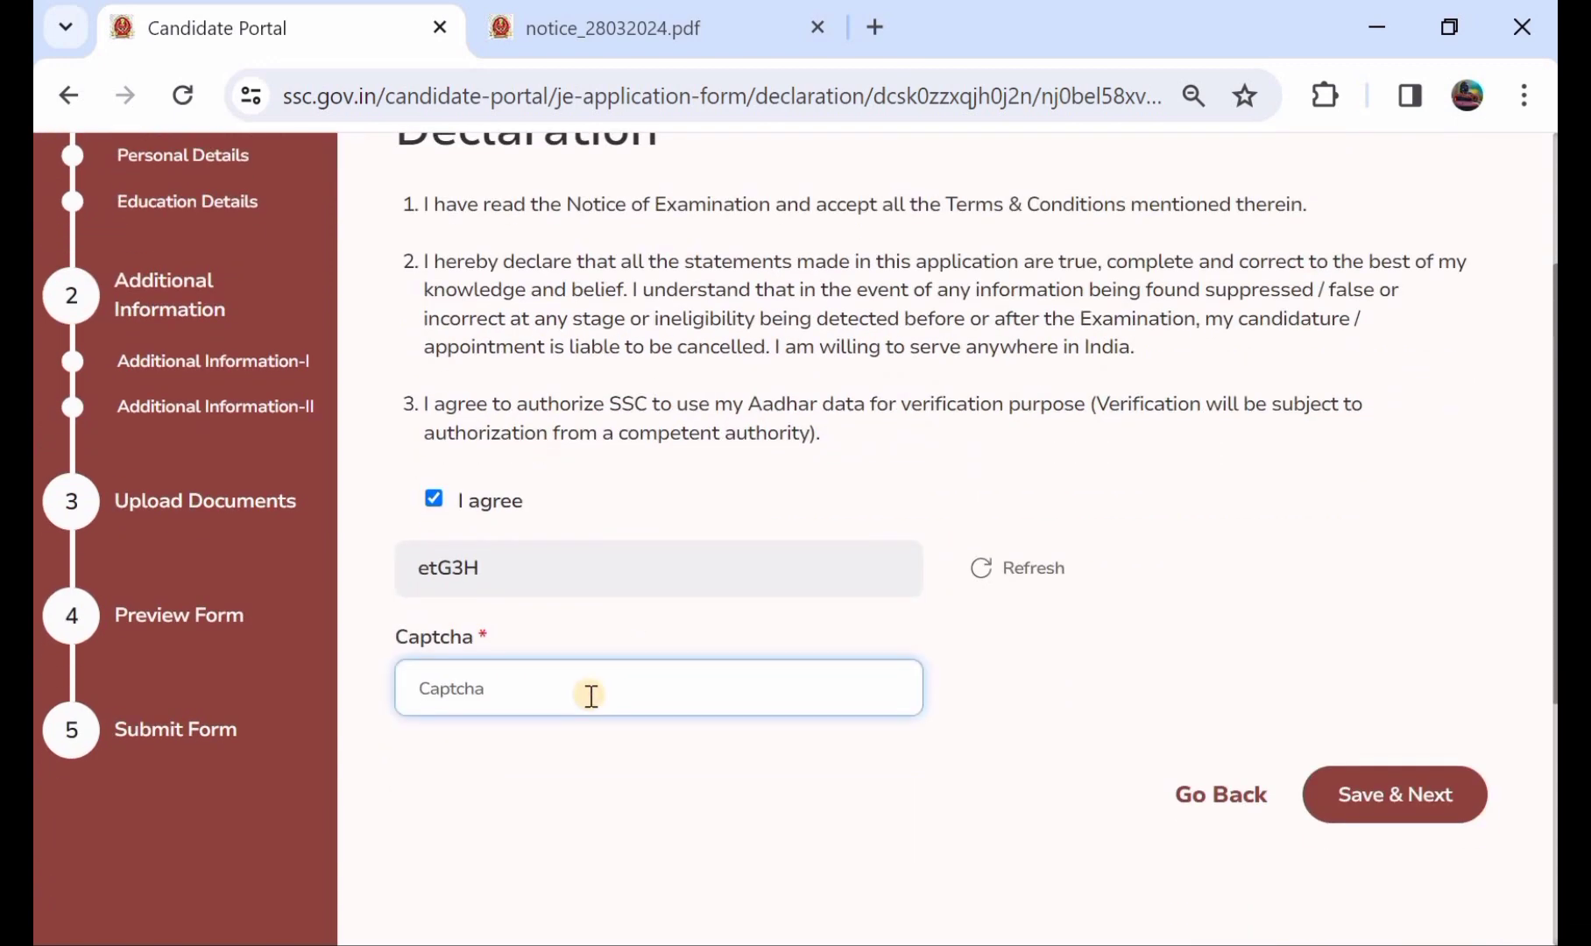
{"action": "type", "text": "etG3H"}
{"action": "left_click", "coordinate": [1441, 807]}
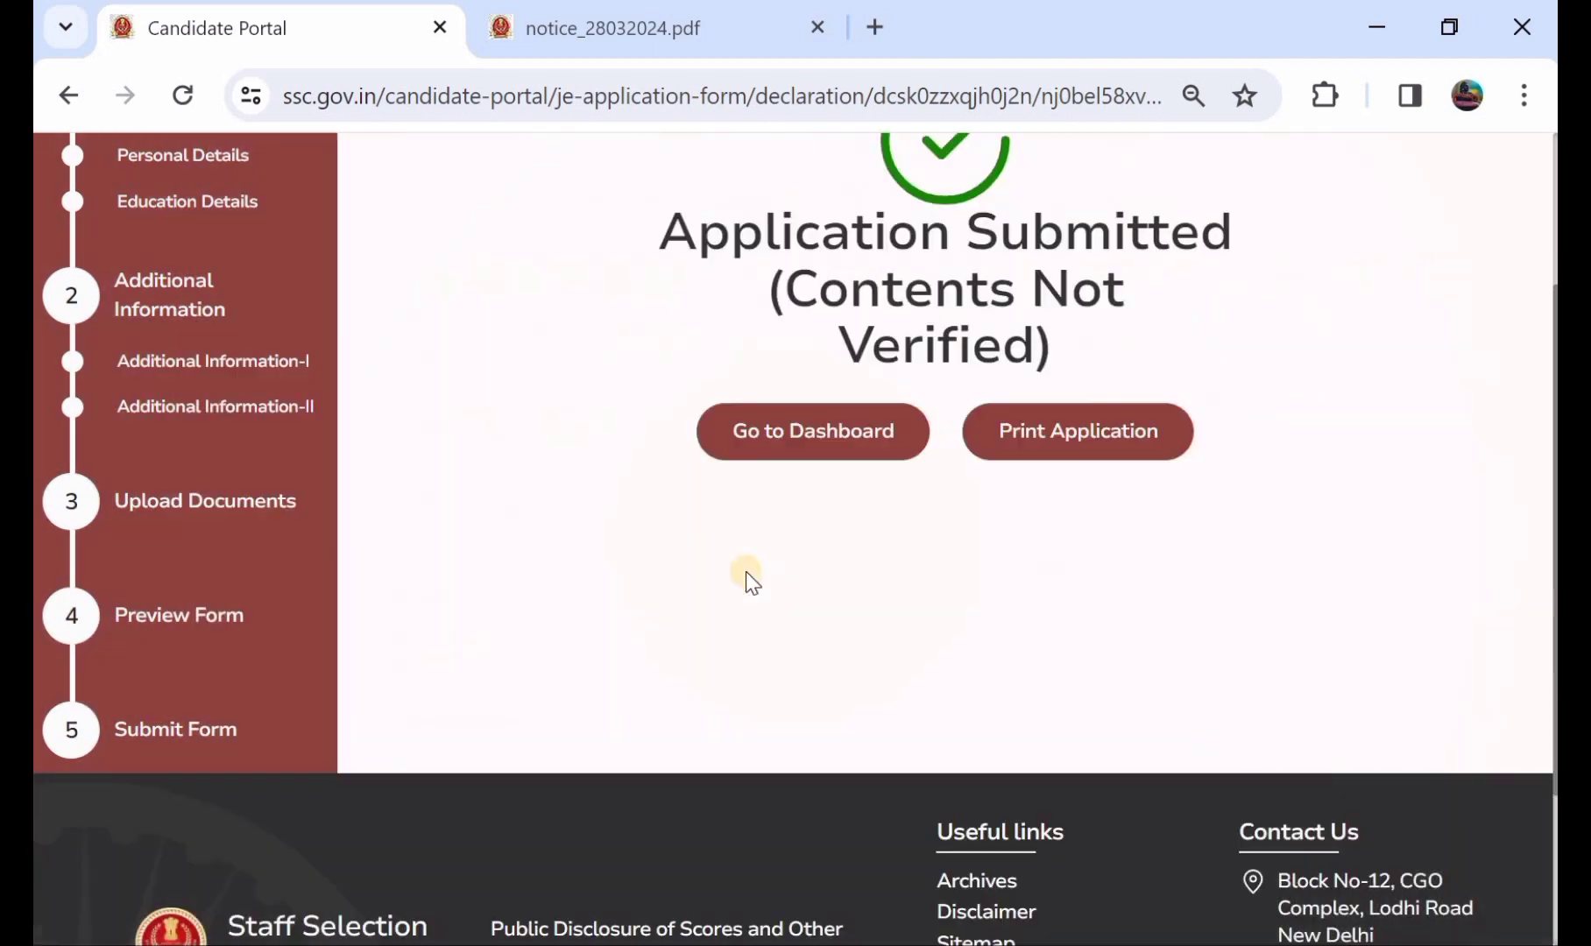
- Return to the candidate dashboard and open the list of the candidate's own applications
{"action": "scroll", "coordinate": [745, 574], "scroll_direction": "up", "scroll_amount": 2}
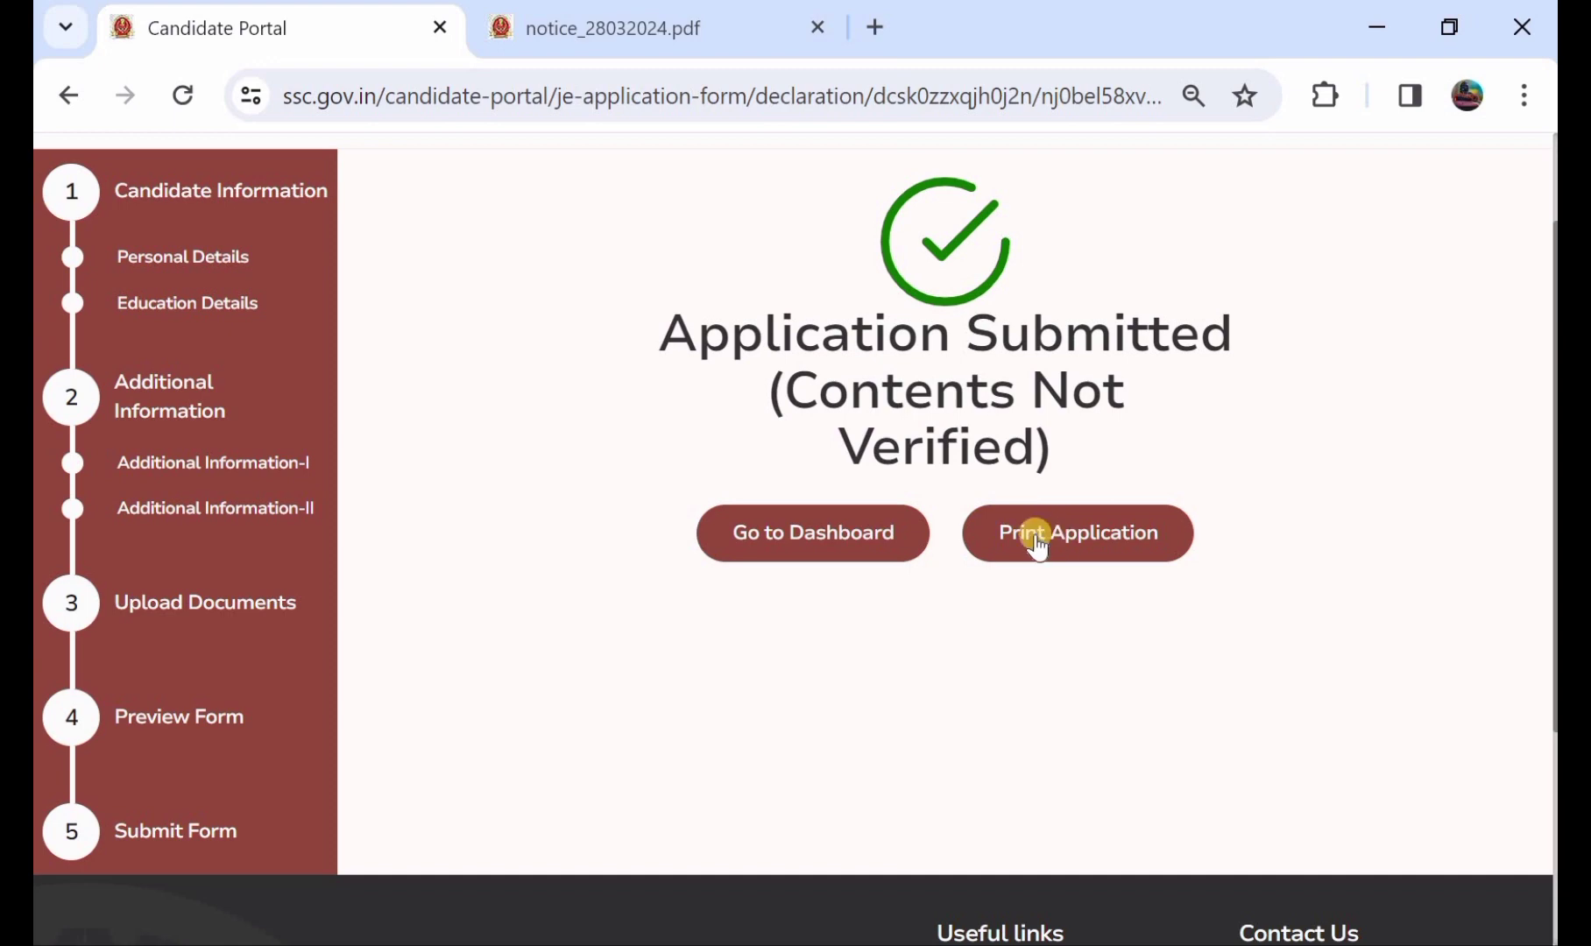
{"action": "left_click", "coordinate": [826, 534]}
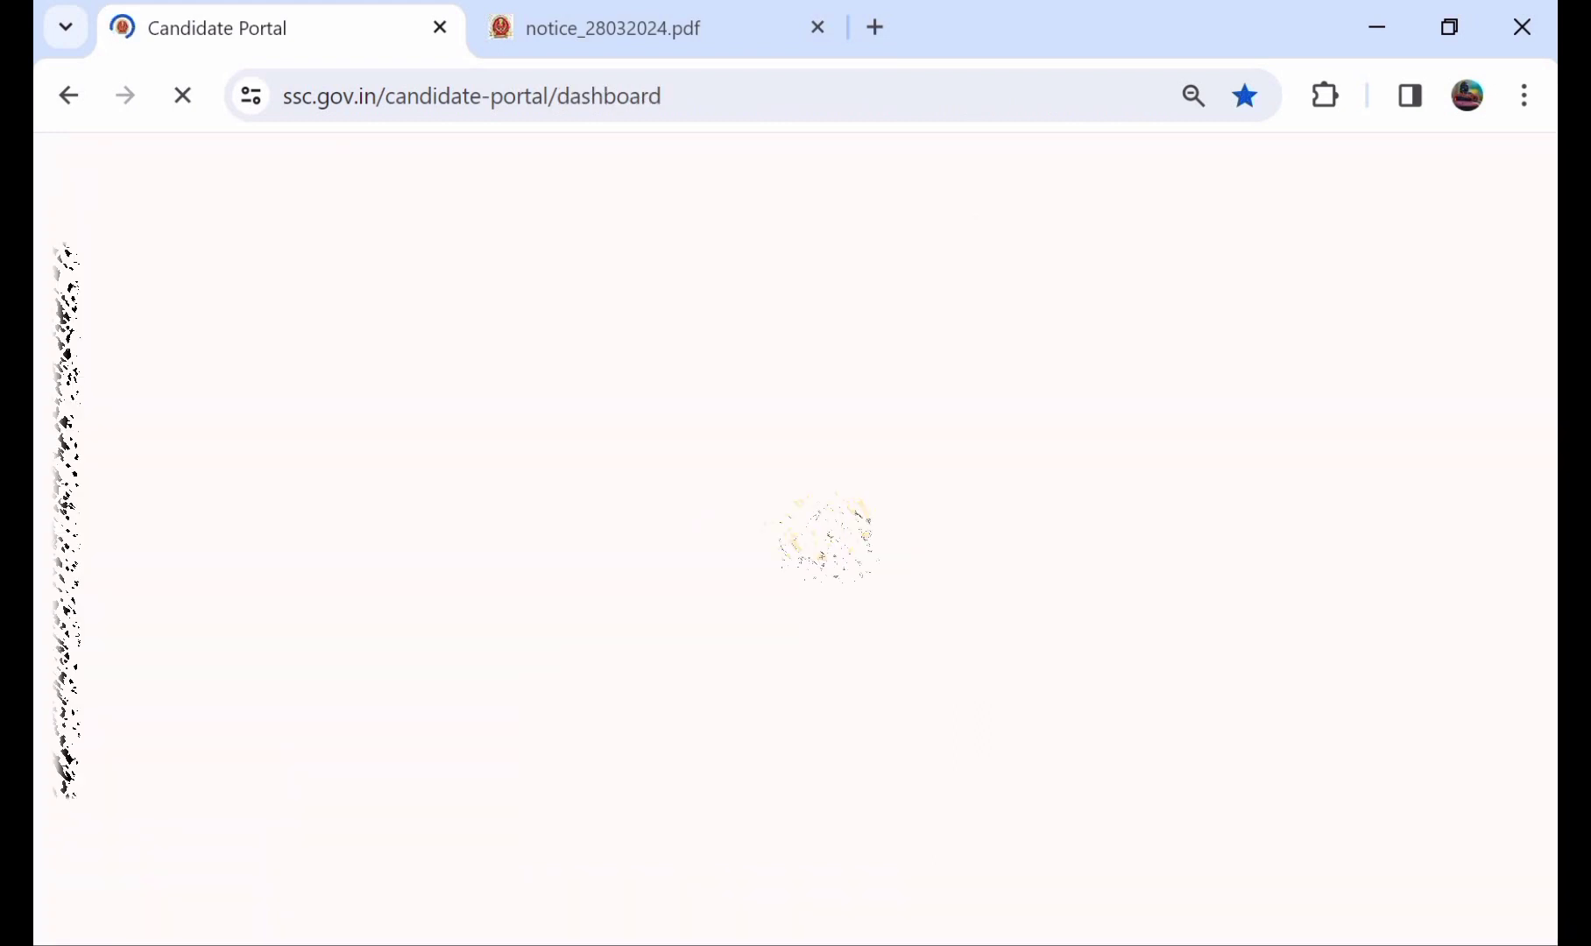
{"action": "scroll", "coordinate": [826, 532], "scroll_direction": "down", "scroll_amount": 2}
{"action": "scroll", "coordinate": [826, 532], "scroll_direction": "down", "scroll_amount": 7}
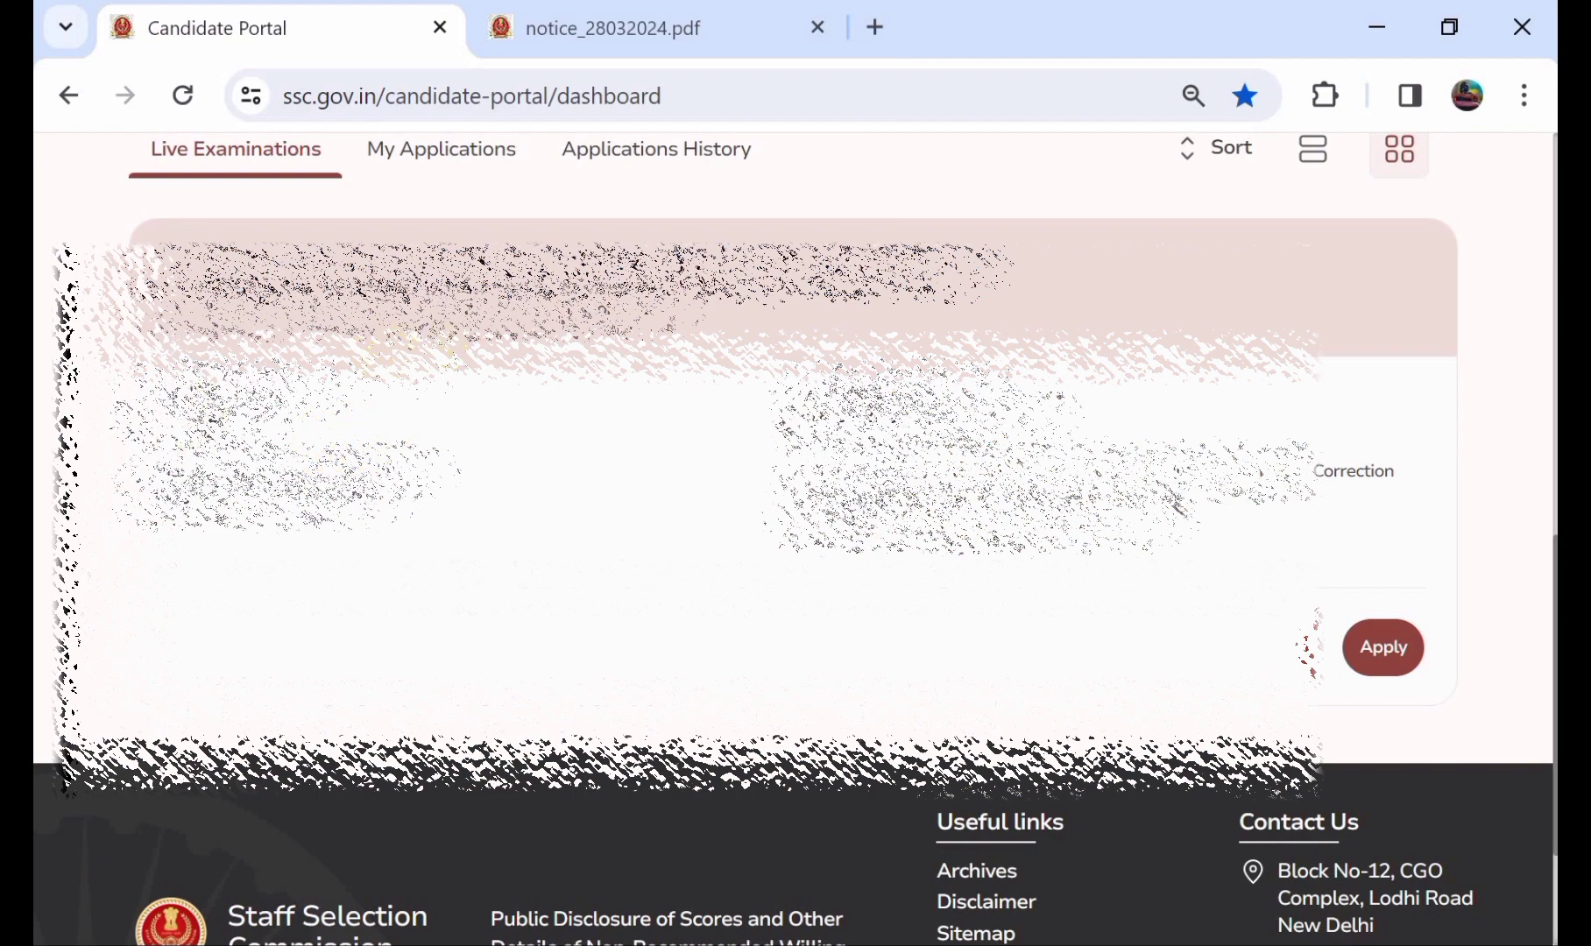
{"action": "scroll", "coordinate": [411, 346], "scroll_direction": "up", "scroll_amount": 1}
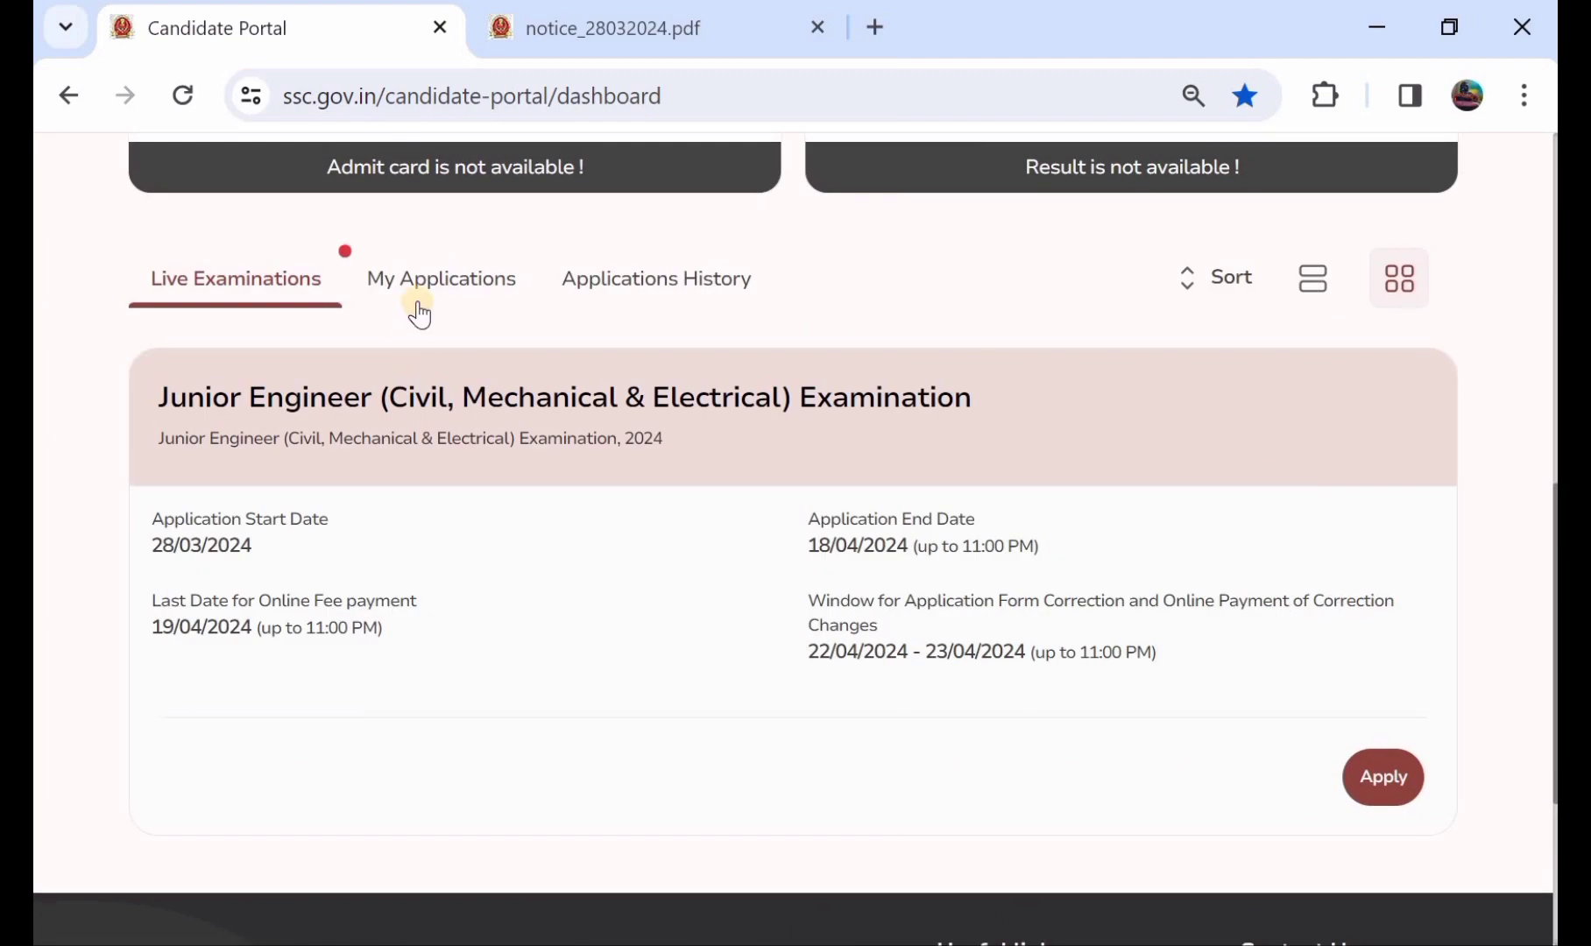
{"action": "left_click", "coordinate": [437, 280]}
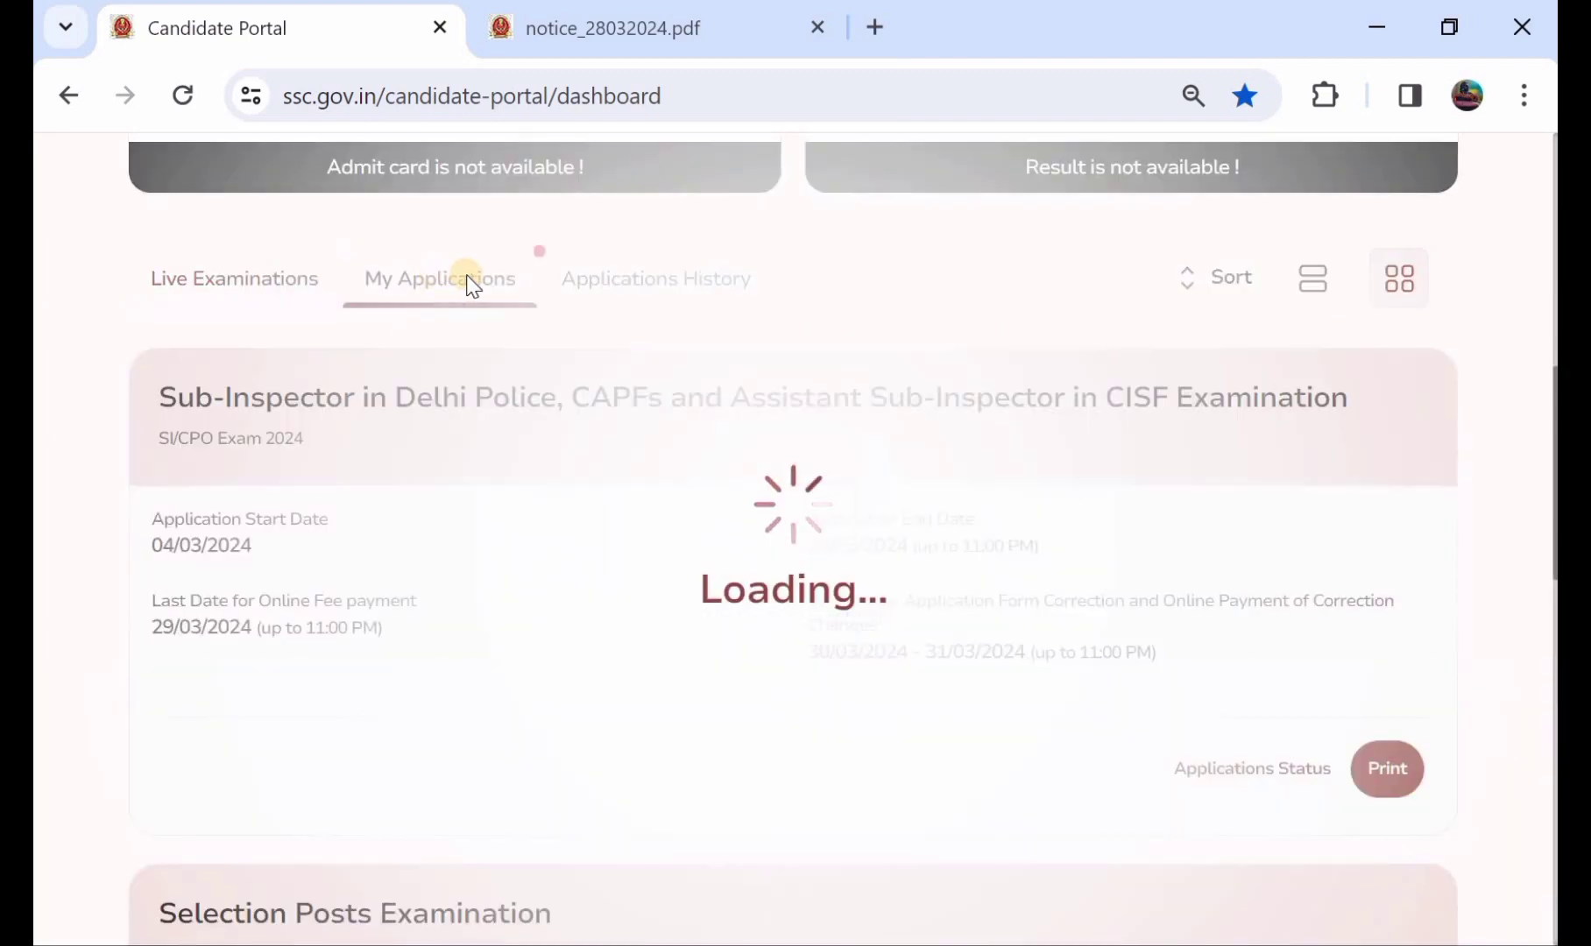
- Print the submitted application for the Junior Engineer (Civil, Mechanical & Electrical) Examination, 2024
{"action": "scroll", "coordinate": [684, 454], "scroll_direction": "down", "scroll_amount": 3}
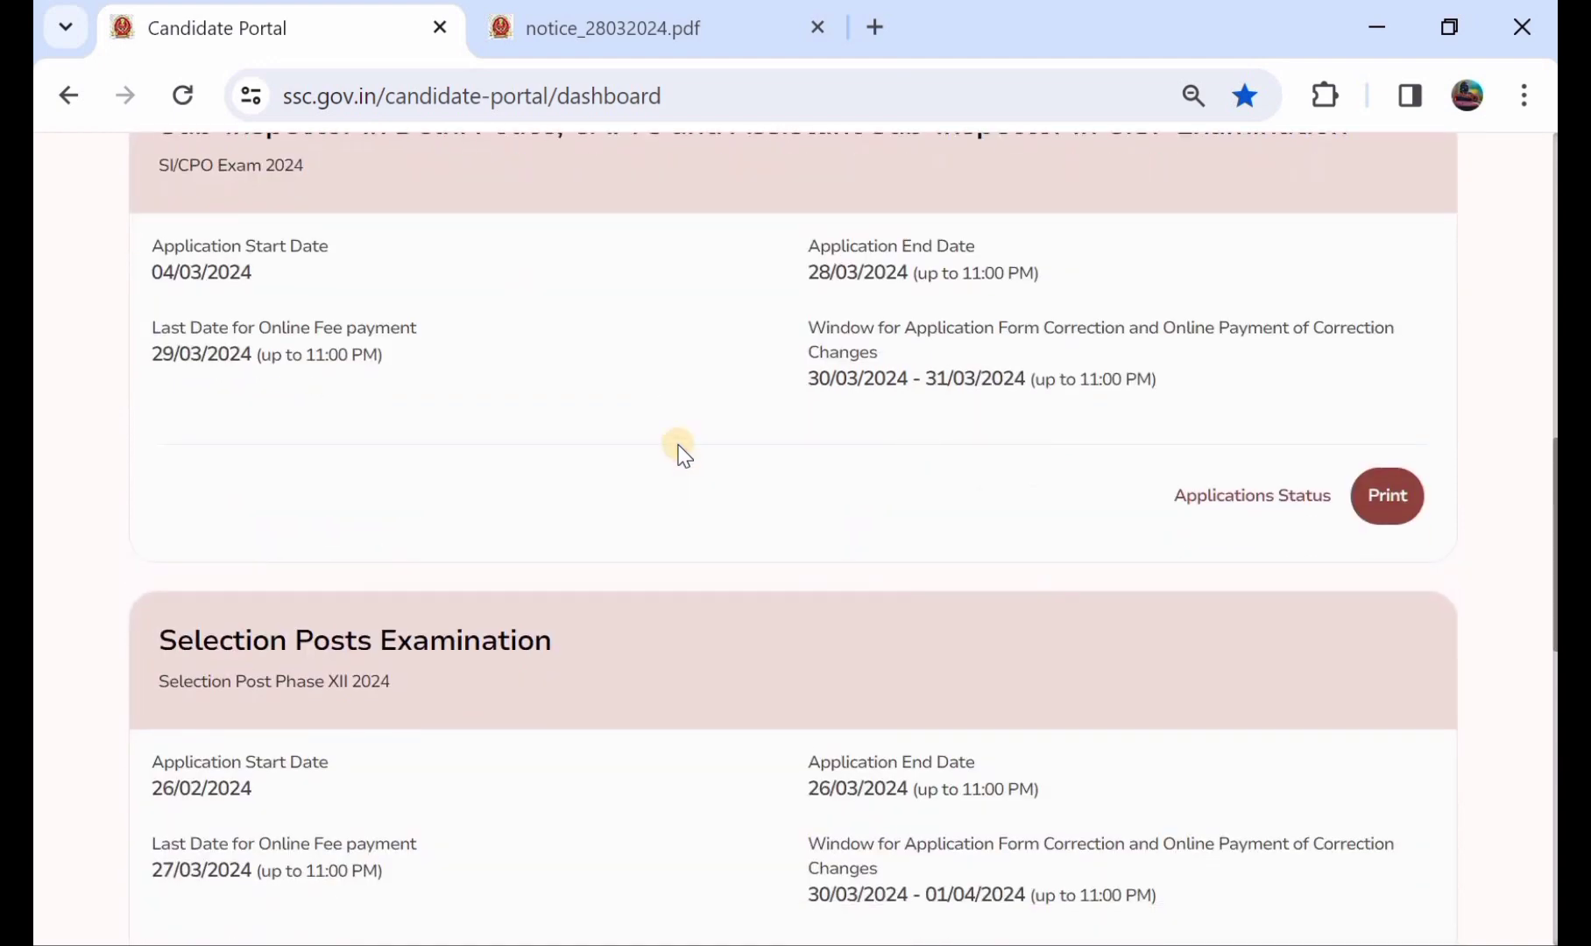
{"action": "scroll", "coordinate": [685, 454], "scroll_direction": "down", "scroll_amount": 10}
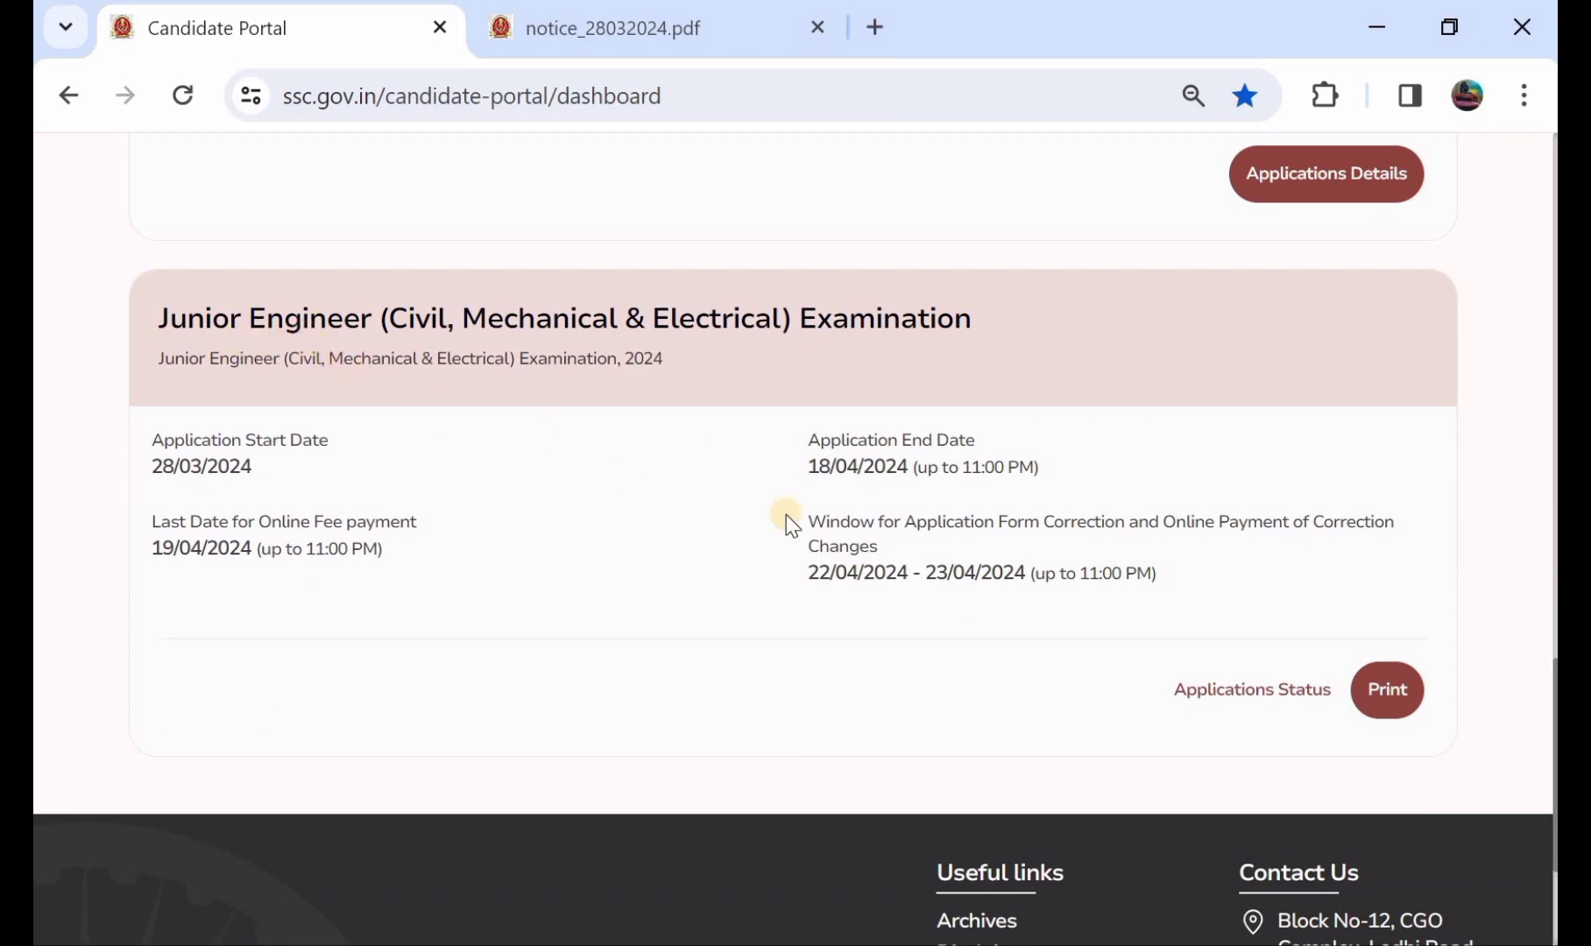
{"action": "left_click", "coordinate": [1381, 694]}
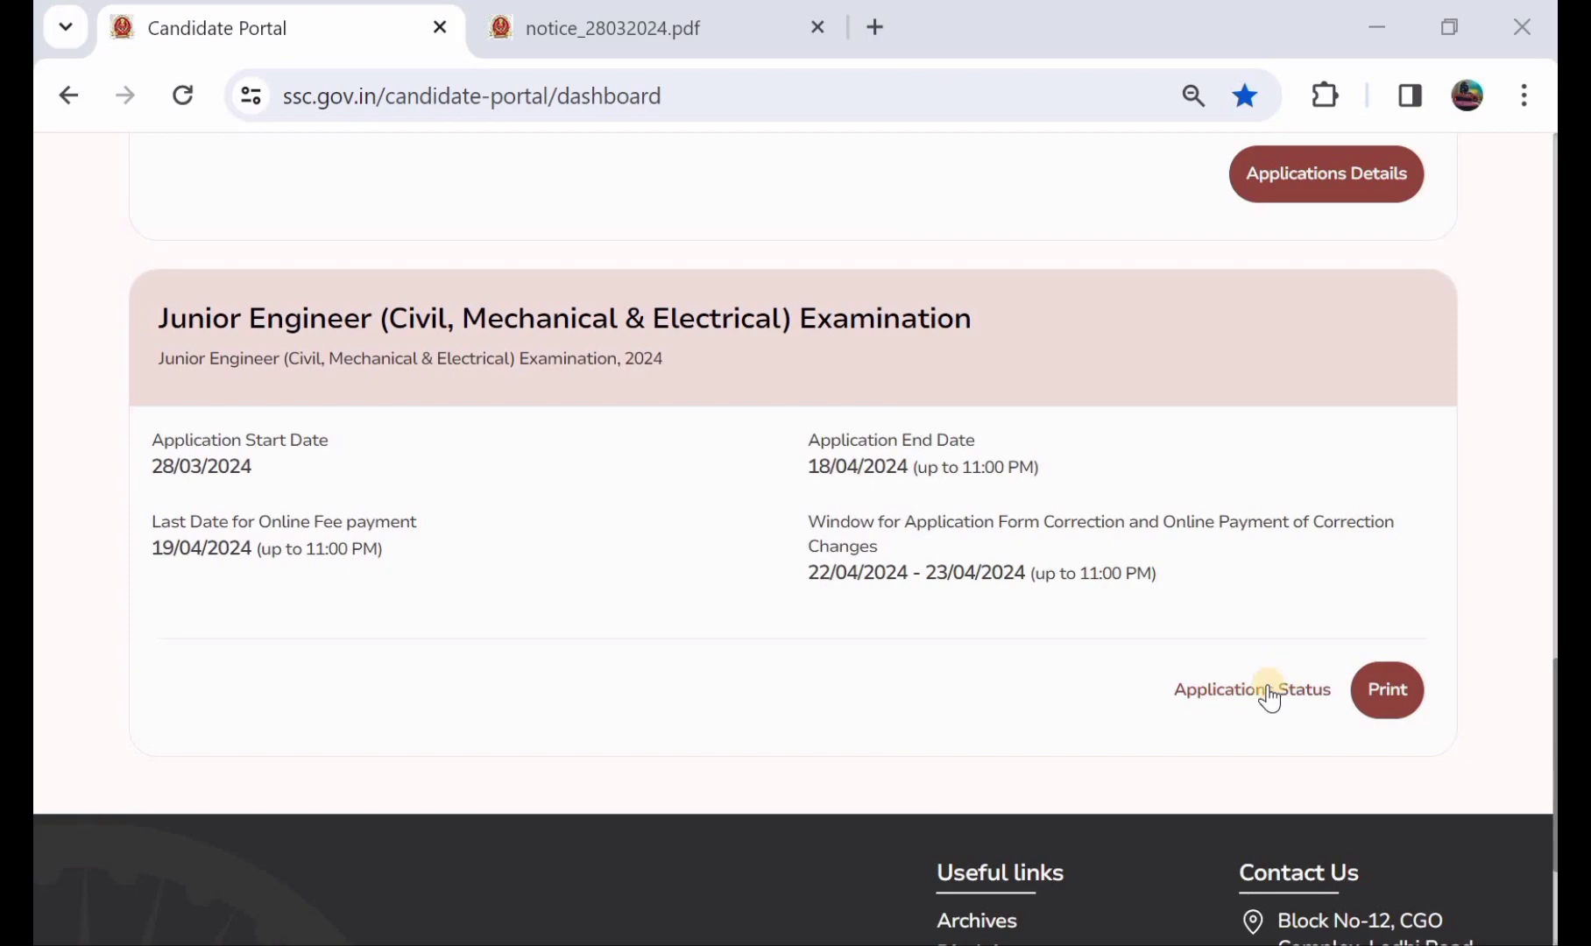
- Review the application status and payment details of the Junior Engineer (Civil, Mechanical & Electrical) Examination, 2024 application, and close them
{"action": "left_click", "coordinate": [1267, 689]}
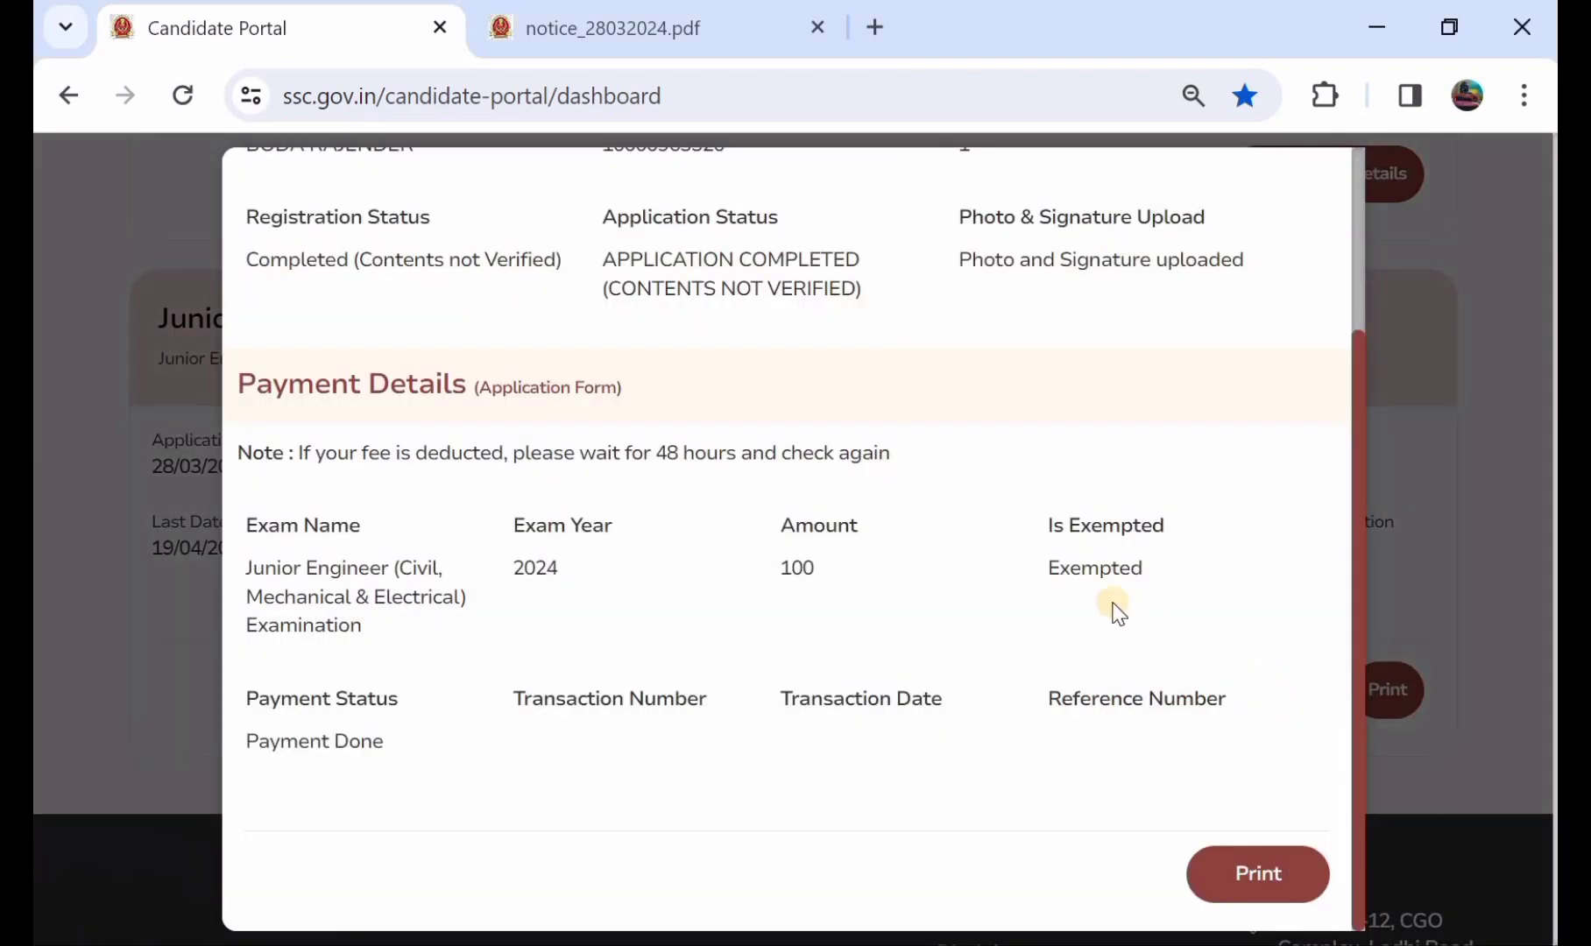
{"action": "scroll", "coordinate": [746, 339], "scroll_direction": "up", "scroll_amount": 2}
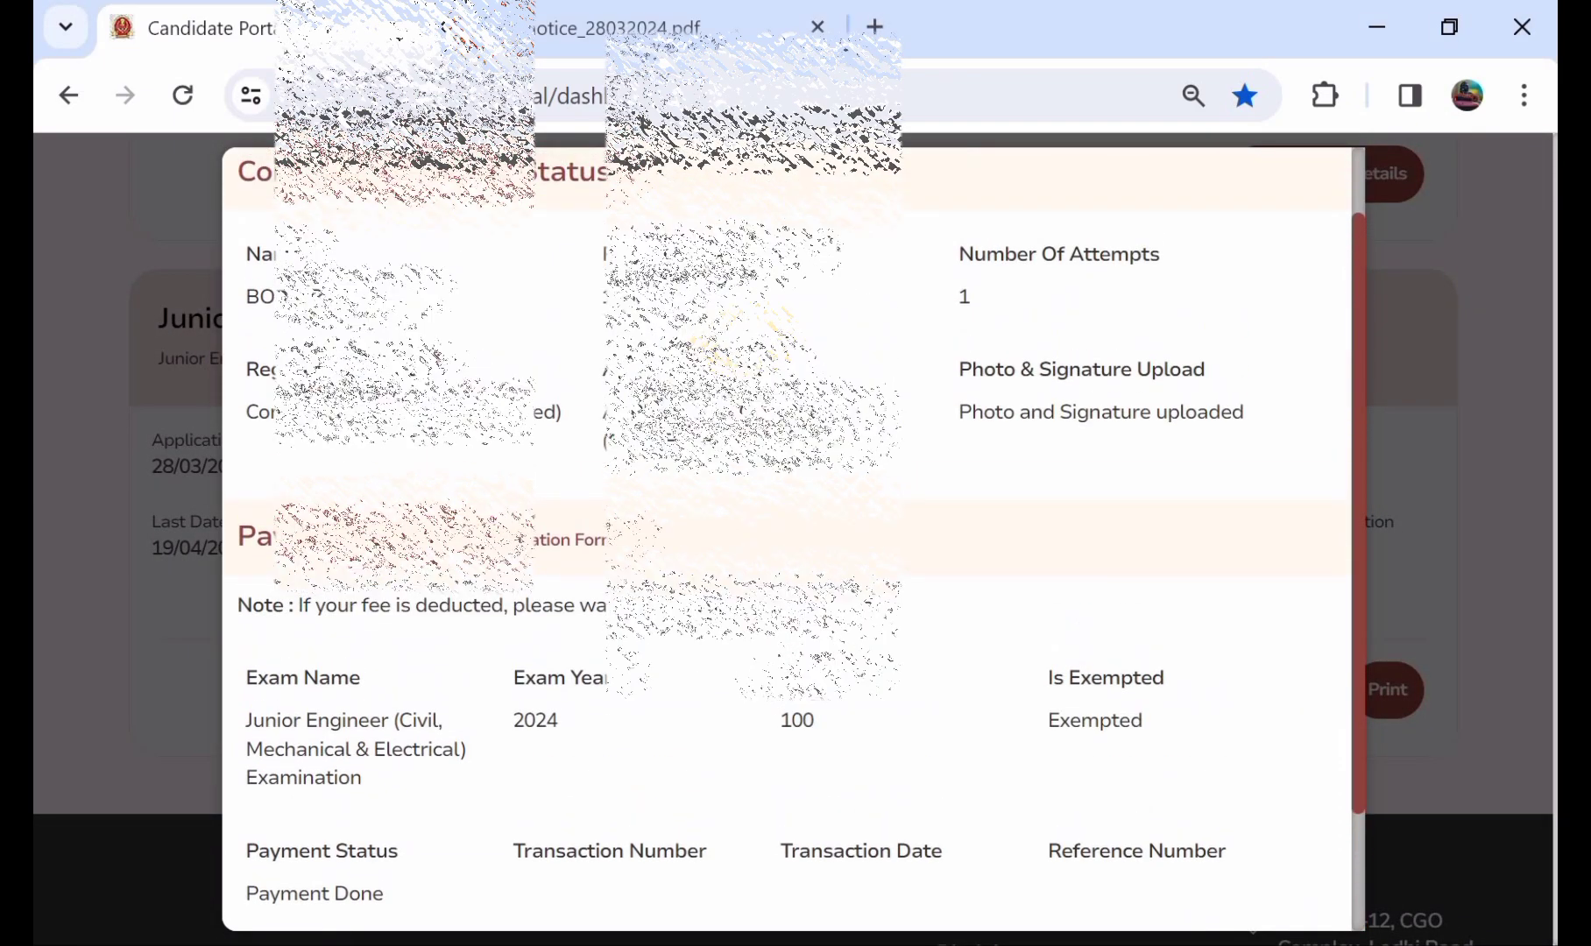
{"action": "scroll", "coordinate": [746, 438], "scroll_direction": "down", "scroll_amount": 1}
{"action": "scroll", "coordinate": [740, 346], "scroll_direction": "down", "scroll_amount": 2}
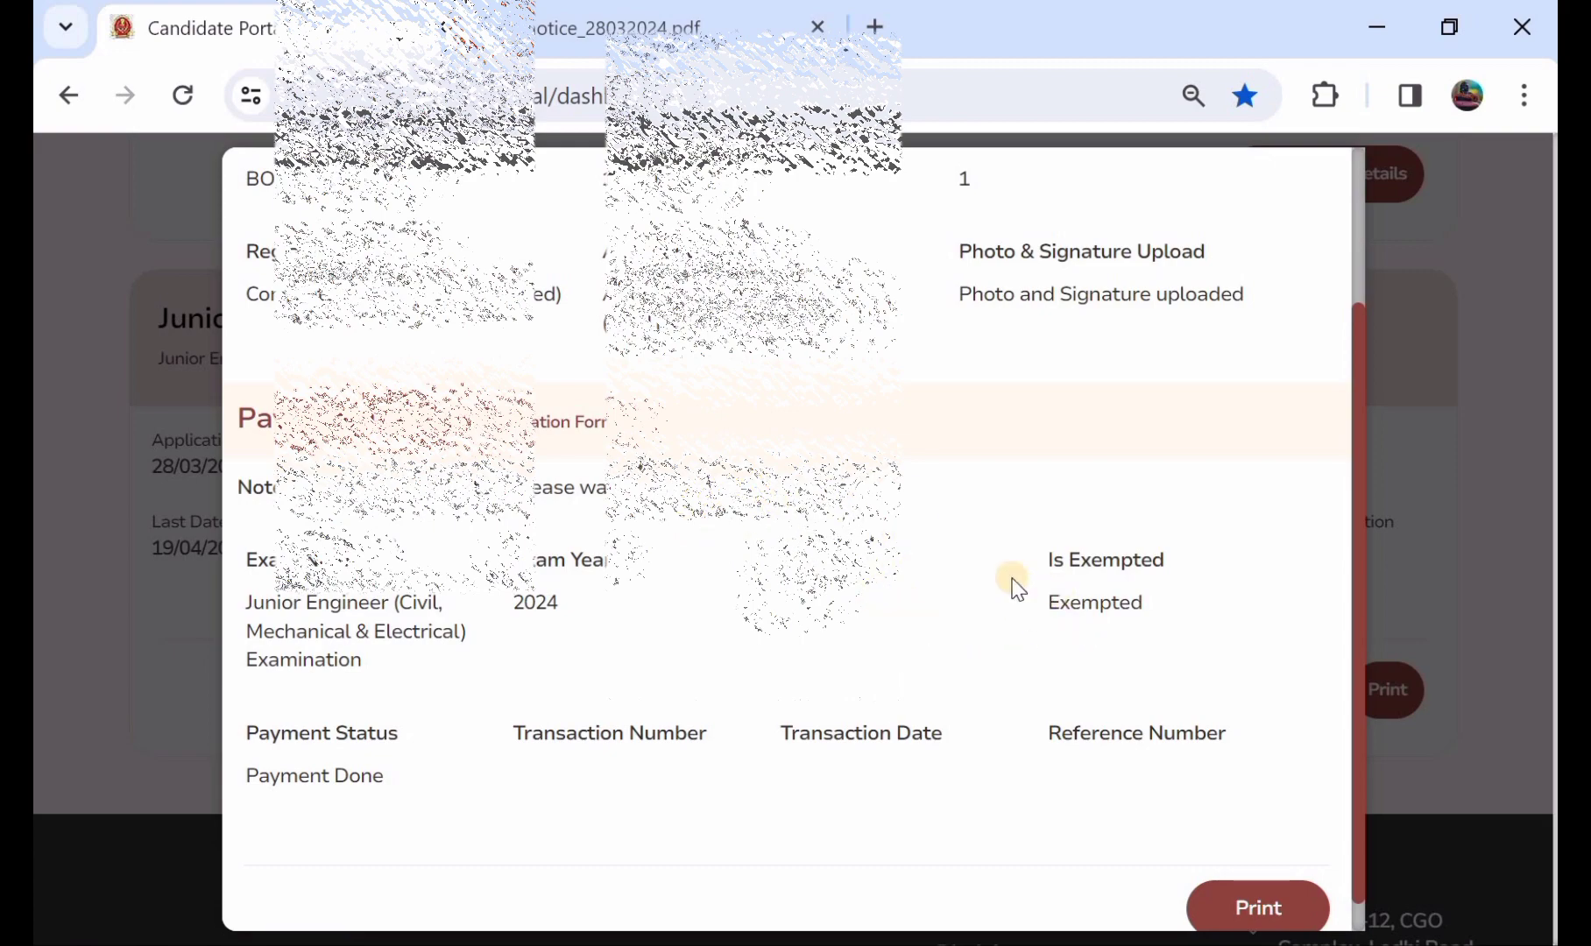
{"action": "scroll", "coordinate": [1014, 589], "scroll_direction": "up", "scroll_amount": 2}
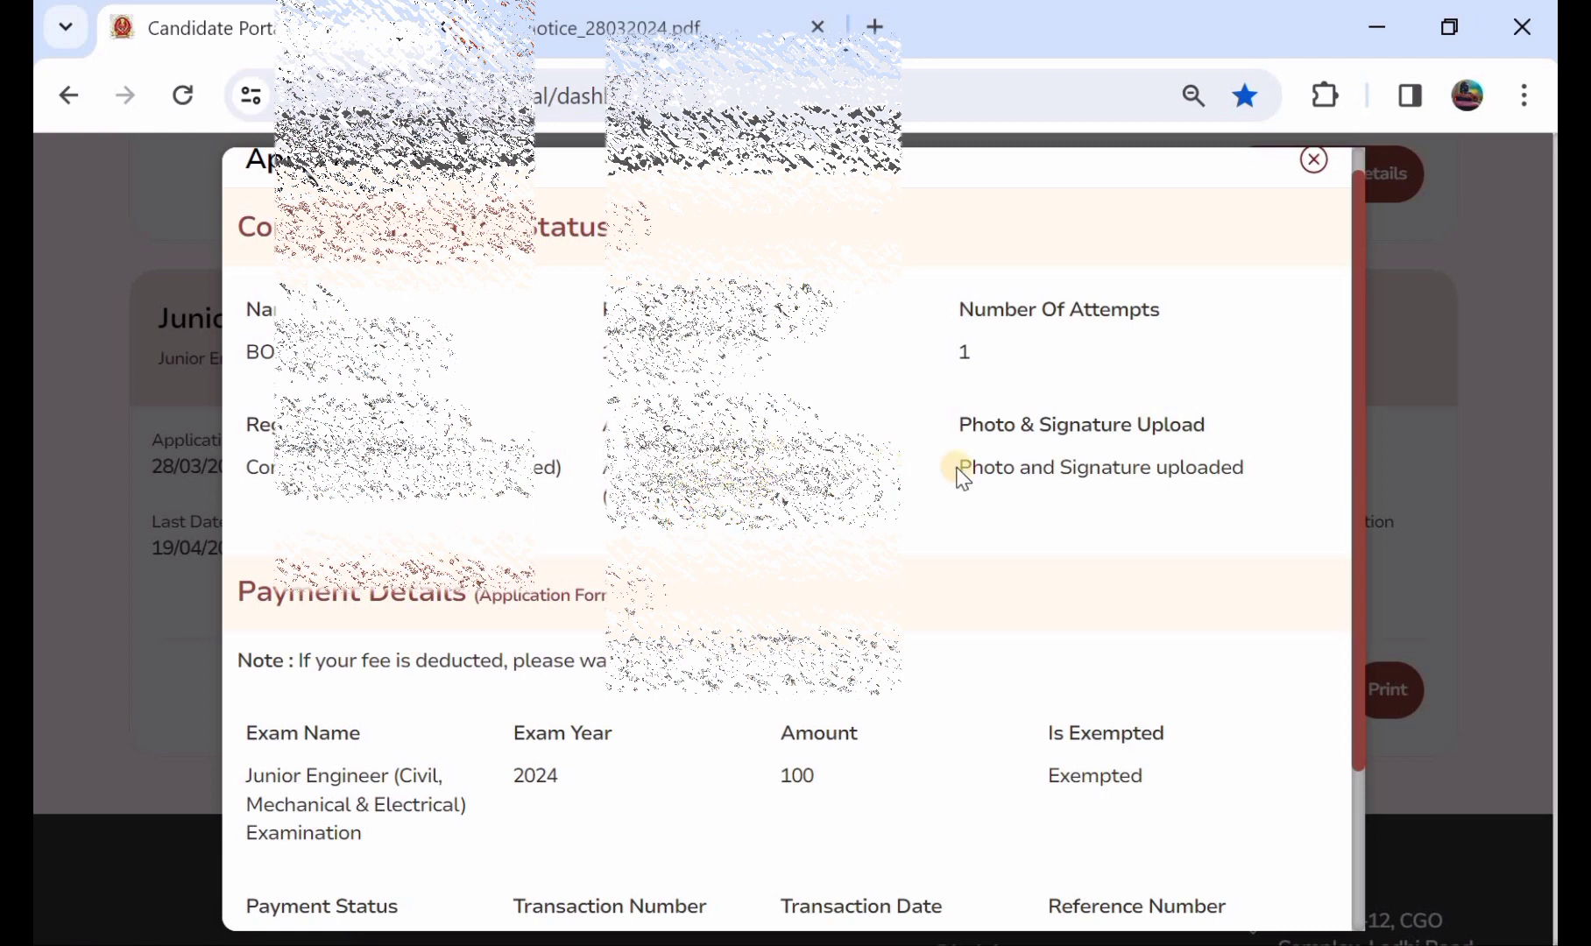
{"action": "left_click", "coordinate": [1313, 159]}
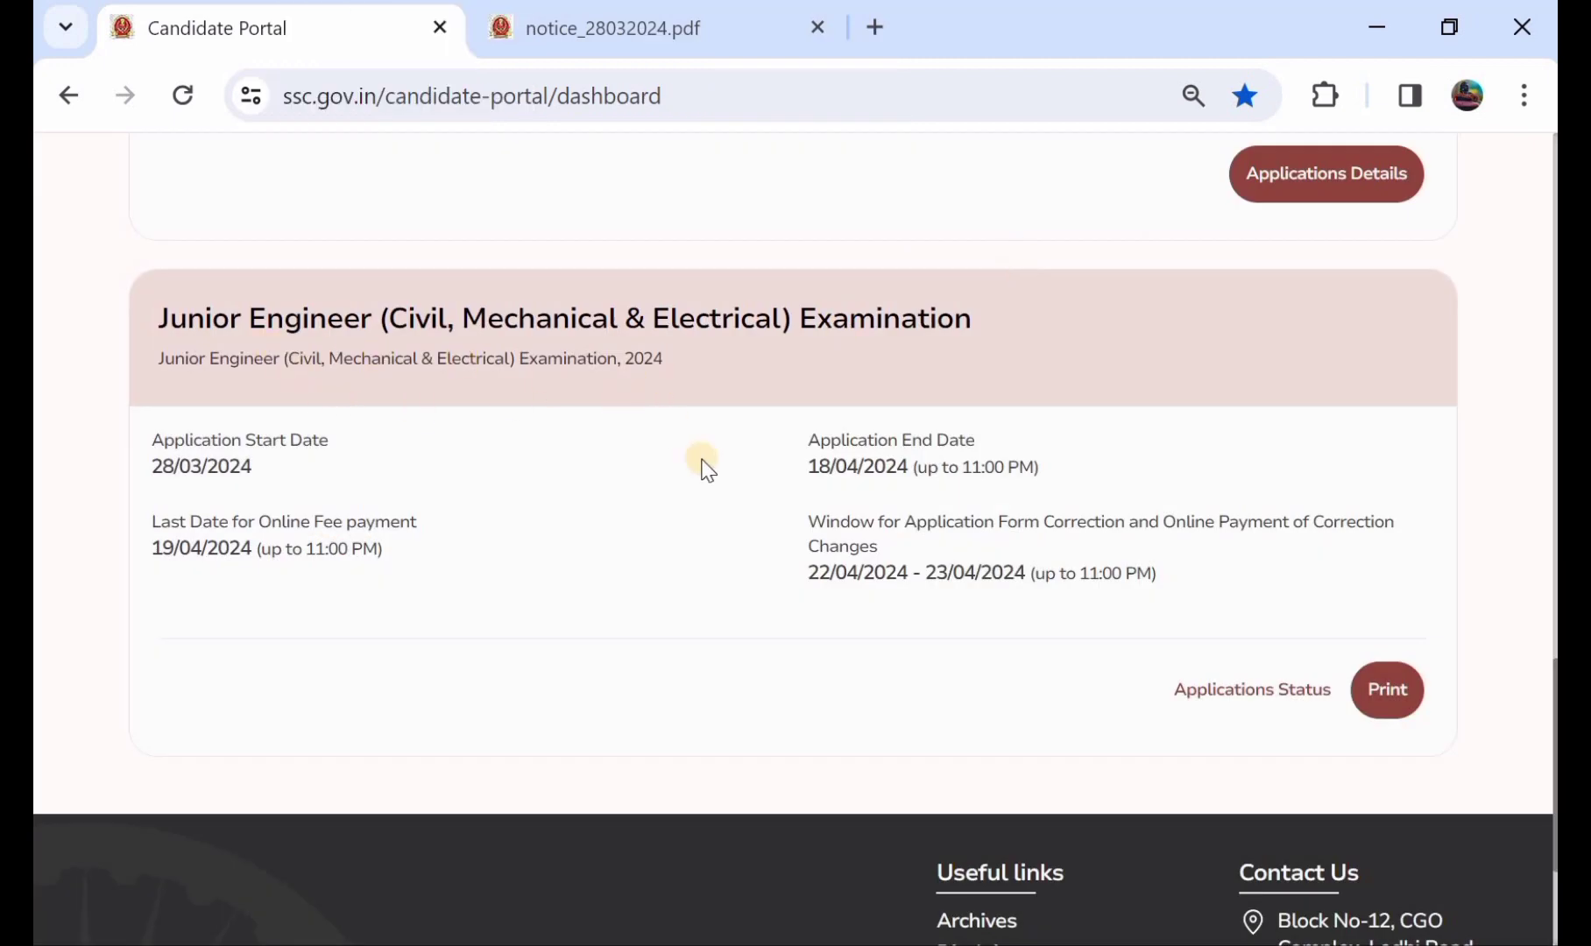
{"action": "scroll", "coordinate": [706, 471], "scroll_direction": "up", "scroll_amount": 15}
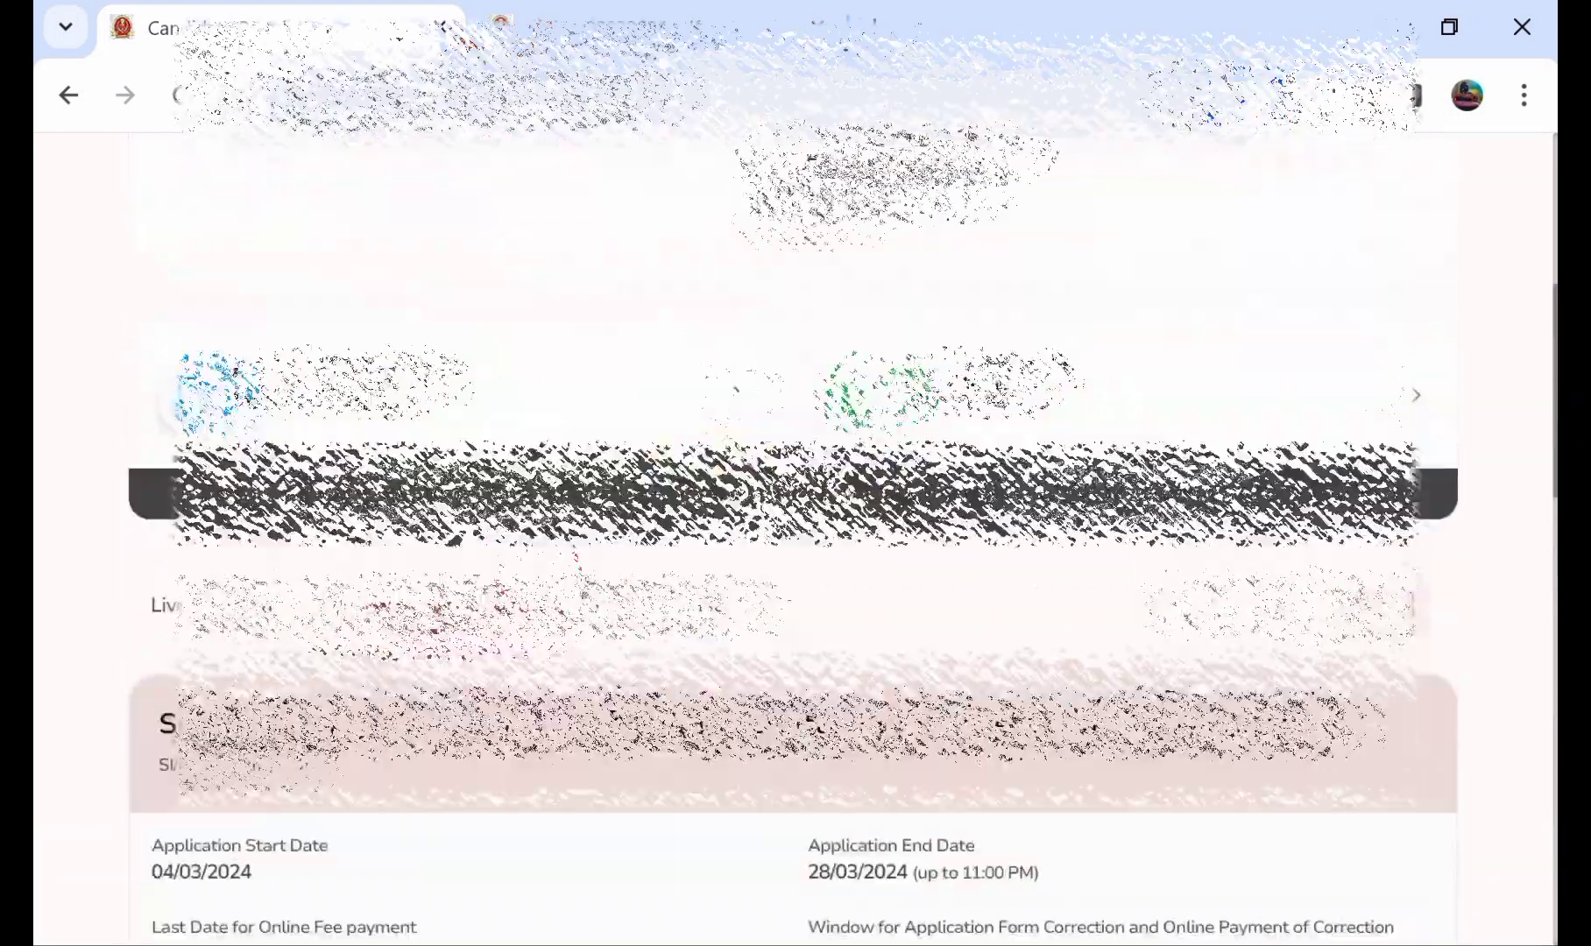
{"action": "scroll", "coordinate": [794, 525], "scroll_direction": "down", "scroll_amount": 7}
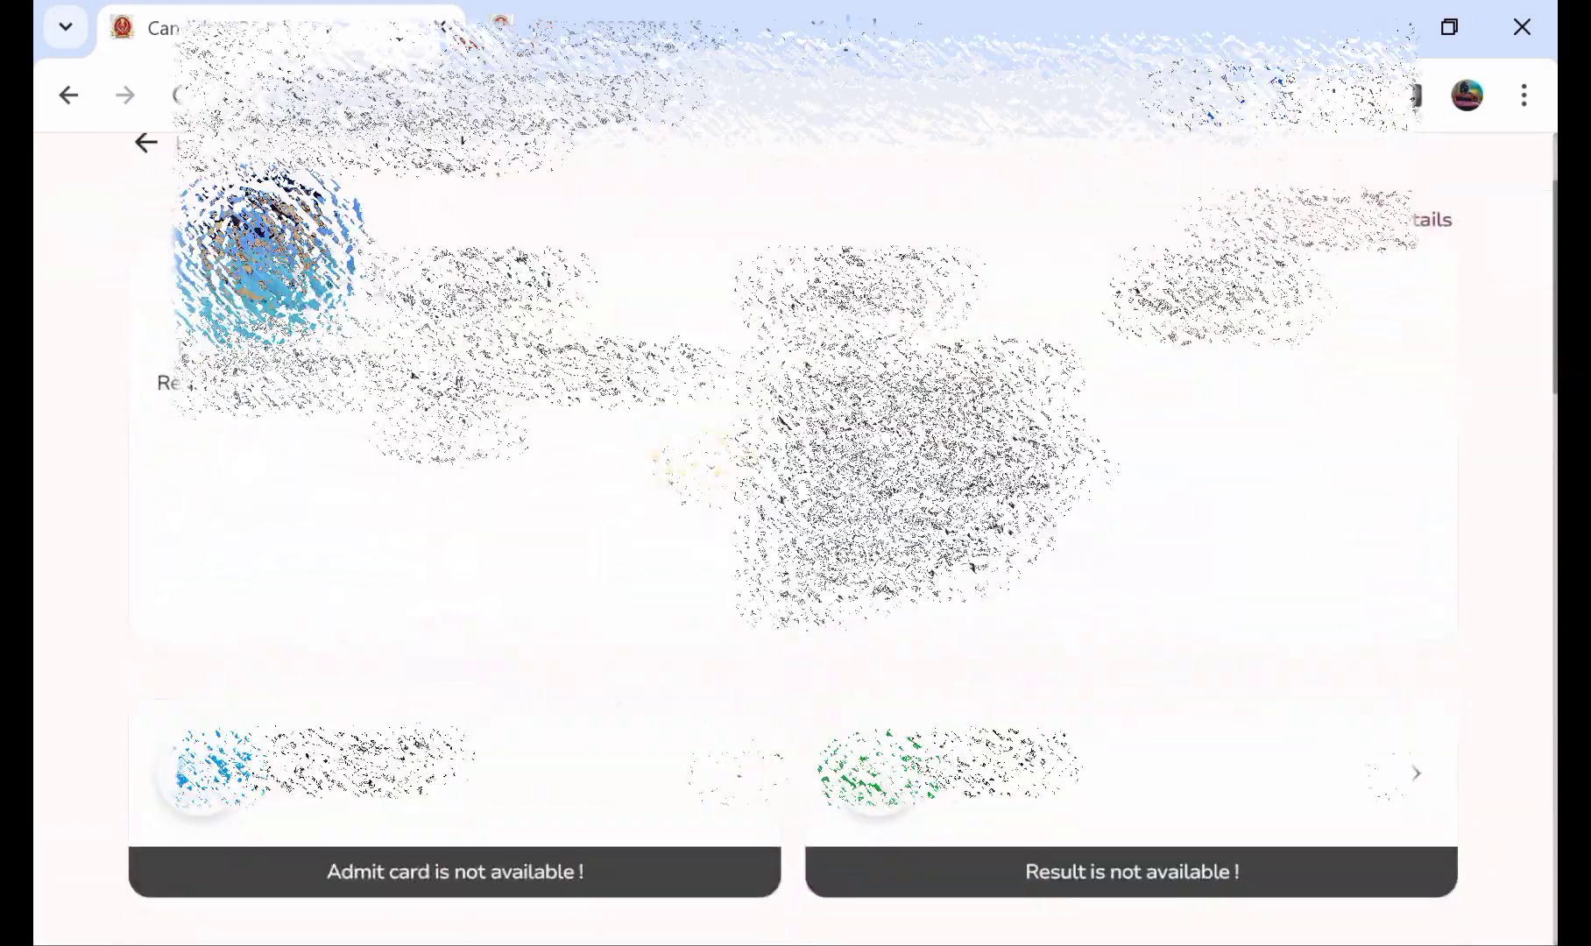
{"action": "scroll", "coordinate": [706, 471], "scroll_direction": "down", "scroll_amount": 5}
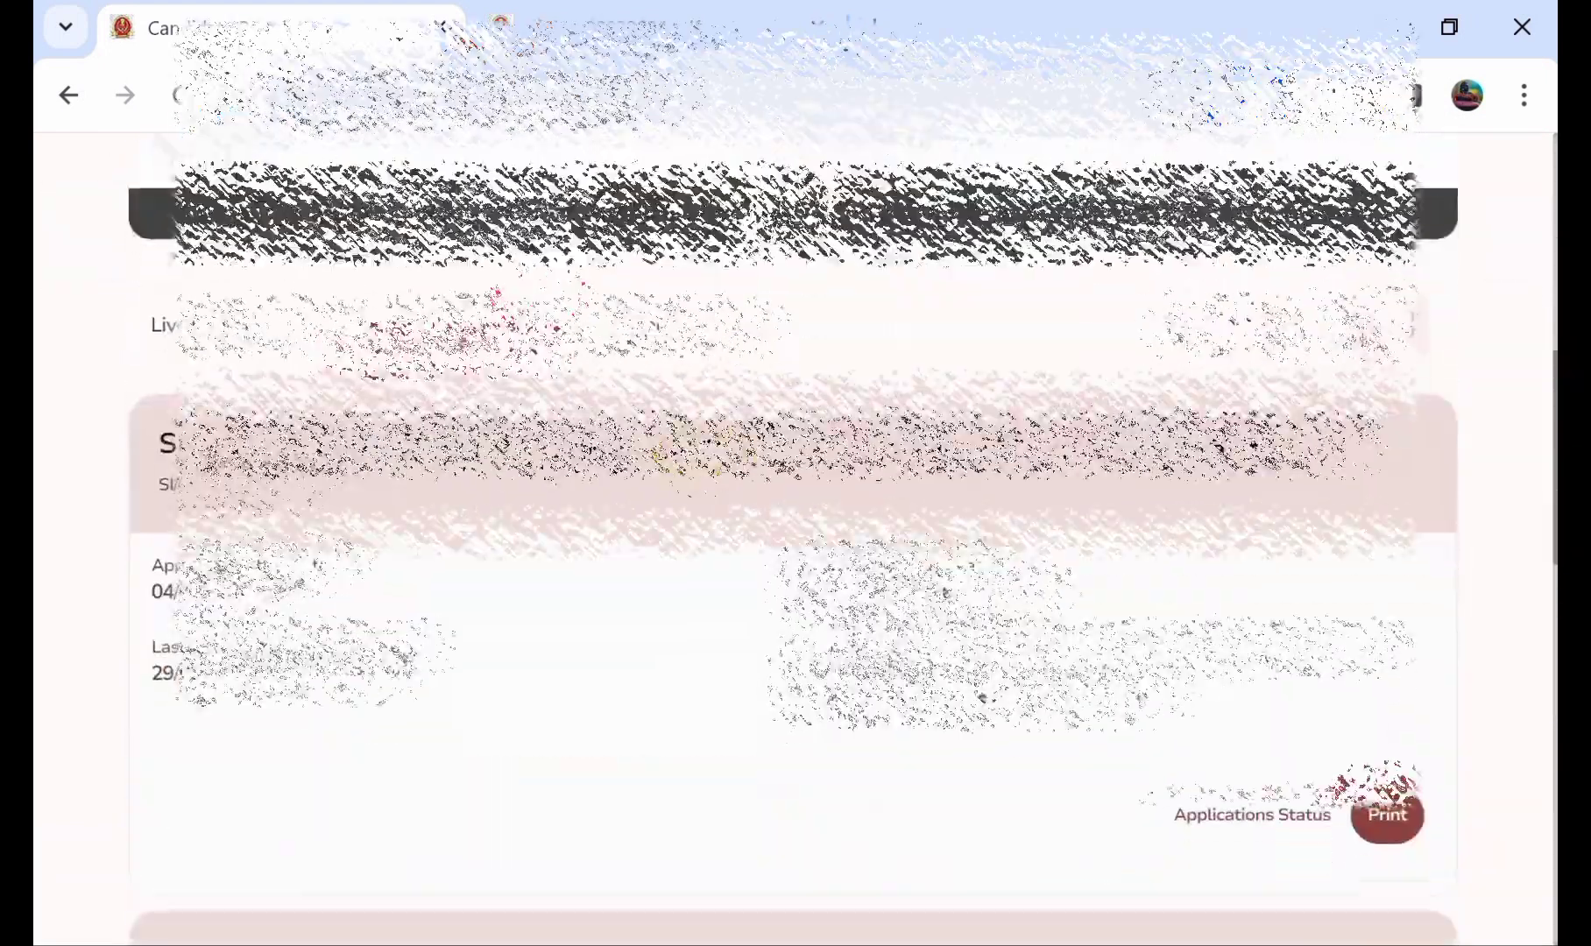
{"action": "scroll", "coordinate": [706, 470], "scroll_direction": "down", "scroll_amount": 2}
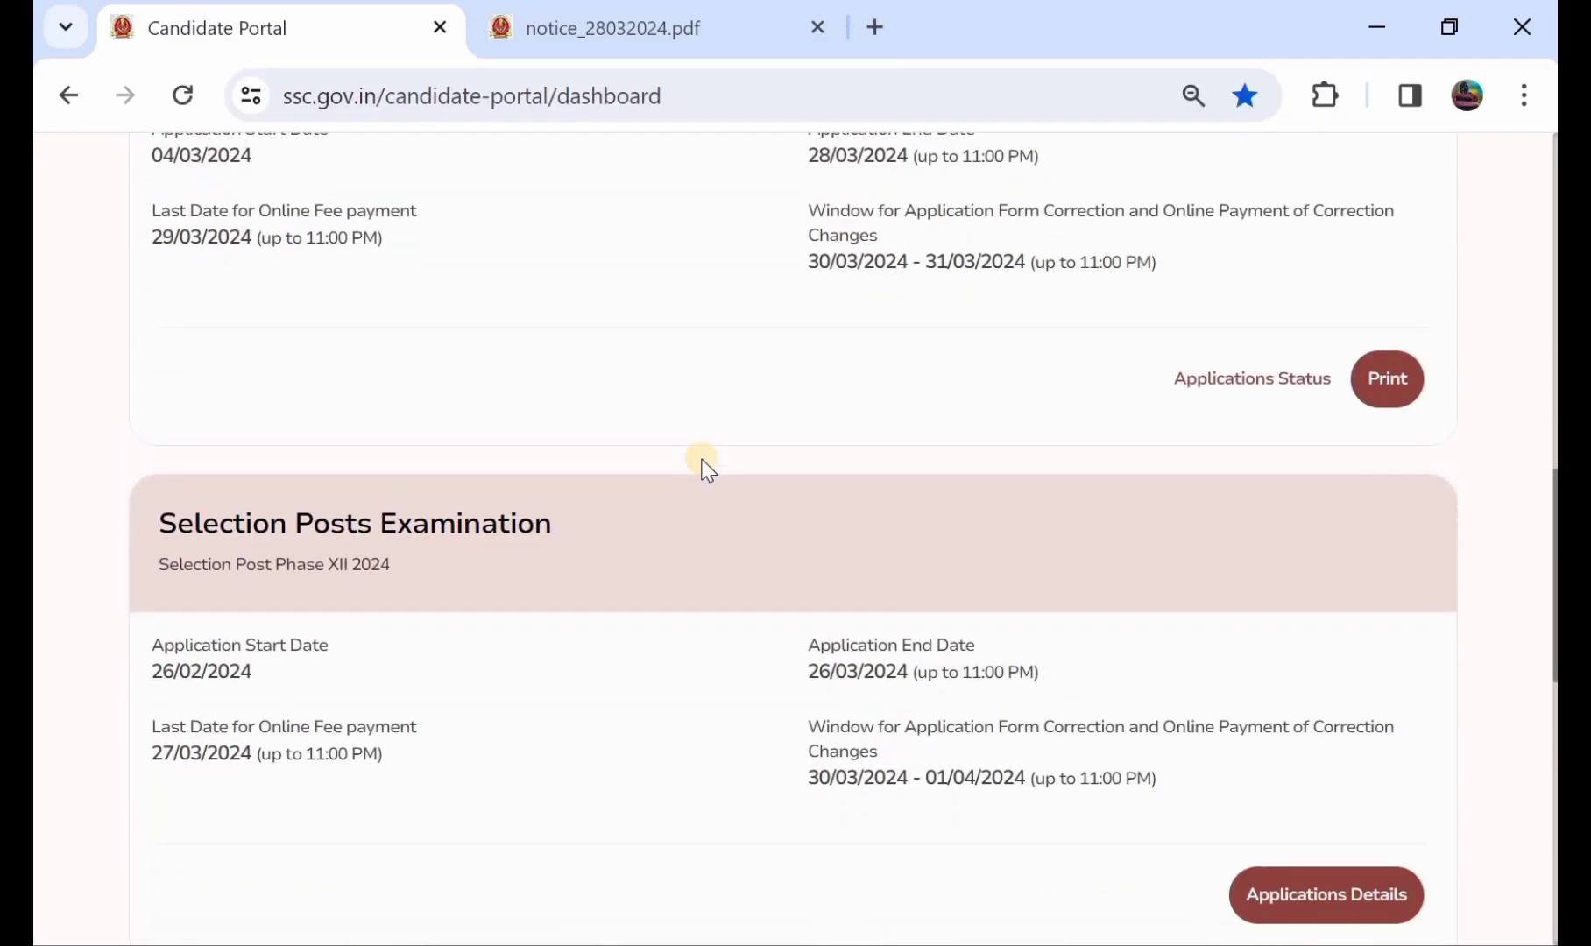
{"action": "scroll", "coordinate": [706, 471], "scroll_direction": "down", "scroll_amount": 8}
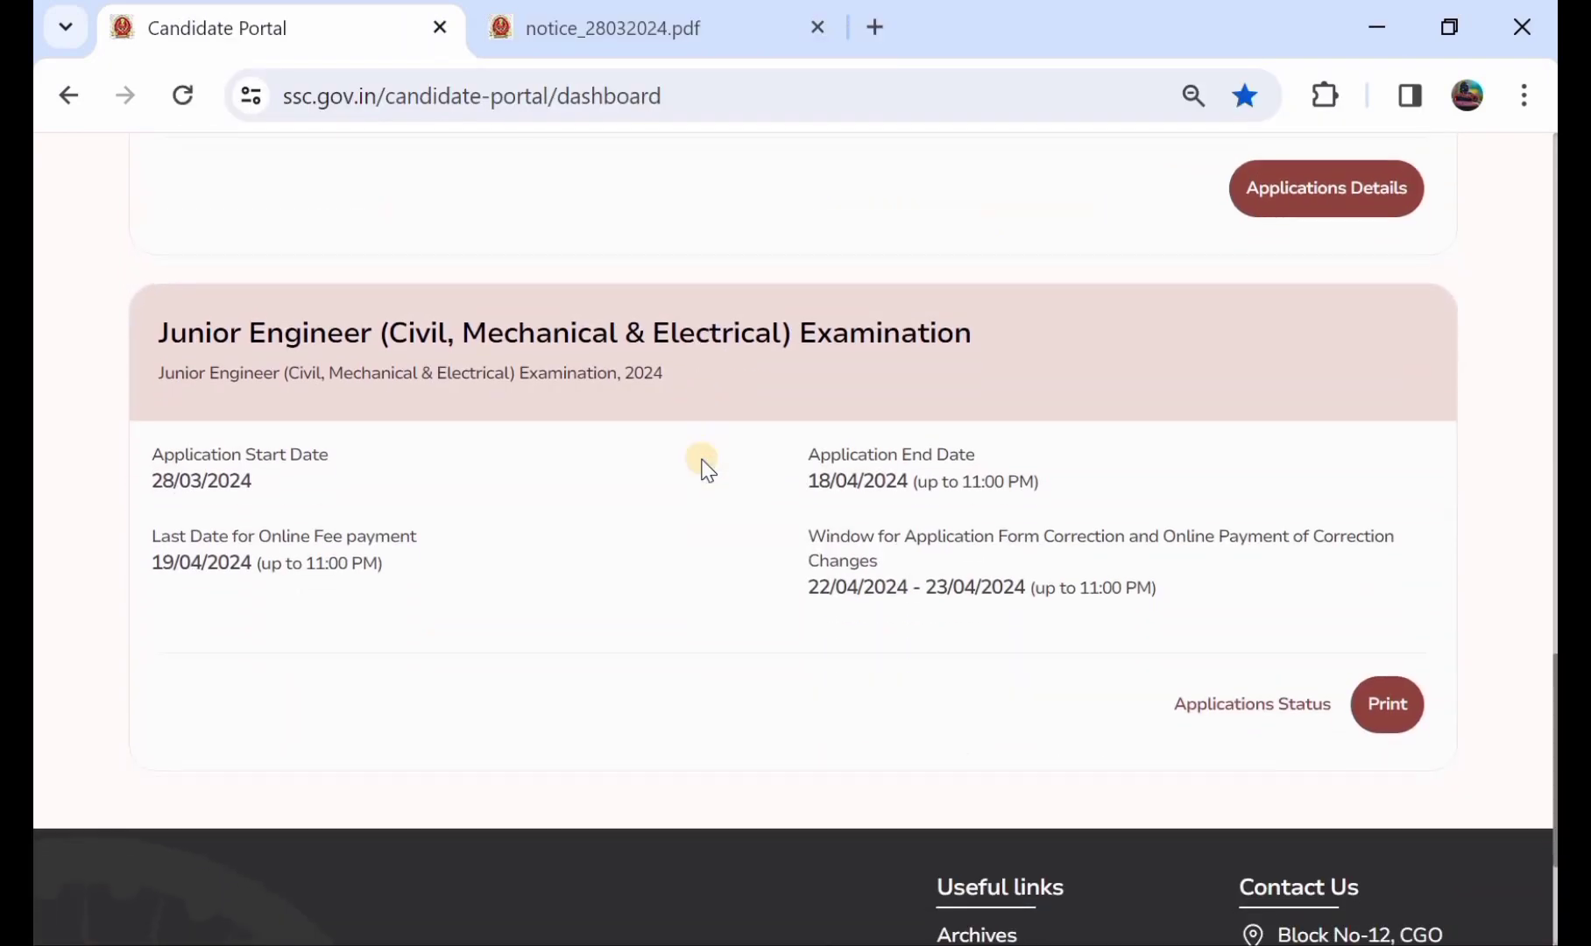